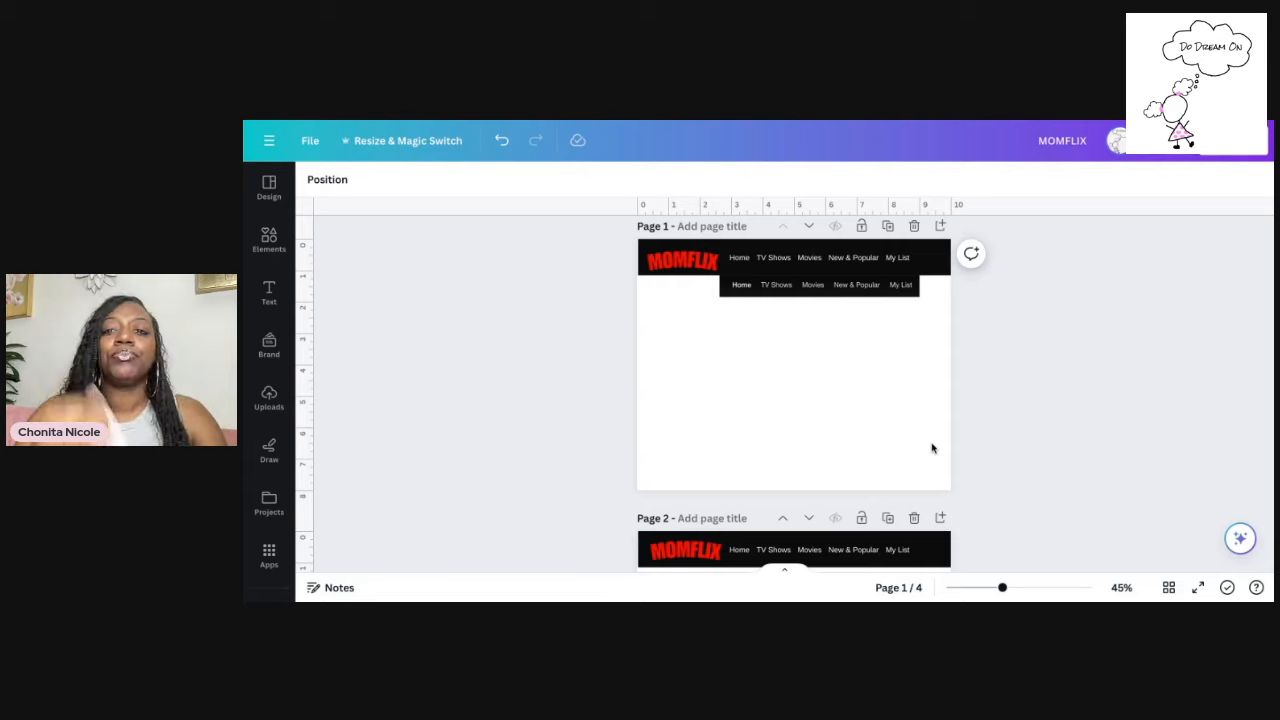
# Examine the finished MOMFLIX designs on pages 3 and 4, comparing their header menus, titles and description text
pyautogui.scroll(-8, 932, 448)
pyautogui.scroll(2, 932, 448)
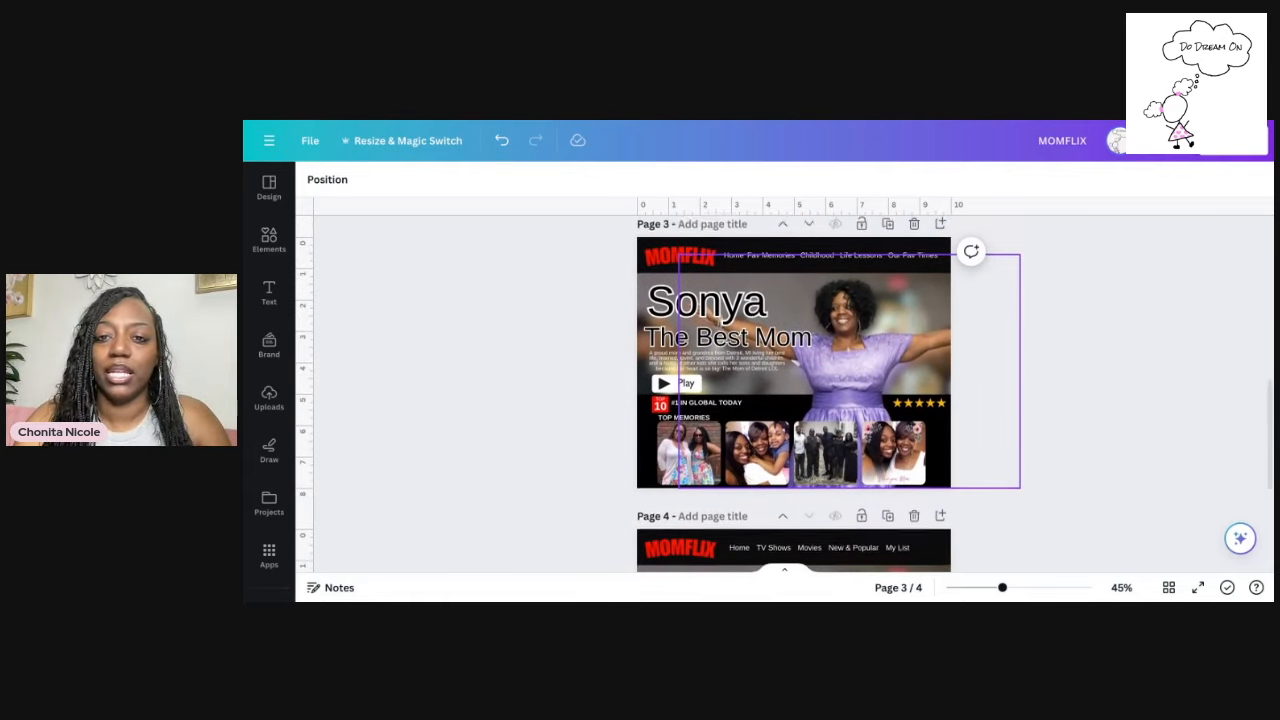
pyautogui.click(1042, 587)
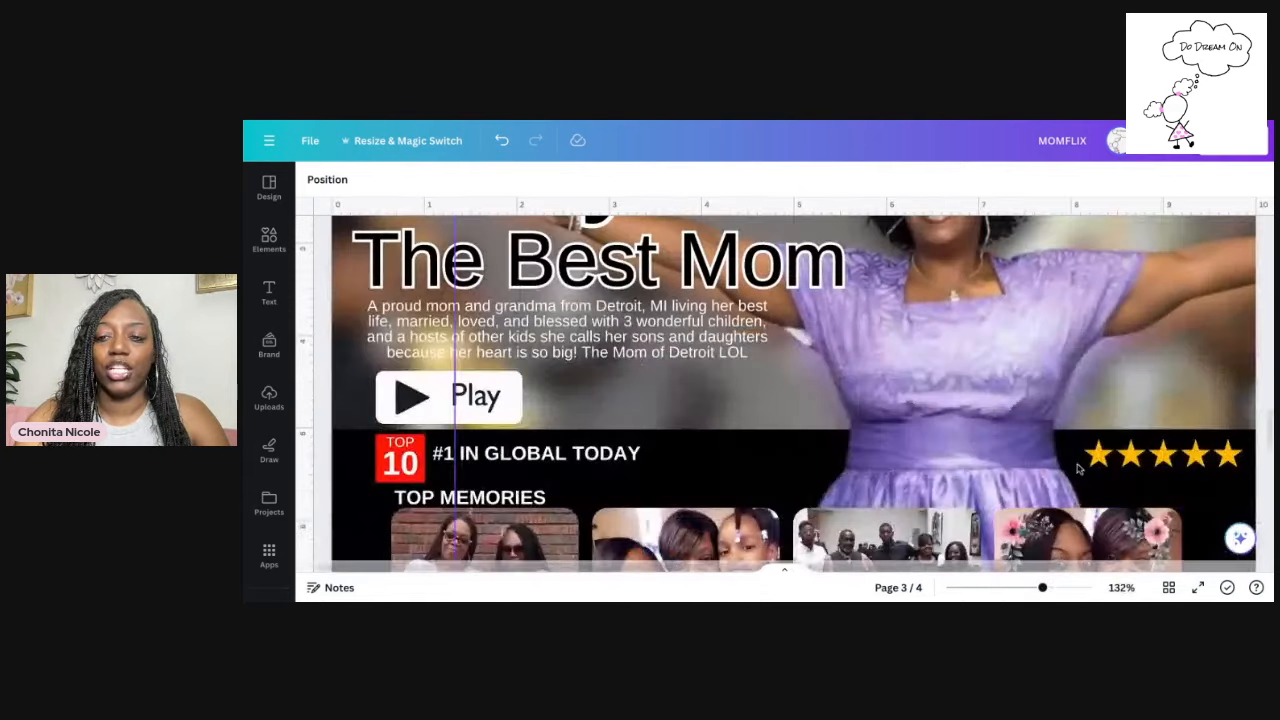
pyautogui.scroll(3, 1076, 468)
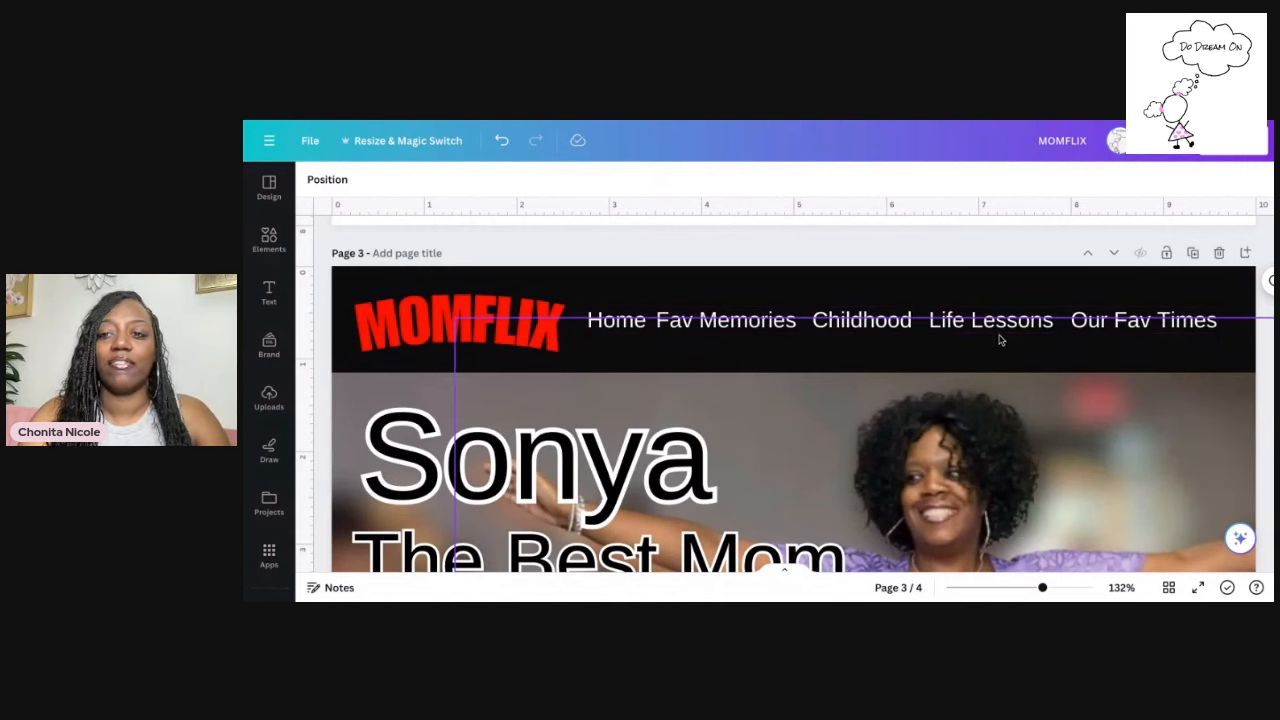
pyautogui.scroll(-5, 1108, 328)
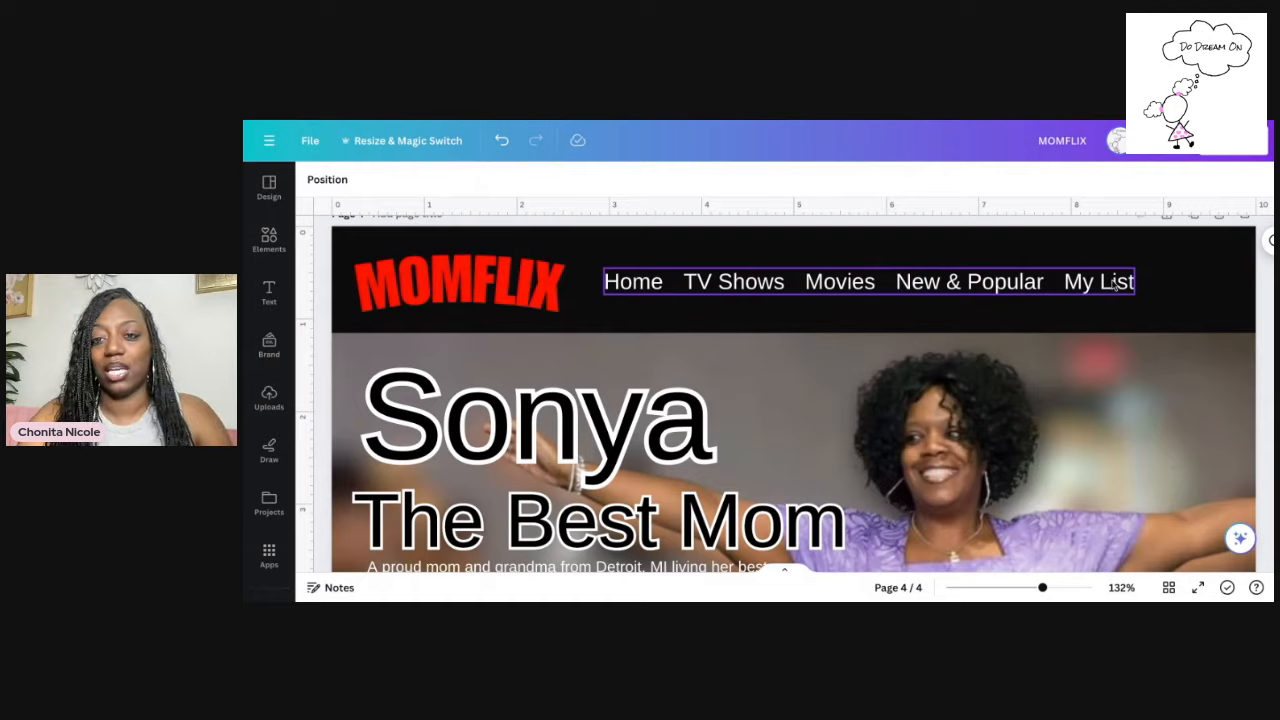
pyautogui.scroll(10, 1111, 280)
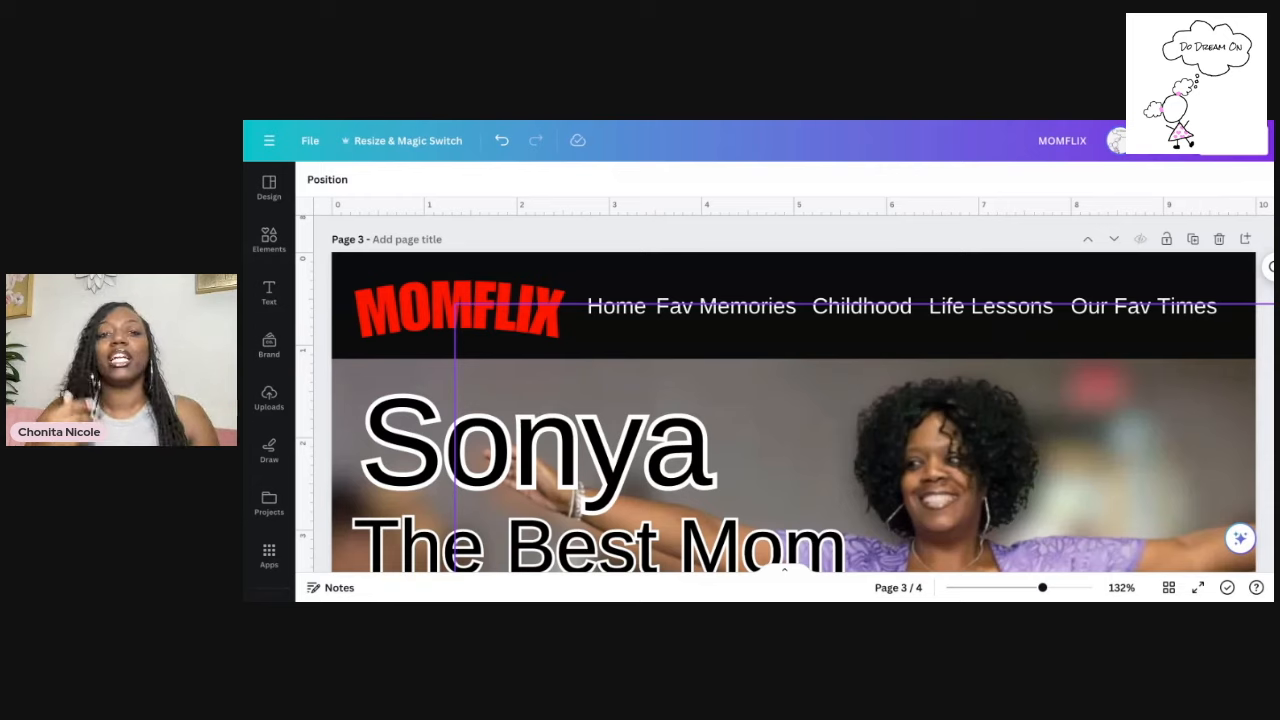
pyautogui.scroll(-5, 736, 374)
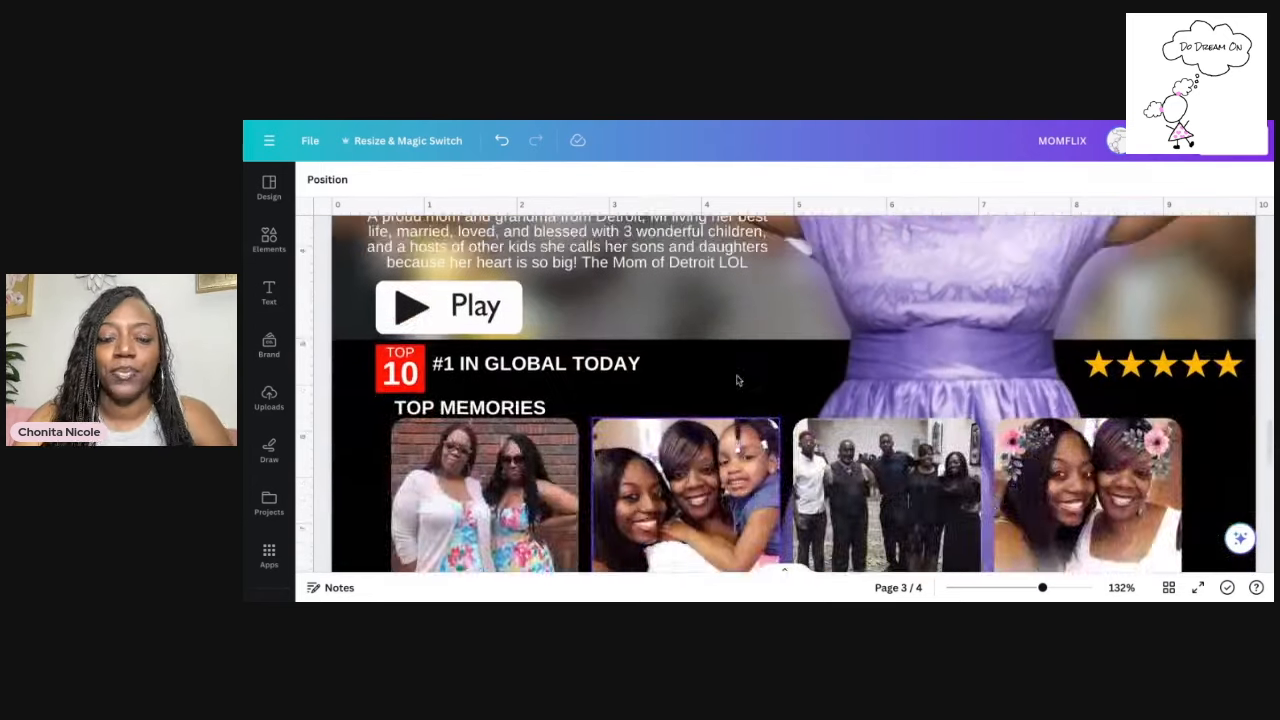
pyautogui.scroll(5, 736, 380)
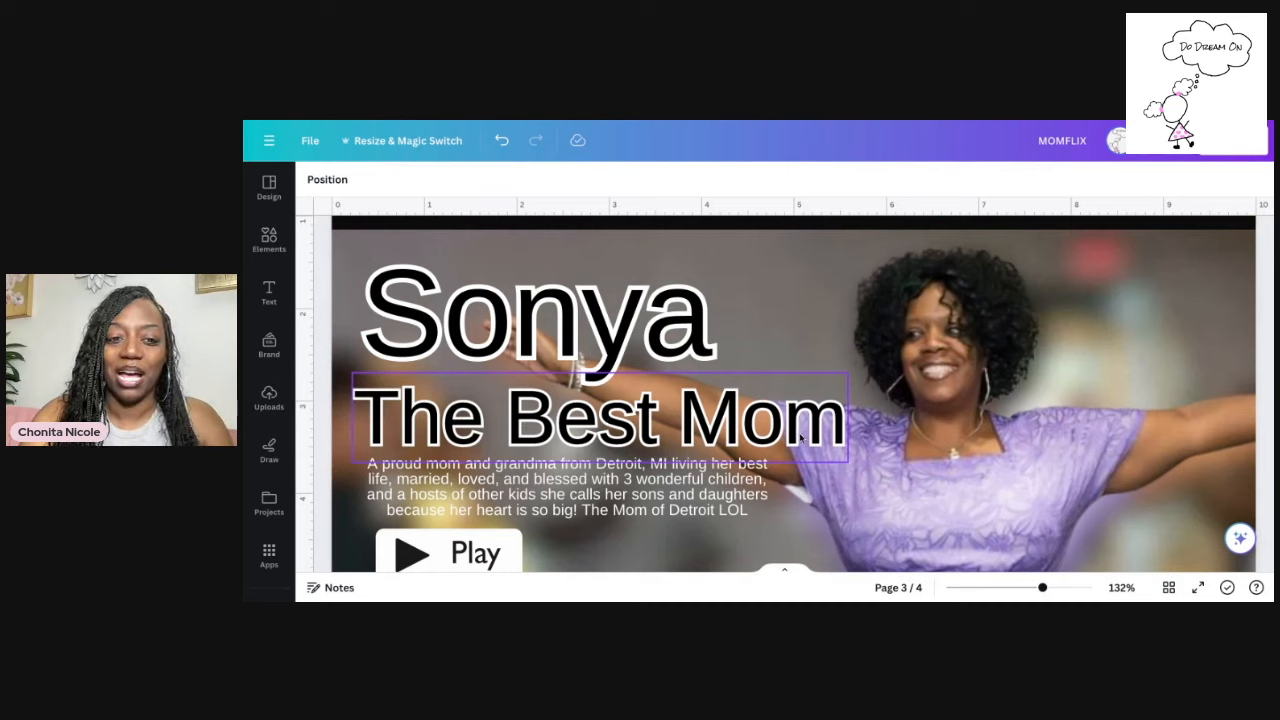
pyautogui.scroll(-1, 800, 437)
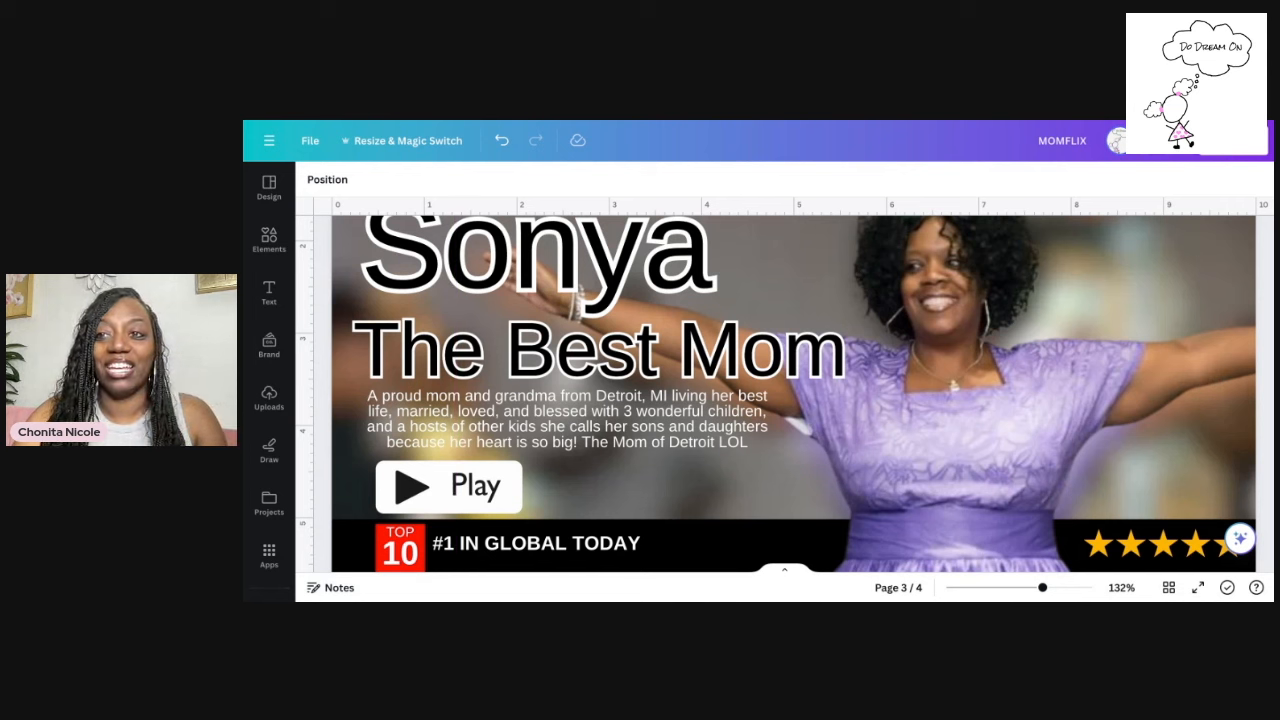
pyautogui.scroll(1, 768, 319)
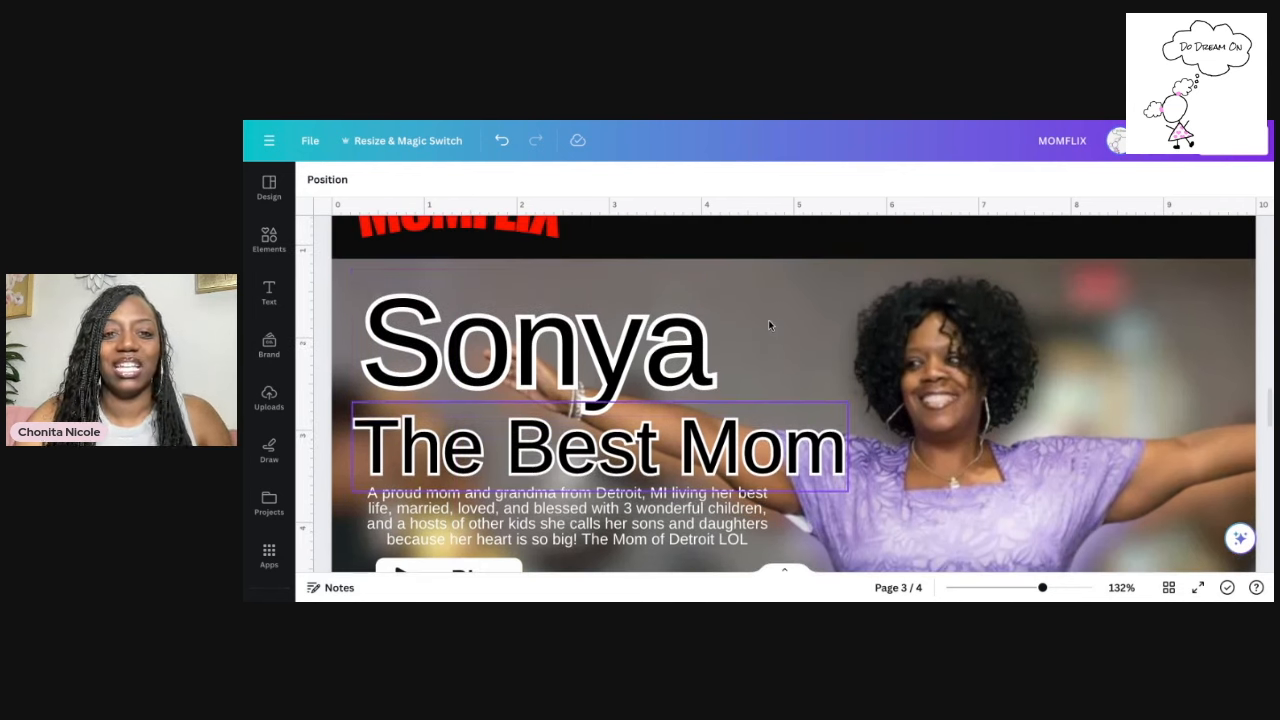
# Review page 3's title, tagline, description, Play button, Top 10 badge and star rating
pyautogui.click(679, 351)
pyautogui.click(706, 451)
pyautogui.scroll(-1, 740, 453)
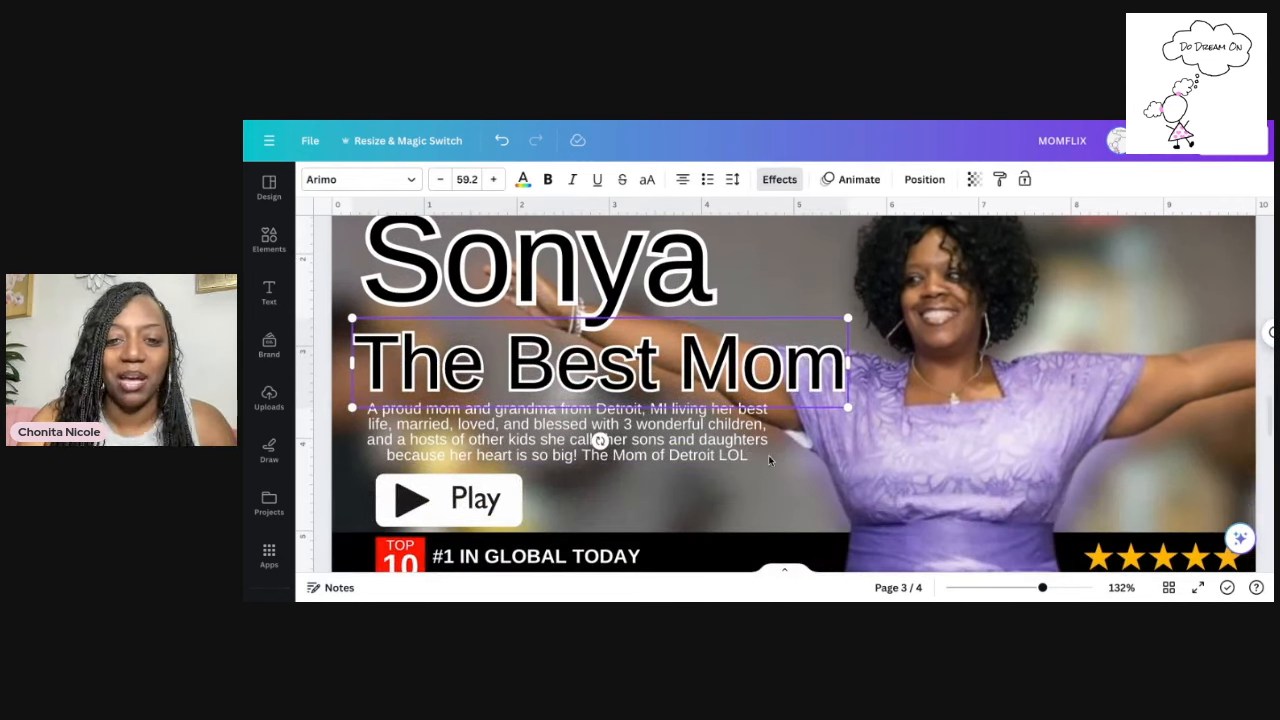
pyautogui.click(766, 453)
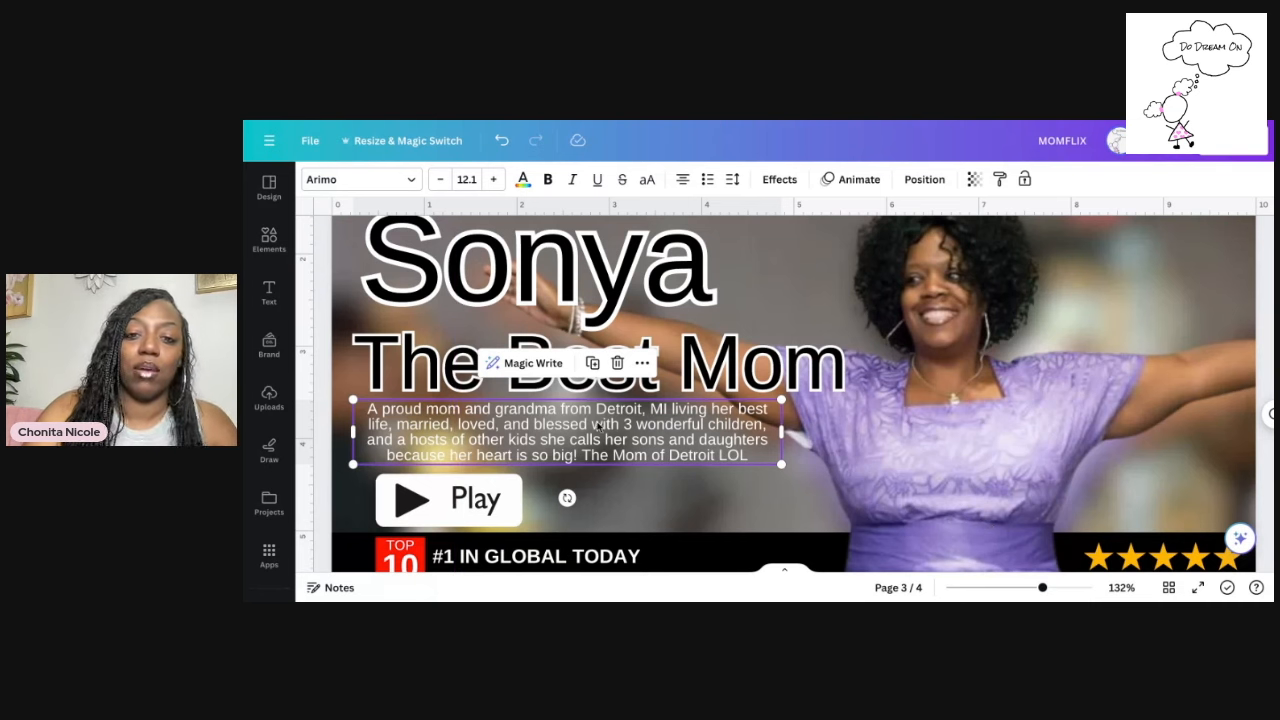
pyautogui.scroll(-3, 598, 425)
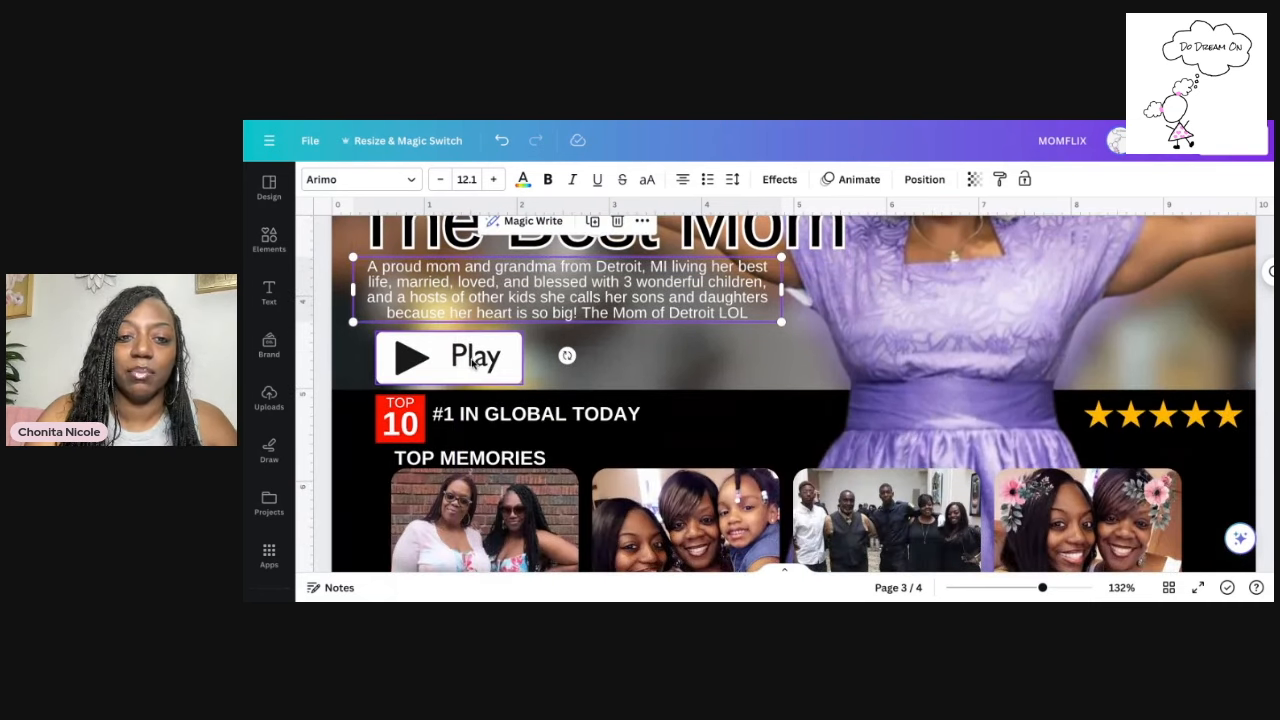
pyautogui.scroll(-1, 475, 362)
pyautogui.scroll(-4, 430, 375)
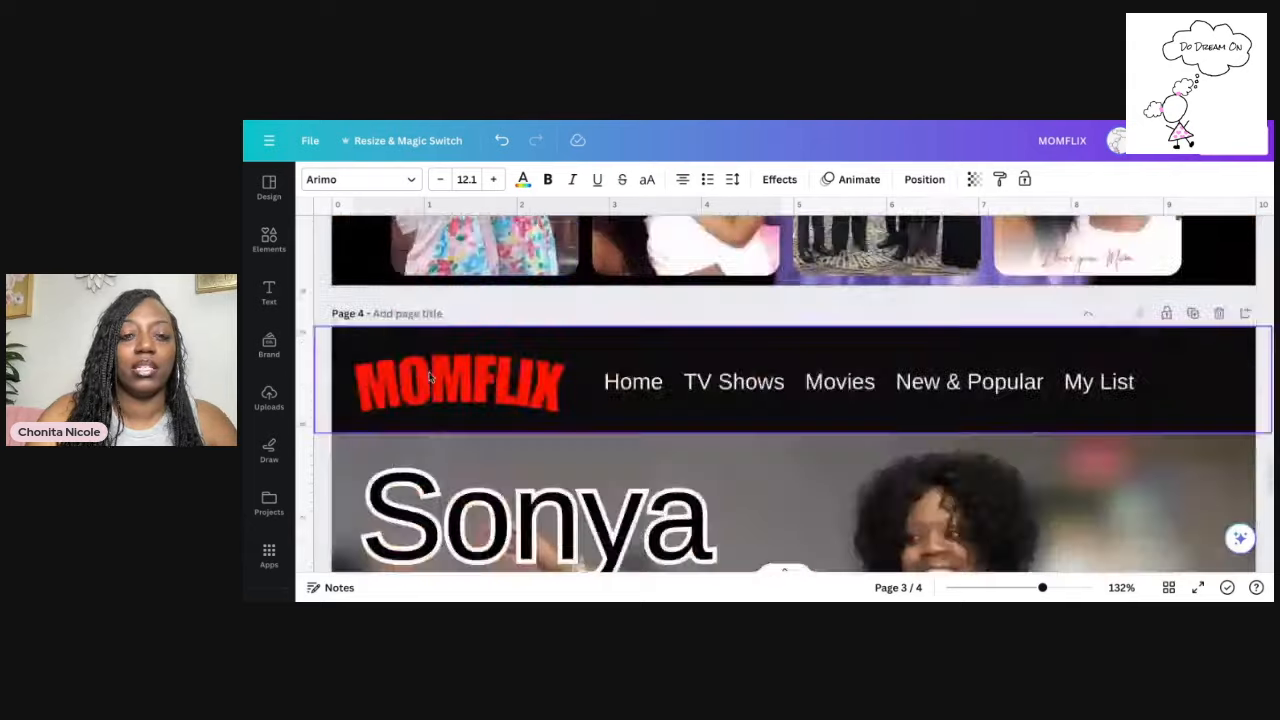
pyautogui.scroll(4, 430, 375)
pyautogui.scroll(-2, 430, 375)
pyautogui.scroll(1, 430, 375)
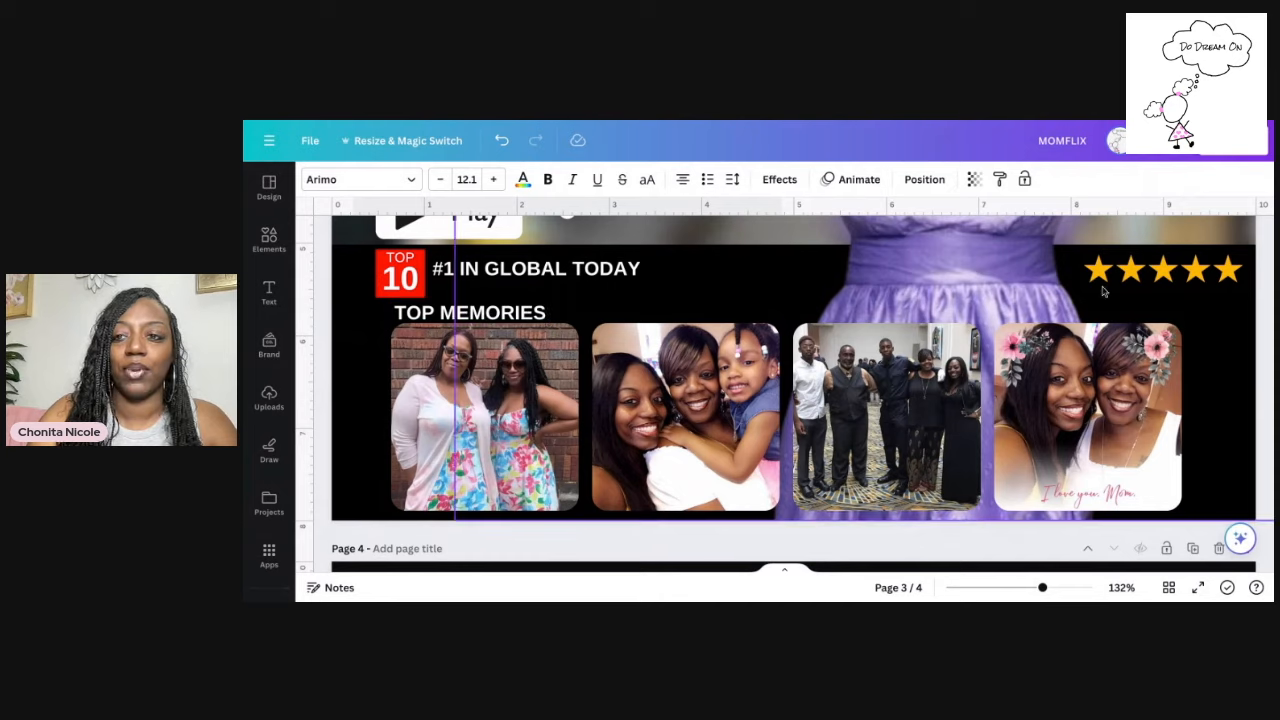
pyautogui.scroll(1, 594, 292)
# Compare the area beside the Play button on pages 3 and 4, inspecting page 4's thumbs-up and heart icons
pyautogui.click(594, 292)
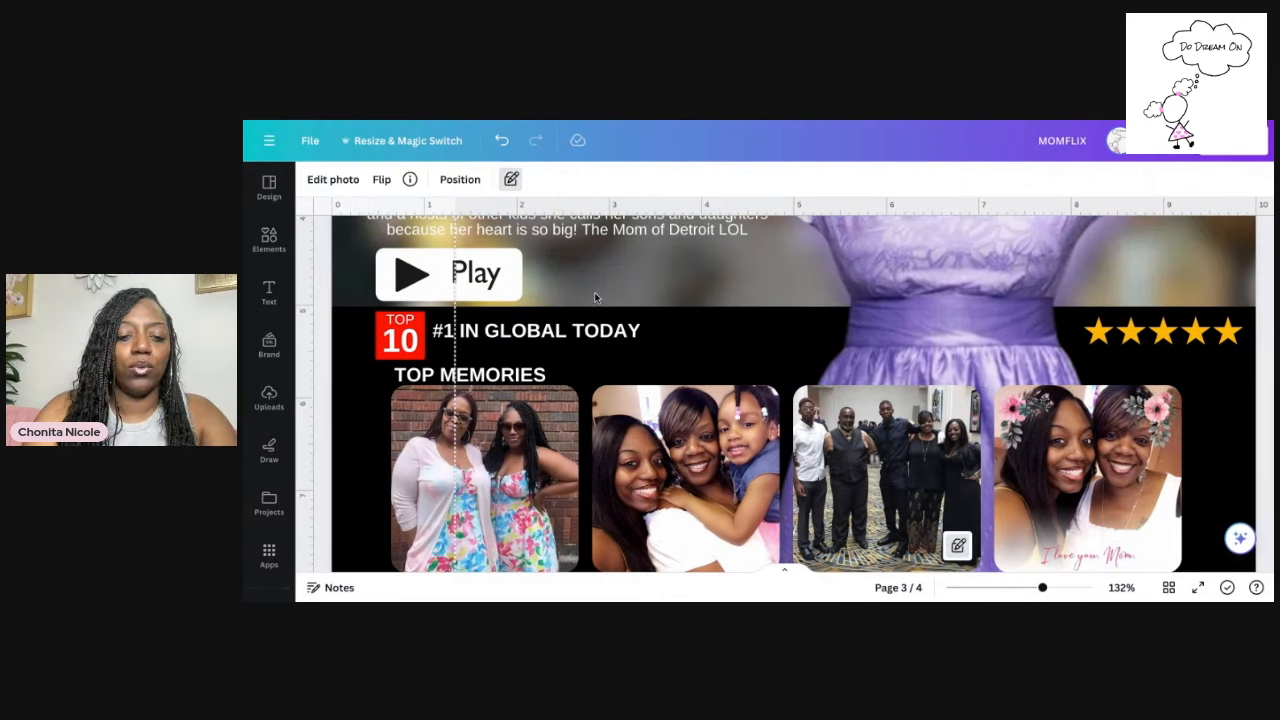
pyautogui.scroll(4, 596, 297)
pyautogui.scroll(-5, 597, 310)
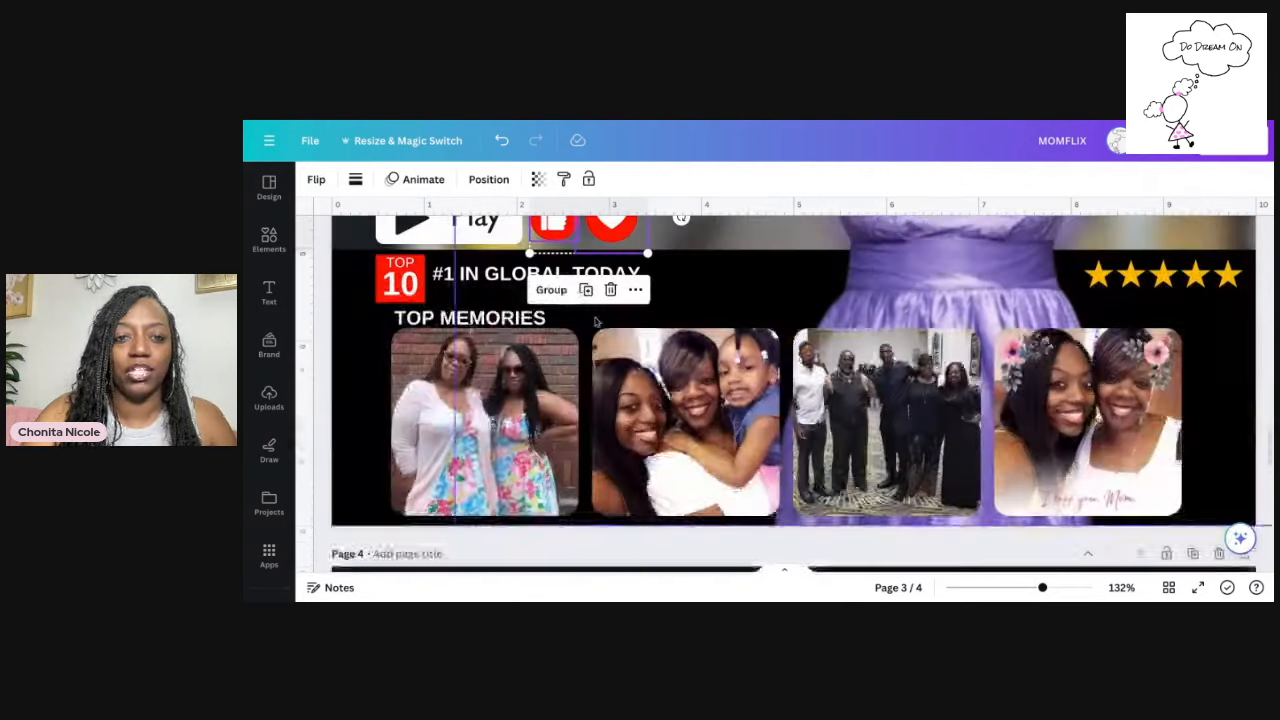
pyautogui.scroll(3, 631, 250)
pyautogui.scroll(-4, 631, 250)
pyautogui.click(601, 326)
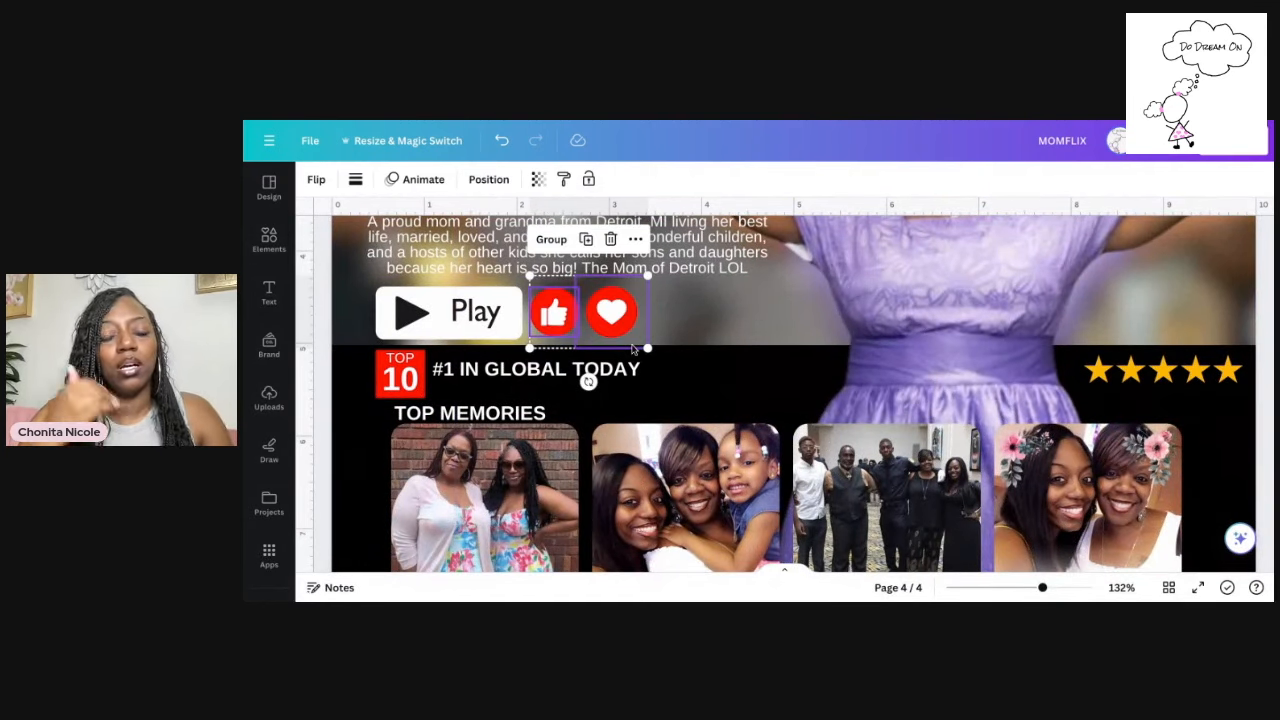
pyautogui.click(741, 381)
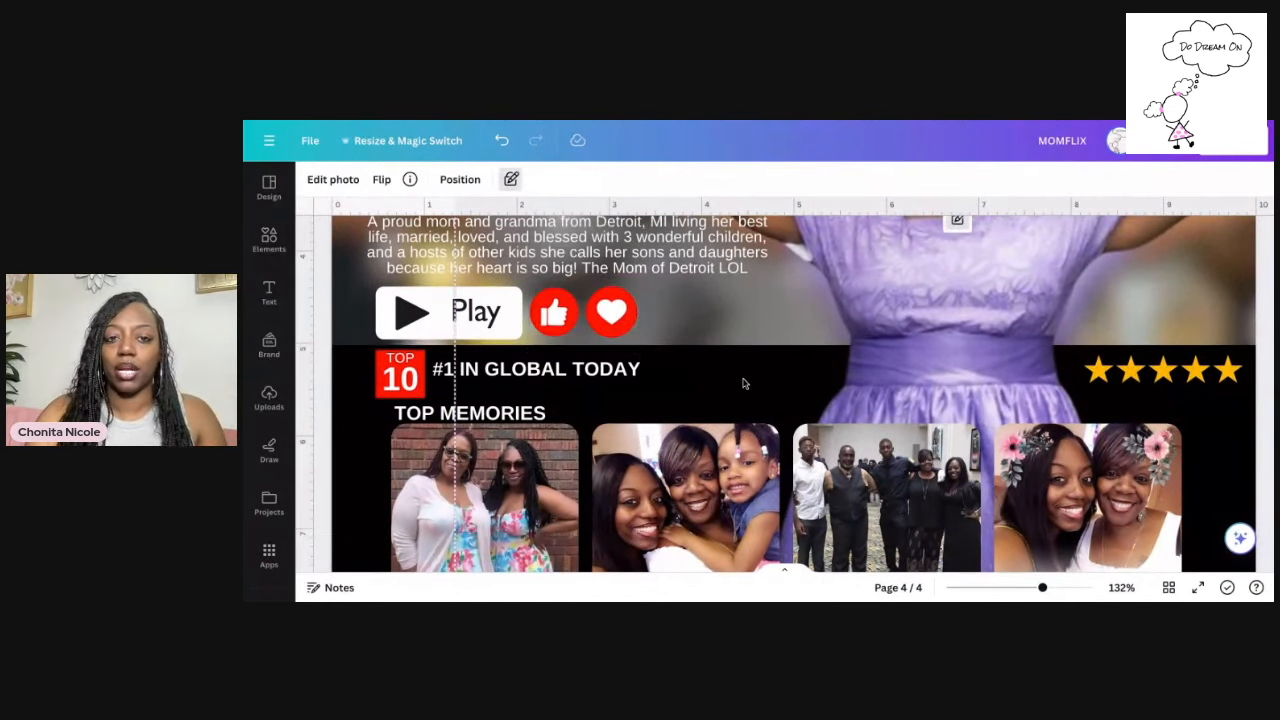
pyautogui.scroll(-1, 735, 375)
pyautogui.scroll(3, 720, 360)
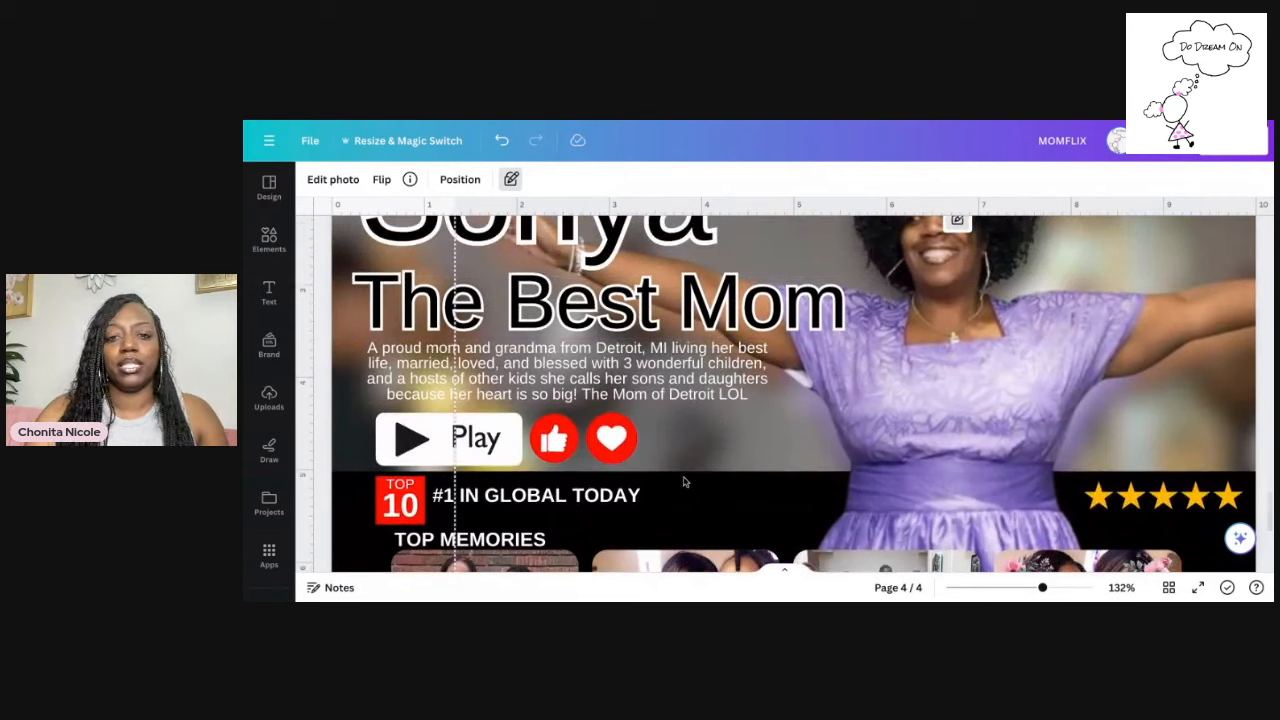
pyautogui.scroll(-1, 684, 481)
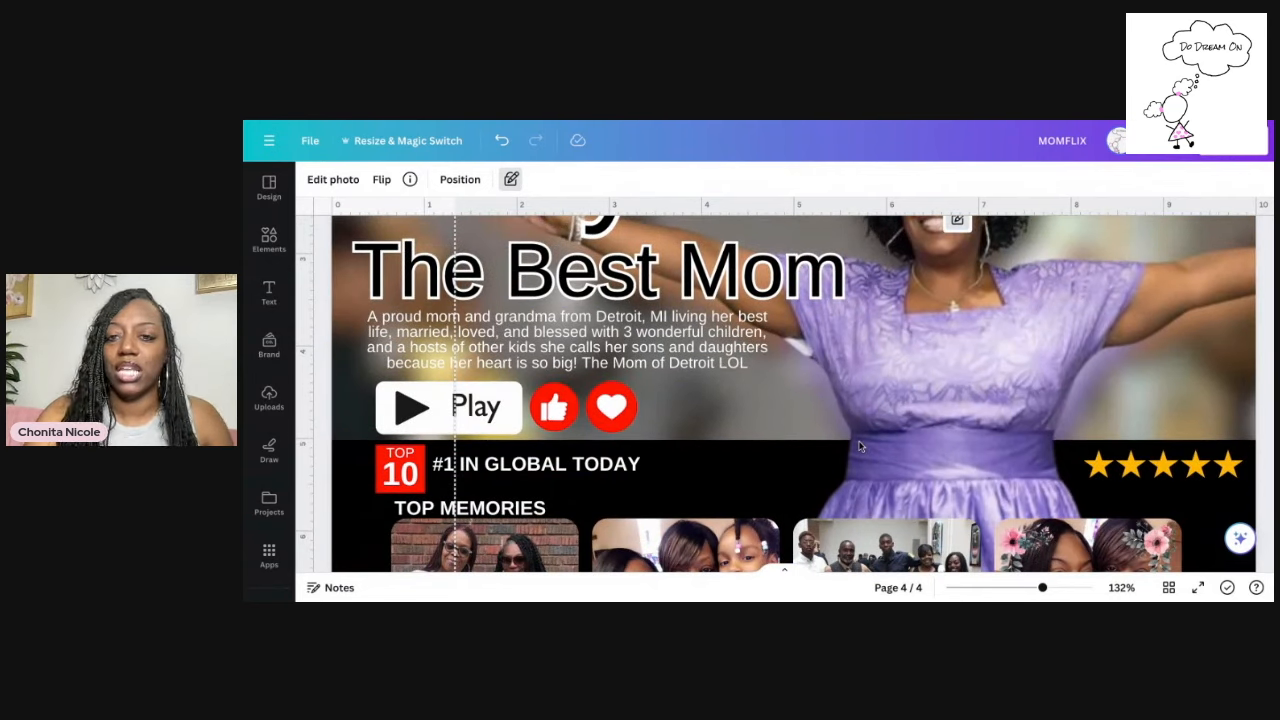
pyautogui.scroll(-1, 858, 446)
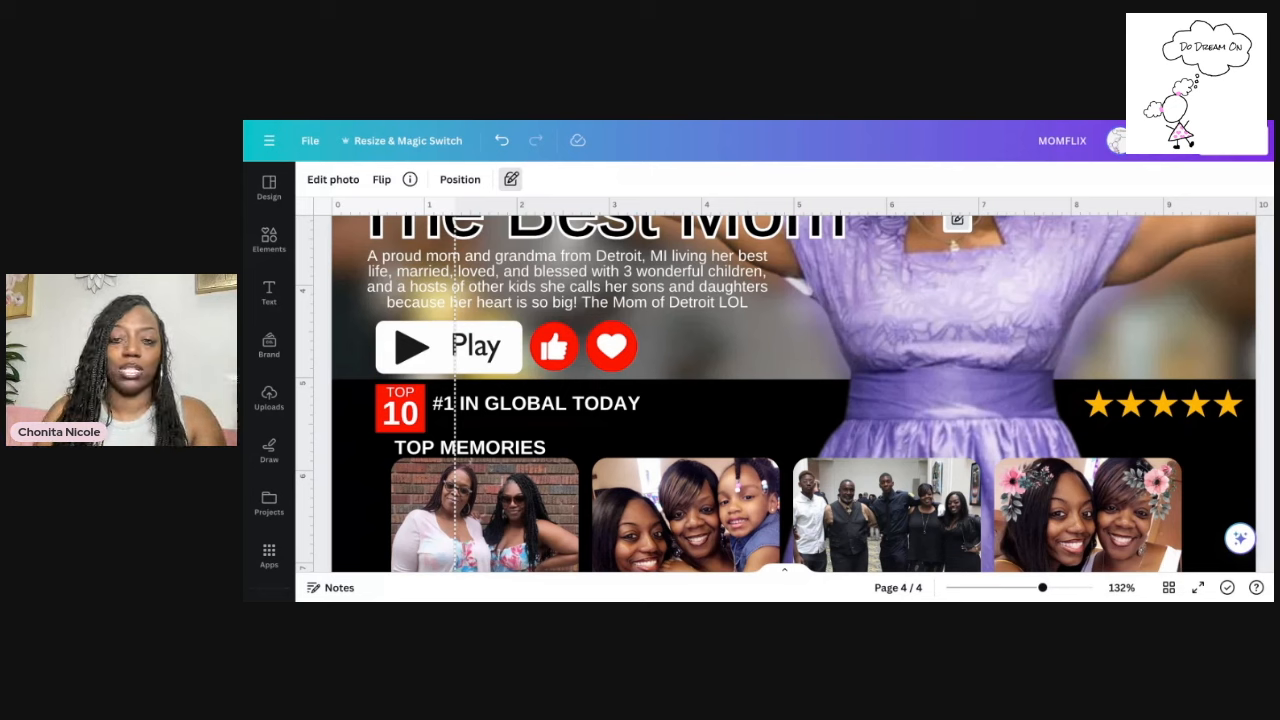
pyautogui.scroll(-3, 443, 313)
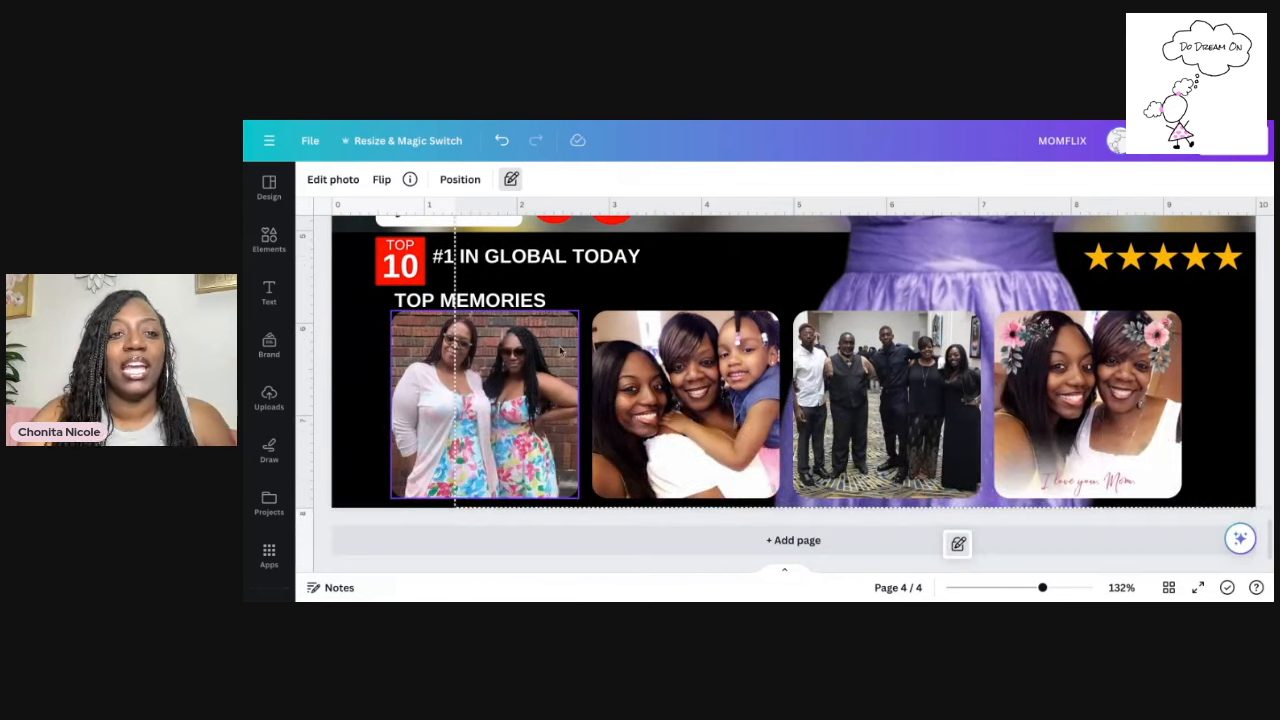
# Inspect the TOP MEMORIES heading and the four photos beneath it on page 4
pyautogui.click(443, 310)
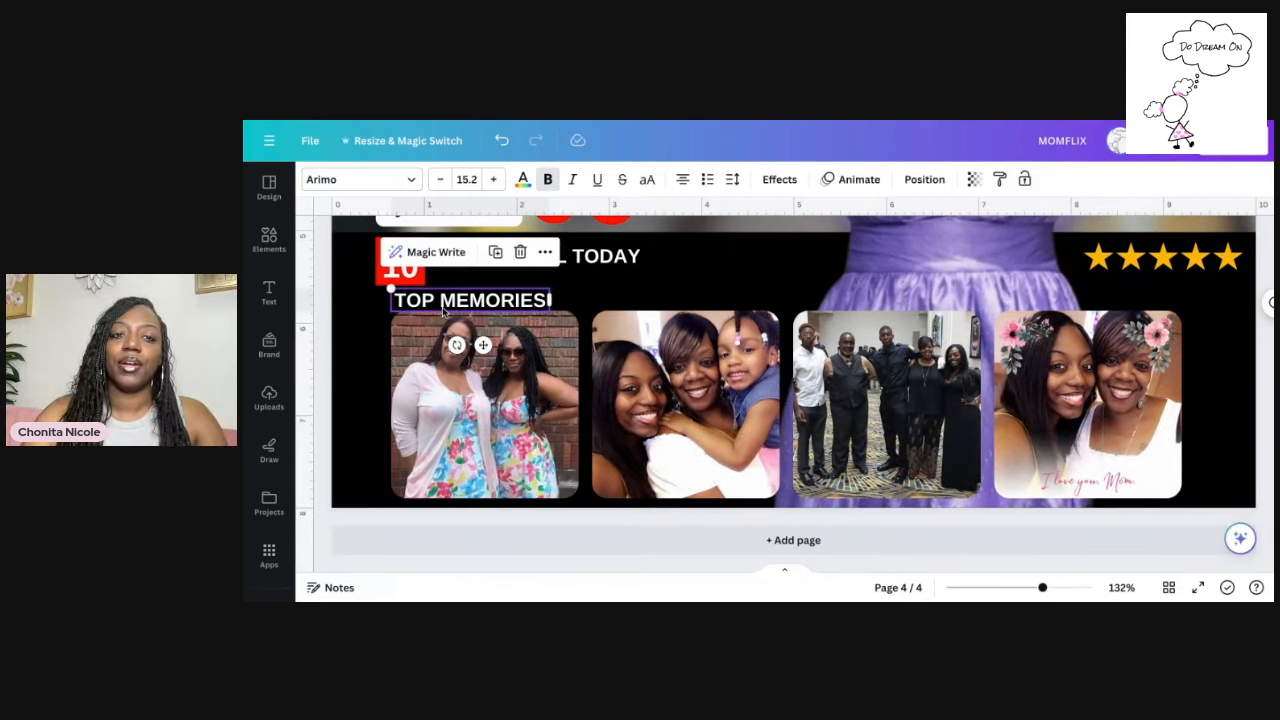
pyautogui.click(490, 386)
pyautogui.click(705, 410)
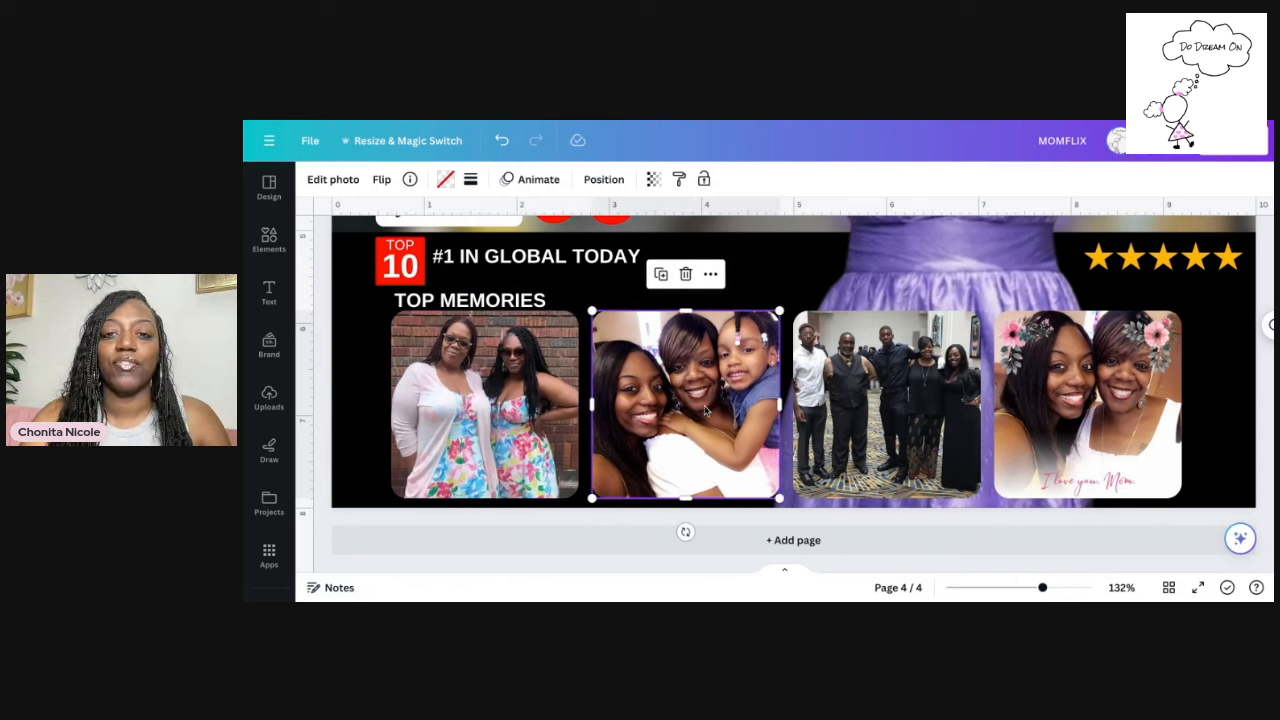
pyautogui.click(920, 435)
pyautogui.click(1080, 435)
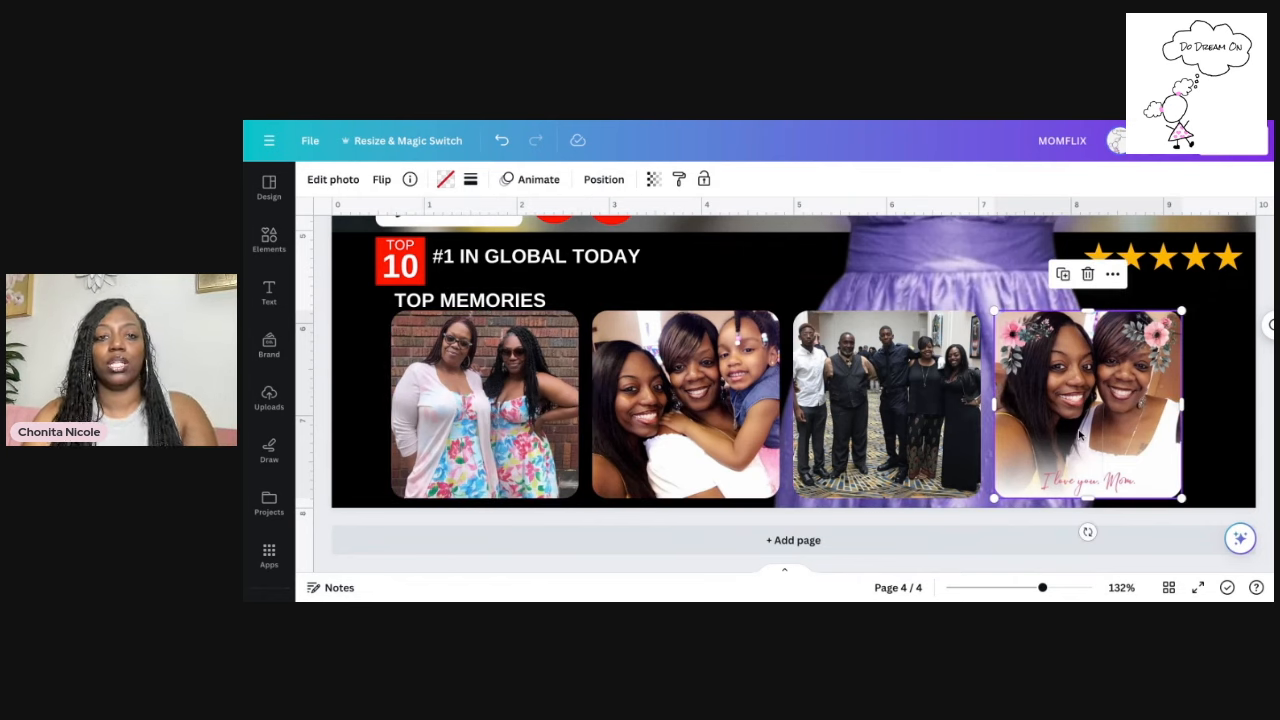
pyautogui.click(515, 428)
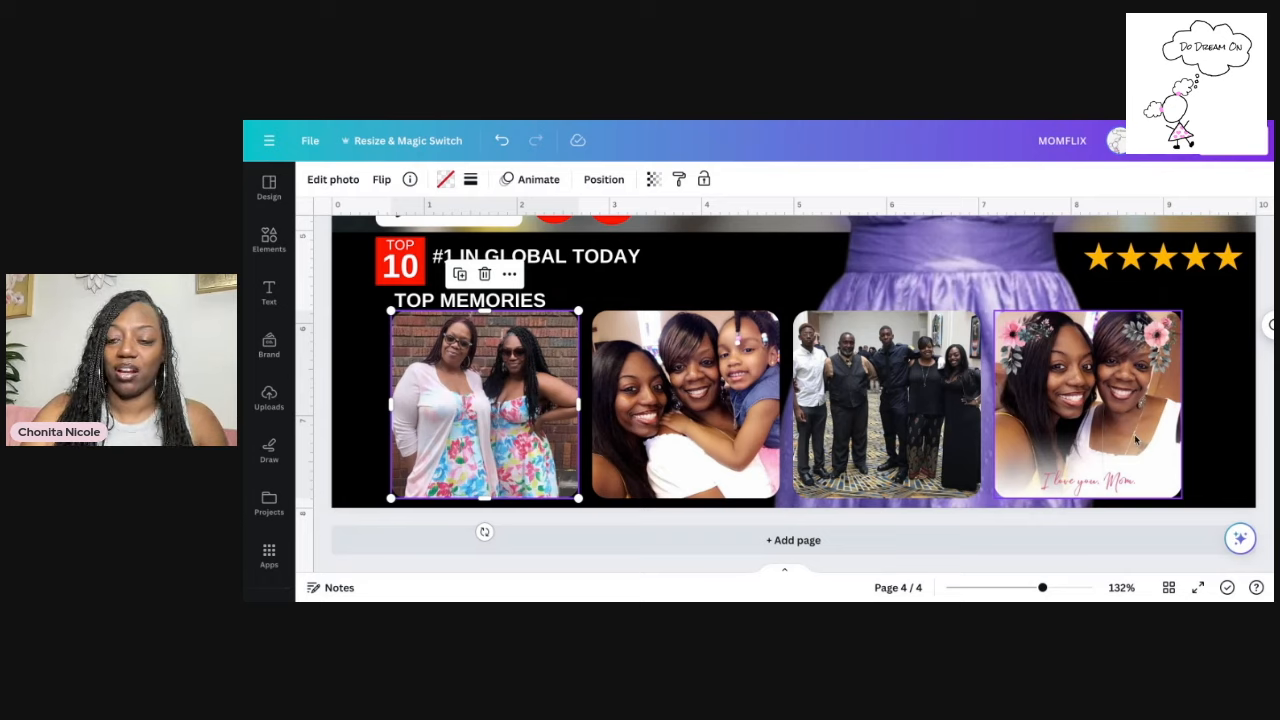
pyautogui.scroll(10, 1118, 426)
# Examine both pages of the TEMPLATE MOMFLIX design, including the header menus, placeholder text and empty photo frames
pyautogui.scroll(-1, 1100, 420)
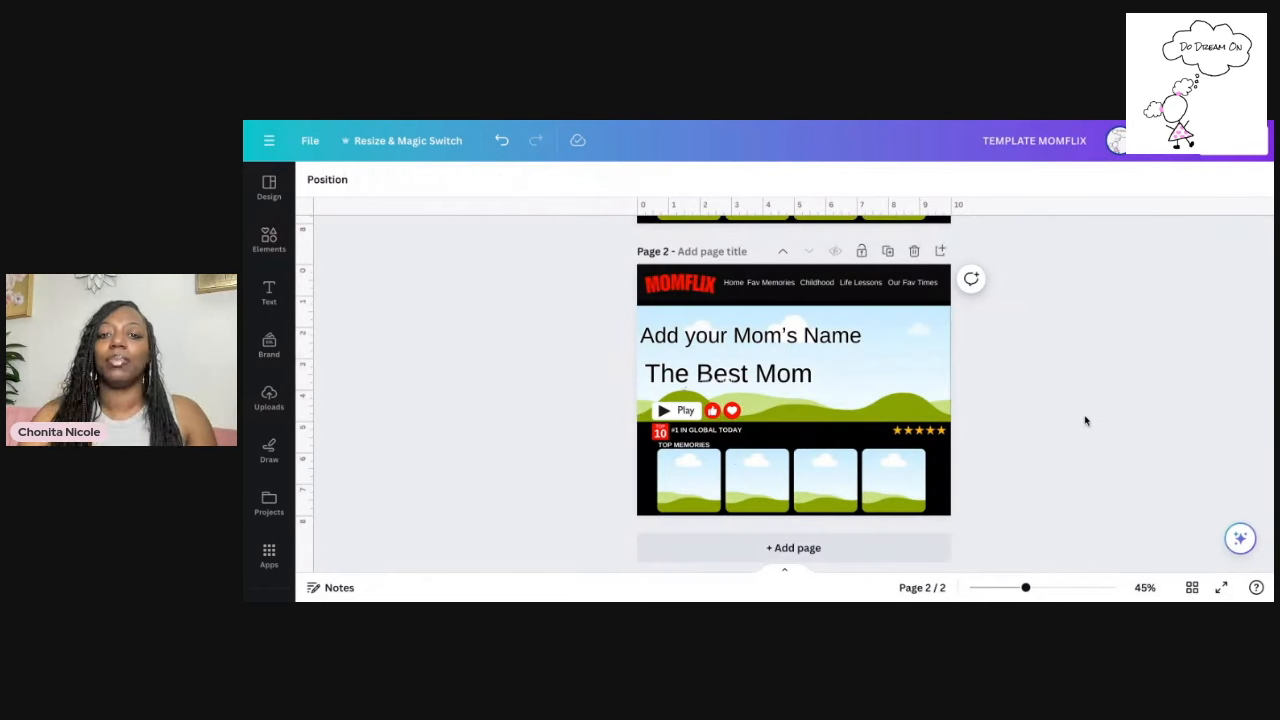
pyautogui.click(1075, 588)
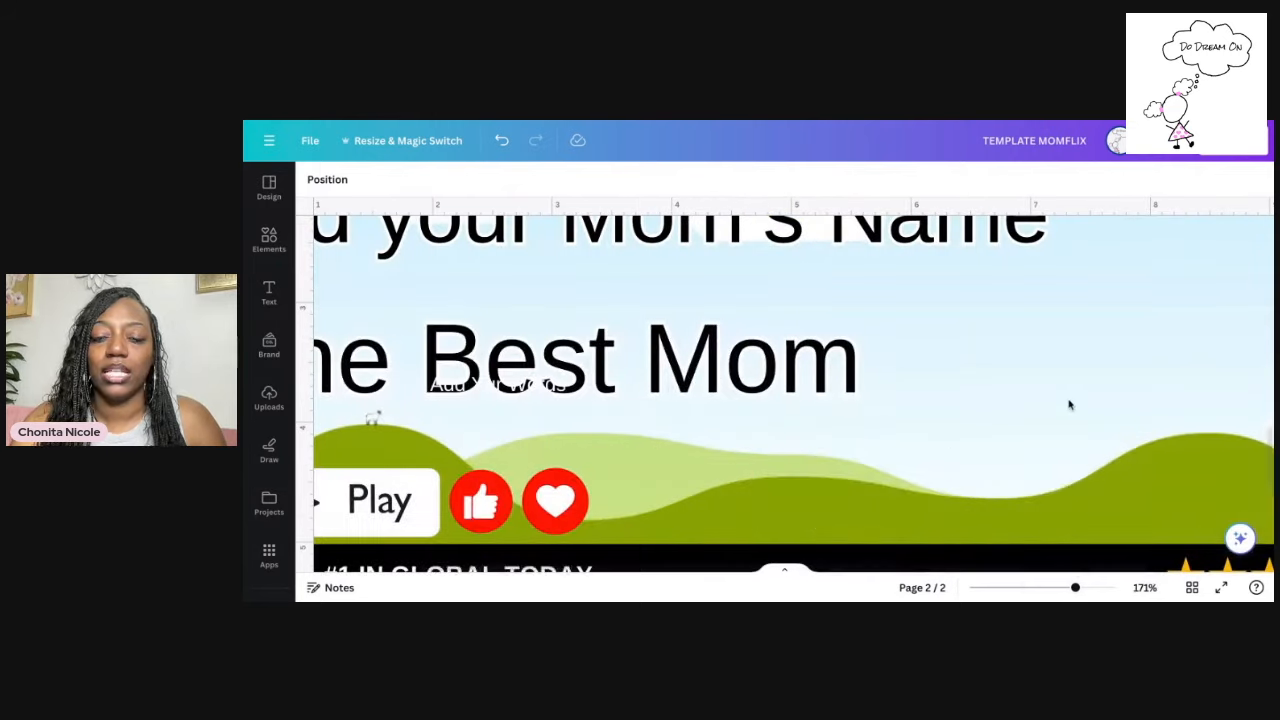
pyautogui.click(1053, 588)
pyautogui.scroll(2, 1012, 320)
pyautogui.scroll(5, 1012, 320)
pyautogui.scroll(-1, 1100, 340)
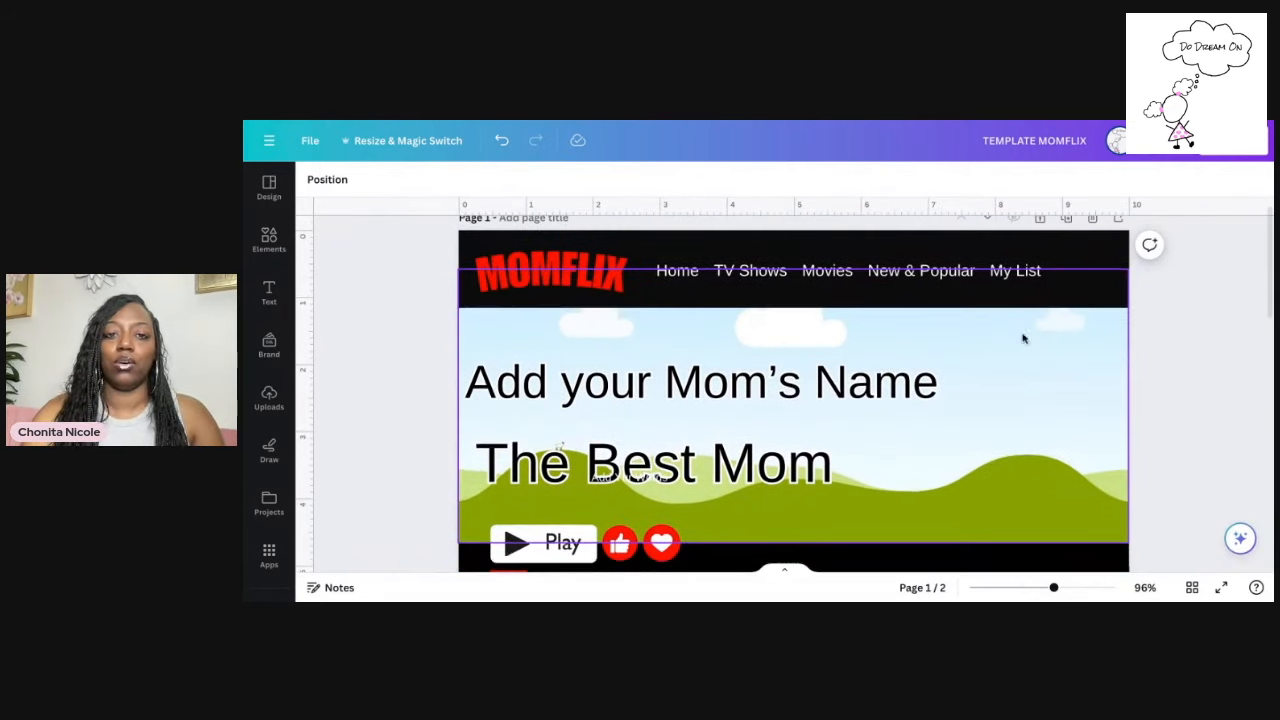
pyautogui.scroll(-2, 930, 284)
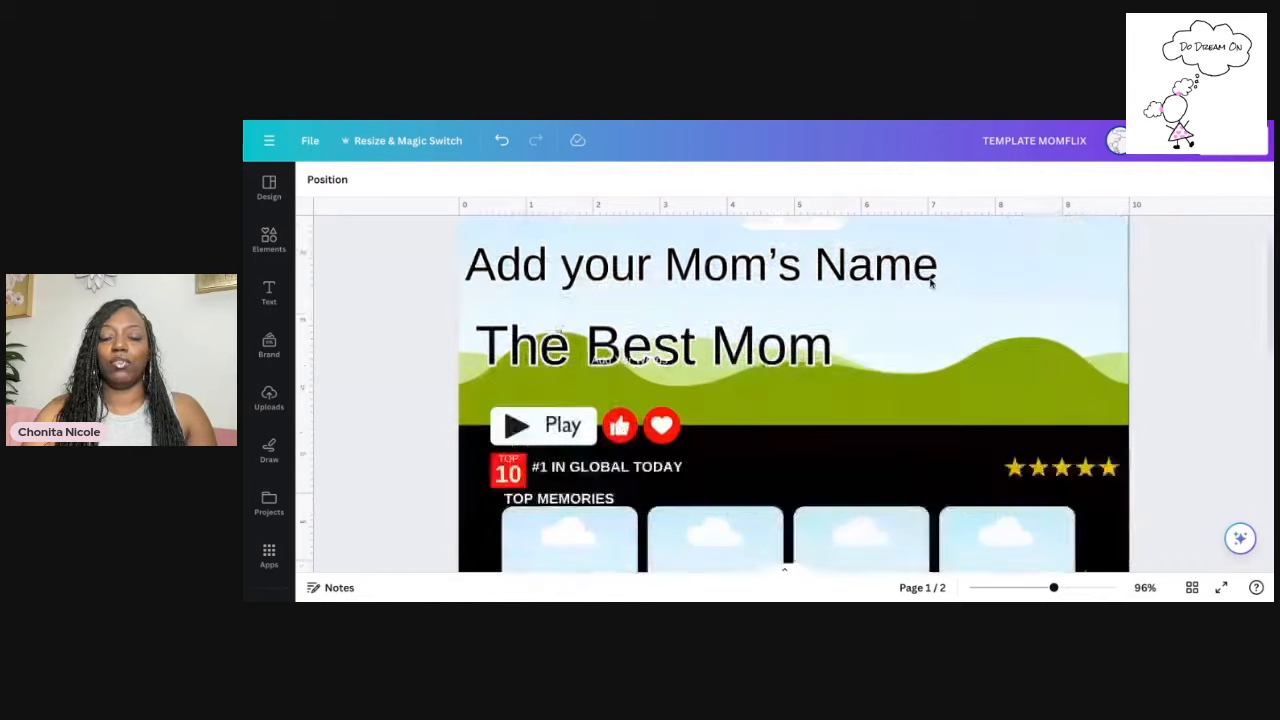
pyautogui.scroll(-6, 930, 284)
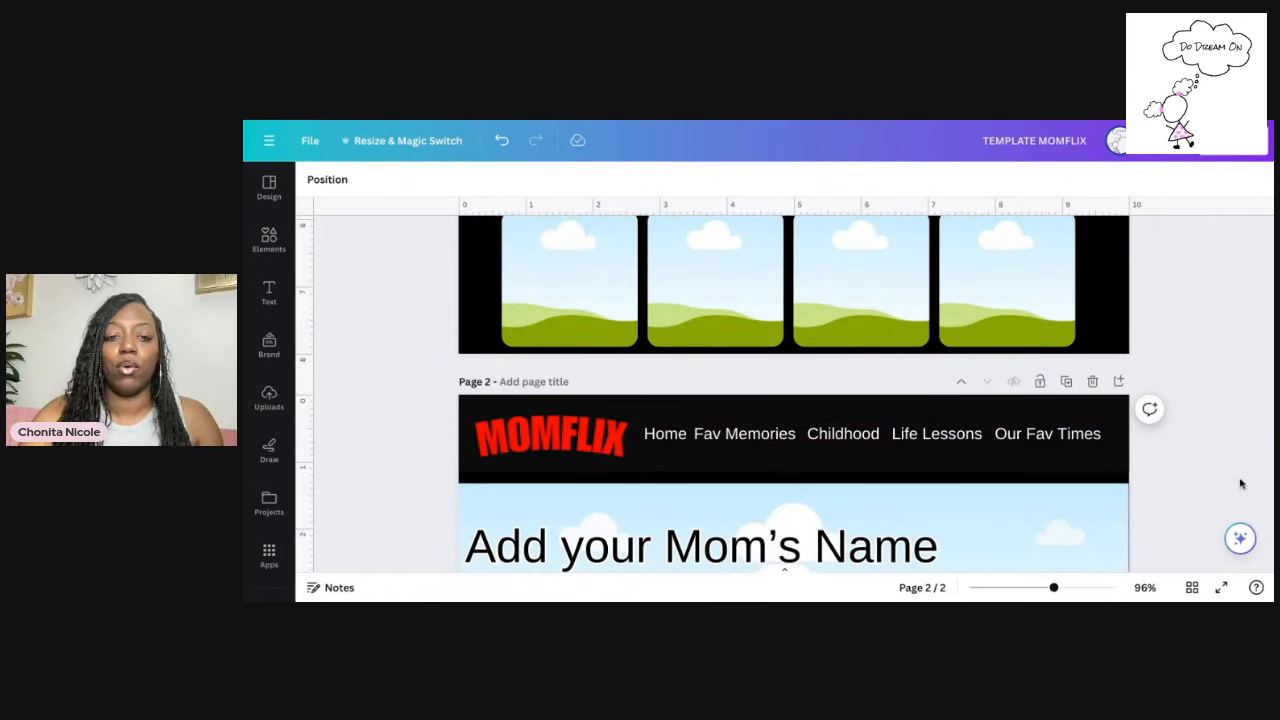
pyautogui.scroll(-3, 1200, 470)
pyautogui.click(1070, 406)
pyautogui.scroll(-2, 1070, 406)
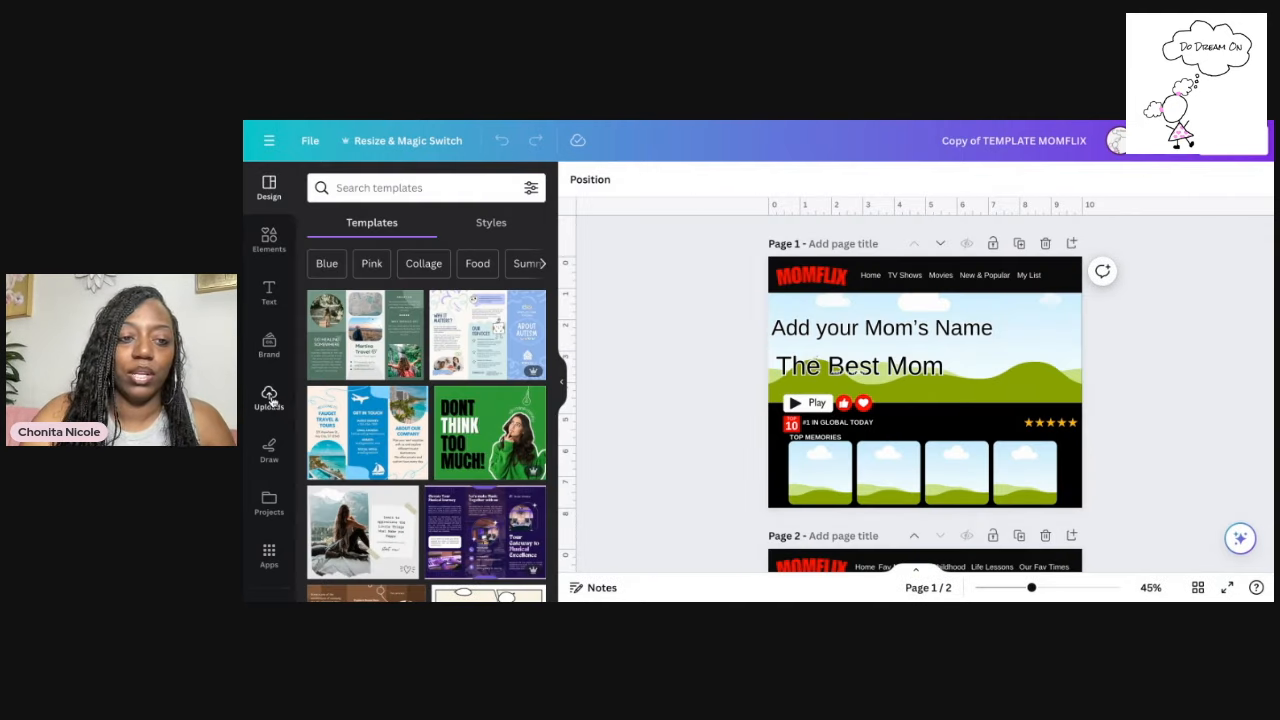
# Place the uploaded photo of the woman in a purple dress with outstretched arms into page 1's large background frame
pyautogui.click(266, 395)
pyautogui.scroll(-2, 503, 400)
pyautogui.scroll(-5, 503, 400)
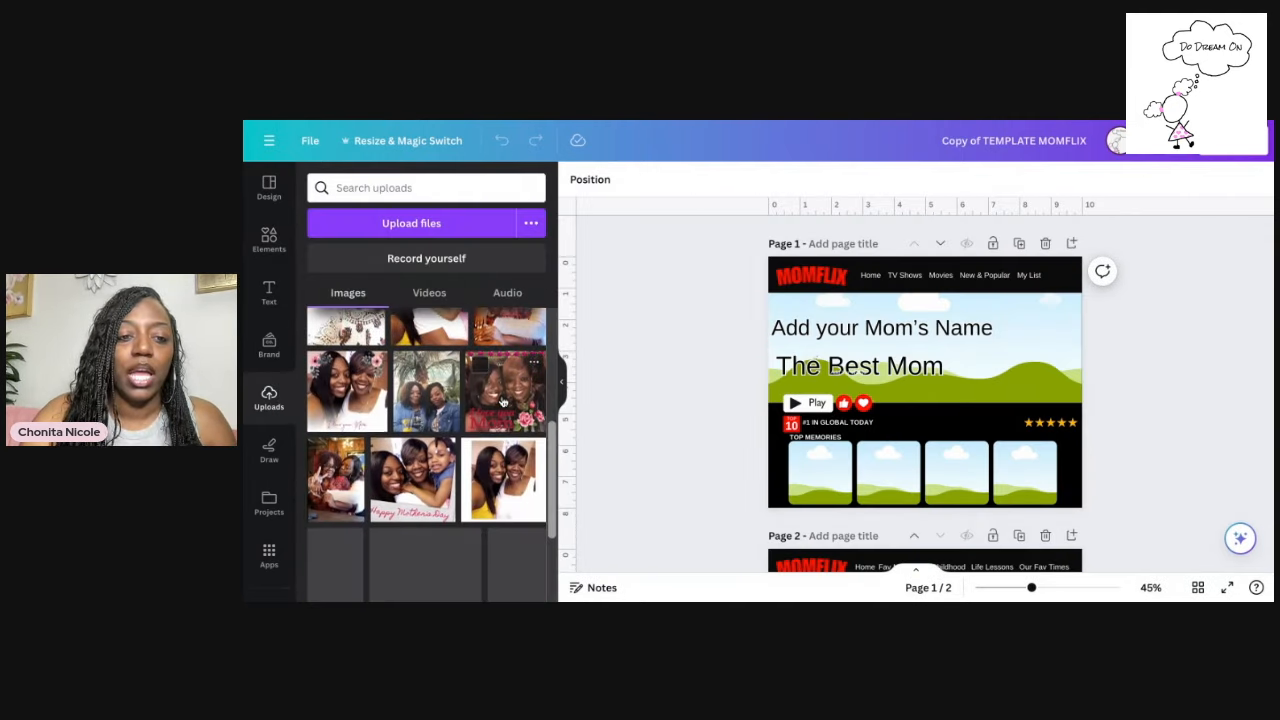
pyautogui.scroll(-3, 480, 450)
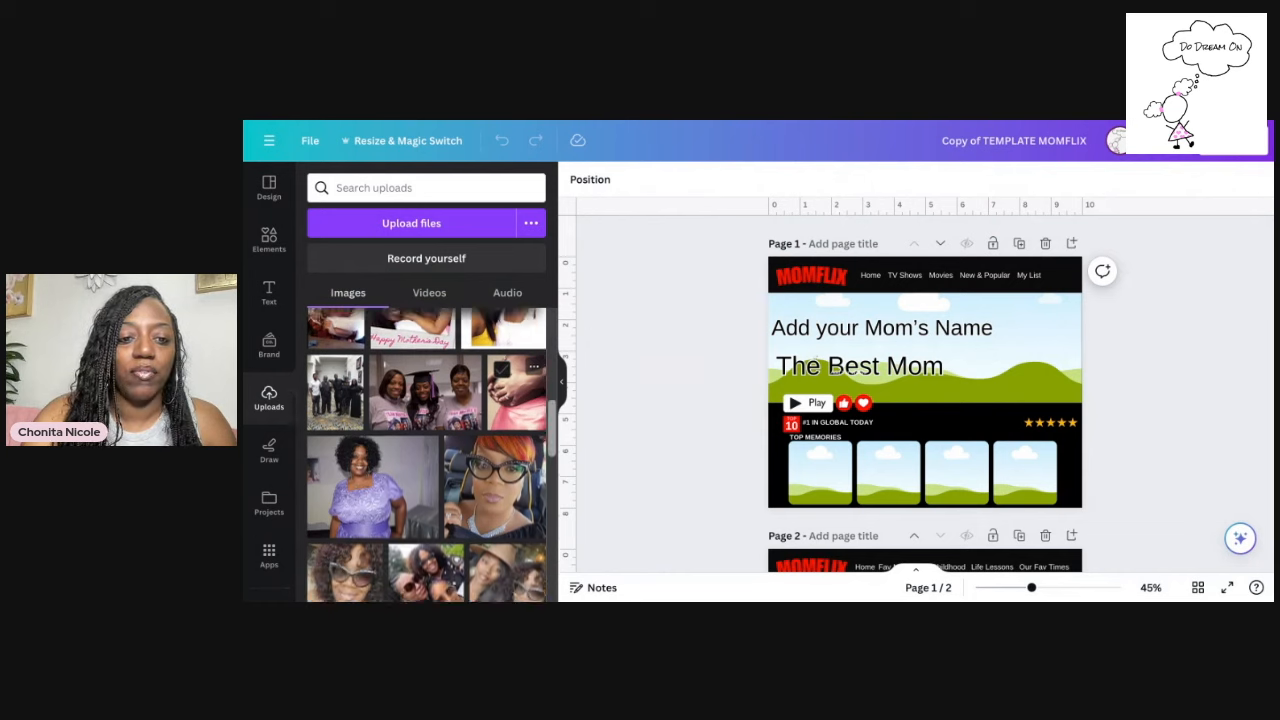
pyautogui.click(480, 450)
pyautogui.moveTo(480, 450); pyautogui.dragTo(721, 395)
pyautogui.moveTo(995, 395); pyautogui.dragTo(1018, 362)
# Enlarge the purple-dress photo inside page 1's background frame, extending it beyond the frame's upper-right corner, and apply the crop
pyautogui.doubleClick(971, 352)
pyautogui.moveTo(1083, 252); pyautogui.dragTo(1210, 212)
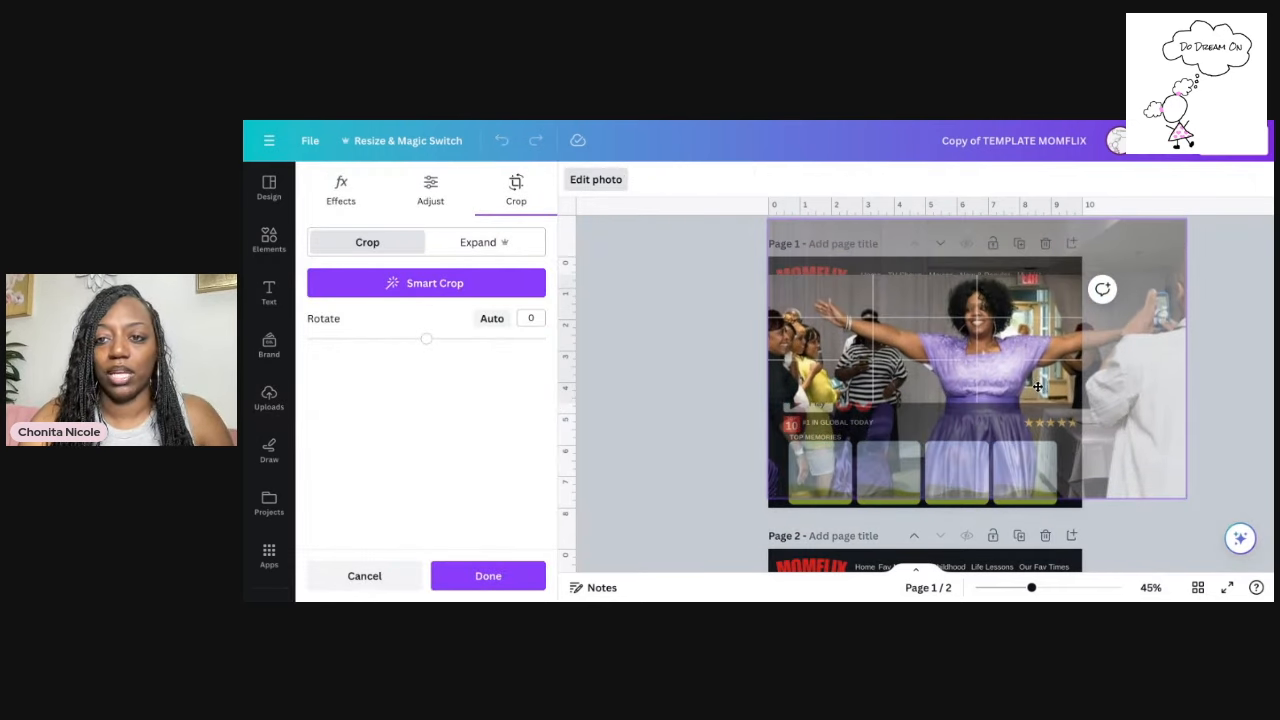
pyautogui.click(714, 357)
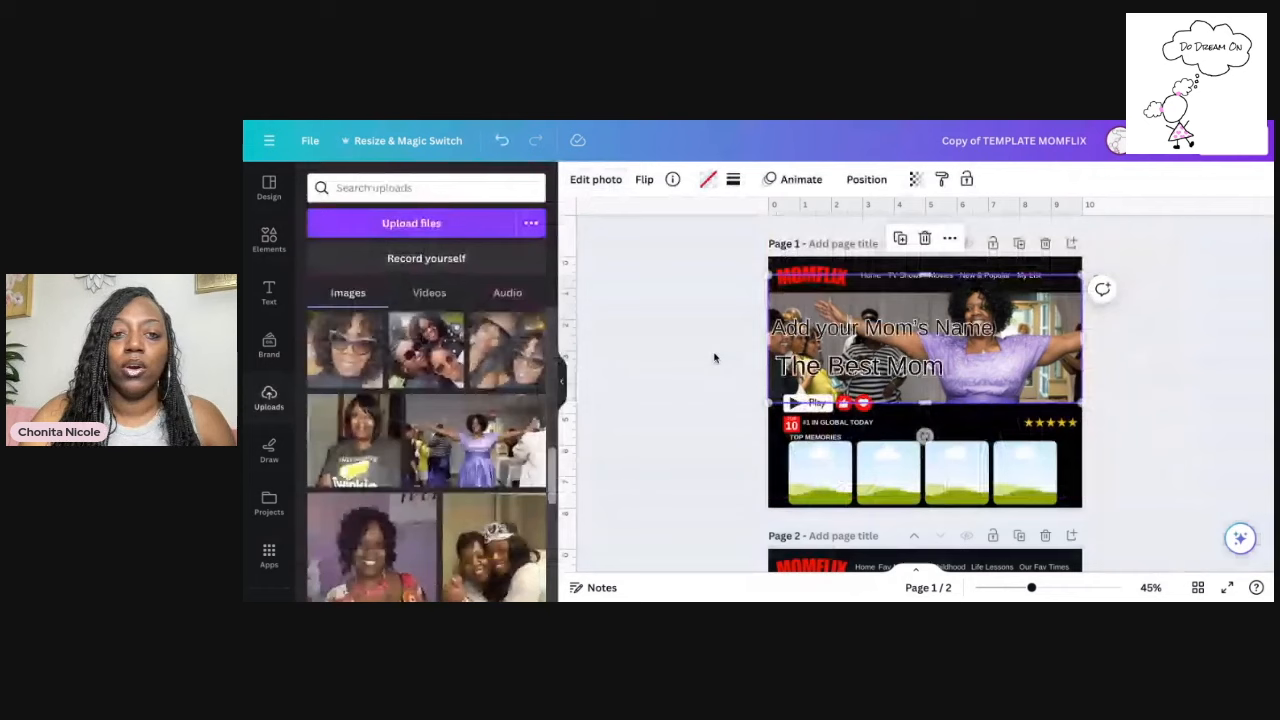
pyautogui.click(671, 404)
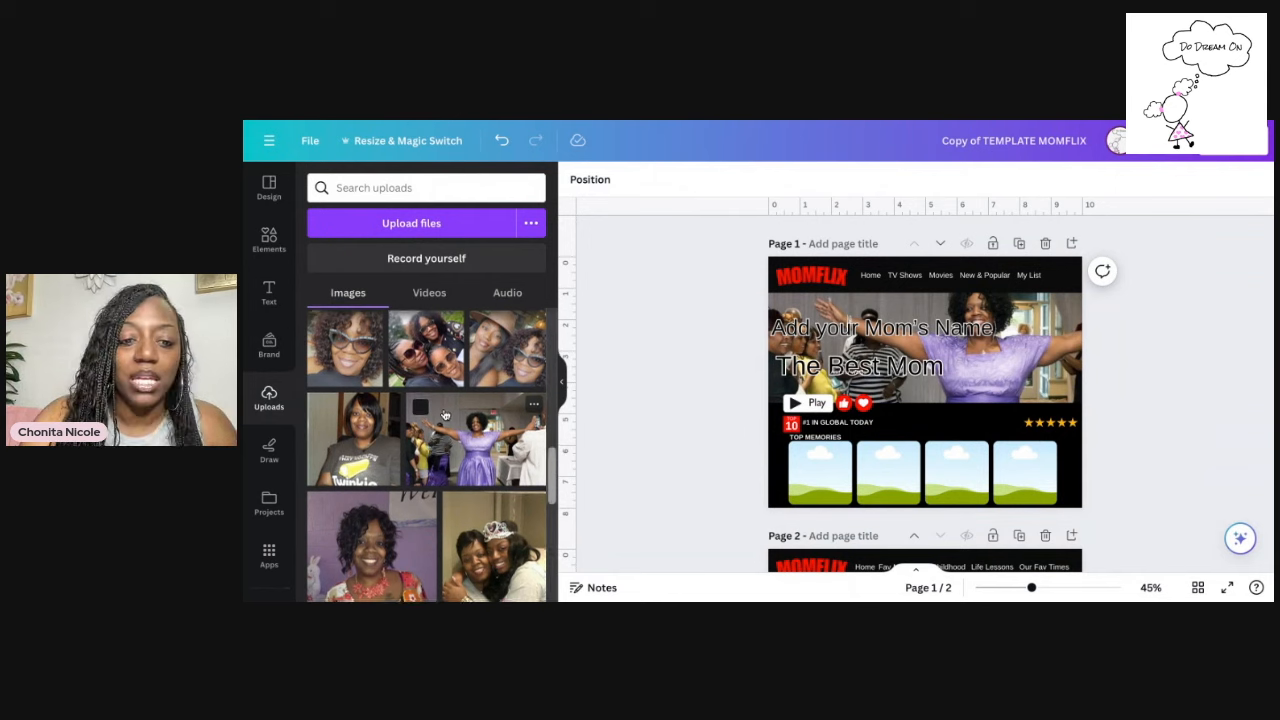
# Fill the first two TOP MEMORIES frames with the photo of two women hugging and the hat-and-sunglasses selfie
pyautogui.scroll(-2, 480, 450)
pyautogui.click(508, 490)
pyautogui.moveTo(945, 418); pyautogui.dragTo(838, 500)
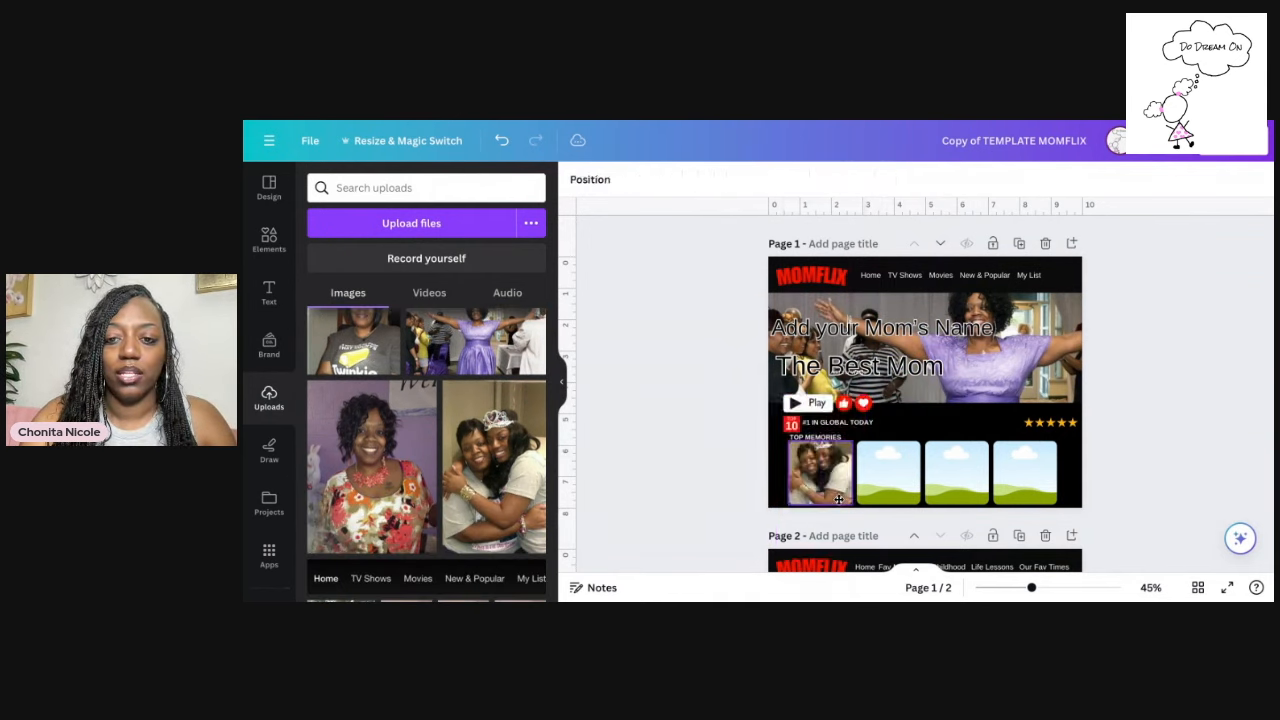
pyautogui.scroll(-5, 503, 398)
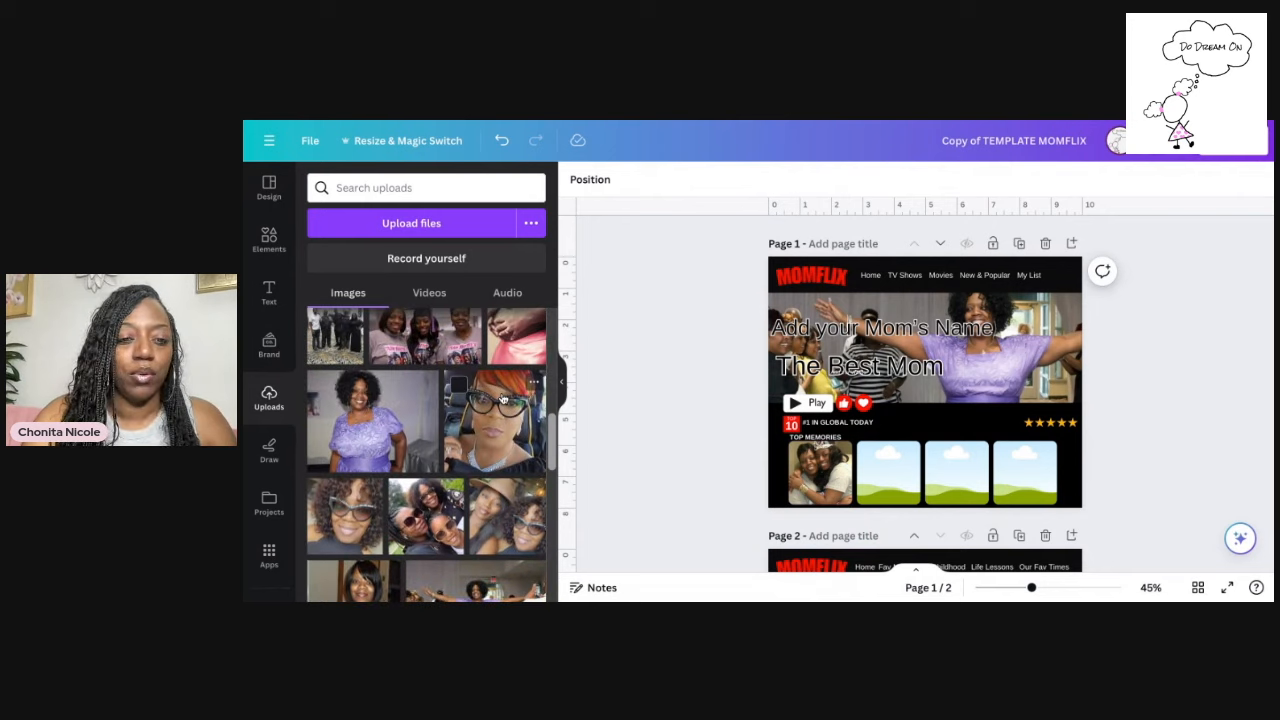
pyautogui.click(495, 420)
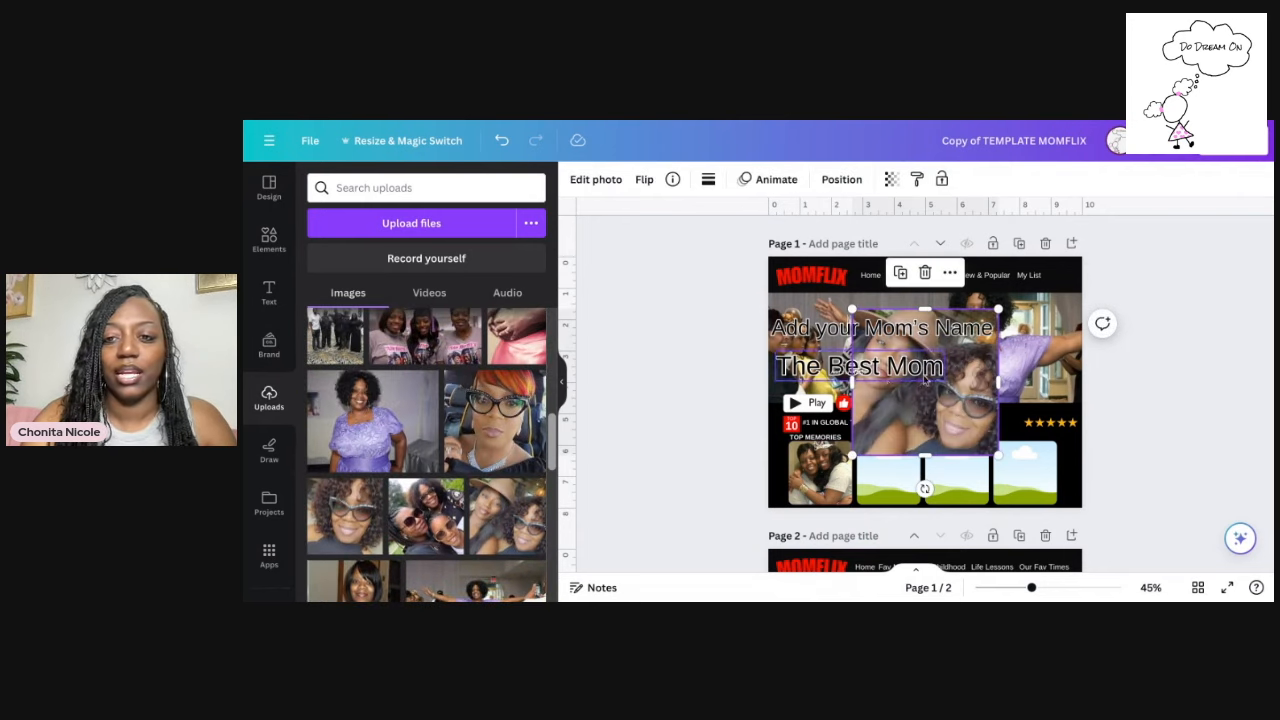
pyautogui.moveTo(950, 385); pyautogui.dragTo(888, 473)
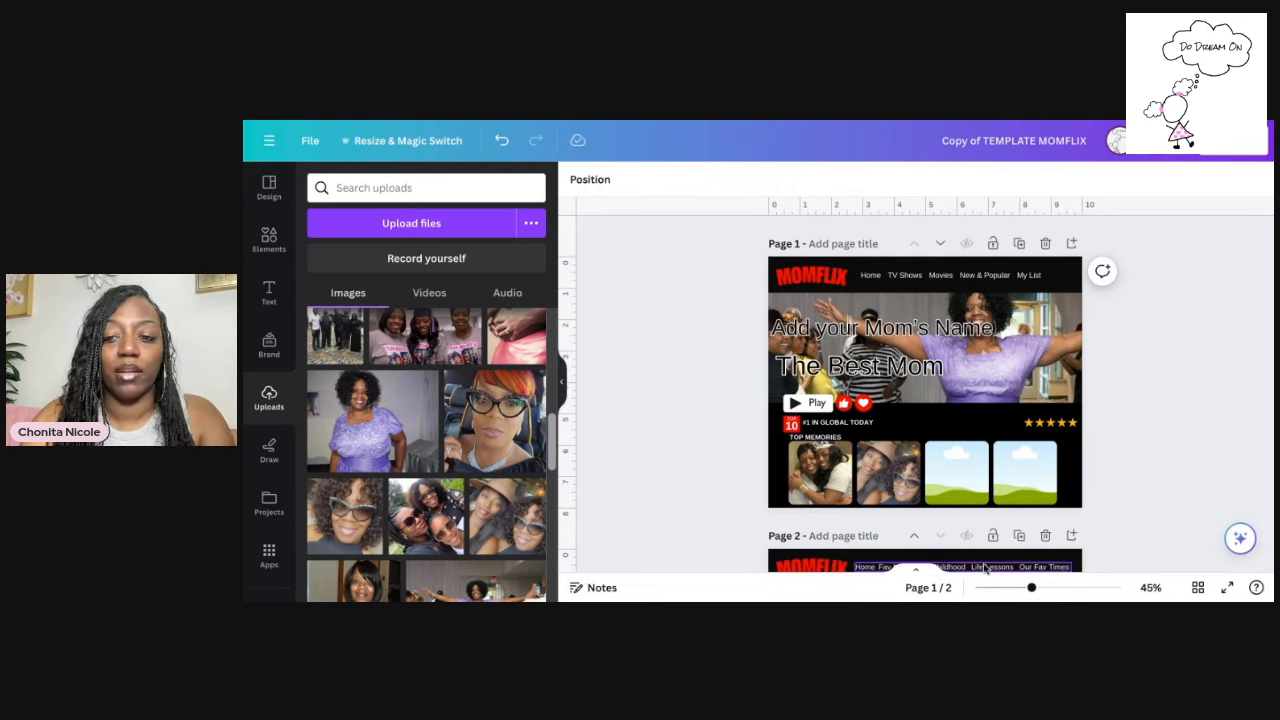
# Place the graduation photo of three women into the third TOP MEMORIES frame on page 1
pyautogui.moveTo(1031, 588); pyautogui.dragTo(1047, 588)
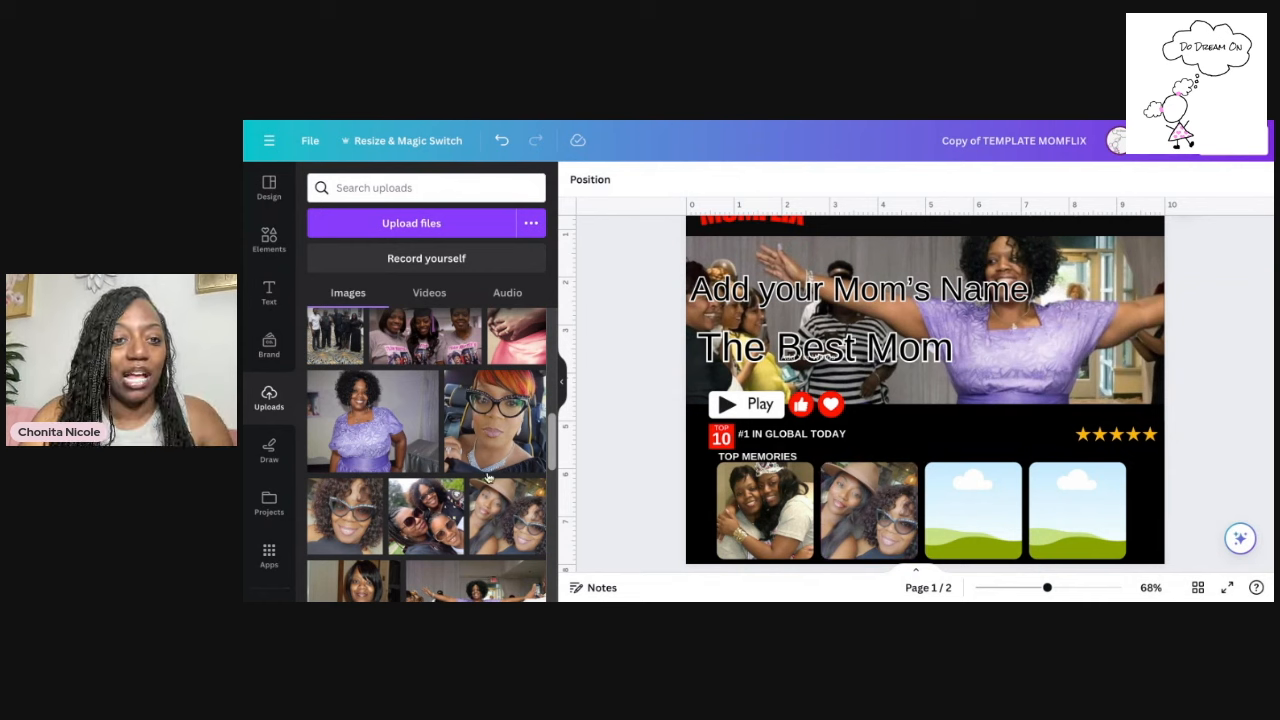
pyautogui.scroll(3, 480, 475)
pyautogui.moveTo(418, 497); pyautogui.dragTo(968, 515)
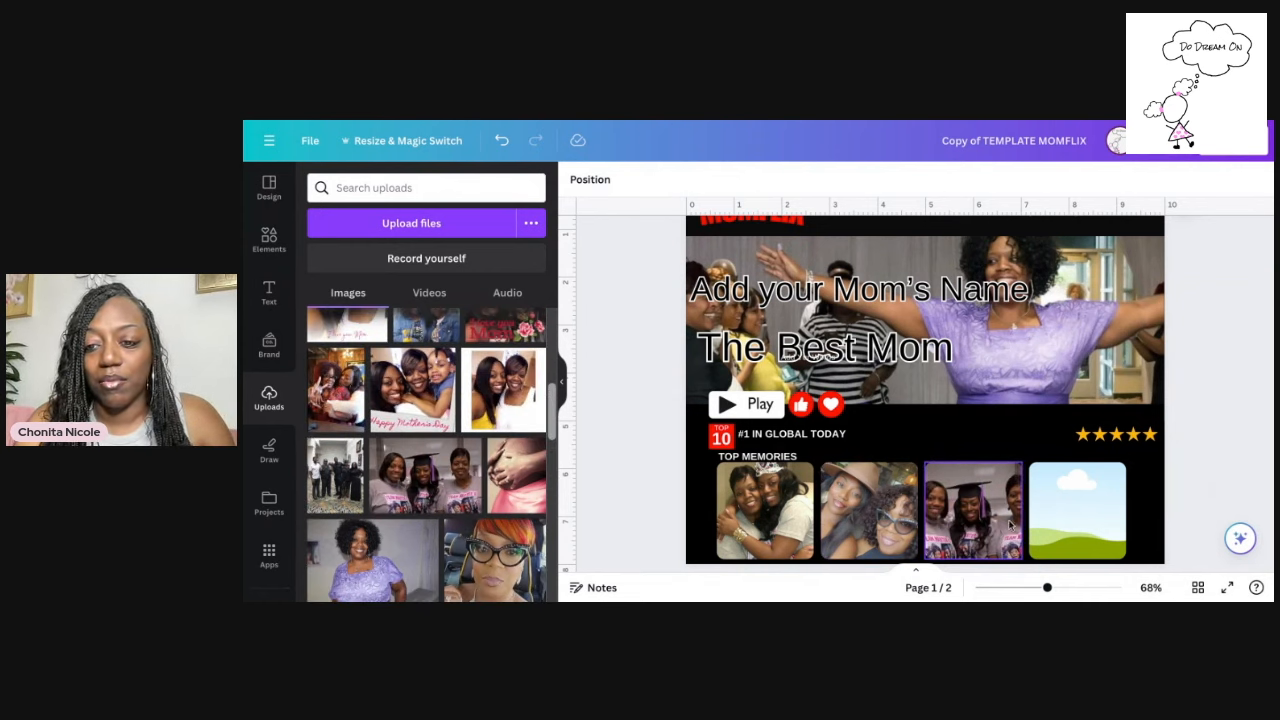
# Place the "I love you Mom" photo with roses into the fourth TOP MEMORIES frame
pyautogui.scroll(-2, 1010, 524)
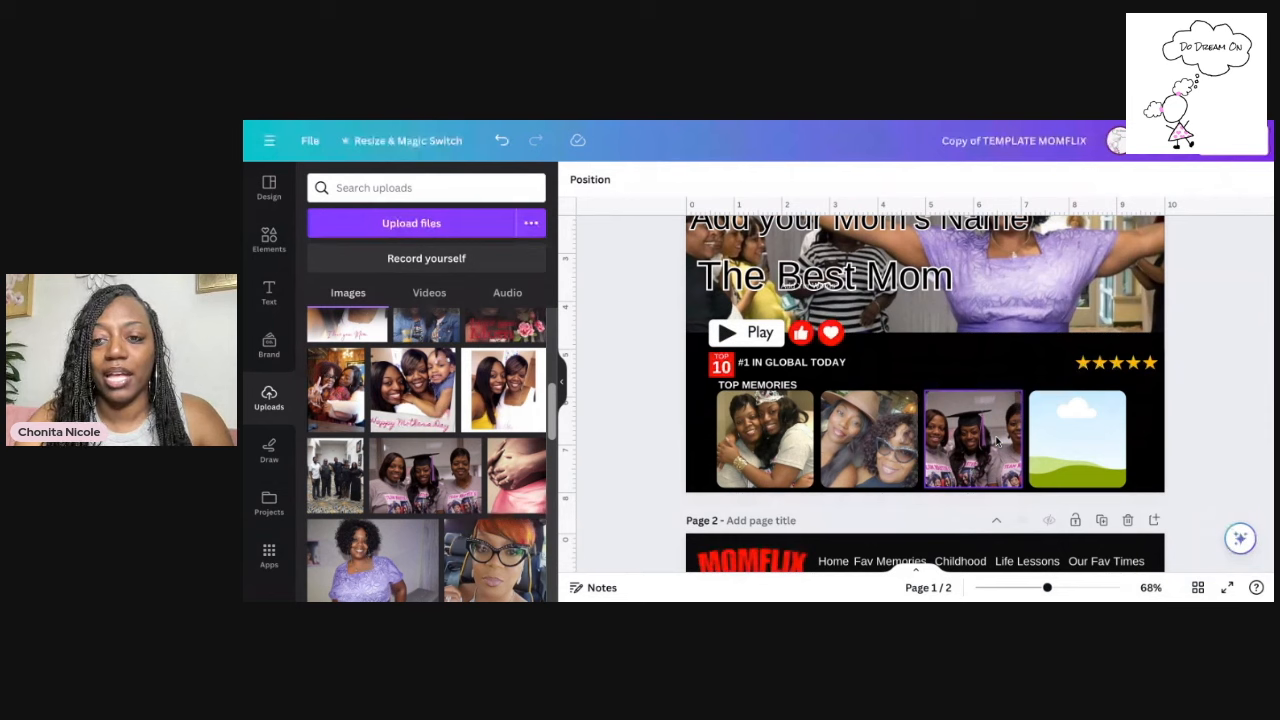
pyautogui.click(1076, 588)
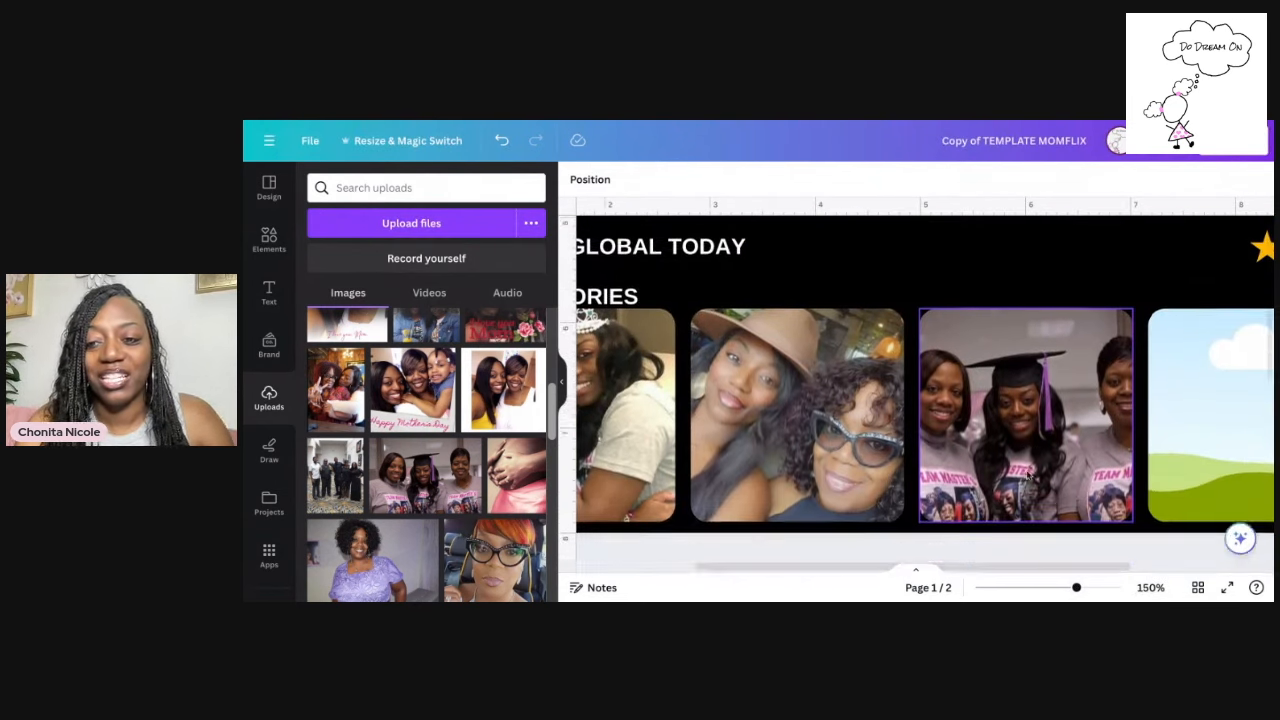
pyautogui.scroll(-1, 1028, 476)
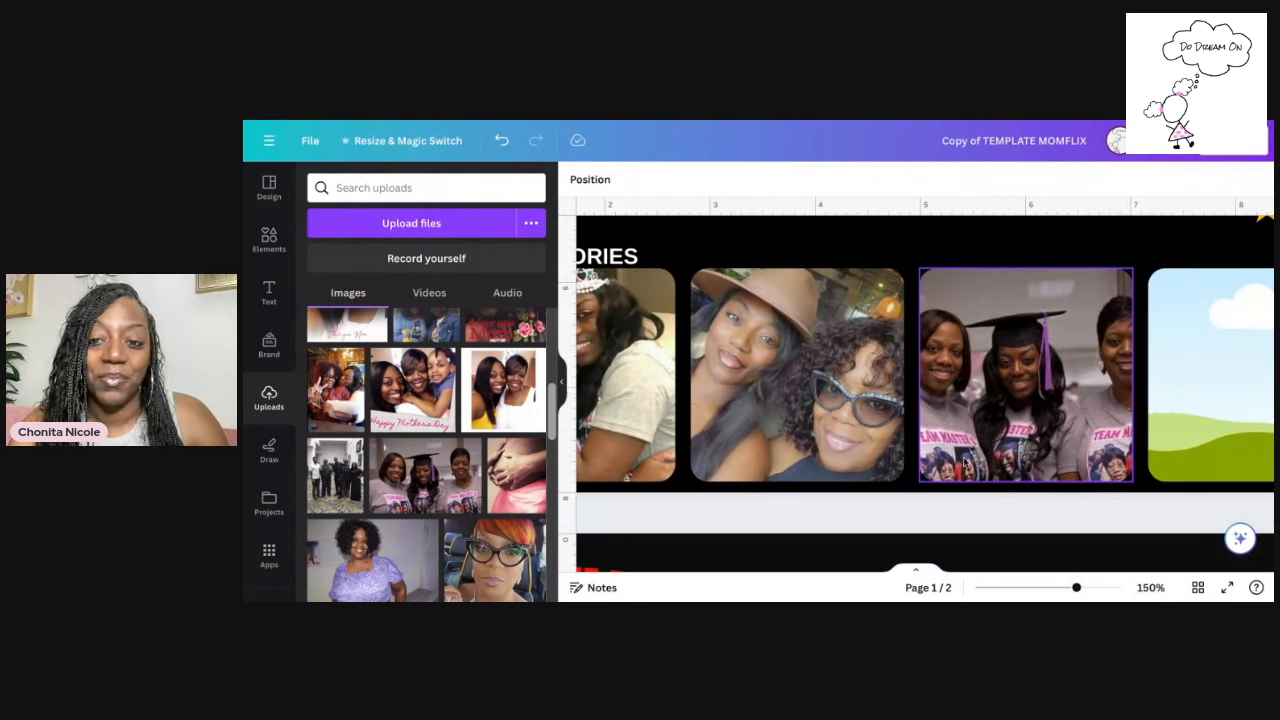
pyautogui.scroll(-1, 957, 452)
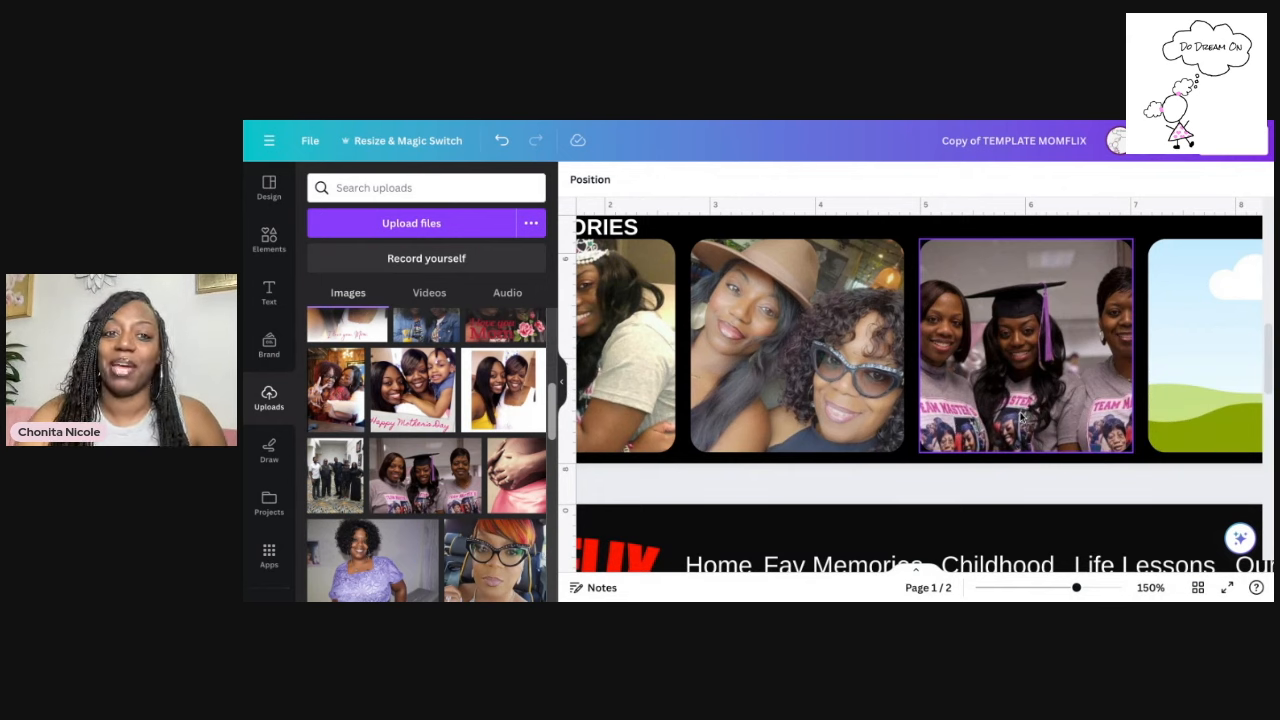
pyautogui.hscroll(3, 1082, 387)
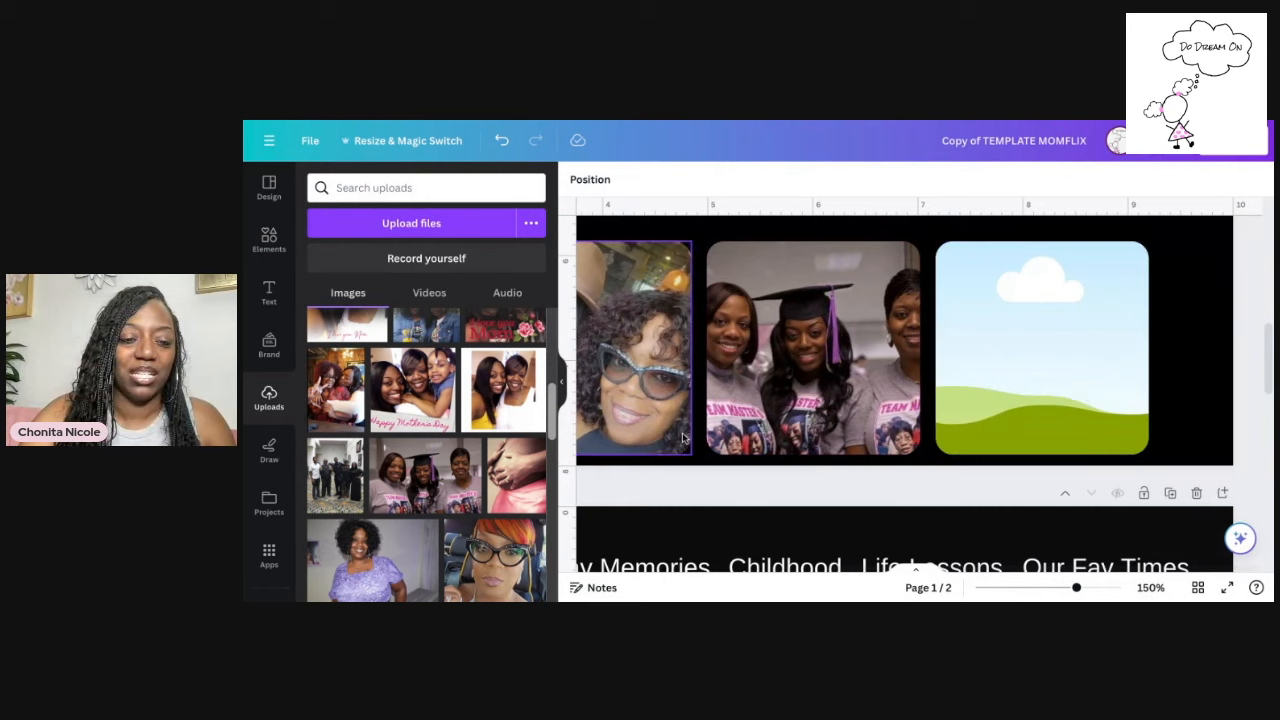
pyautogui.scroll(1, 503, 430)
pyautogui.scroll(1, 503, 429)
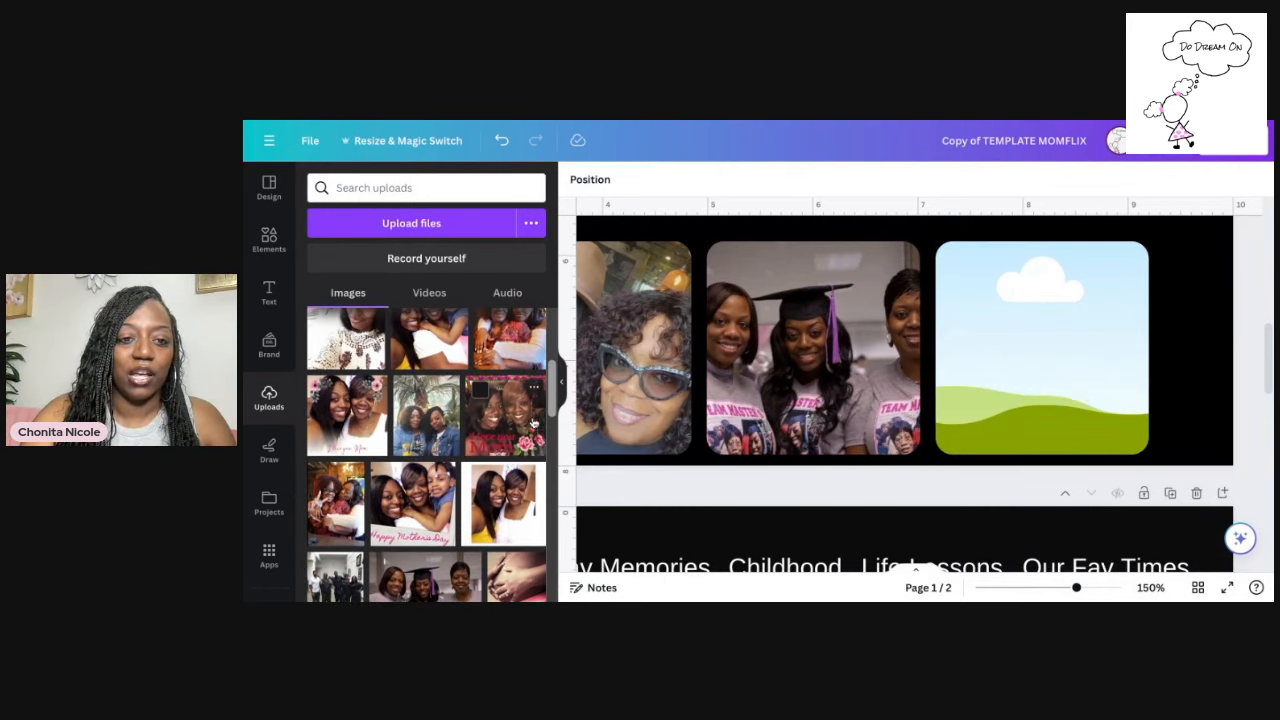
pyautogui.click(508, 423)
pyautogui.moveTo(508, 423); pyautogui.dragTo(1096, 352)
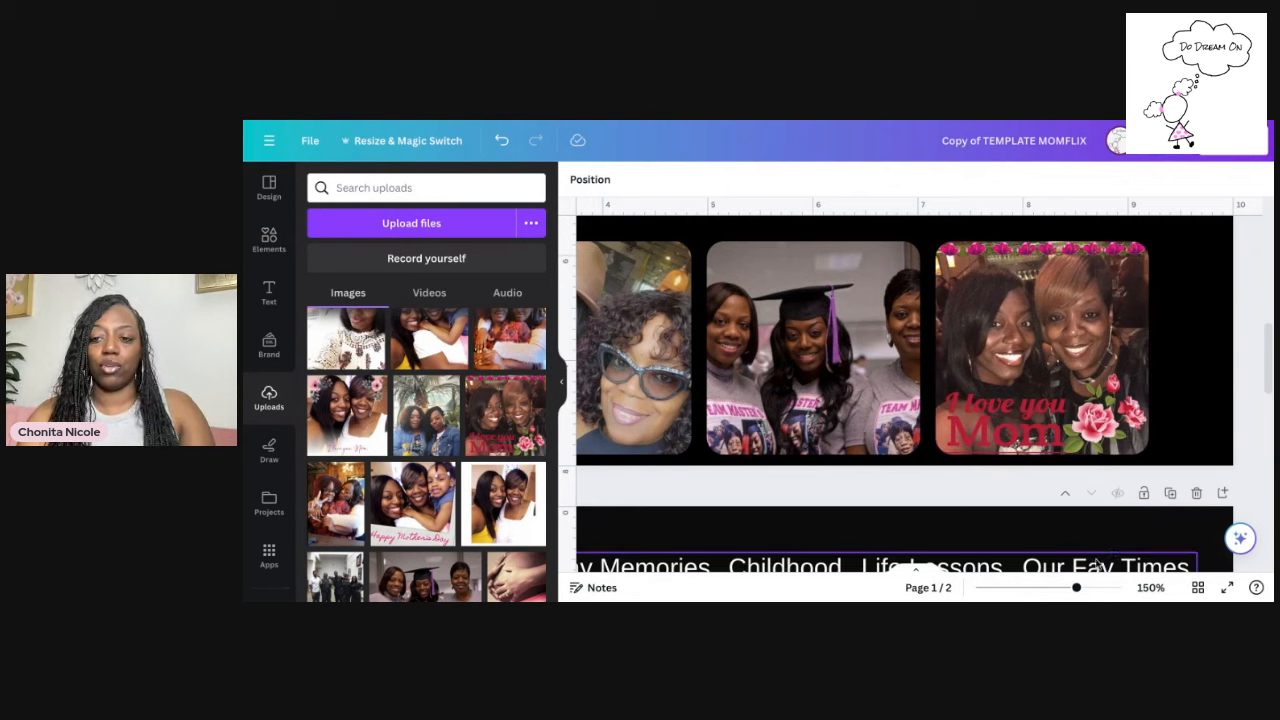
# Replace the "Add your Mom's Name" placeholder on page 1 with the mother's first name, enlarged to about size 91.8 above "The Best Mom"
pyautogui.click(1041, 589)
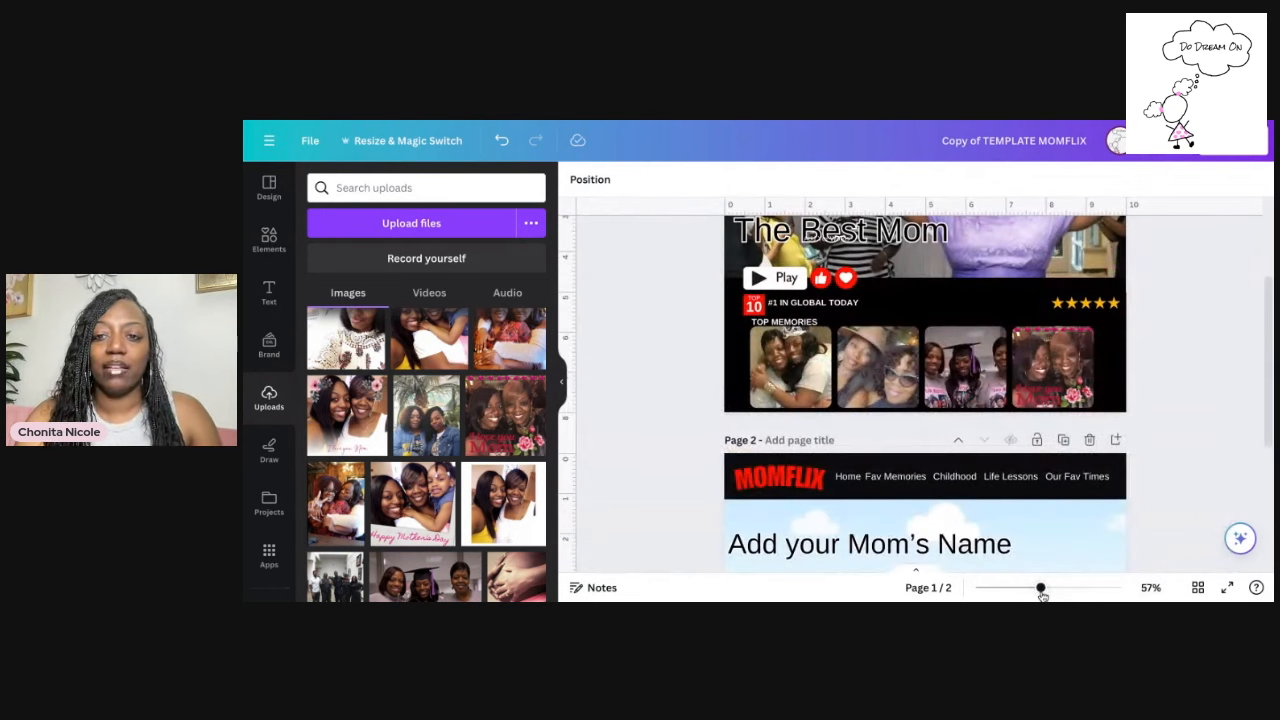
pyautogui.scroll(3, 1194, 438)
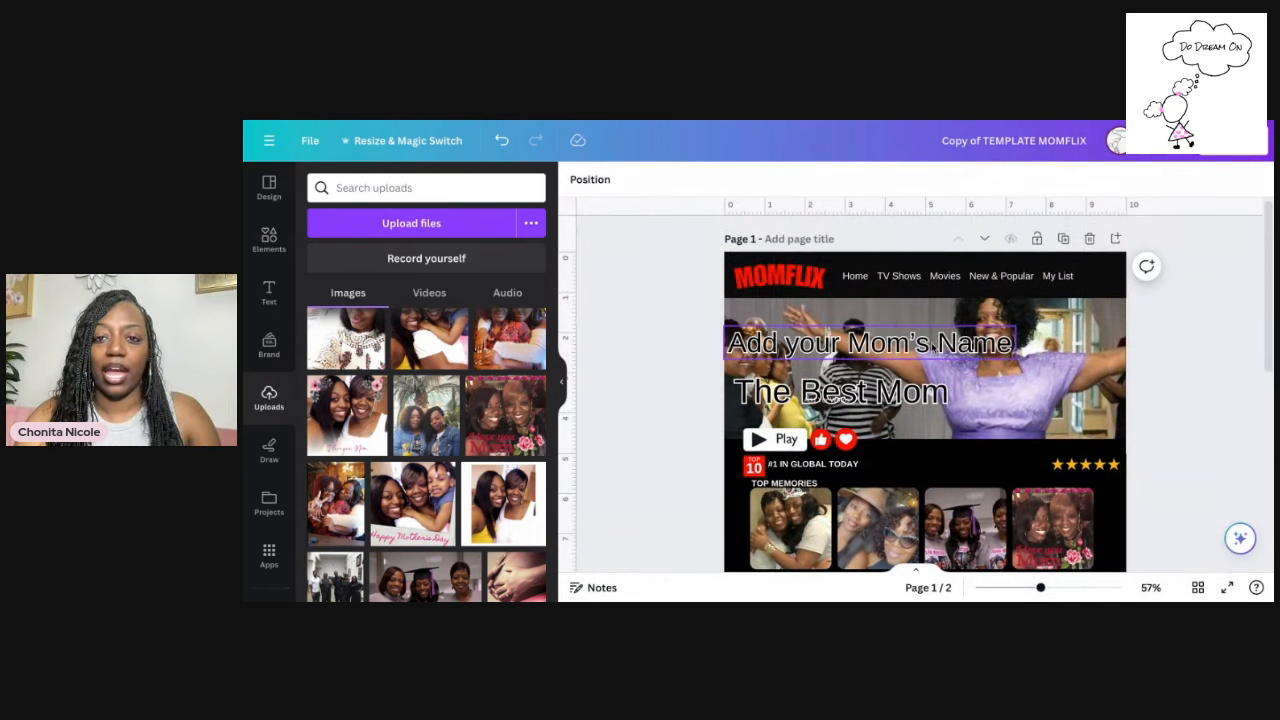
pyautogui.click(932, 345)
pyautogui.tripleClick(932, 345)
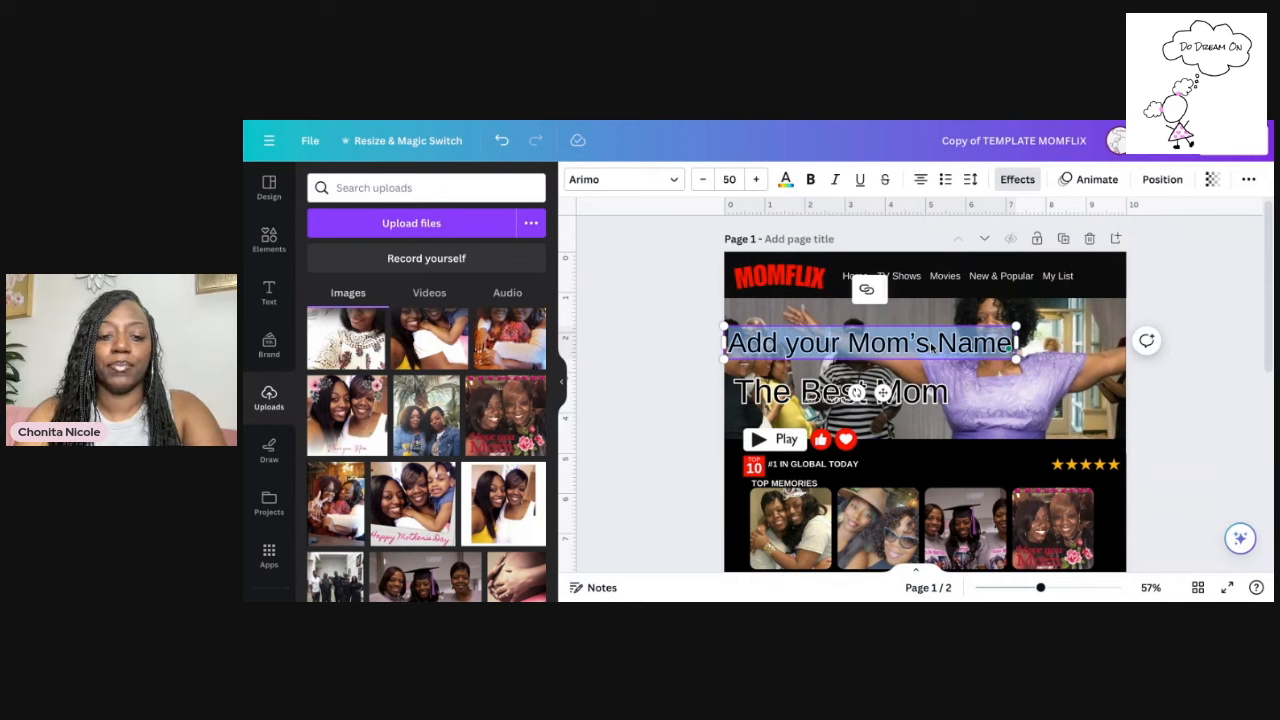
pyautogui.write('Sonya')
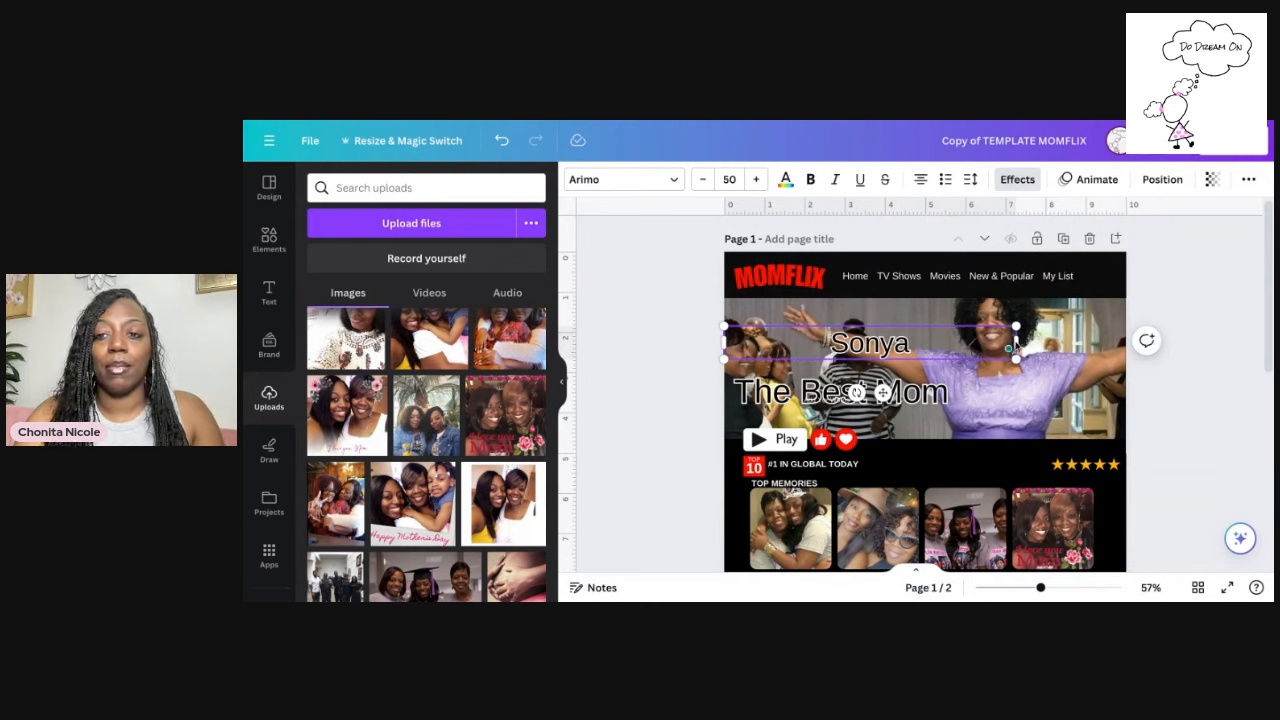
pyautogui.moveTo(1015, 345); pyautogui.dragTo(883, 343)
pyautogui.click(885, 360)
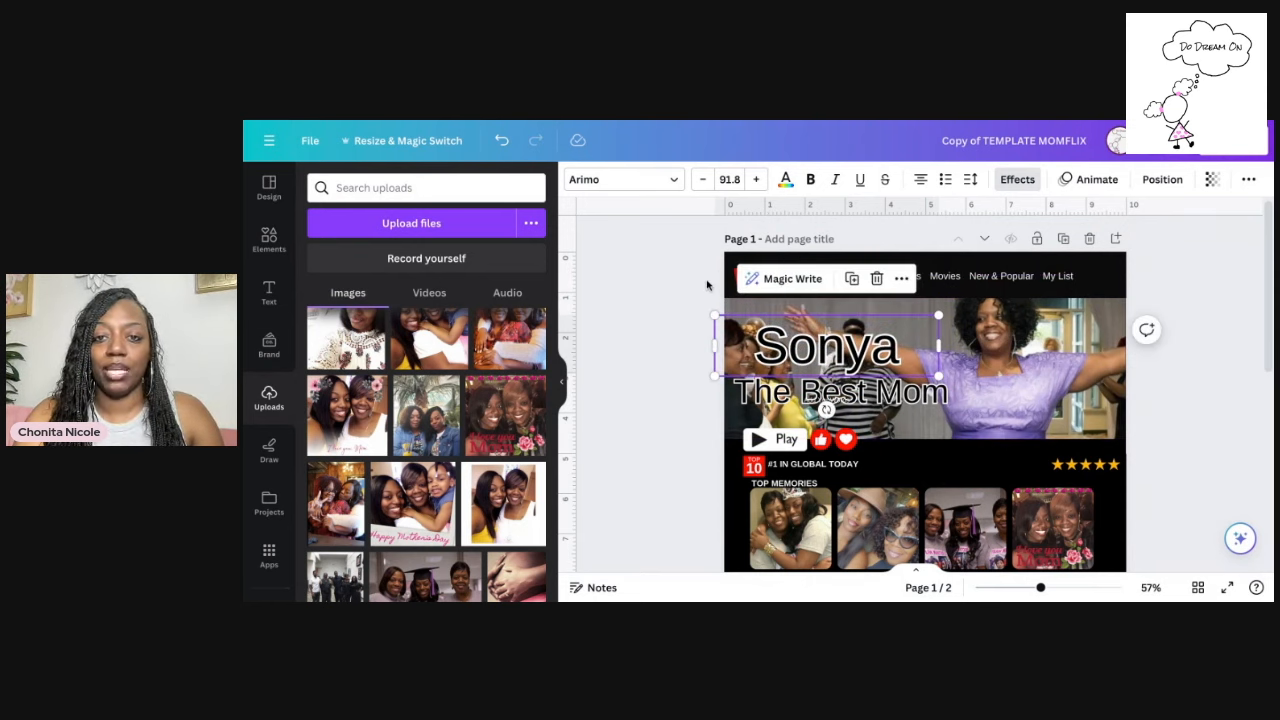
# Open the MOMFLIX title text on page 1 for editing and deselect it
pyautogui.click(771, 278)
pyautogui.doubleClick(771, 278)
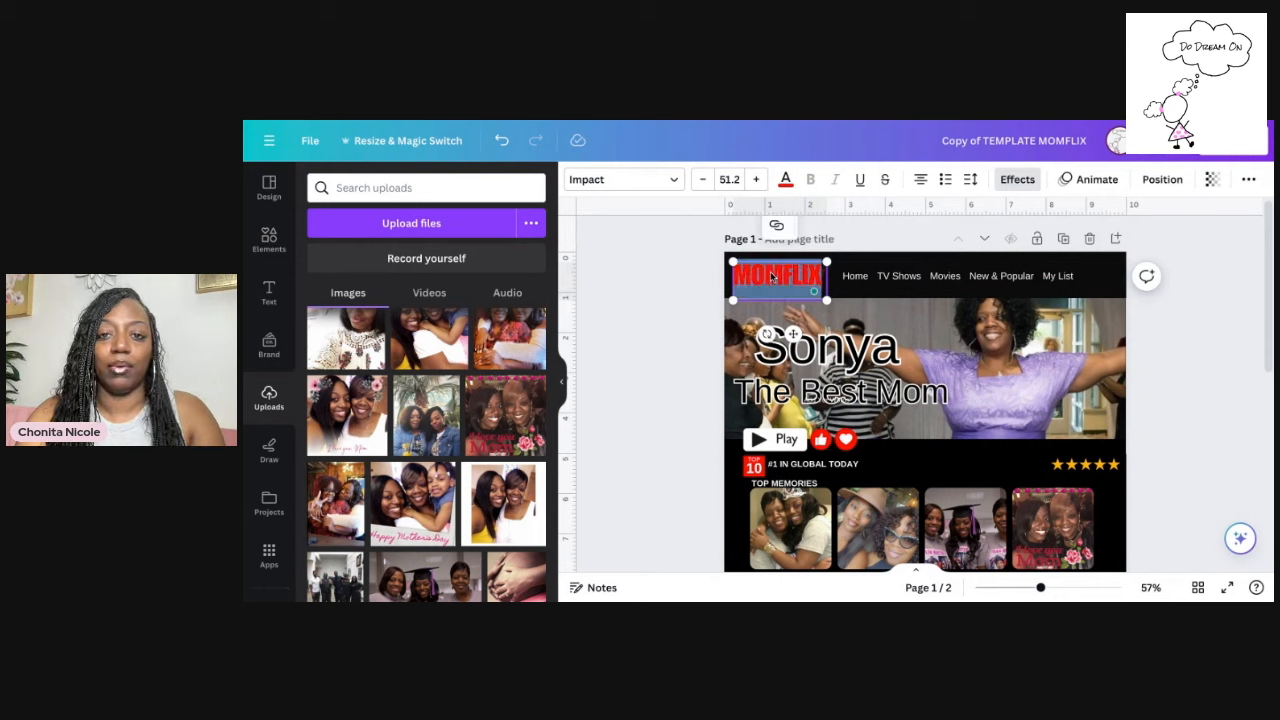
pyautogui.click(773, 275)
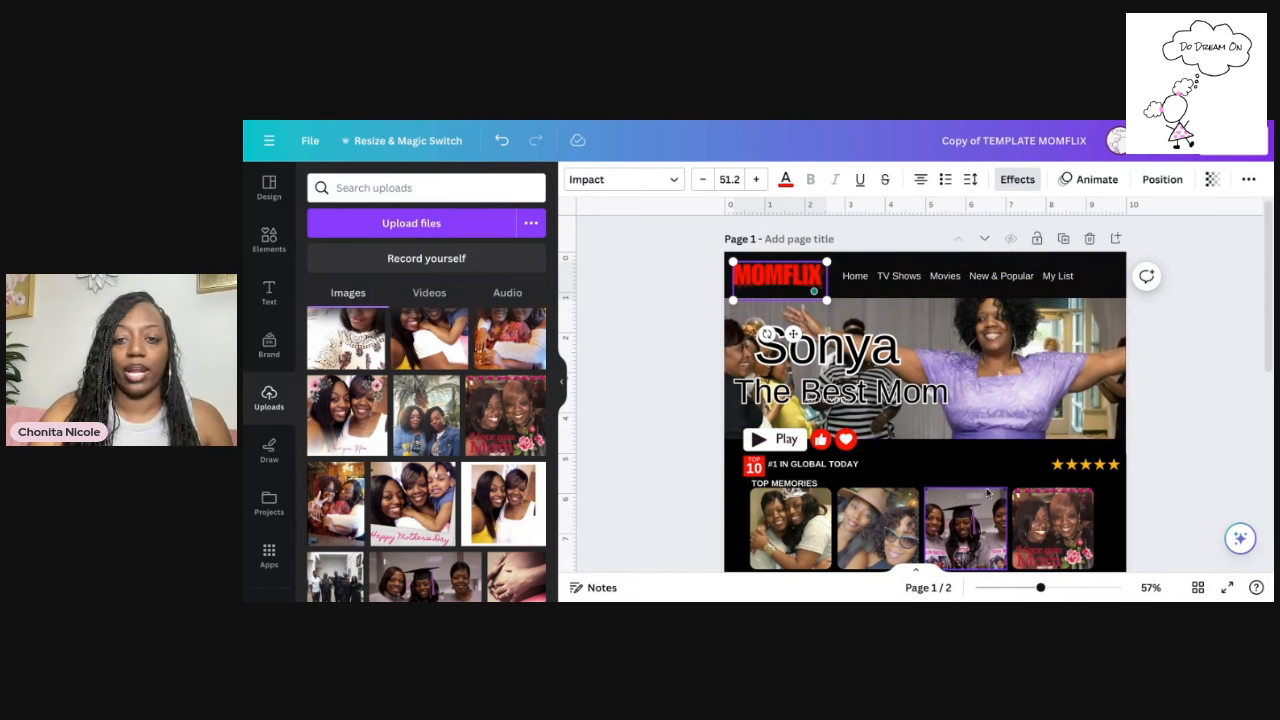
pyautogui.click(1205, 396)
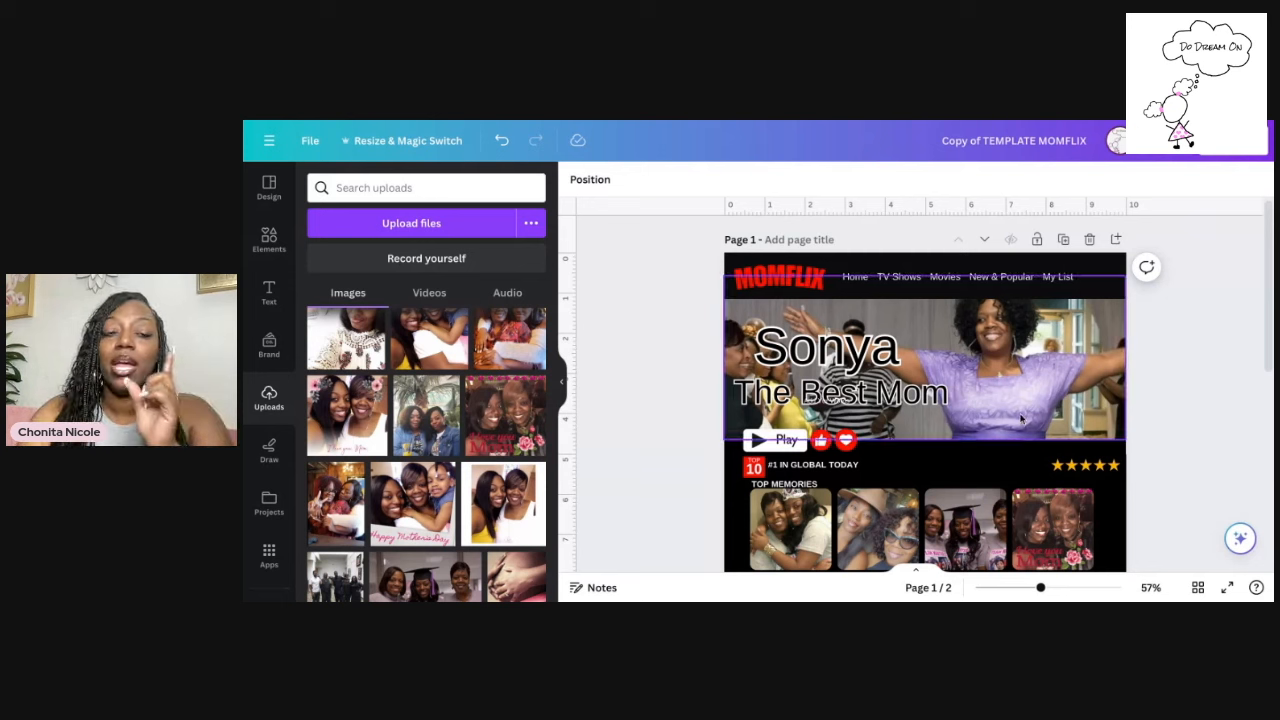
# Add a second copy of the purple-dress photo to page 1, overlapping the lower part of the background and the TOP MEMORIES frames
pyautogui.scroll(3, 428, 462)
pyautogui.scroll(3, 428, 462)
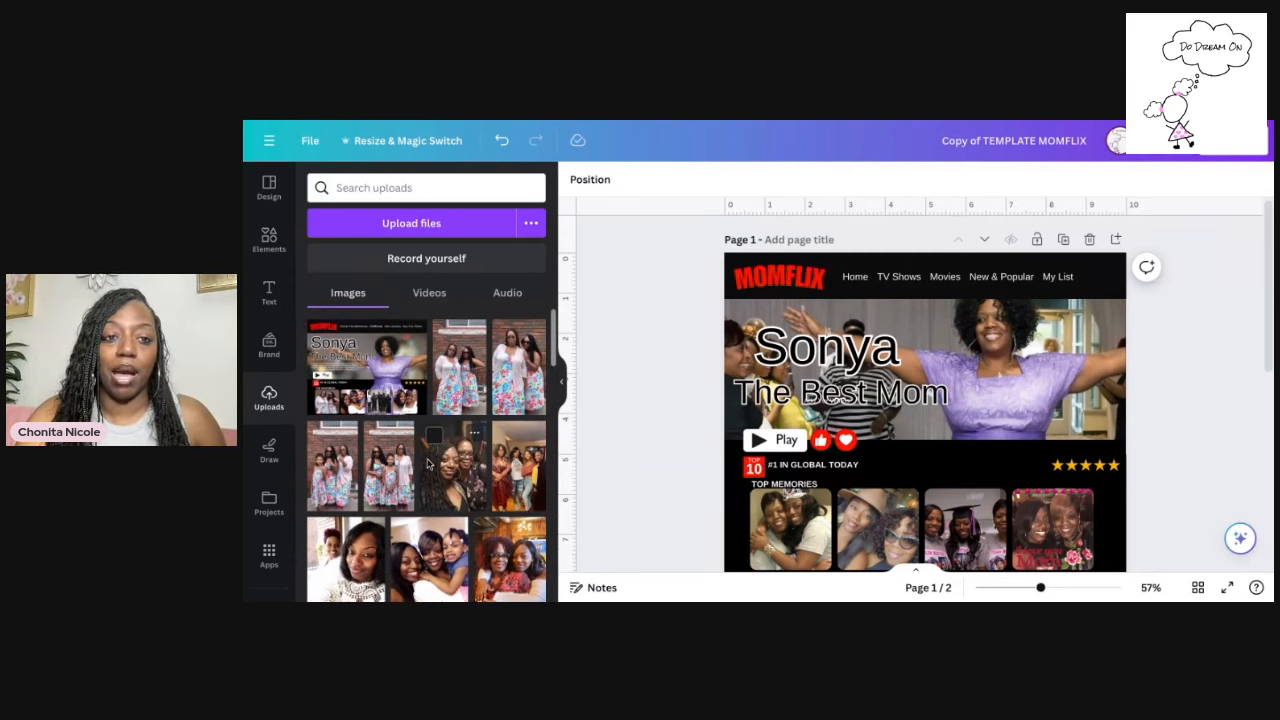
pyautogui.scroll(-5, 410, 400)
pyautogui.scroll(-8, 407, 396)
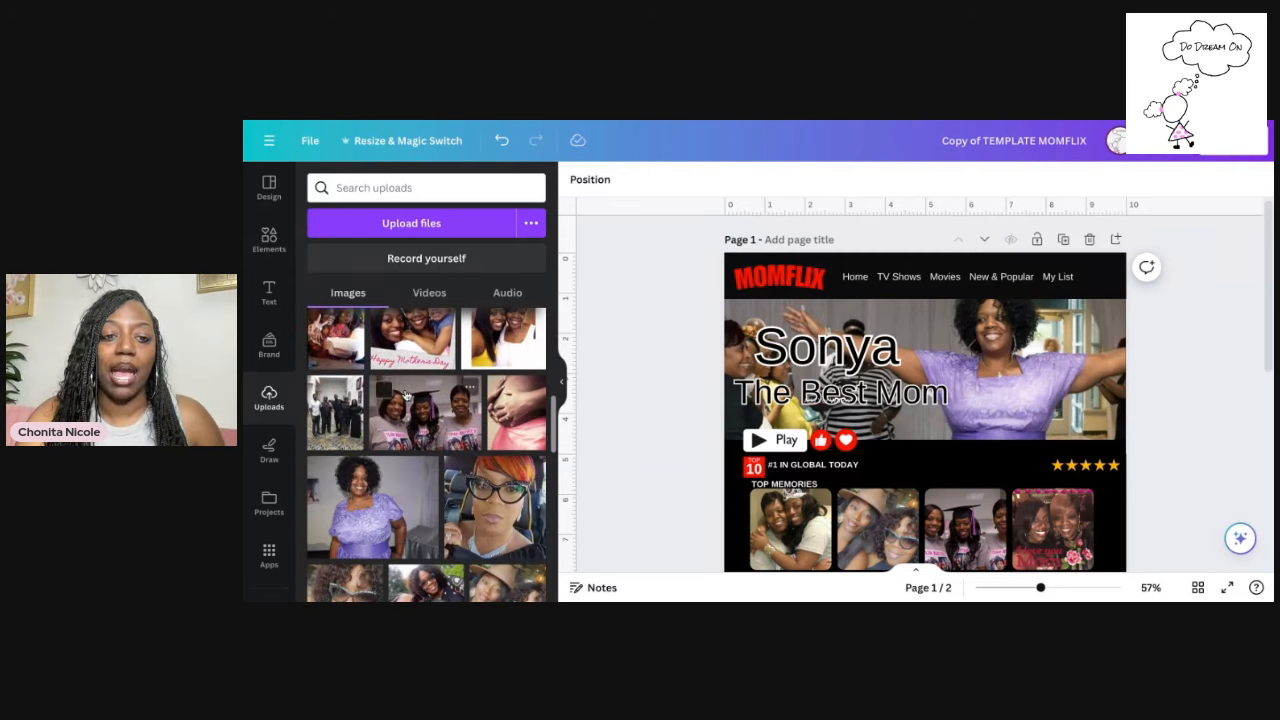
pyautogui.moveTo(470, 400); pyautogui.dragTo(1030, 444)
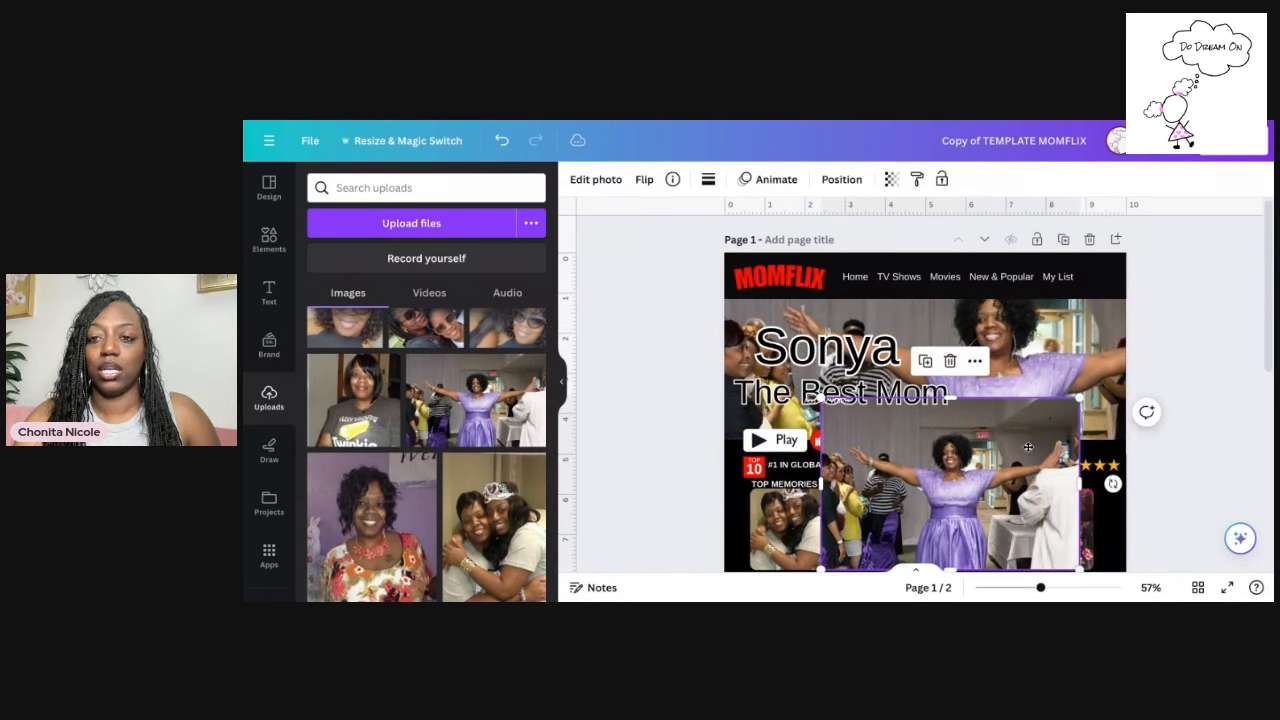
# Apply a whole-image Blur with intensity 56 to page 1's background photo
pyautogui.click(1078, 316)
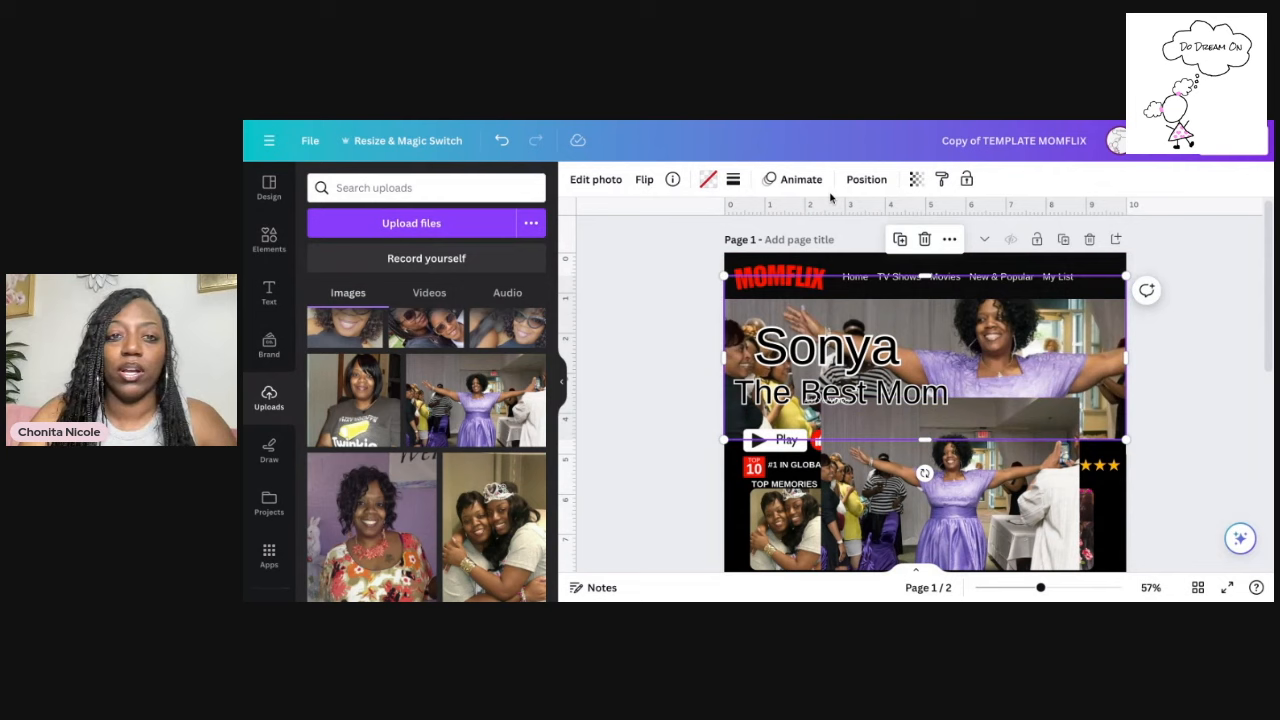
pyautogui.click(600, 181)
pyautogui.scroll(-3, 466, 392)
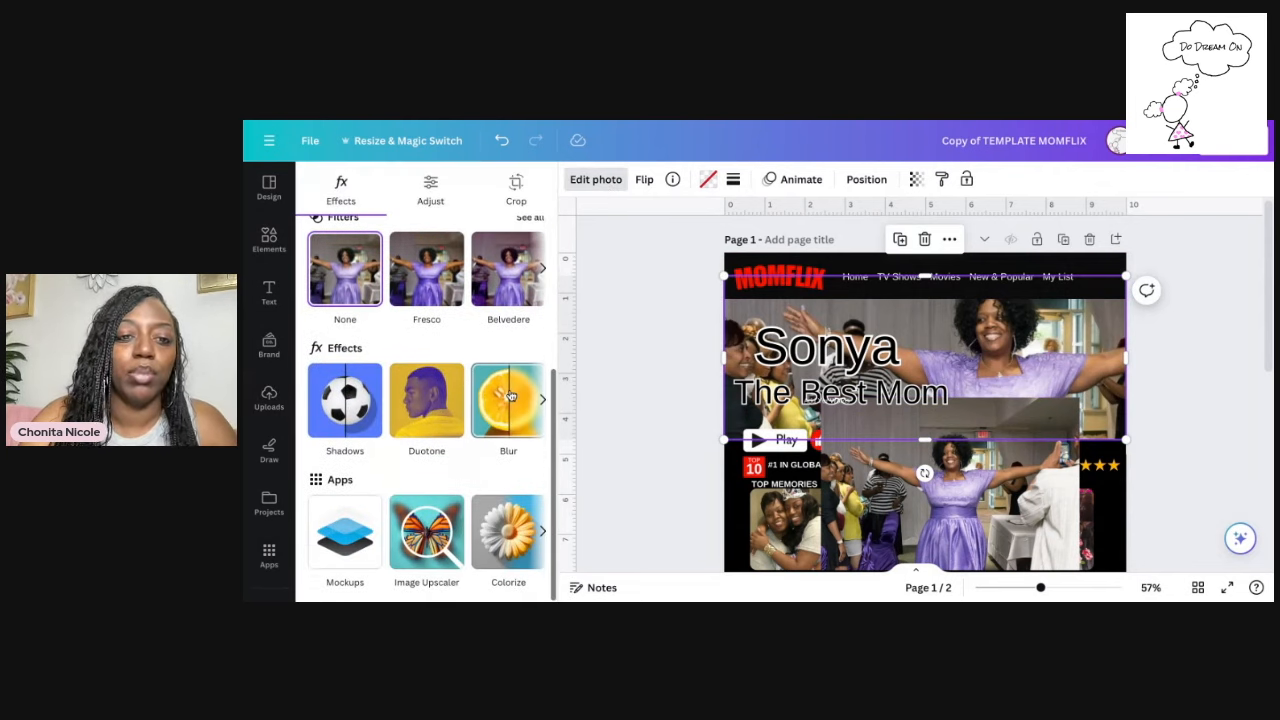
pyautogui.click(515, 400)
pyautogui.click(494, 222)
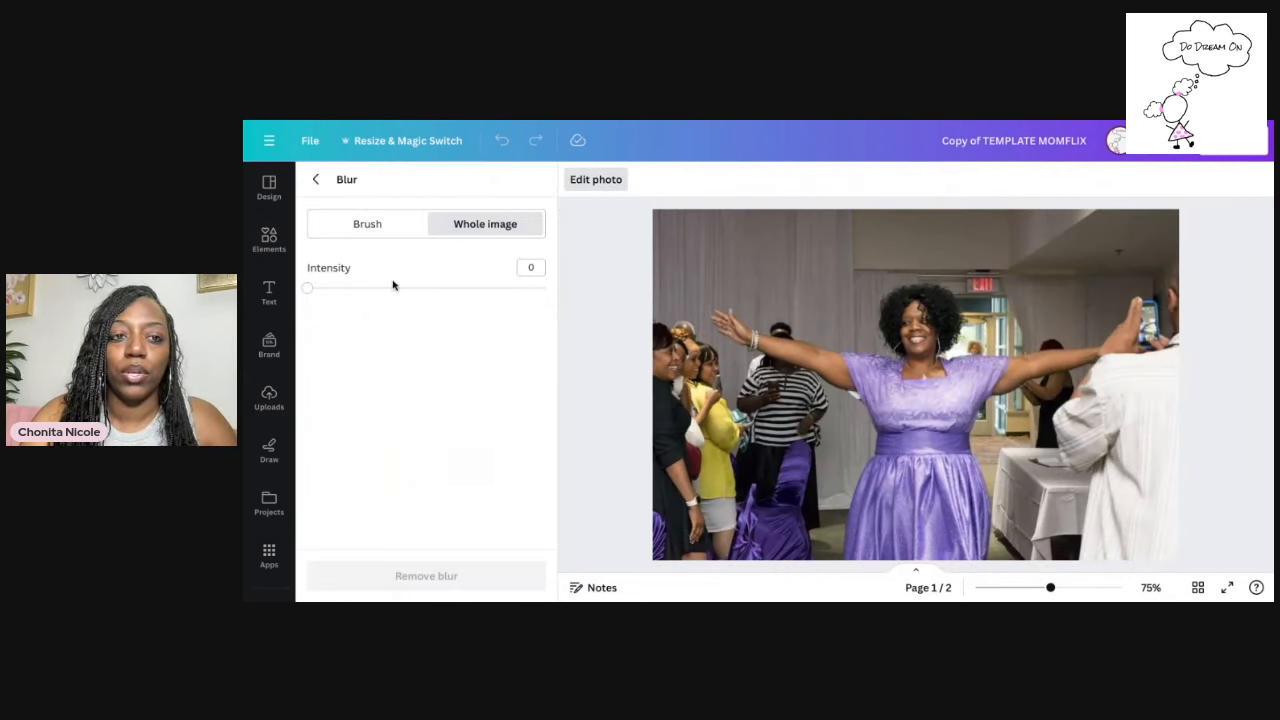
pyautogui.moveTo(318, 290); pyautogui.dragTo(441, 299)
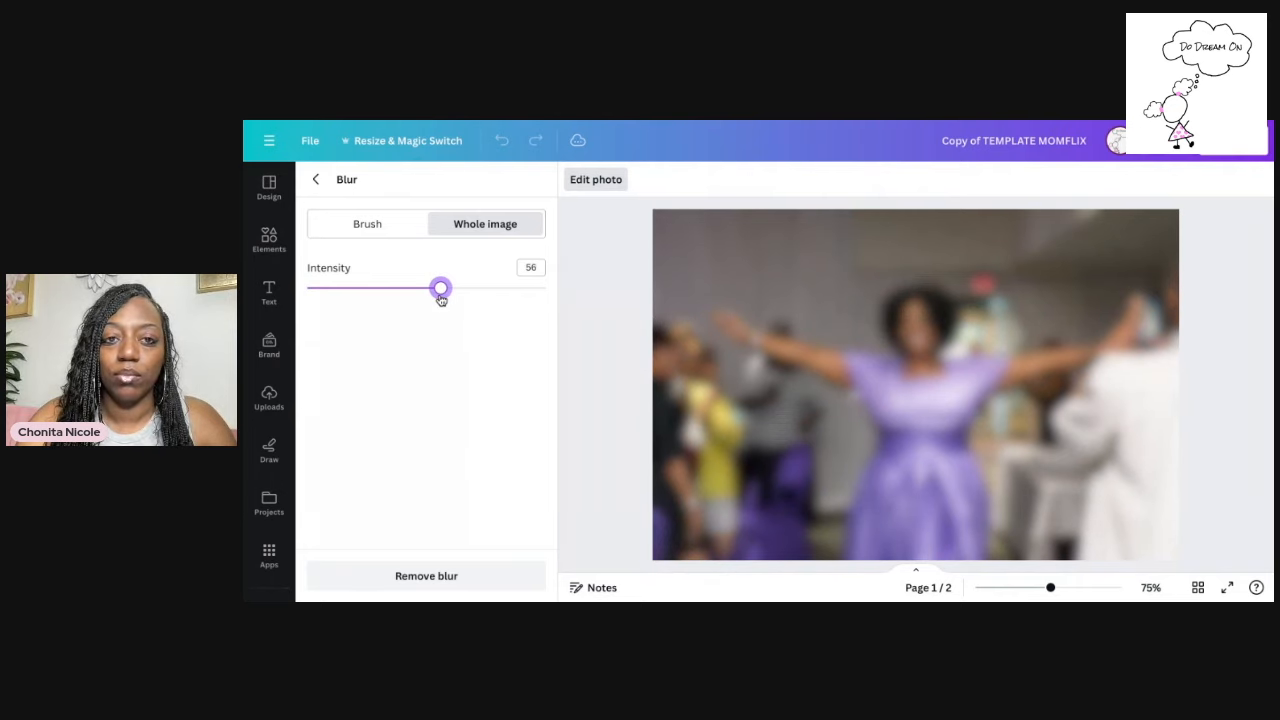
pyautogui.click(315, 179)
pyautogui.click(1018, 406)
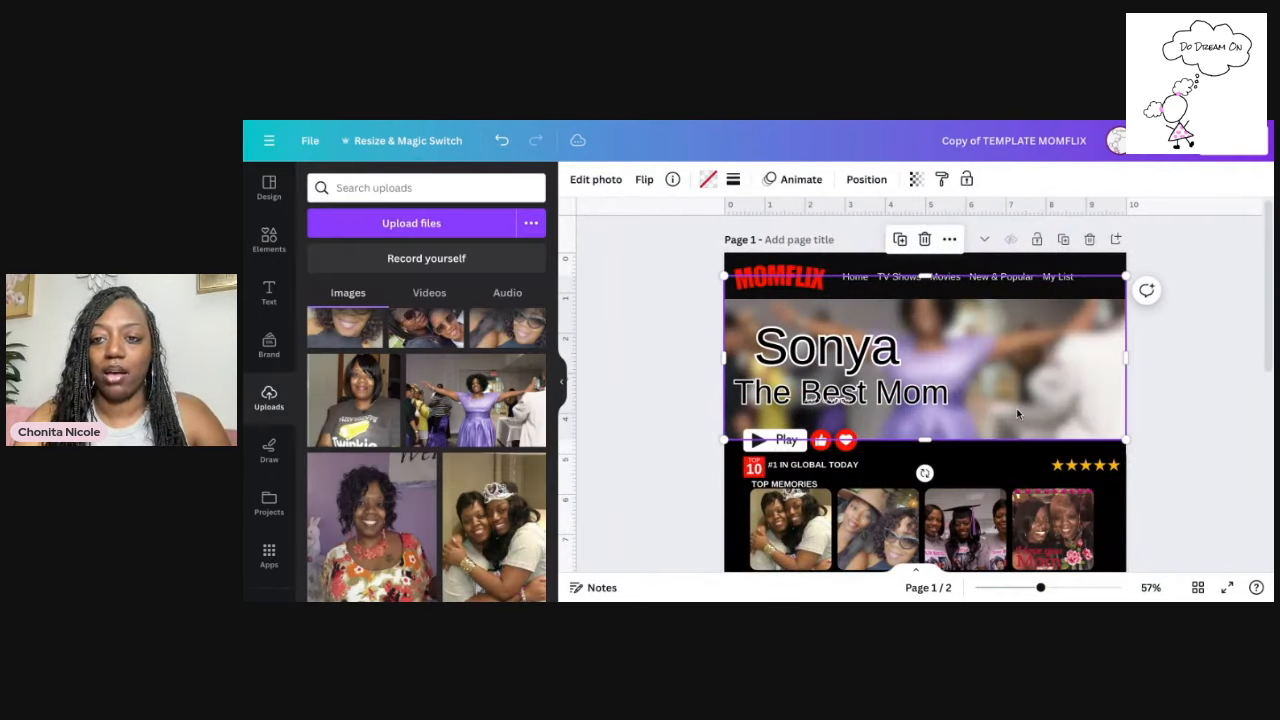
# Undo the background photo's blur, close the crop on the second photo copy and return to the start of the uploaded images
pyautogui.doubleClick(1016, 408)
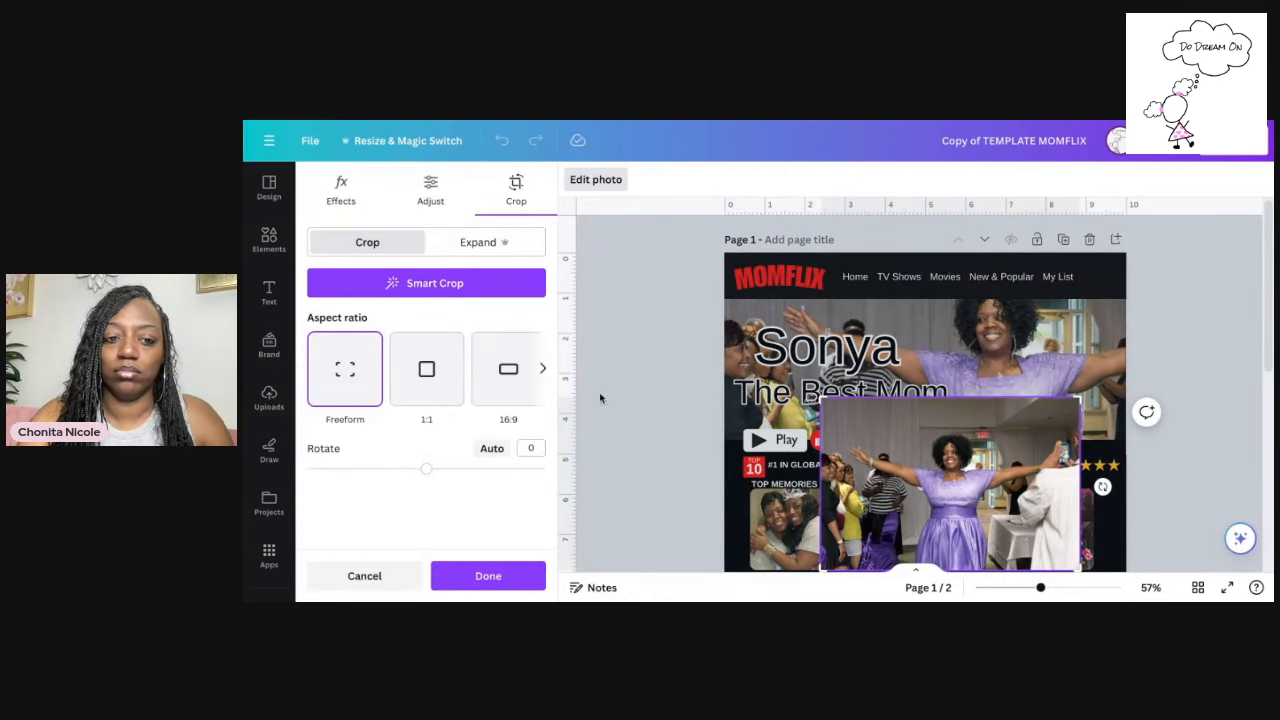
pyautogui.click(440, 575)
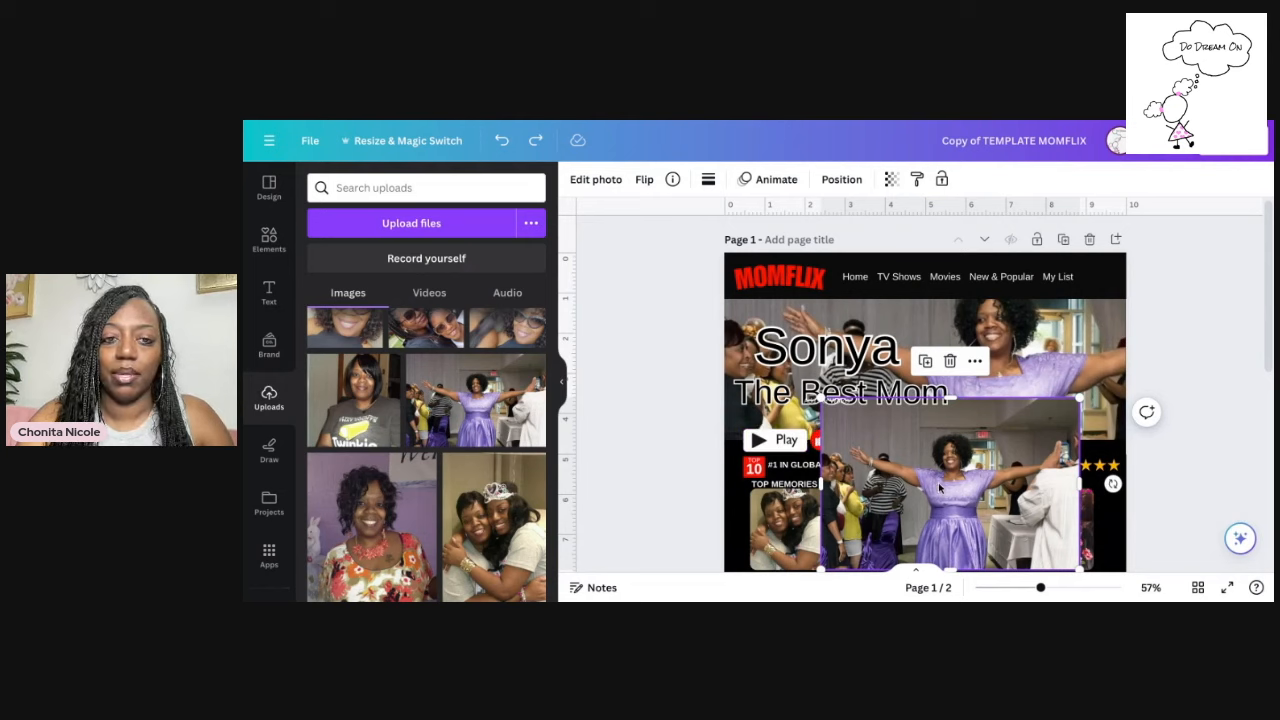
pyautogui.scroll(5, 421, 369)
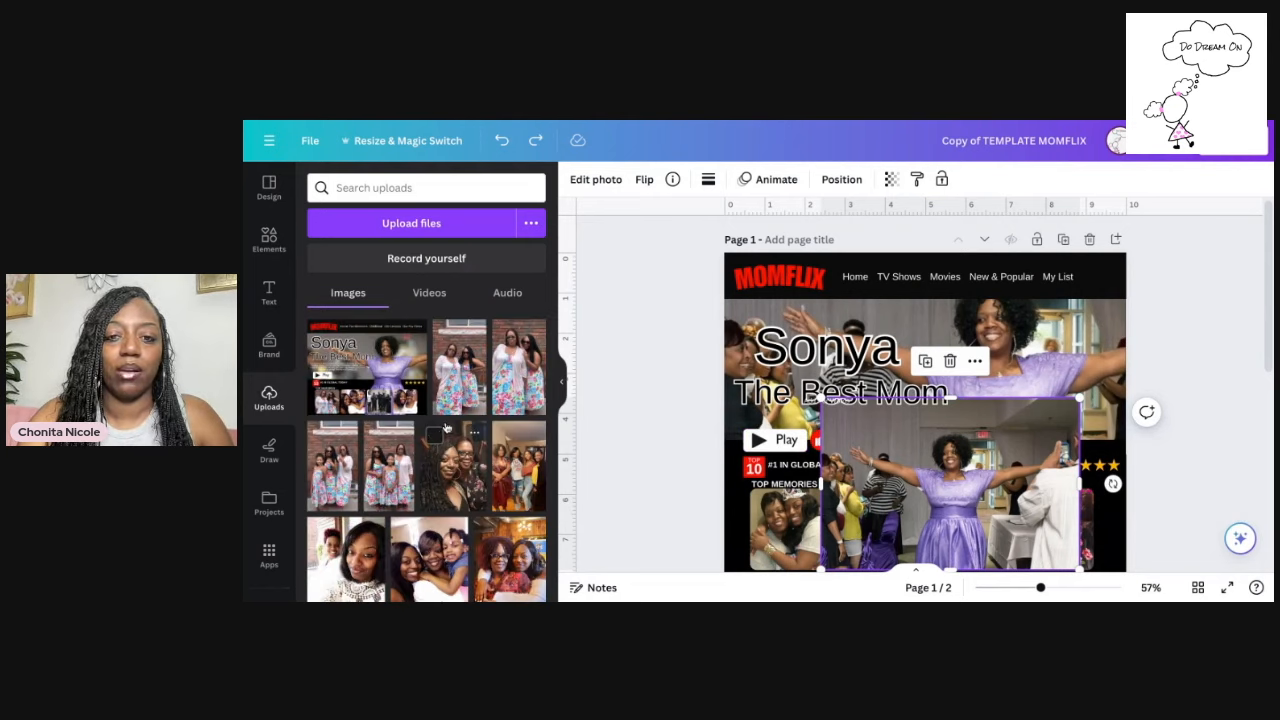
# Remove the background from the second purple-dress photo on page 1 and enlarge the cutout slightly to about 6.6 by 4.4 in
pyautogui.click(607, 179)
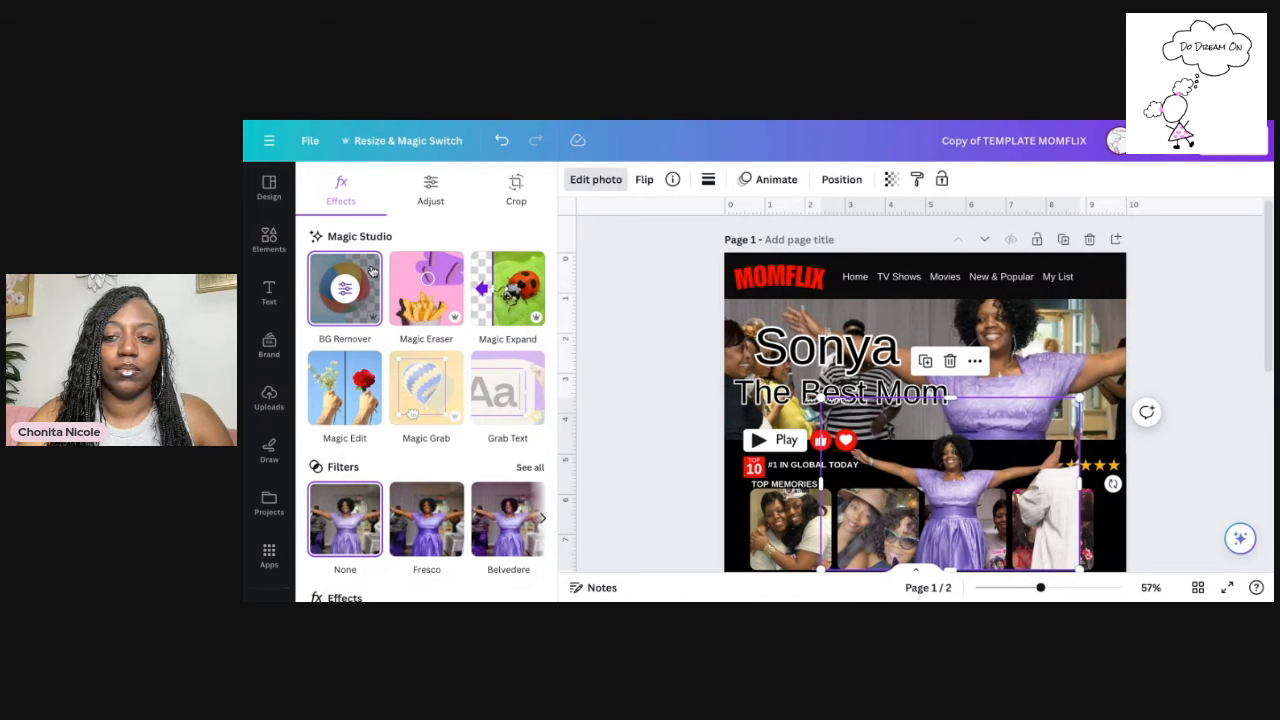
pyautogui.moveTo(941, 485); pyautogui.dragTo(955, 482)
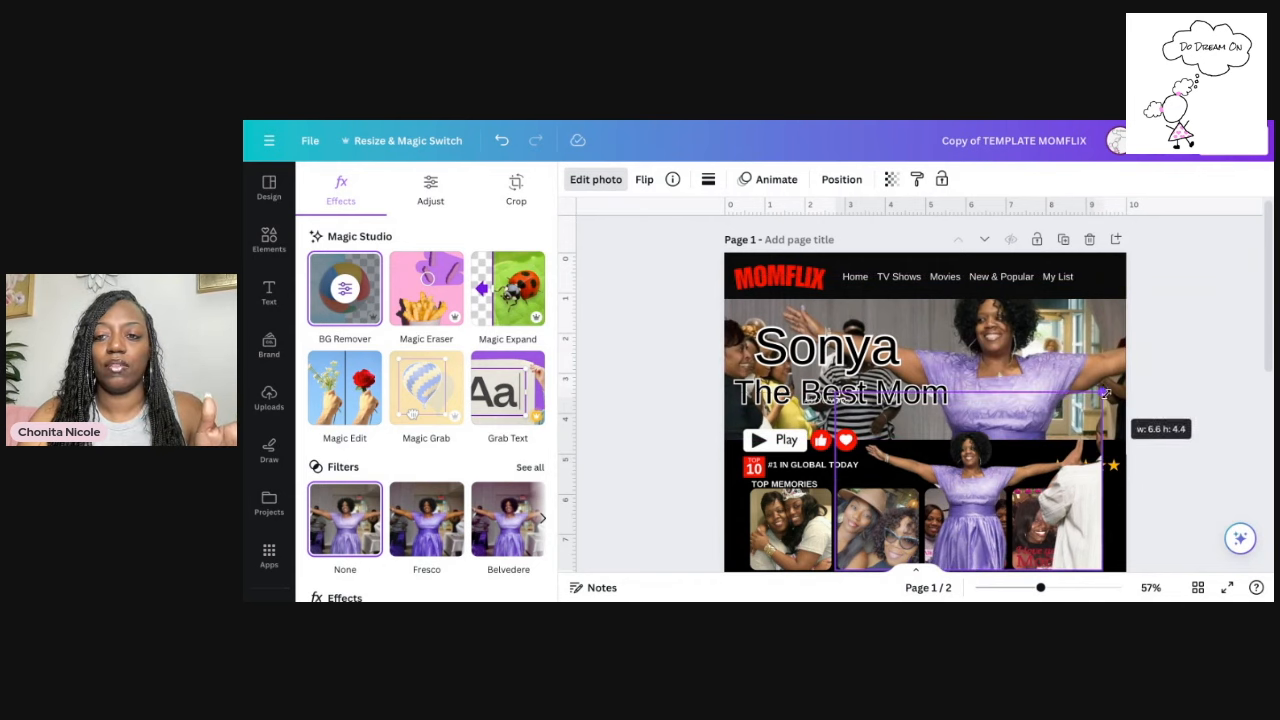
# Apply a whole-image Blur with intensity 50 to the background photo on page 1
pyautogui.click(1087, 329)
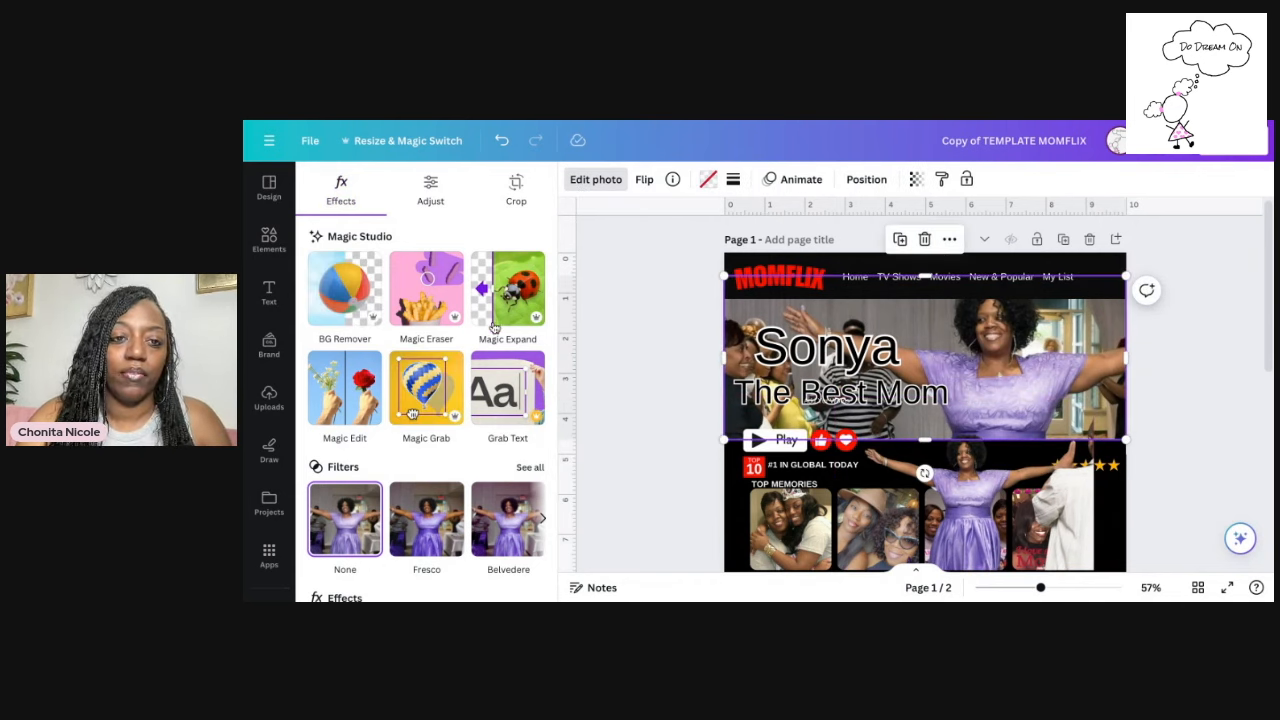
pyautogui.scroll(-4, 493, 328)
pyautogui.click(514, 381)
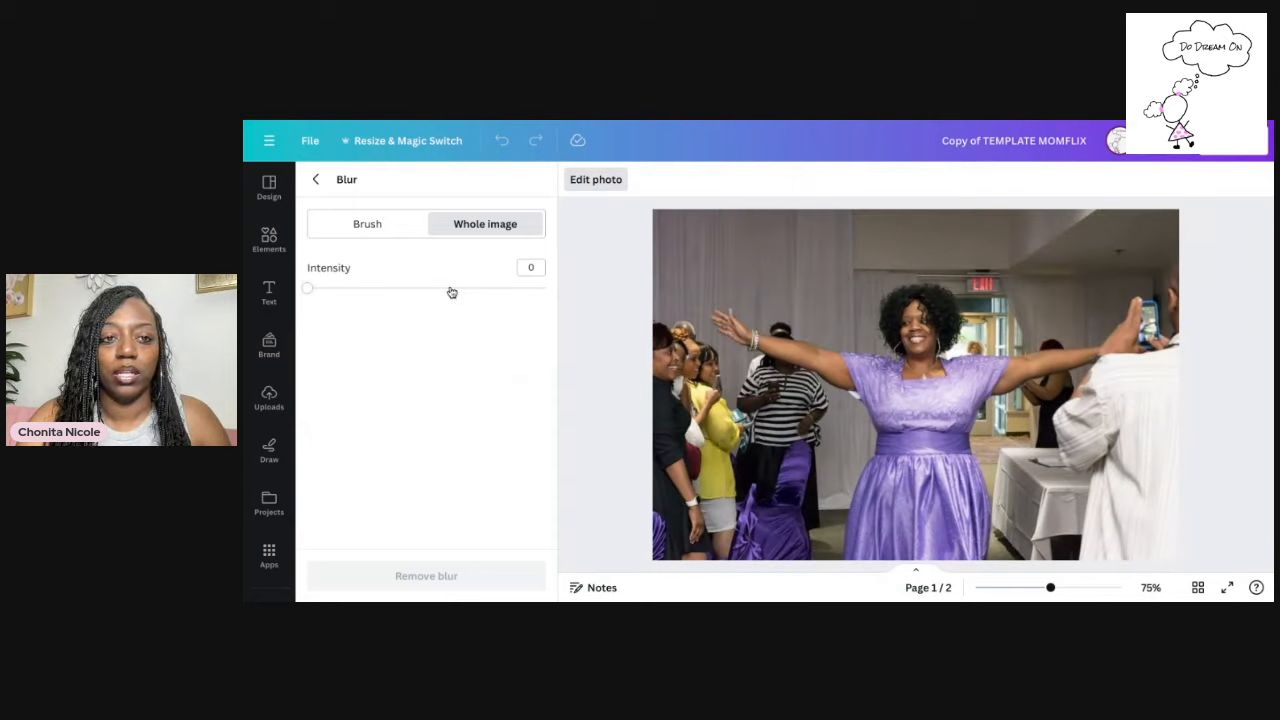
pyautogui.moveTo(308, 292); pyautogui.dragTo(428, 292)
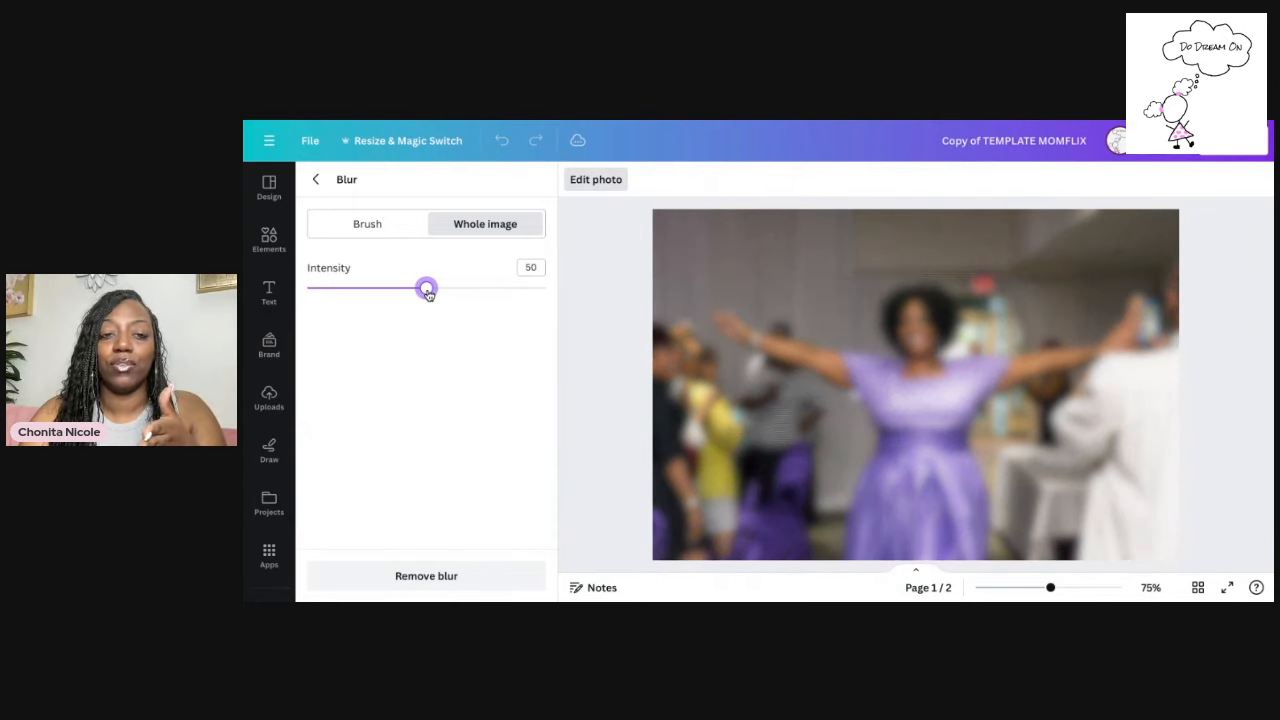
pyautogui.click(330, 182)
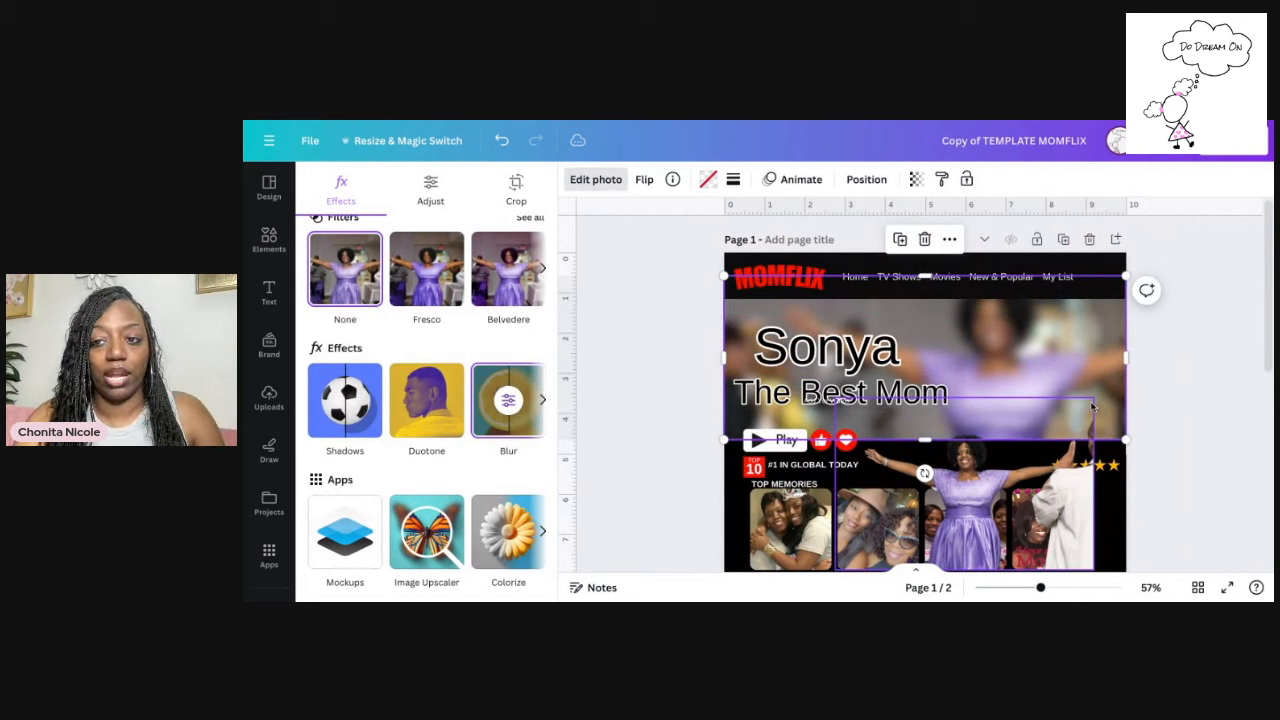
# Move the cutout toward page 1's lower-right corner and lock the blurred background photo in place
pyautogui.moveTo(998, 498); pyautogui.dragTo(1075, 494)
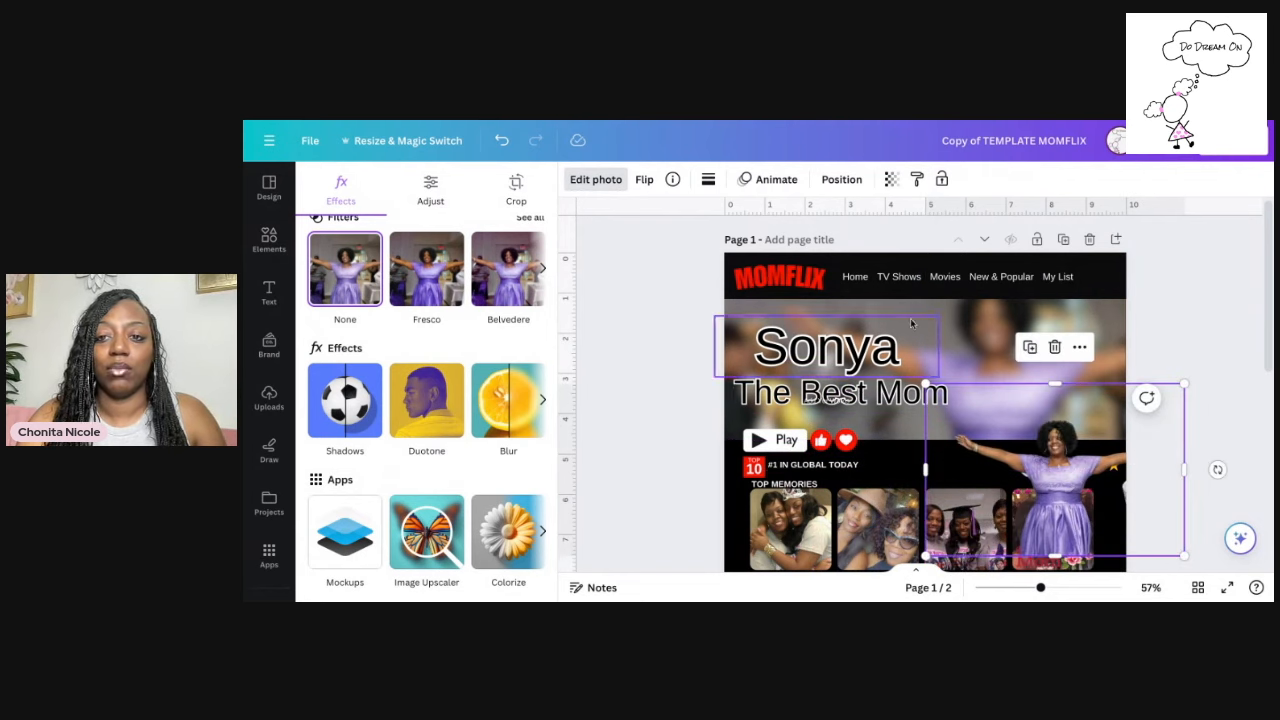
pyautogui.click(985, 314)
pyautogui.click(966, 180)
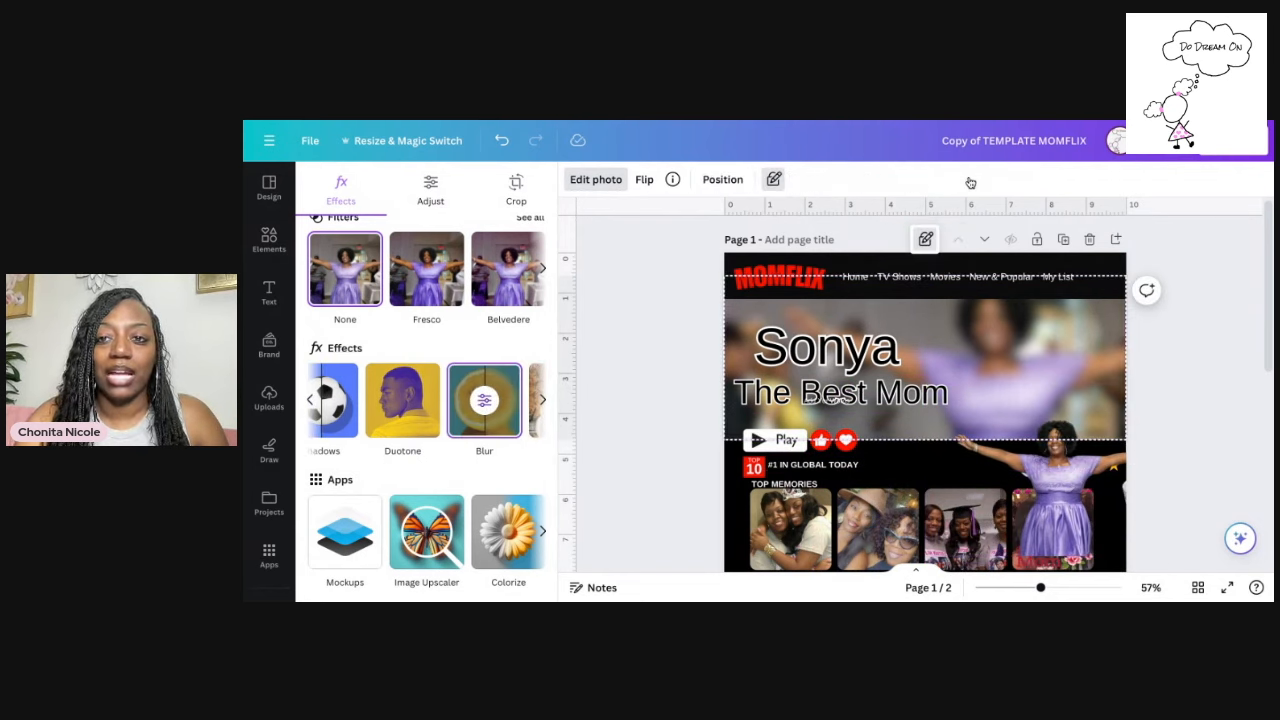
# Try to reposition the cutout on page 1 and undo its drop into the fourth TOP MEMORIES frame
pyautogui.moveTo(1030, 535); pyautogui.dragTo(940, 467)
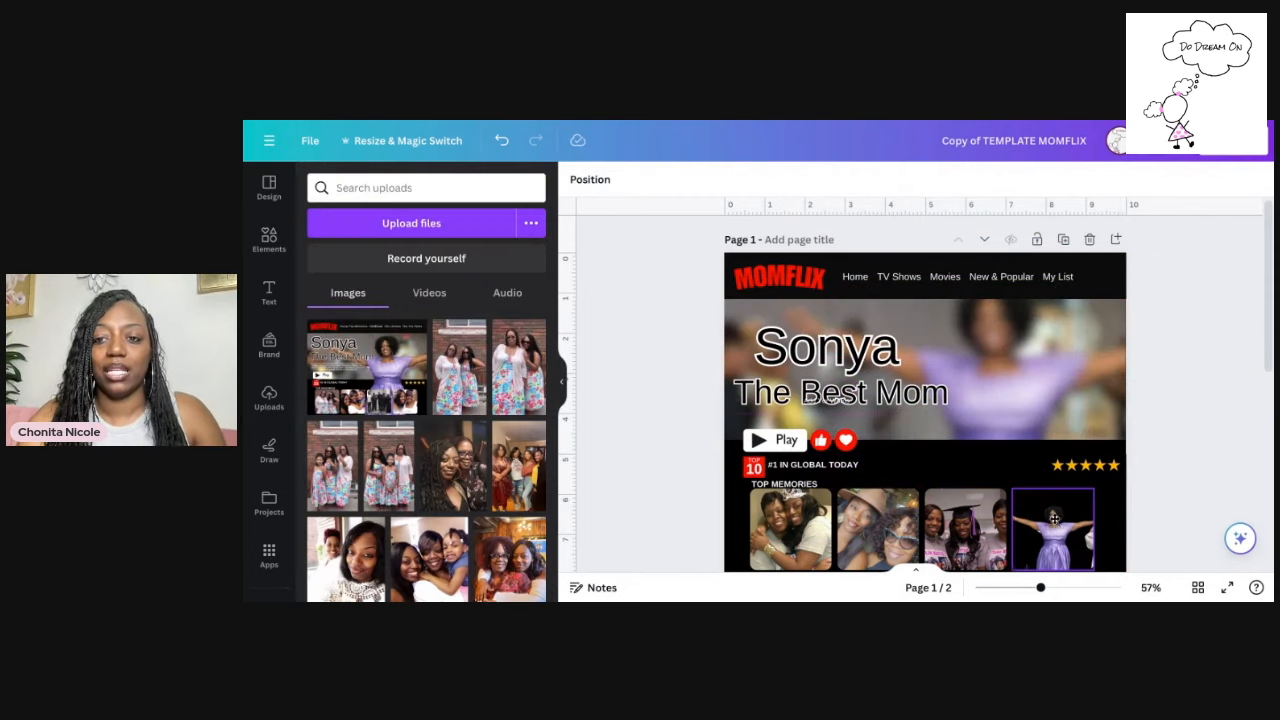
pyautogui.hotkey('ctrl', 'z')
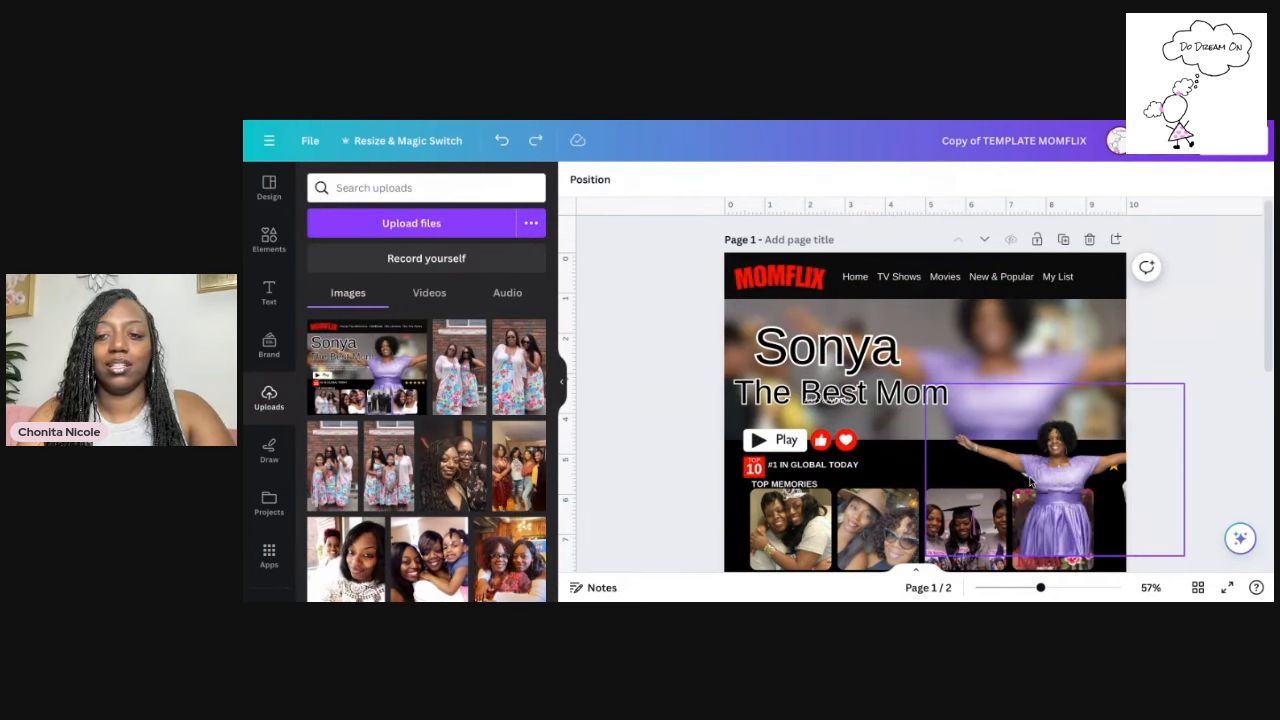
# Enlarge the cutout to about 14.5 by 9.66 in and align it over the blurred woman in the background photo
pyautogui.click(935, 405)
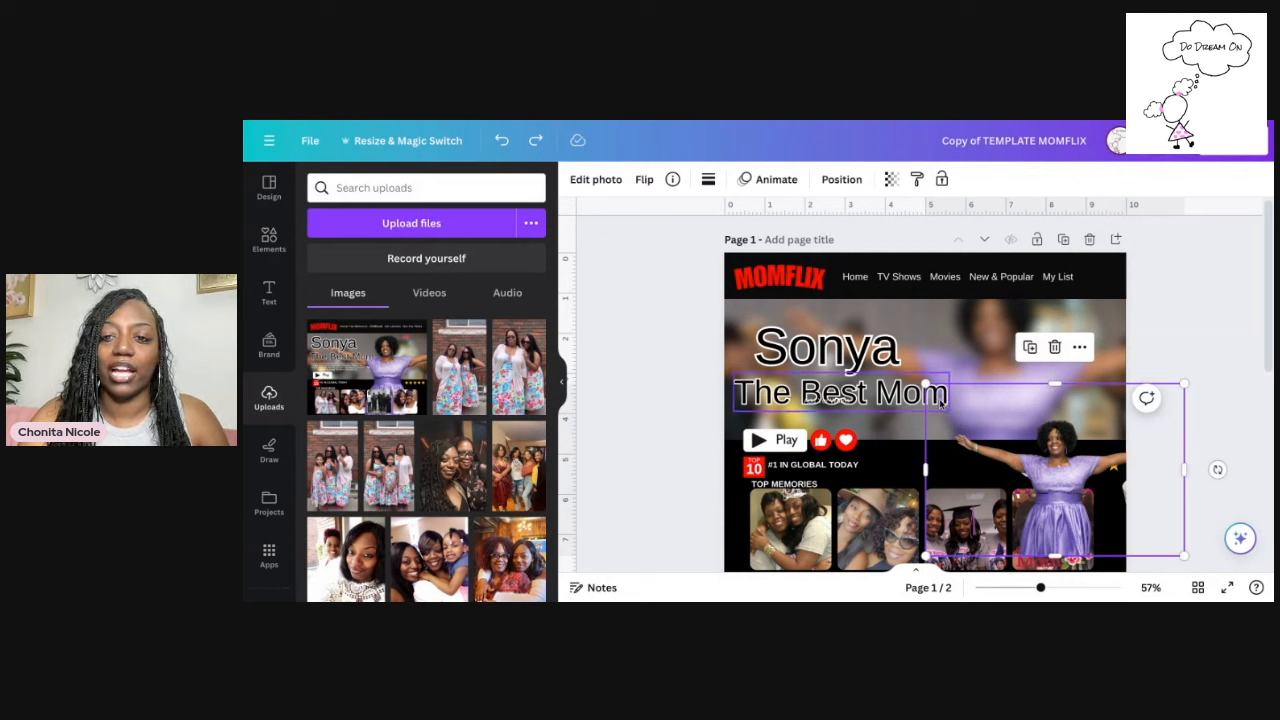
pyautogui.moveTo(923, 377); pyautogui.dragTo(612, 140)
pyautogui.moveTo(930, 456); pyautogui.dragTo(1011, 468)
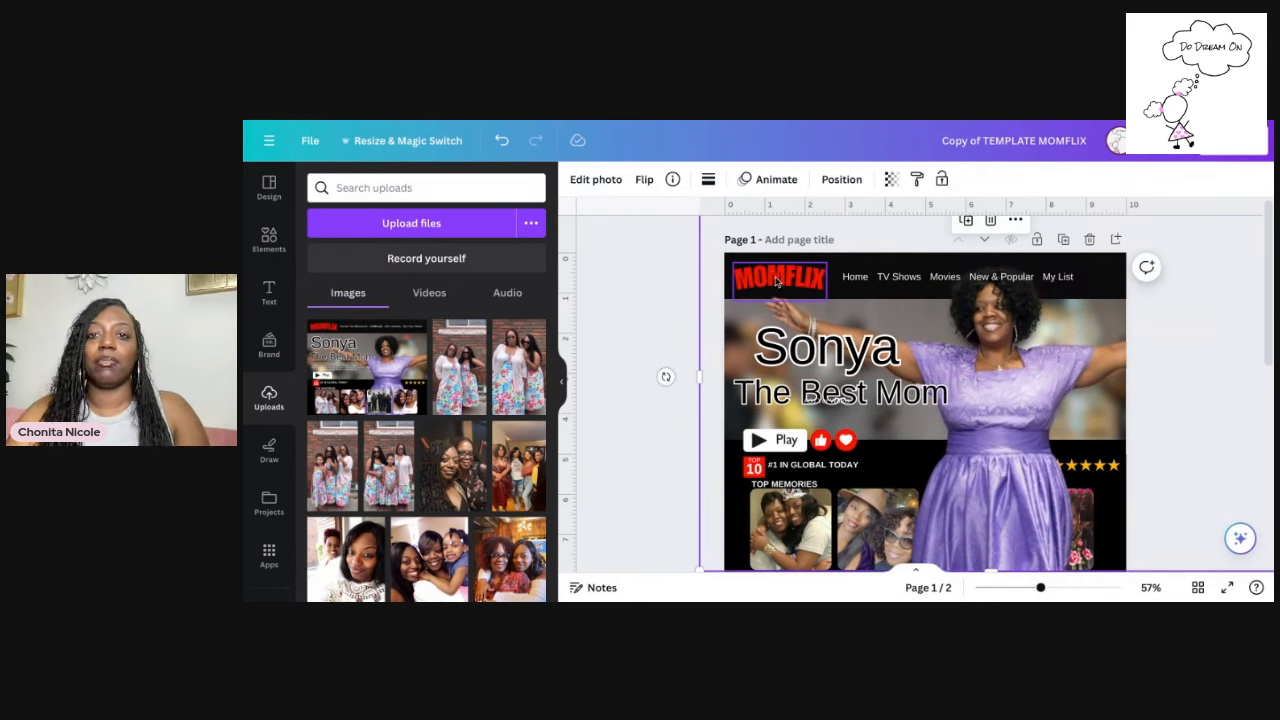
# Send the cutout backward behind the TOP MEMORIES photo frames, deselect it and check the finished page 1
pyautogui.click(835, 179)
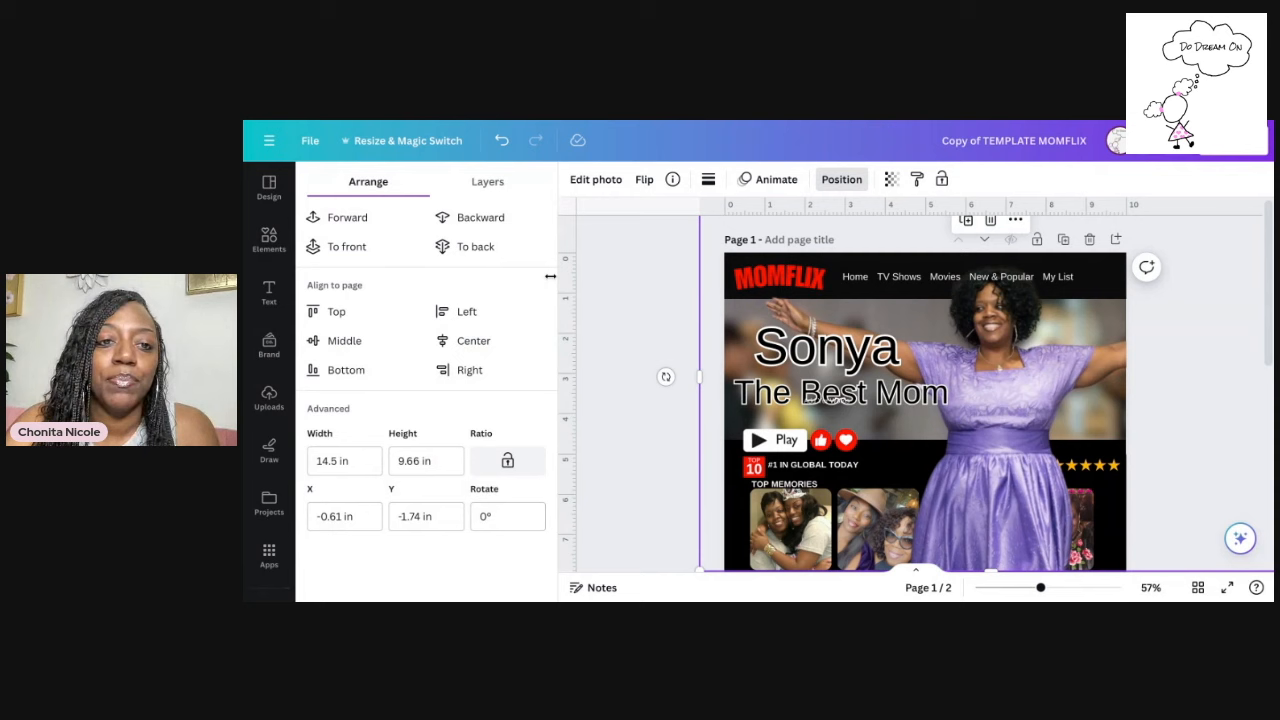
pyautogui.click(488, 225)
pyautogui.click(488, 225)
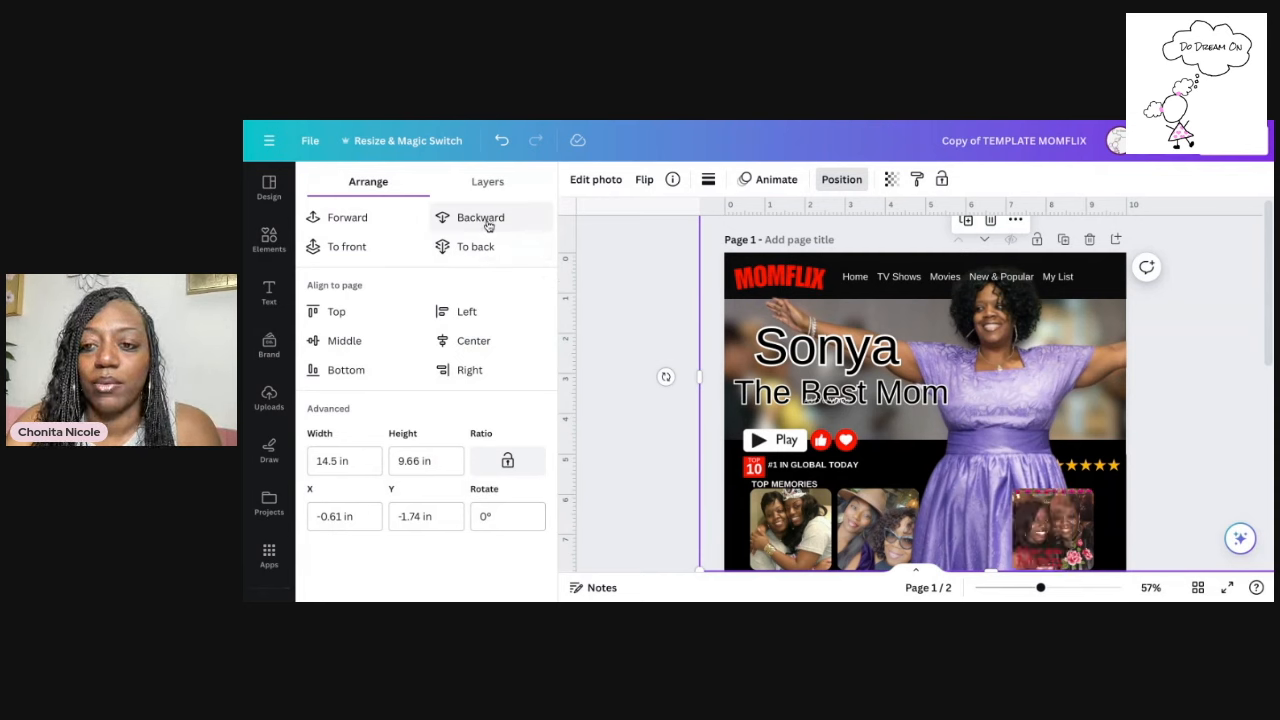
pyautogui.click(488, 225)
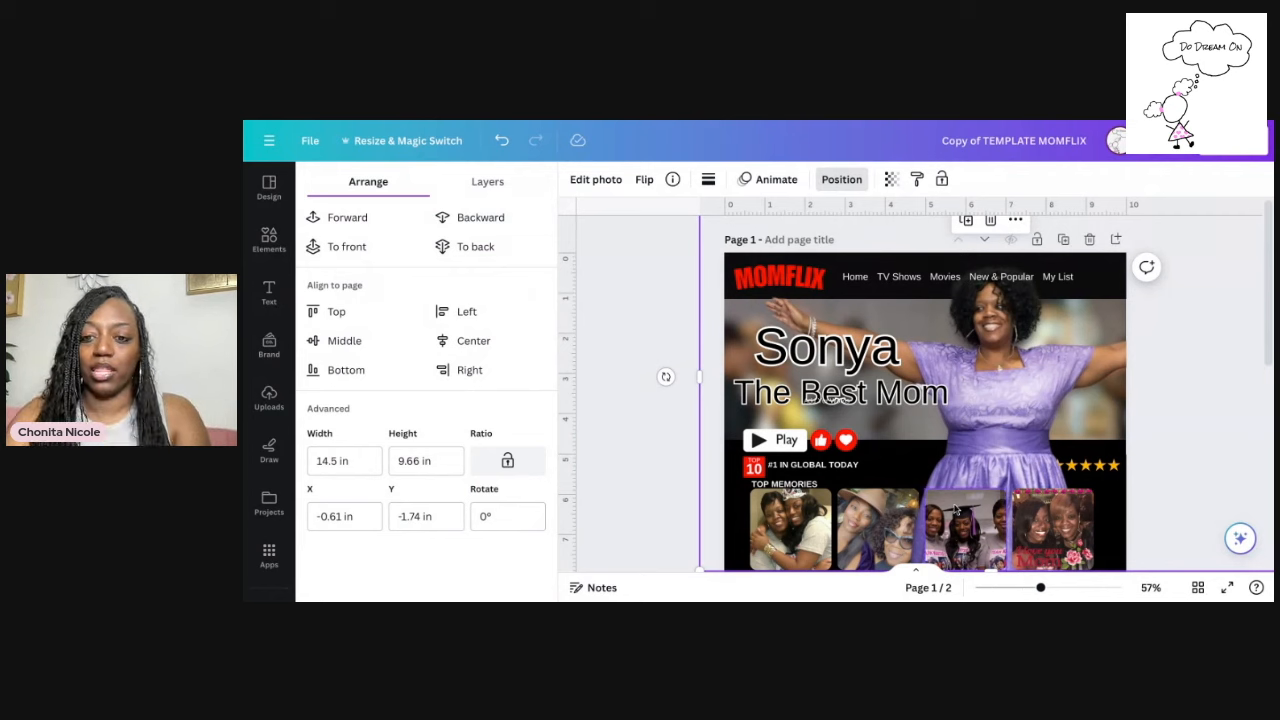
pyautogui.scroll(-1, 1174, 450)
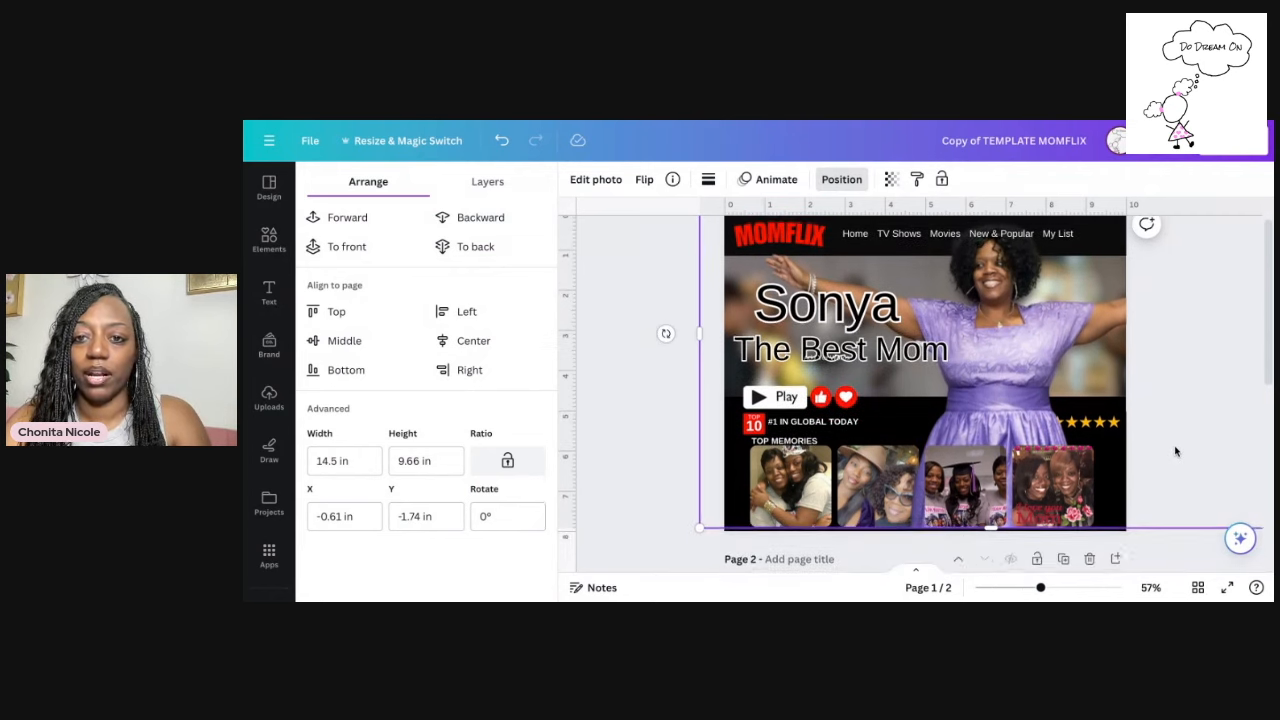
pyautogui.scroll(1, 1175, 451)
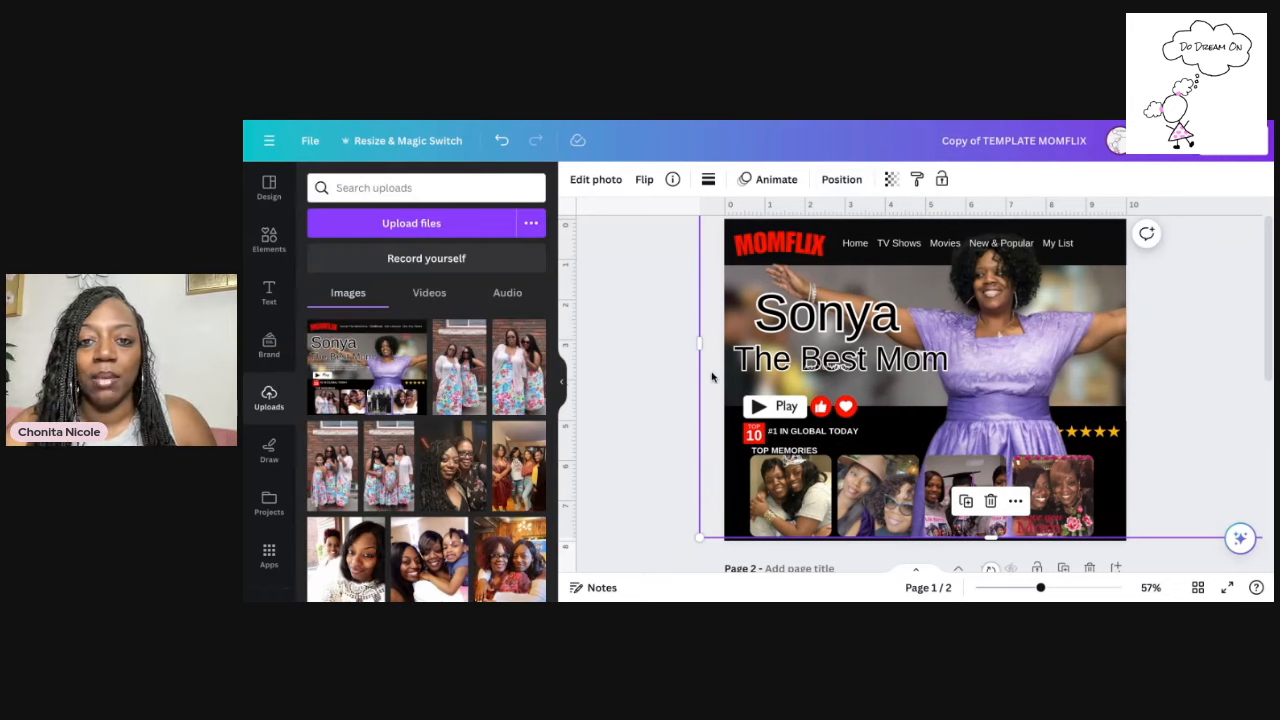
pyautogui.click(641, 333)
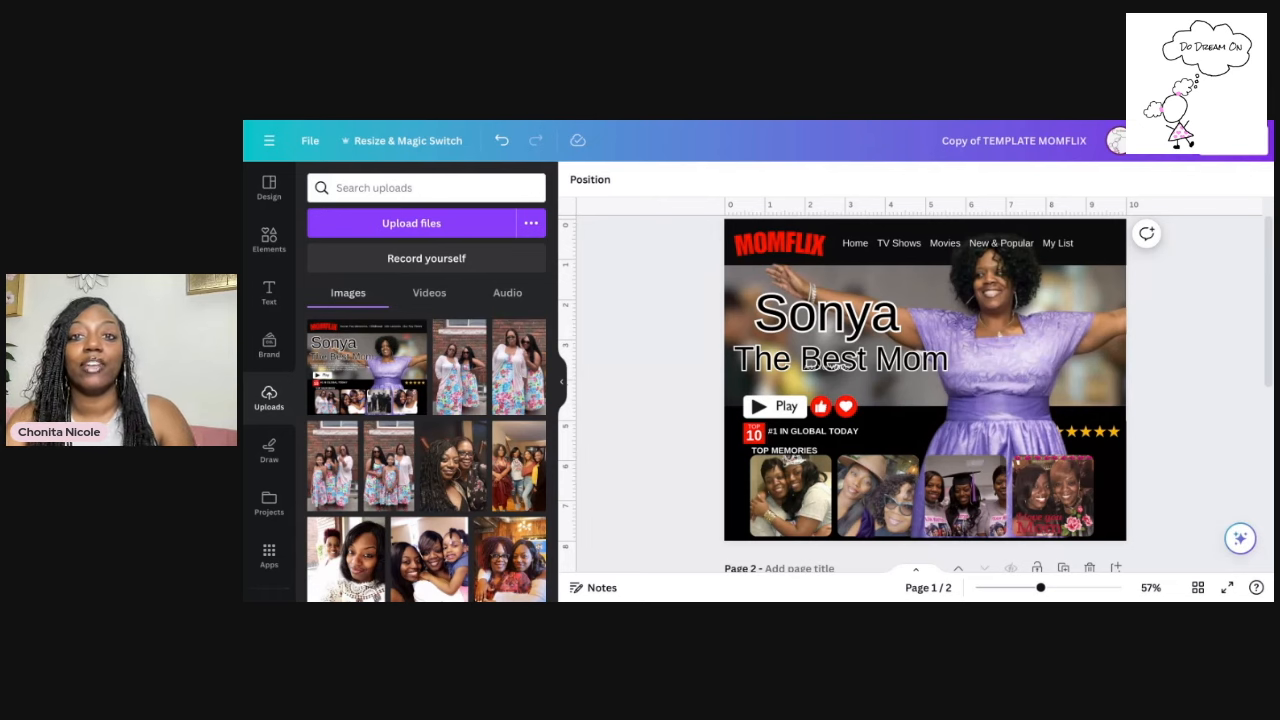
pyautogui.scroll(1, 639, 352)
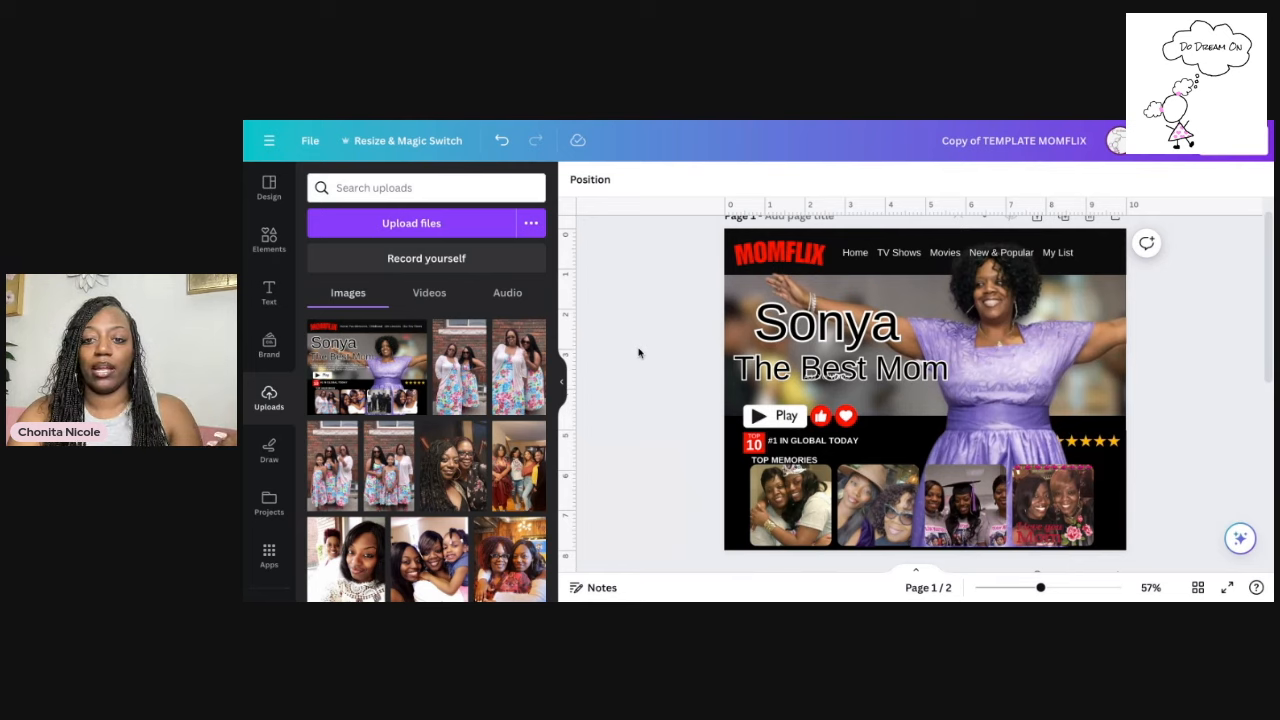
# Examine the blank template on page 2 and the design's resize presets, leaving its size as it is
pyautogui.scroll(-5, 639, 352)
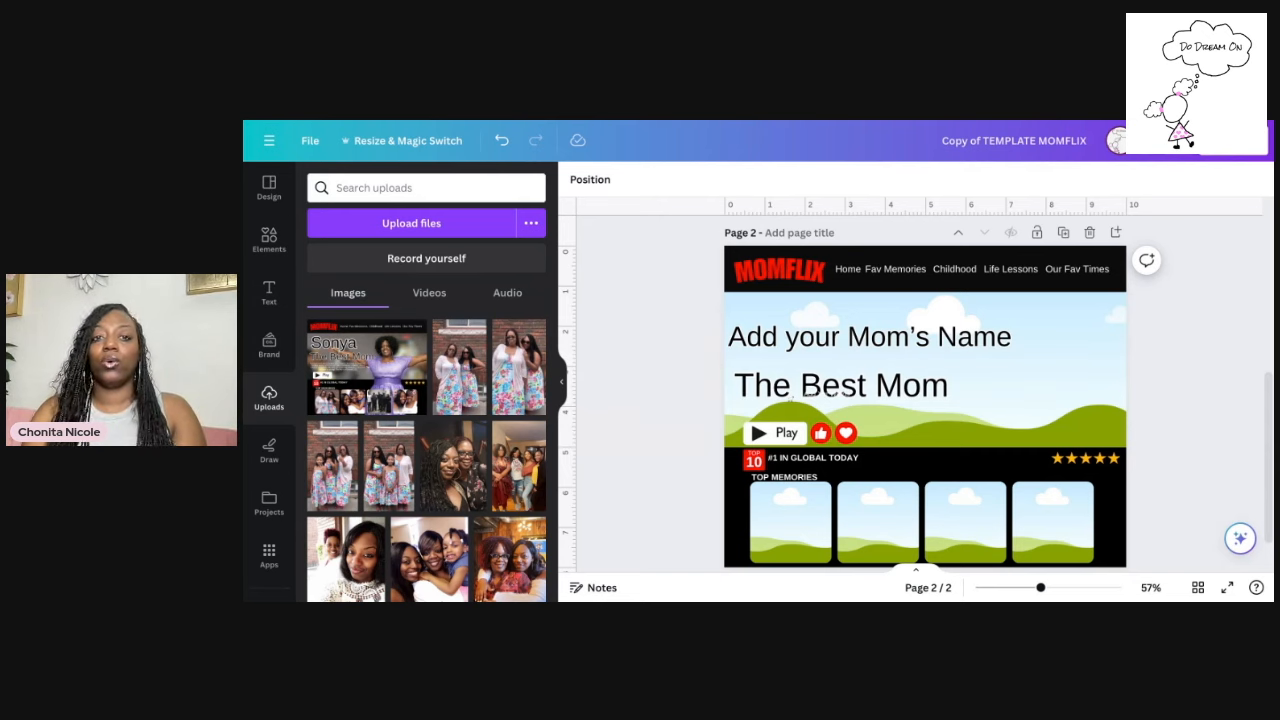
pyautogui.click(358, 141)
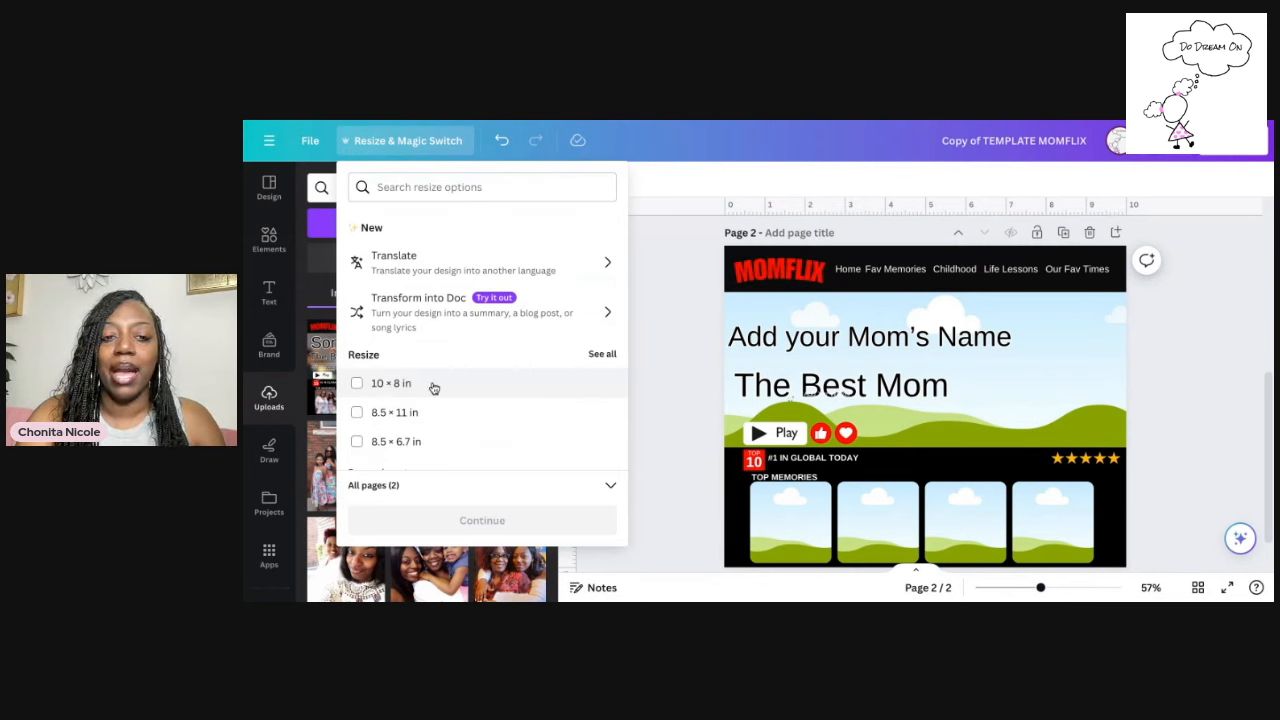
pyautogui.click(663, 304)
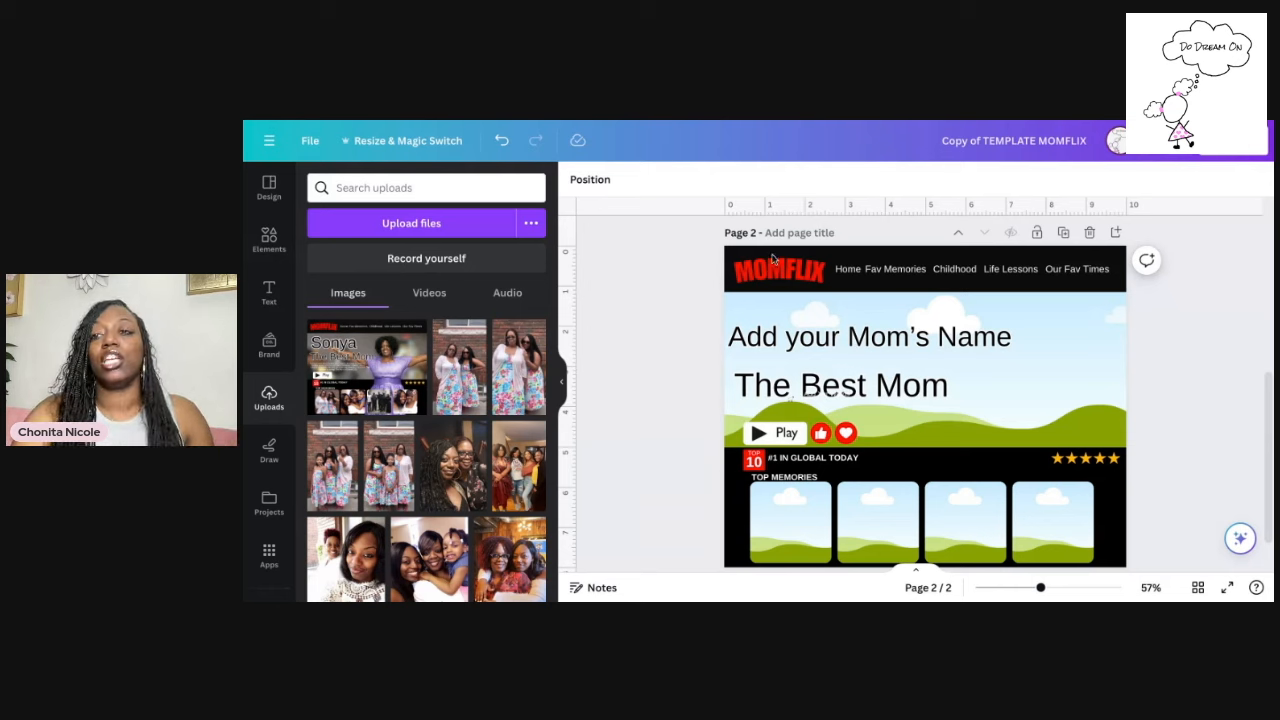
# Open the design's download settings for a PNG of all pages and increase the export size
pyautogui.click(1225, 140)
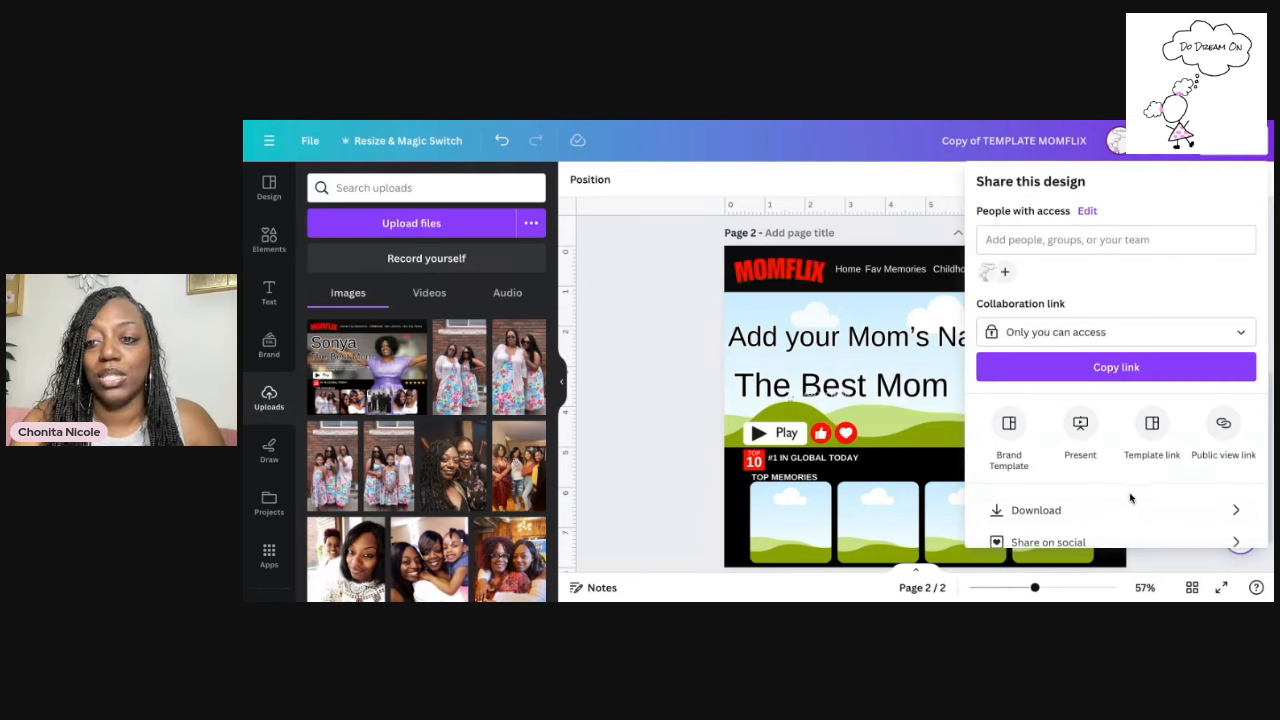
pyautogui.click(1132, 507)
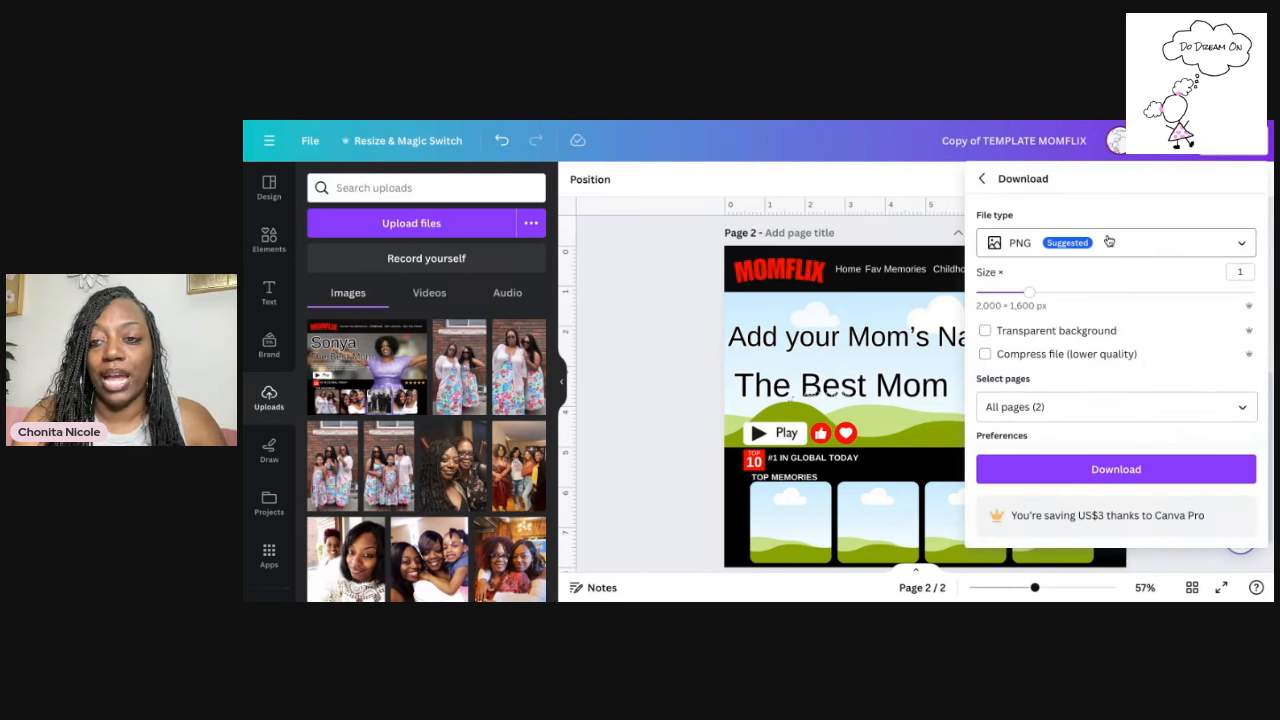
pyautogui.moveTo(1034, 296); pyautogui.dragTo(1066, 298)
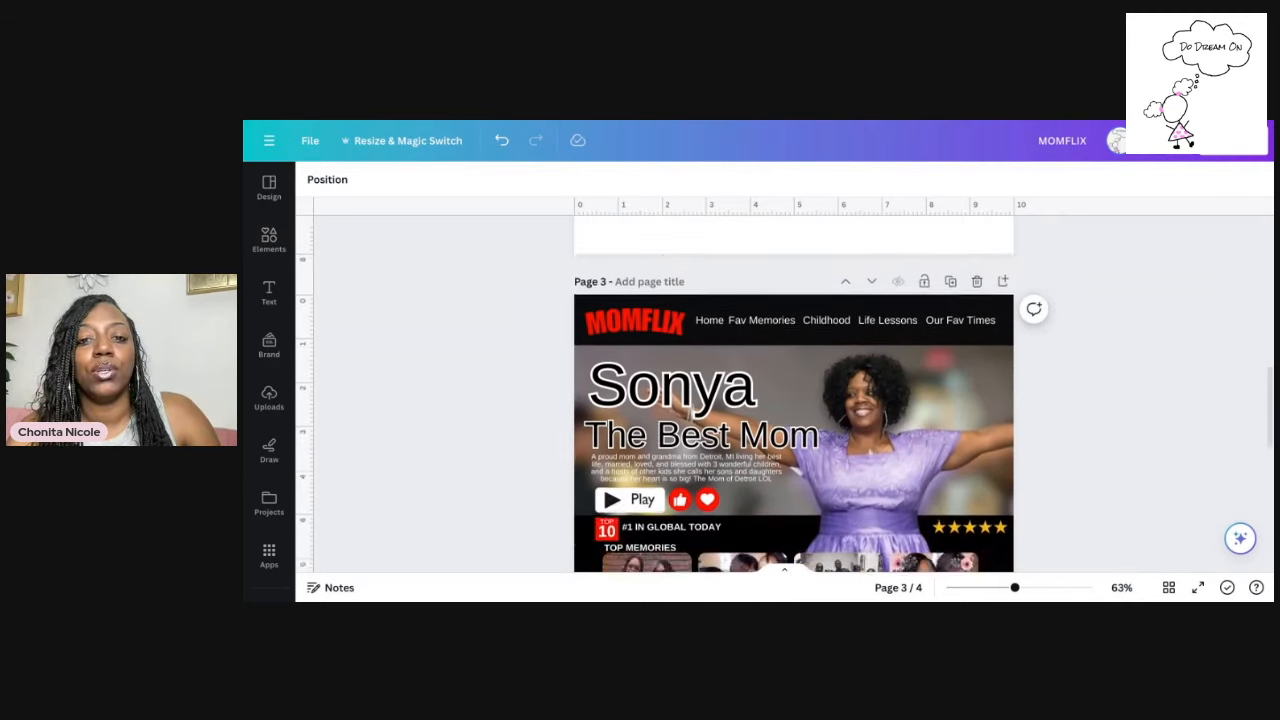
# Choose a custom resize of 19 by 13 in for all pages of the MOMFLIX design
pyautogui.scroll(-1, 785, 395)
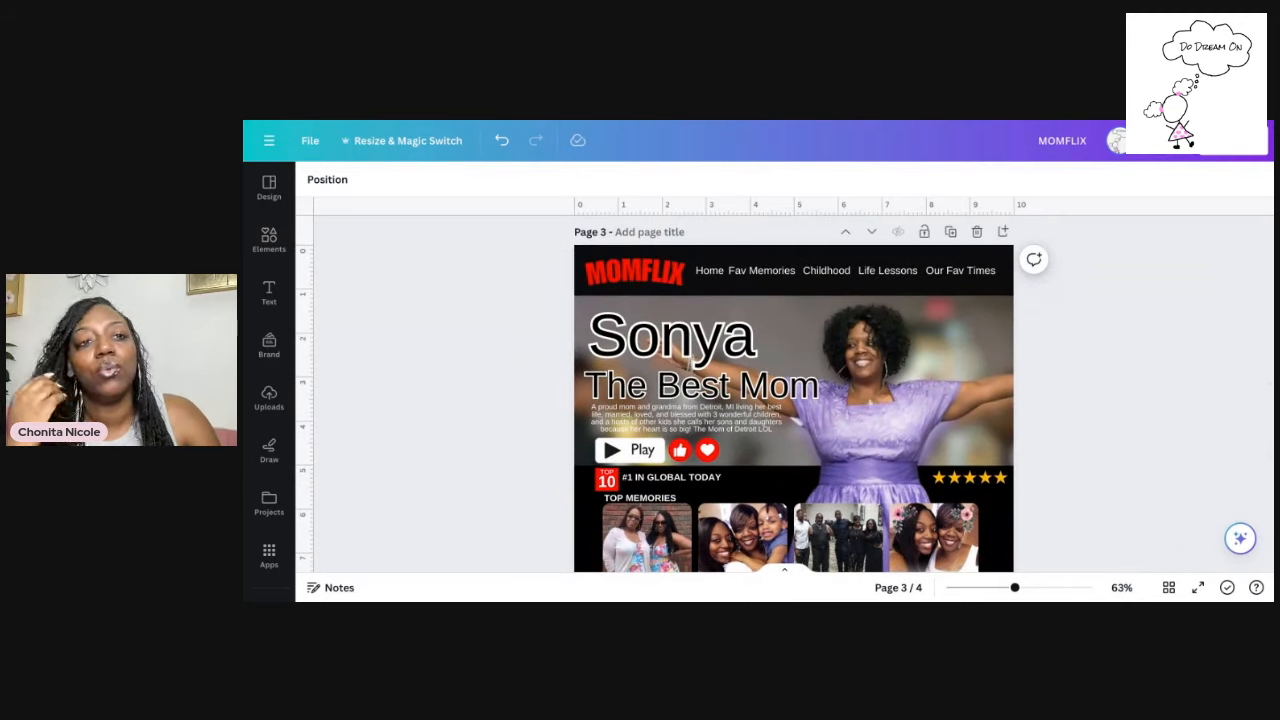
pyautogui.click(437, 146)
pyautogui.scroll(-4, 437, 417)
pyautogui.click(443, 297)
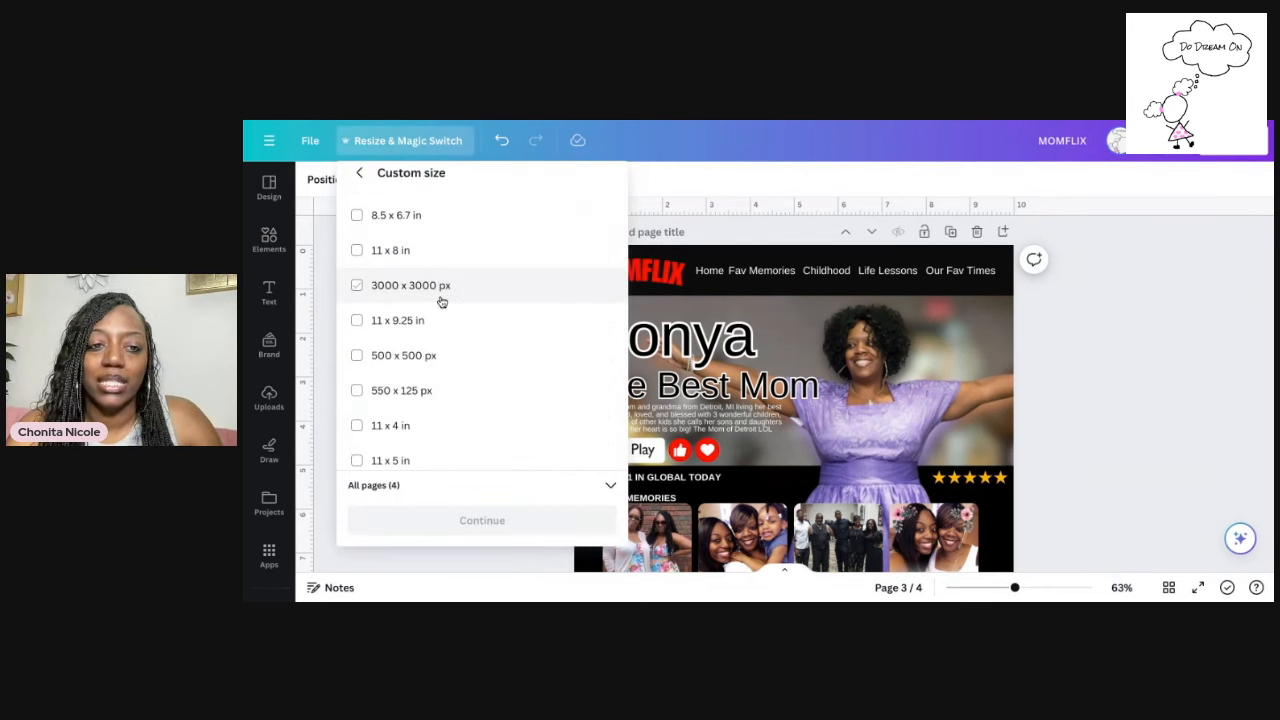
pyautogui.scroll(3, 441, 302)
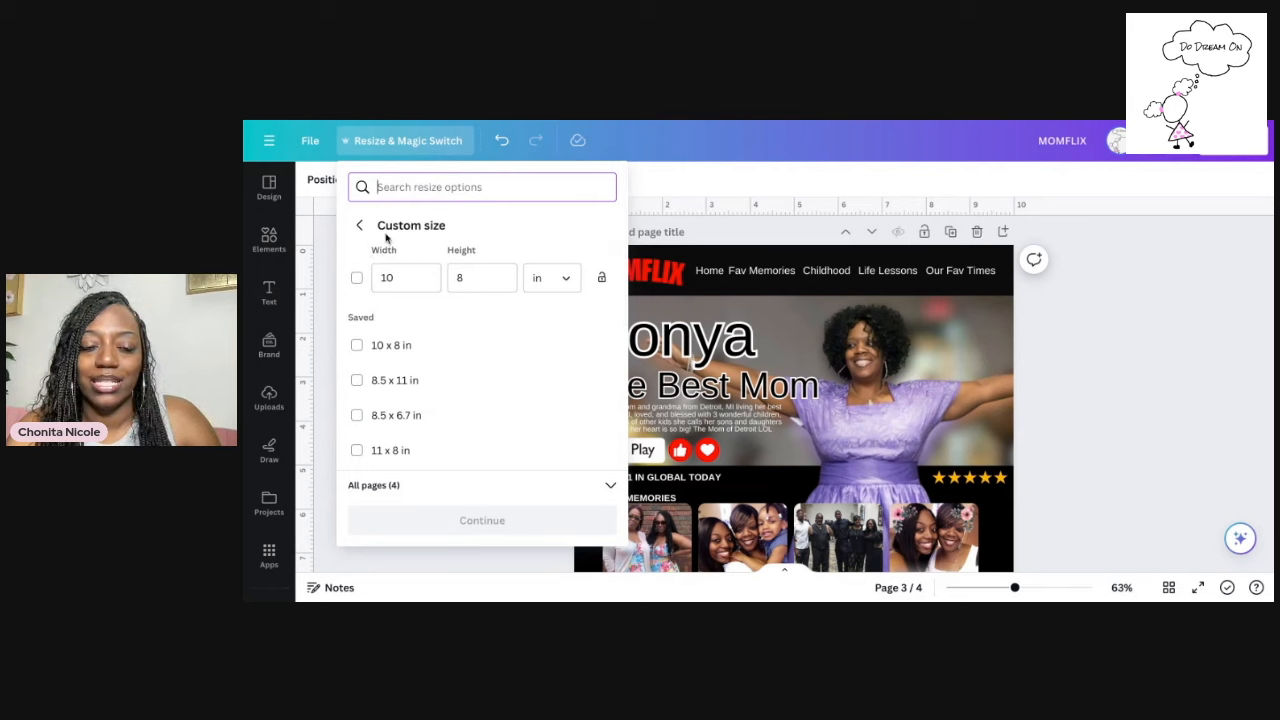
pyautogui.click(418, 279)
pyautogui.press('BackSpace')
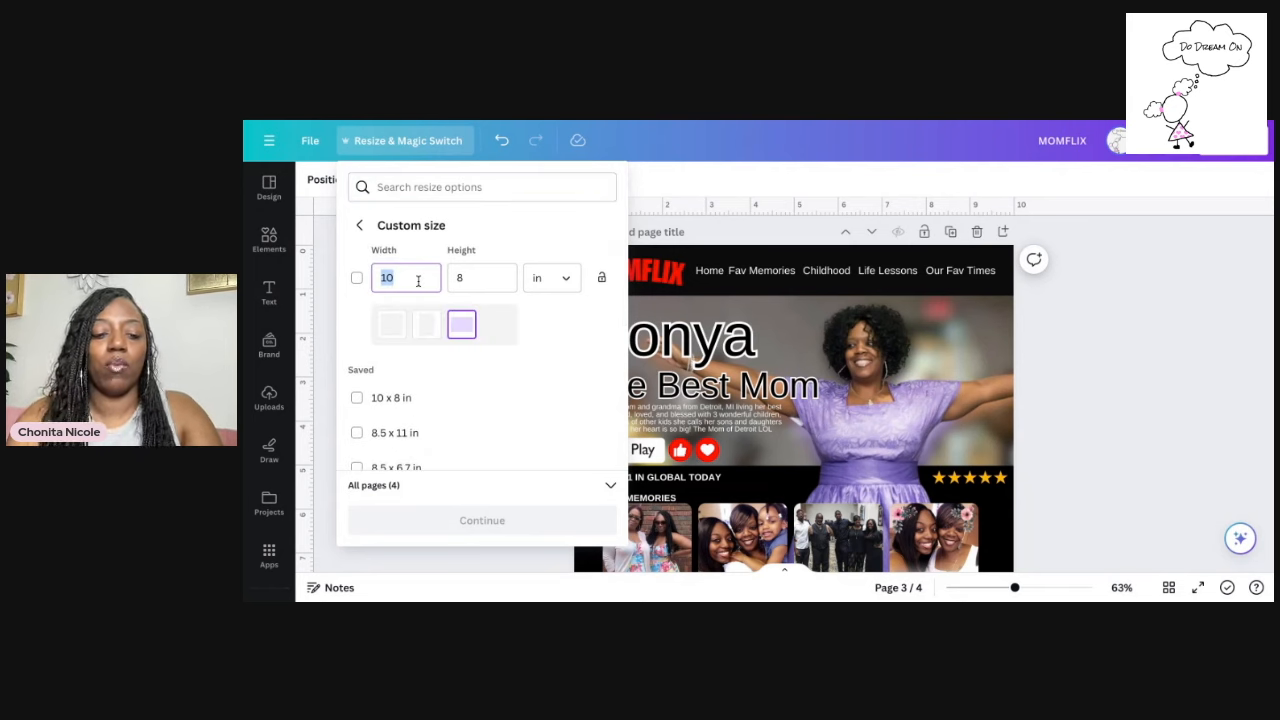
pyautogui.write('9')
pyautogui.click(505, 281)
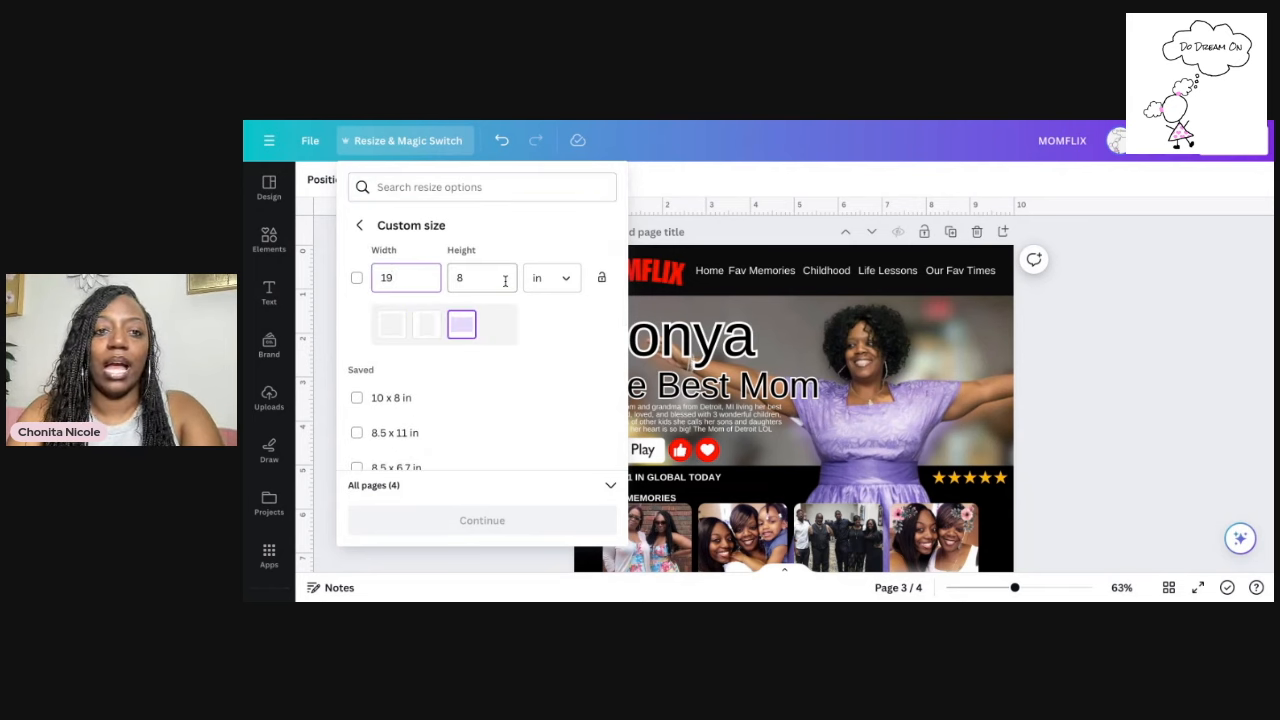
pyautogui.write('13')
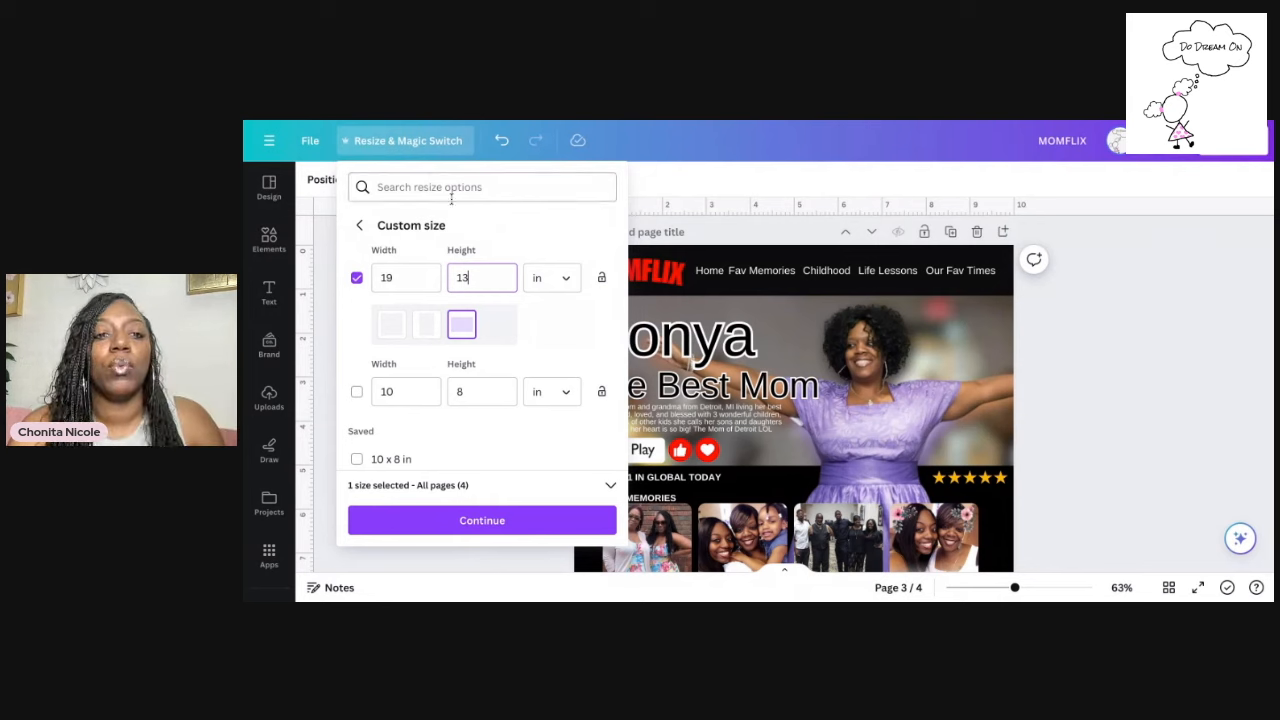
# Create a resized copy of the MOMFLIX design, open that copy and collapse its template browser
pyautogui.click(532, 522)
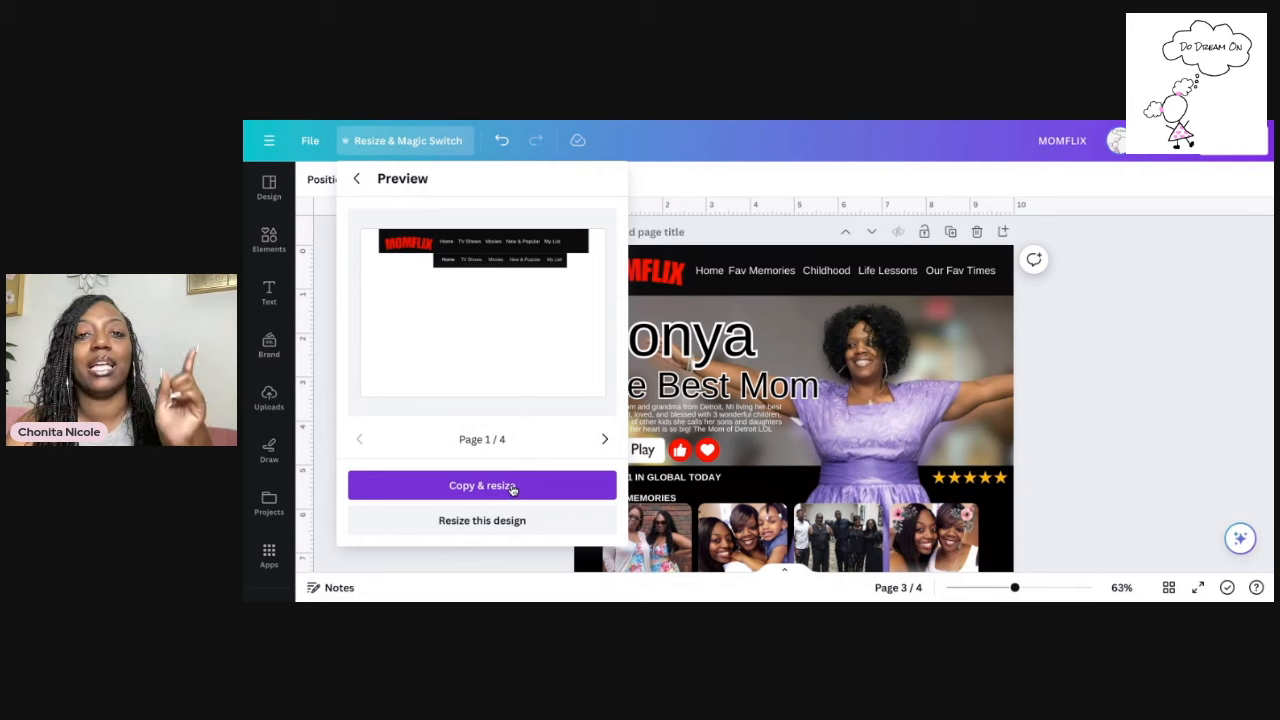
pyautogui.click(512, 488)
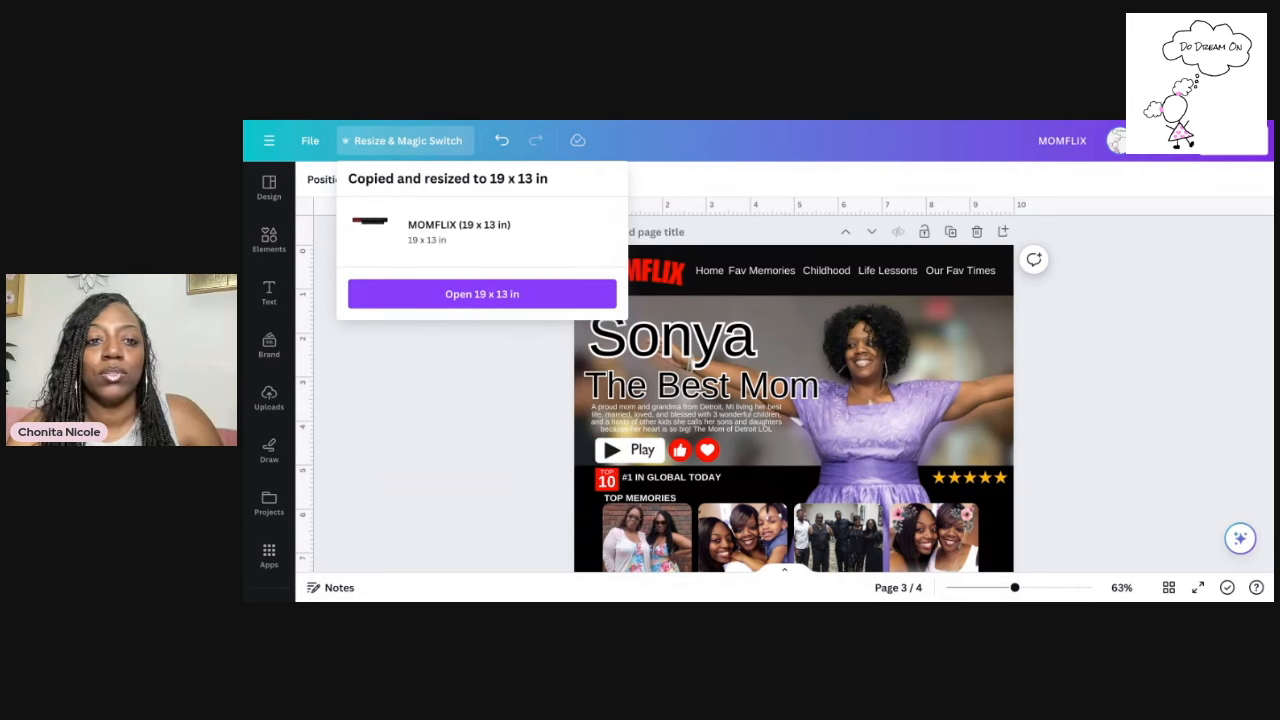
pyautogui.click(553, 296)
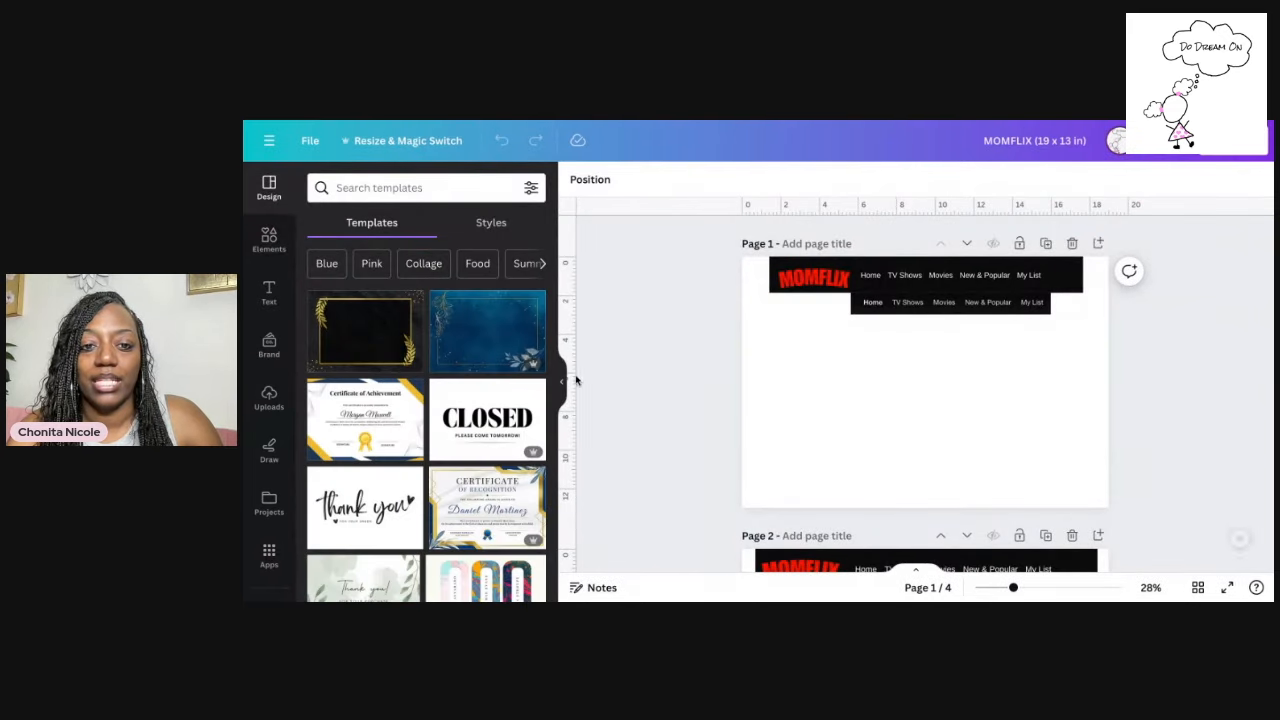
pyautogui.click(562, 381)
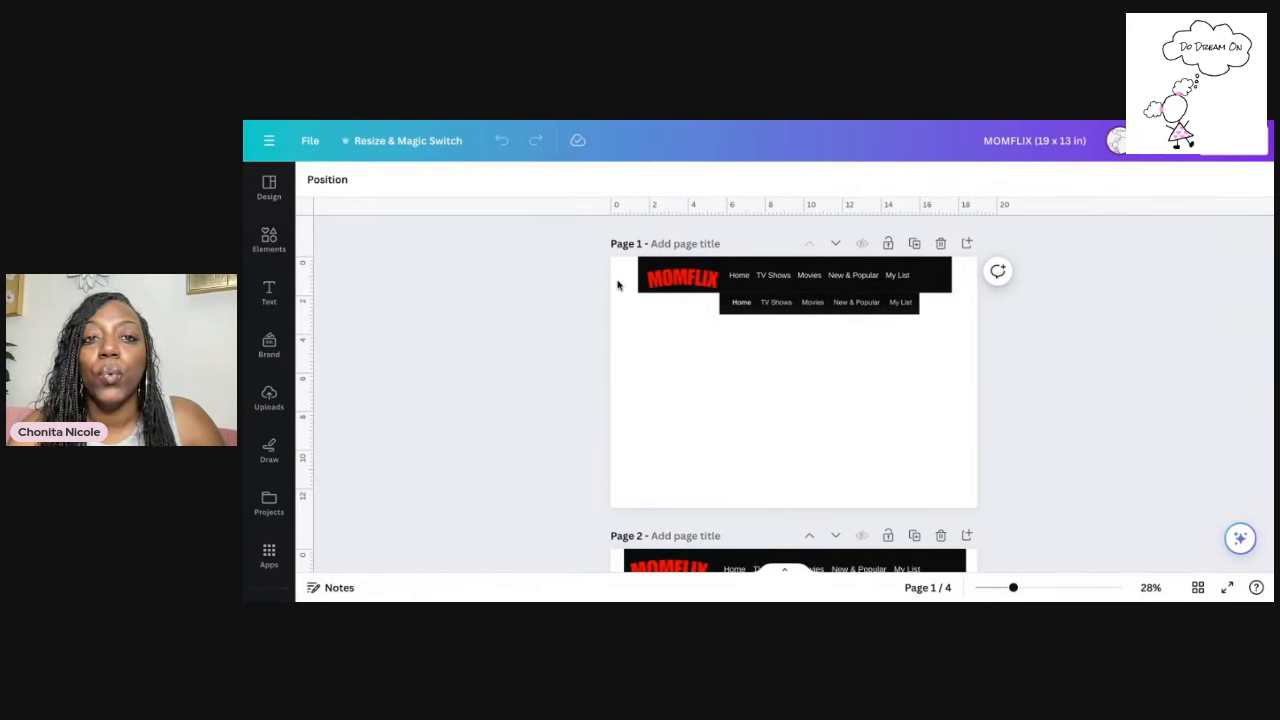
# Unlock the large cutout photo of the mother on page 3 of the resized design
pyautogui.scroll(-6, 603, 443)
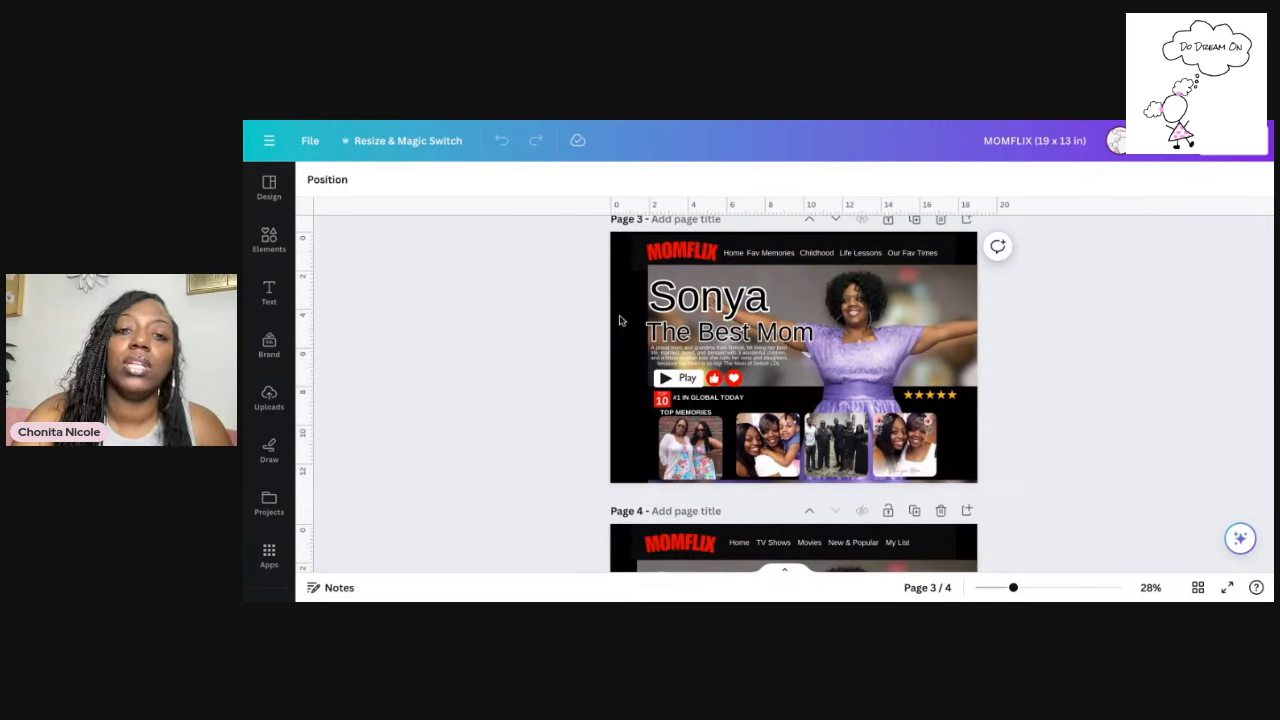
pyautogui.moveTo(588, 240); pyautogui.dragTo(1011, 502)
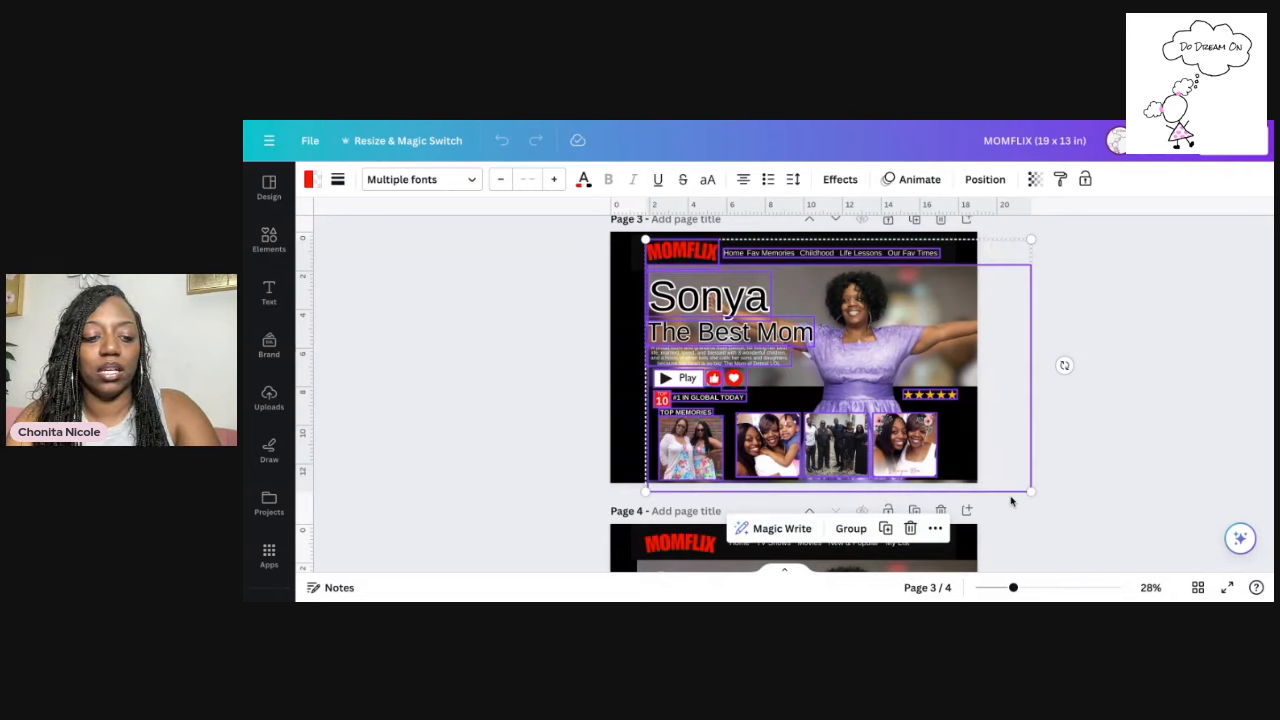
pyautogui.hotkey('ctrl', 'a')
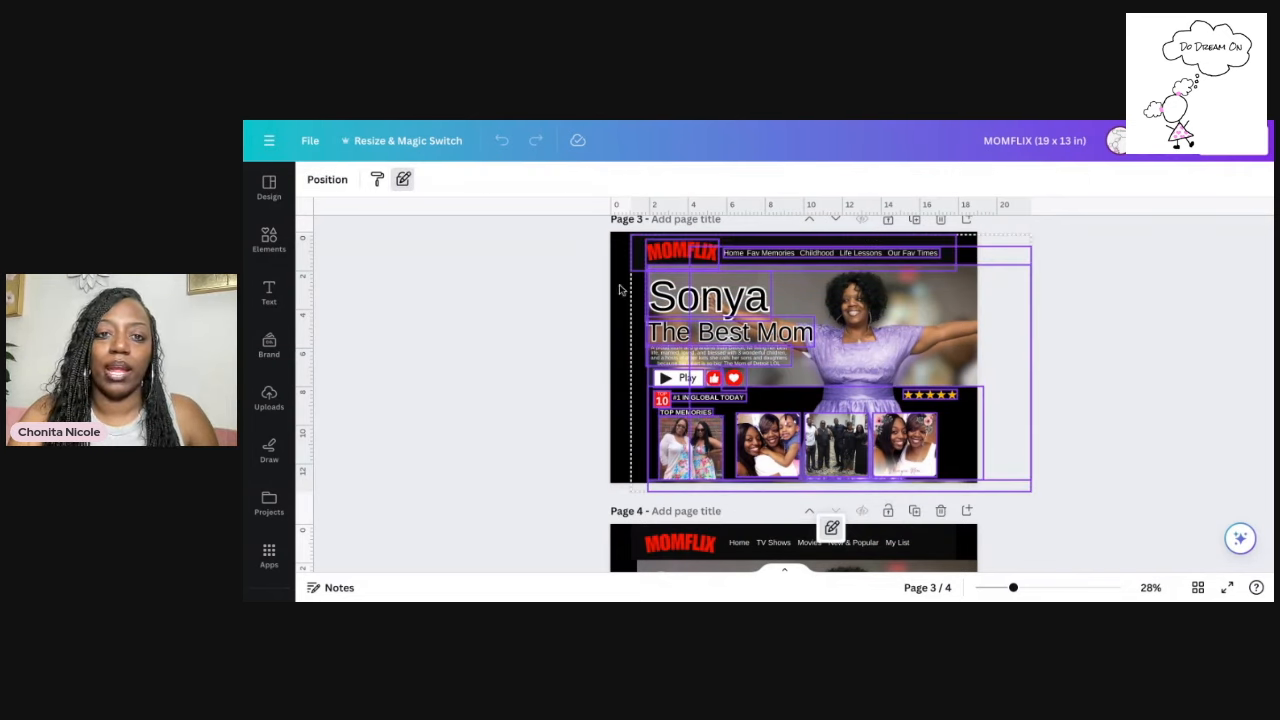
pyautogui.click(580, 268)
pyautogui.click(820, 337)
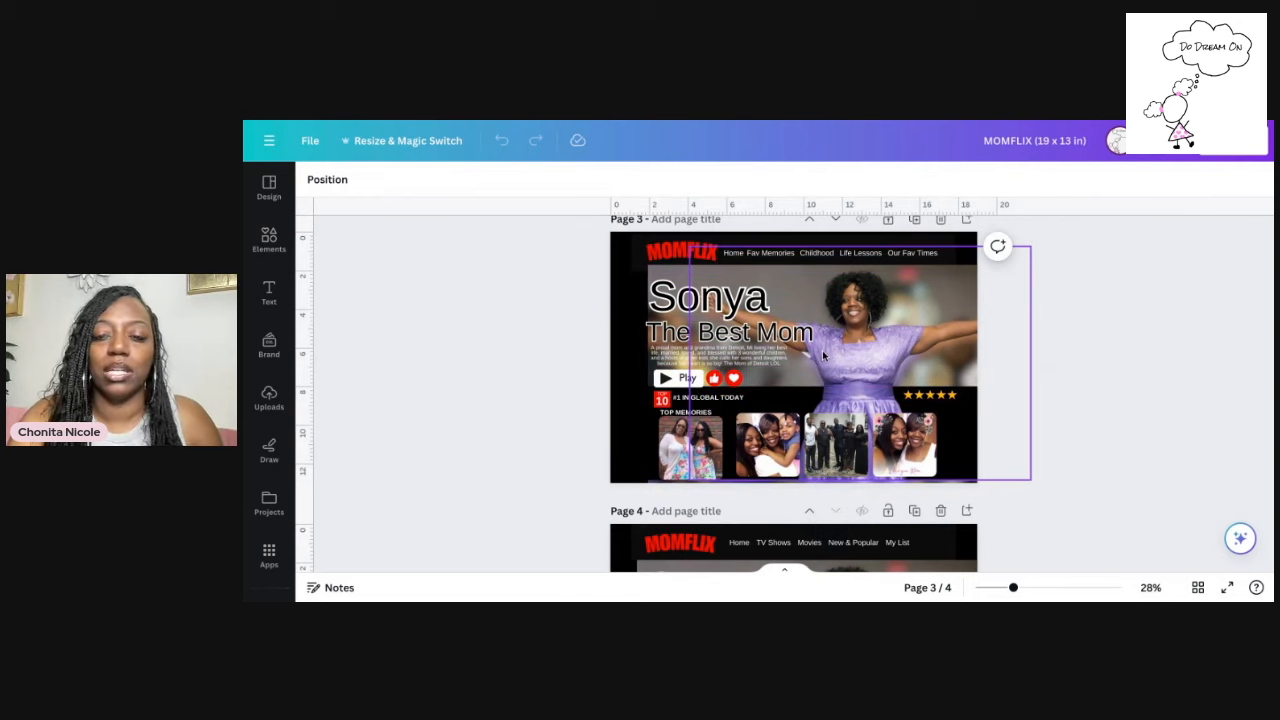
pyautogui.click(860, 516)
pyautogui.click(413, 179)
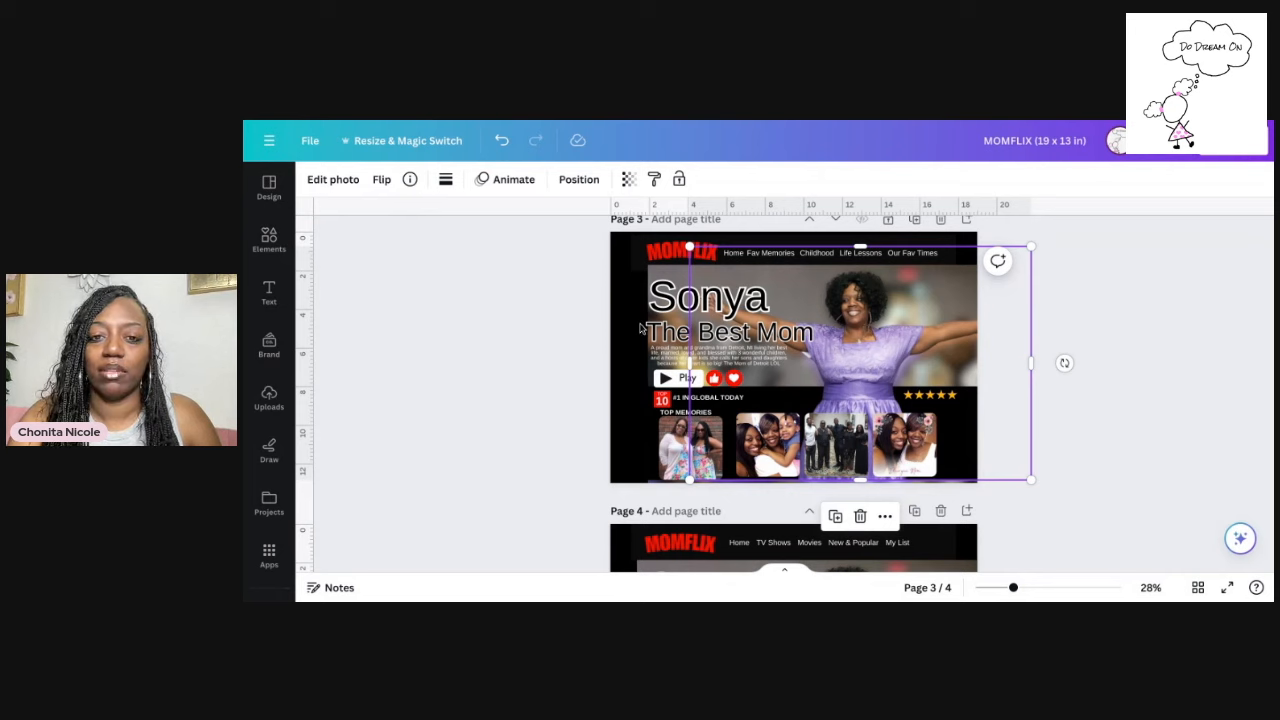
# Move all unlocked elements on page 3 together about 1 in toward the page's left edge
pyautogui.click(622, 250)
pyautogui.hotkey('ctrl', 'a')
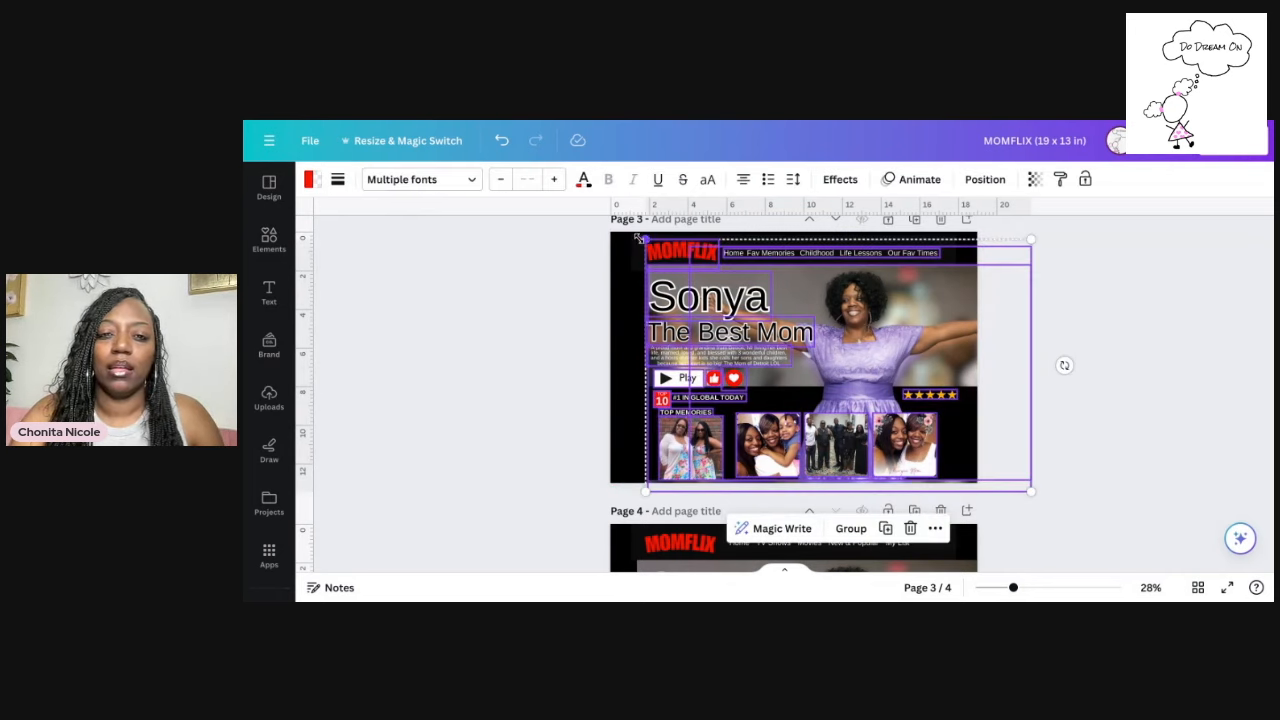
pyautogui.moveTo(625, 245)
pyautogui.mouseDown()
pyautogui.moveTo(617, 238)
pyautogui.moveTo(631, 248)
pyautogui.mouseUp()
pyautogui.moveTo(834, 318); pyautogui.dragTo(817, 316)
pyautogui.click(1166, 343)
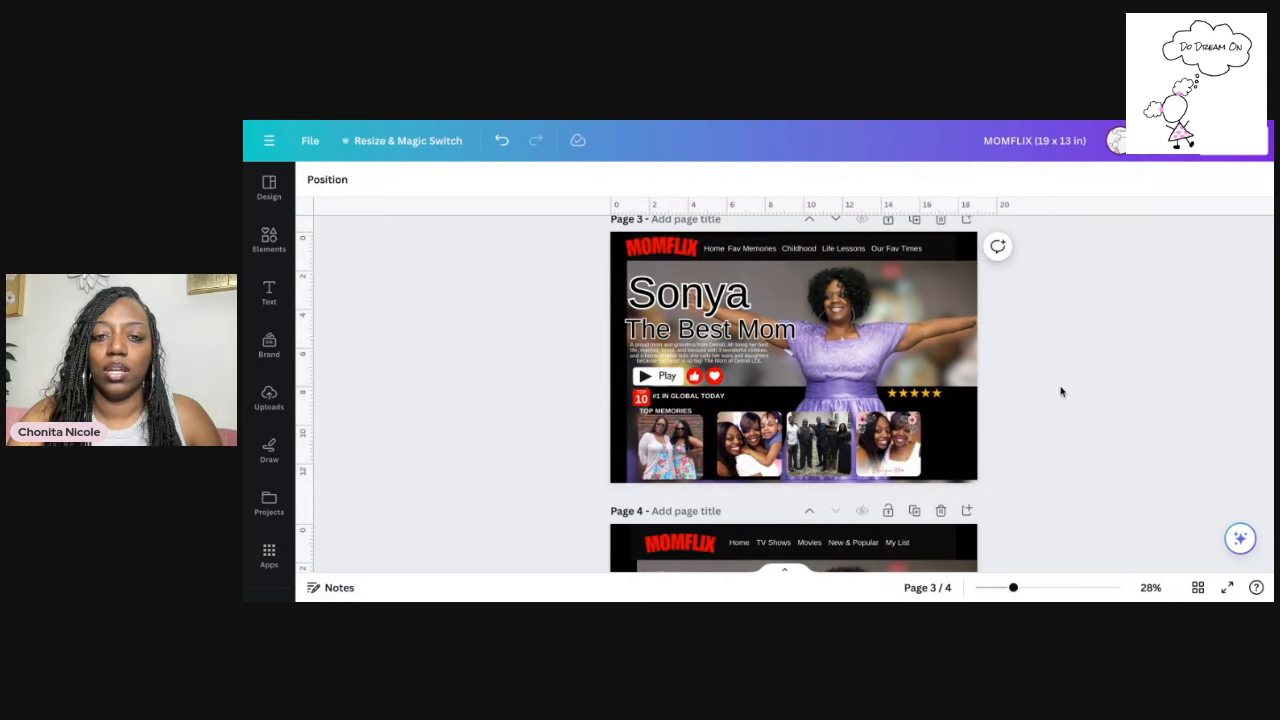
# Shift the first three Top Memories photos left and place a duplicate of the fourth at the row's right end
pyautogui.click(669, 449)
pyautogui.moveTo(669, 449); pyautogui.dragTo(658, 450)
pyautogui.click(740, 445)
pyautogui.moveTo(791, 450); pyautogui.dragTo(781, 450)
pyautogui.click(888, 441)
pyautogui.moveTo(888, 441); pyautogui.dragTo(941, 463)
pyautogui.click(862, 377)
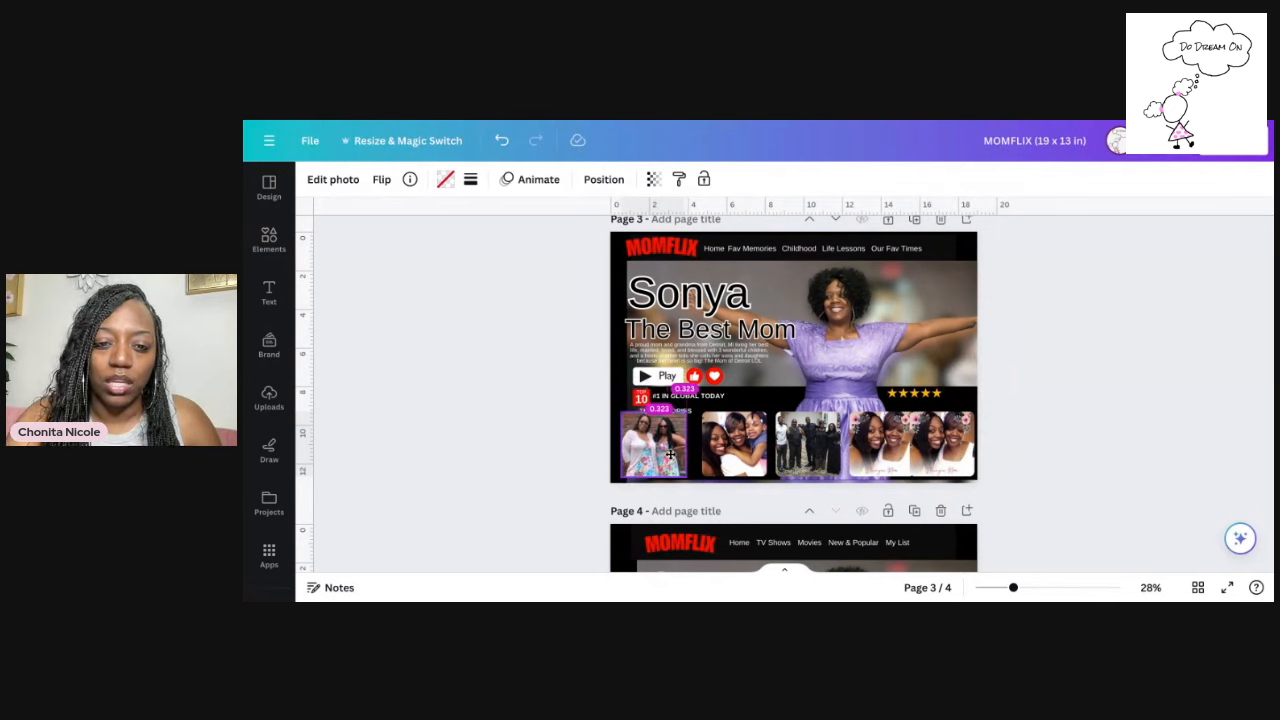
# Adjust the gaps in the Top Memories row and tidy up all five photos to even spacing
pyautogui.click(730, 450)
pyautogui.click(800, 450)
pyautogui.moveTo(800, 450); pyautogui.dragTo(785, 450)
pyautogui.moveTo(869, 443); pyautogui.dragTo(910, 440)
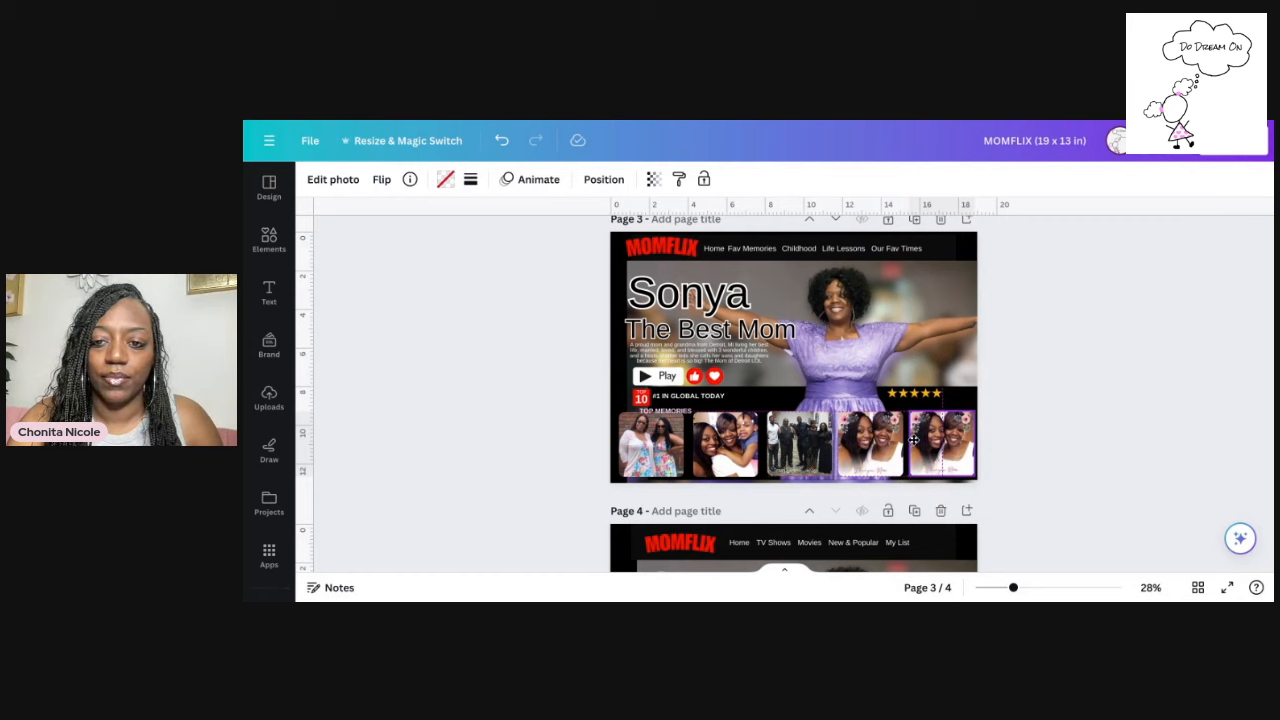
pyautogui.hotkey('ctrl', 'z')
pyautogui.keyDown('shift'); pyautogui.click(728, 445); pyautogui.keyUp('shift')
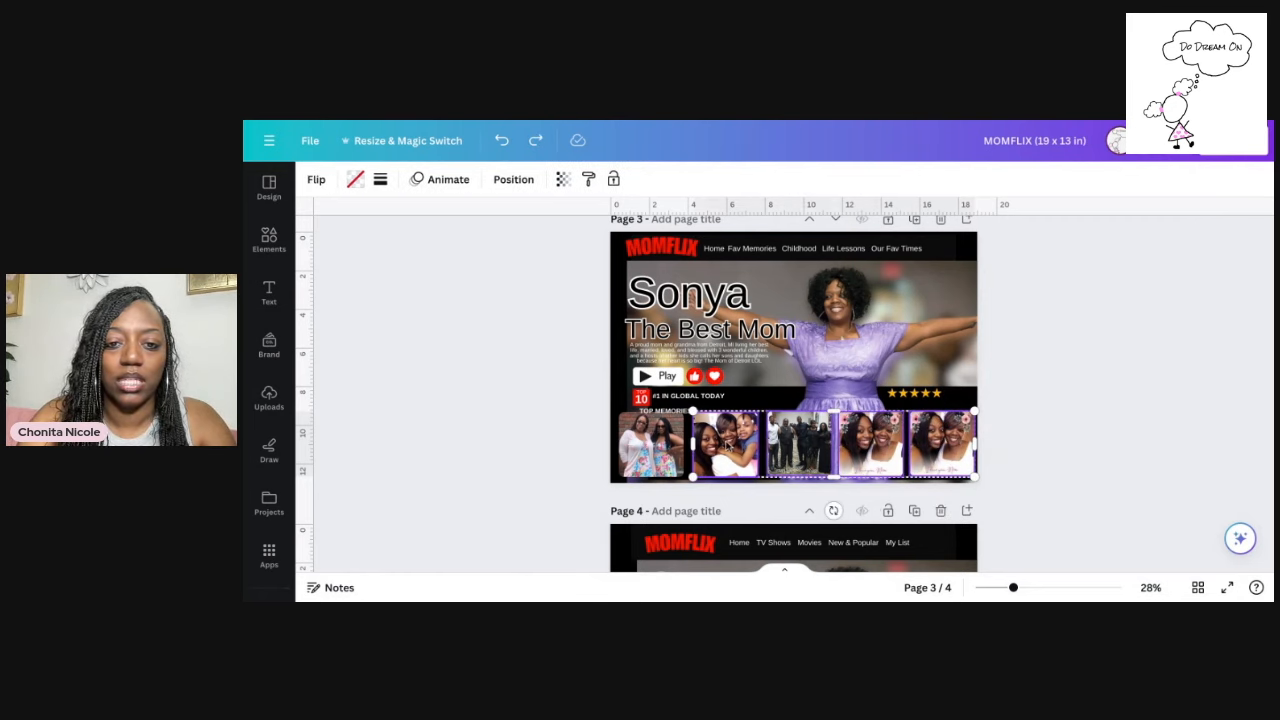
pyautogui.keyDown('shift'); pyautogui.click(660, 440); pyautogui.keyUp('shift')
pyautogui.click(513, 181)
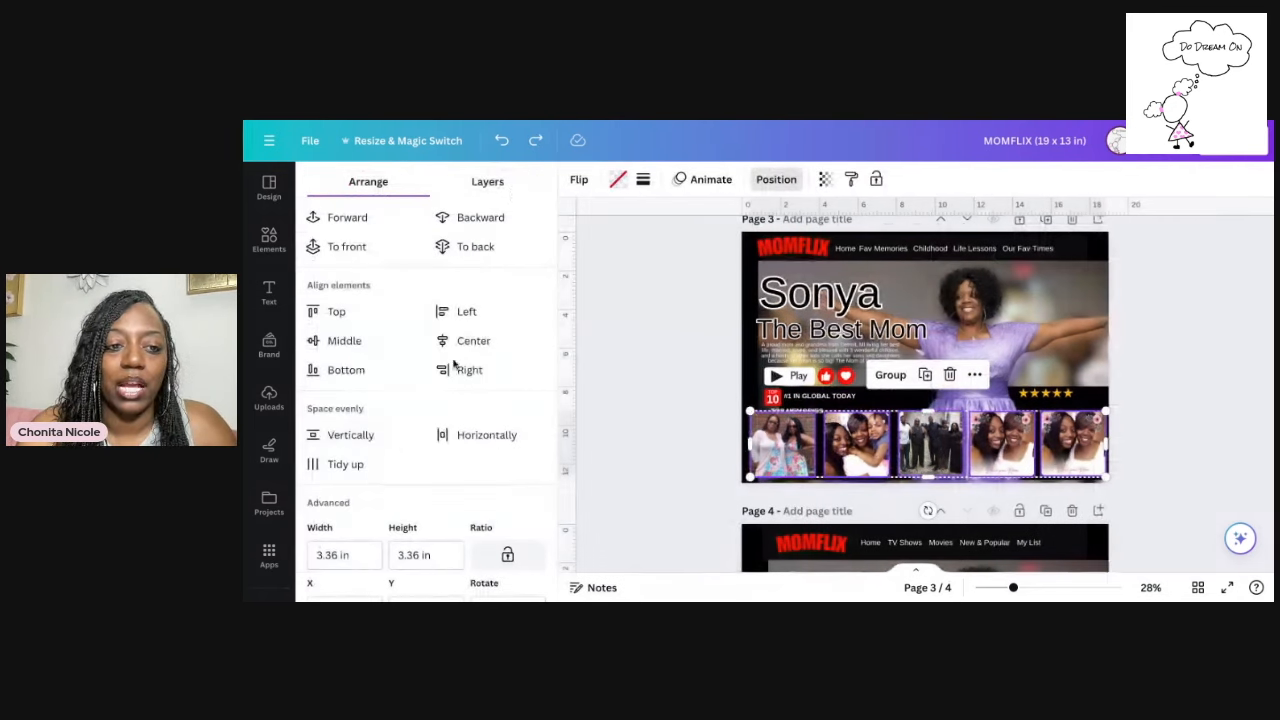
pyautogui.click(364, 465)
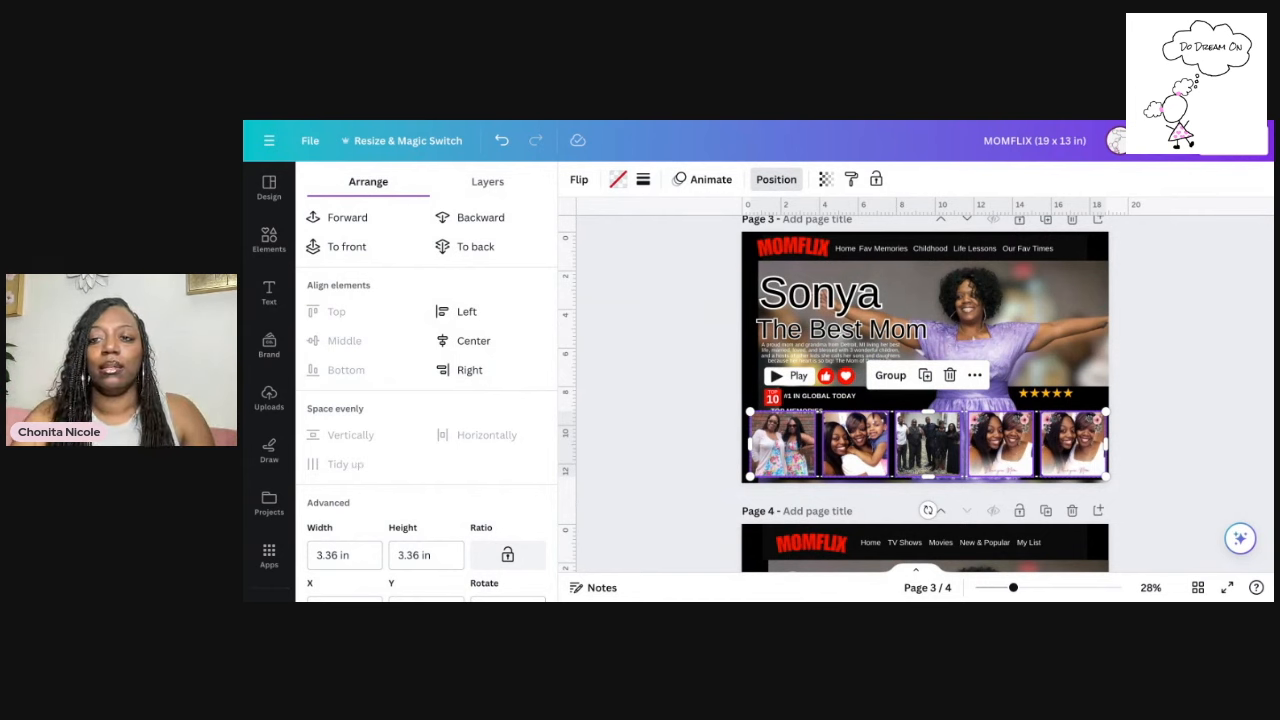
# Empty the fifth memory frame and fill it with the uploaded photo of the two women with red flowers
pyautogui.click(1070, 445)
pyautogui.press('Delete')
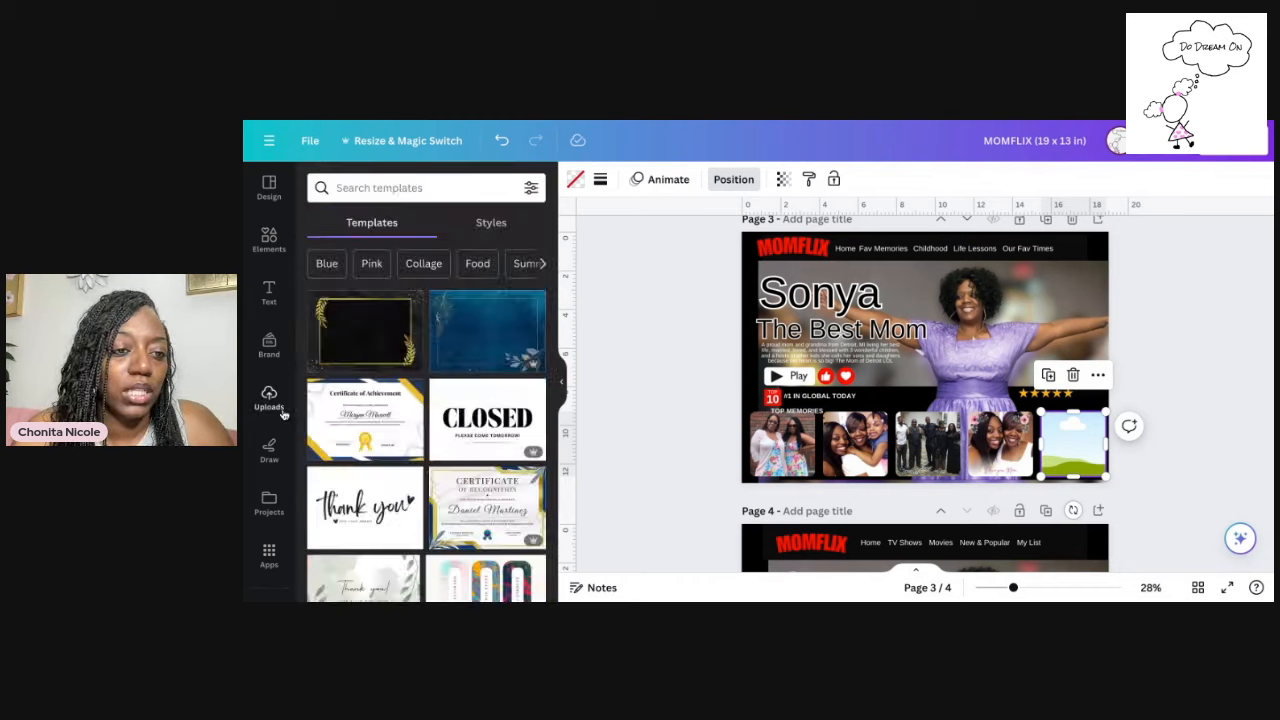
pyautogui.click(282, 410)
pyautogui.scroll(-2, 414, 441)
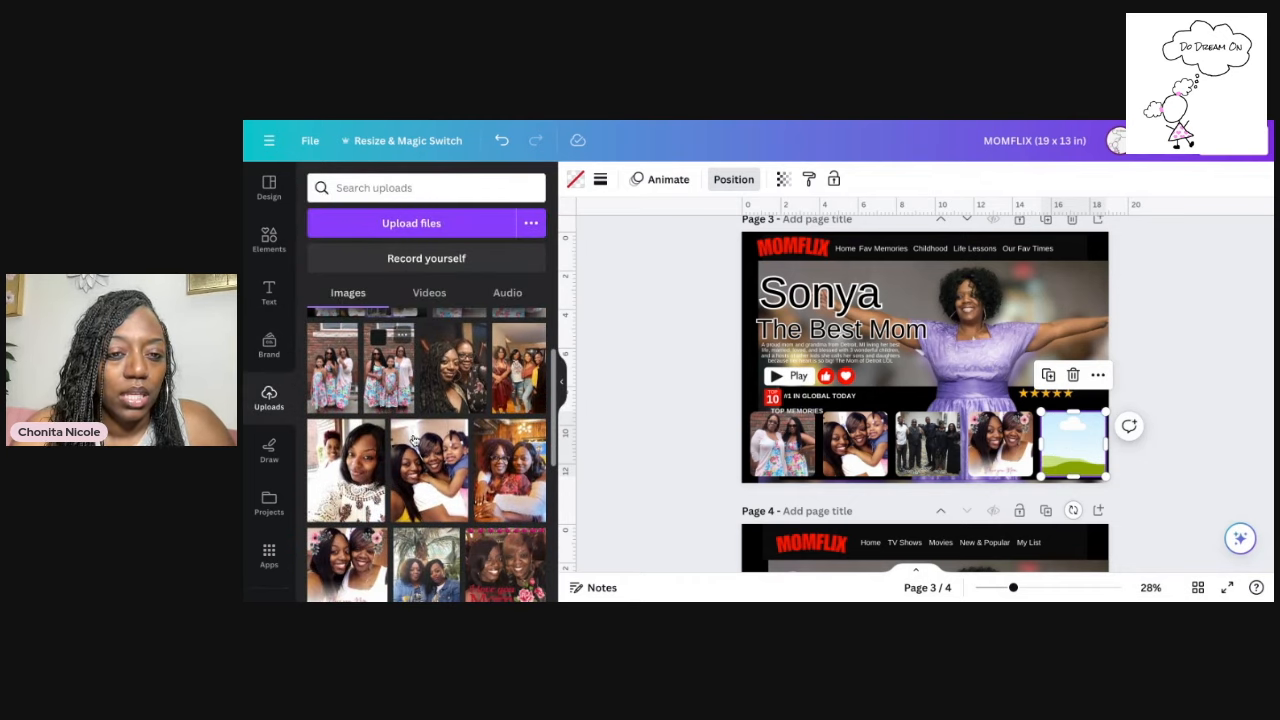
pyautogui.scroll(-2, 414, 441)
pyautogui.scroll(-3, 414, 441)
pyautogui.scroll(-2, 414, 441)
pyautogui.moveTo(505, 355); pyautogui.dragTo(1105, 436)
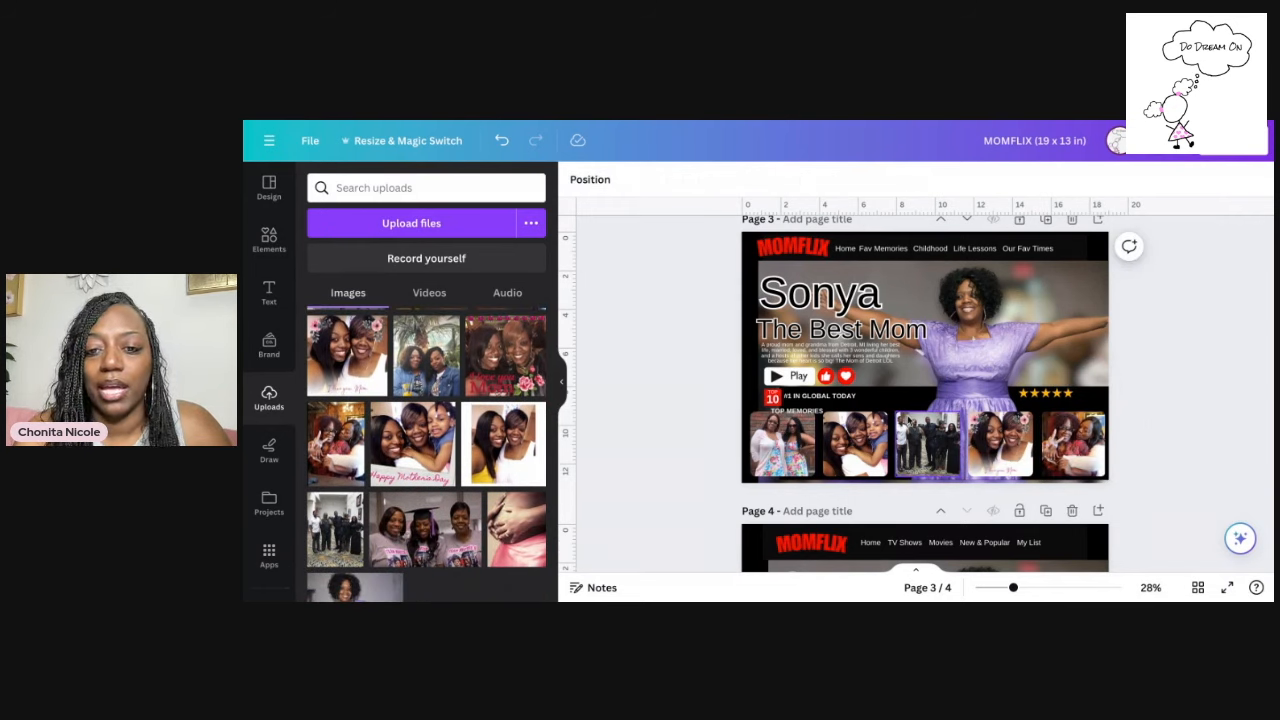
# Raise the TOP MEMORIES caption clear of the photo row, and enlarge and reposition the mother's cutout beside the title
pyautogui.click(812, 406)
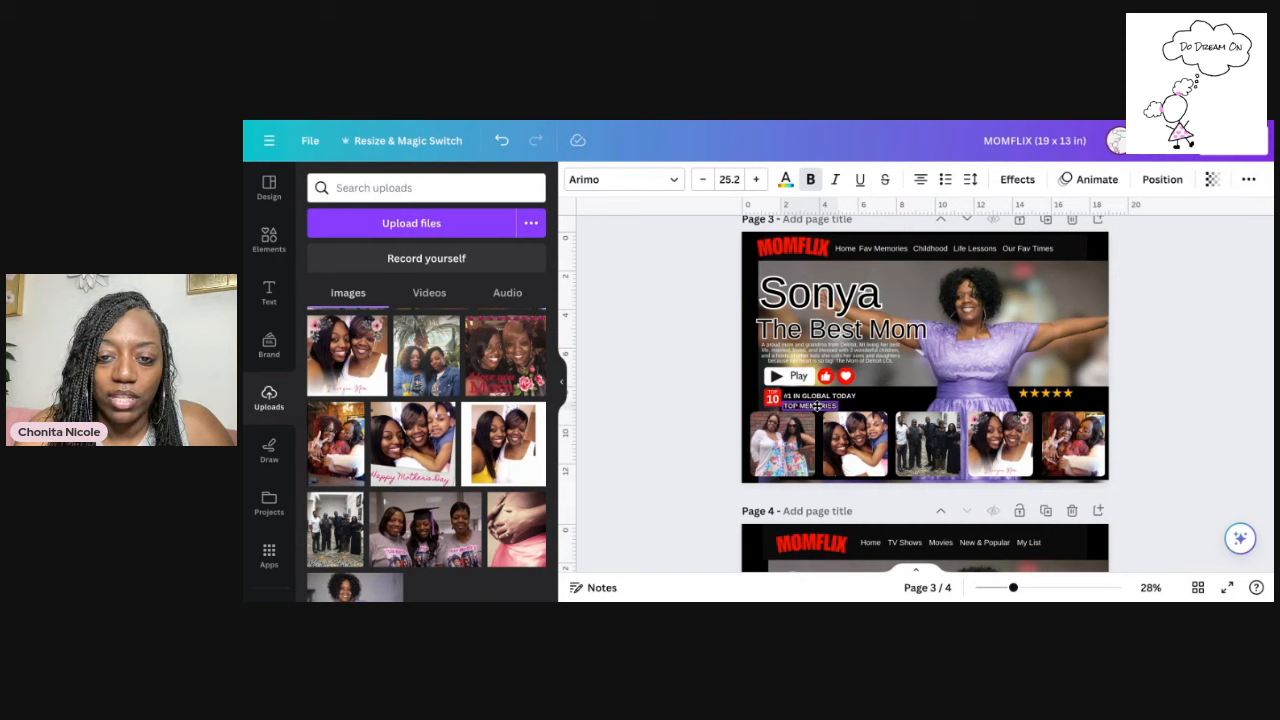
pyautogui.click(1073, 292)
pyautogui.moveTo(971, 274); pyautogui.dragTo(1006, 274)
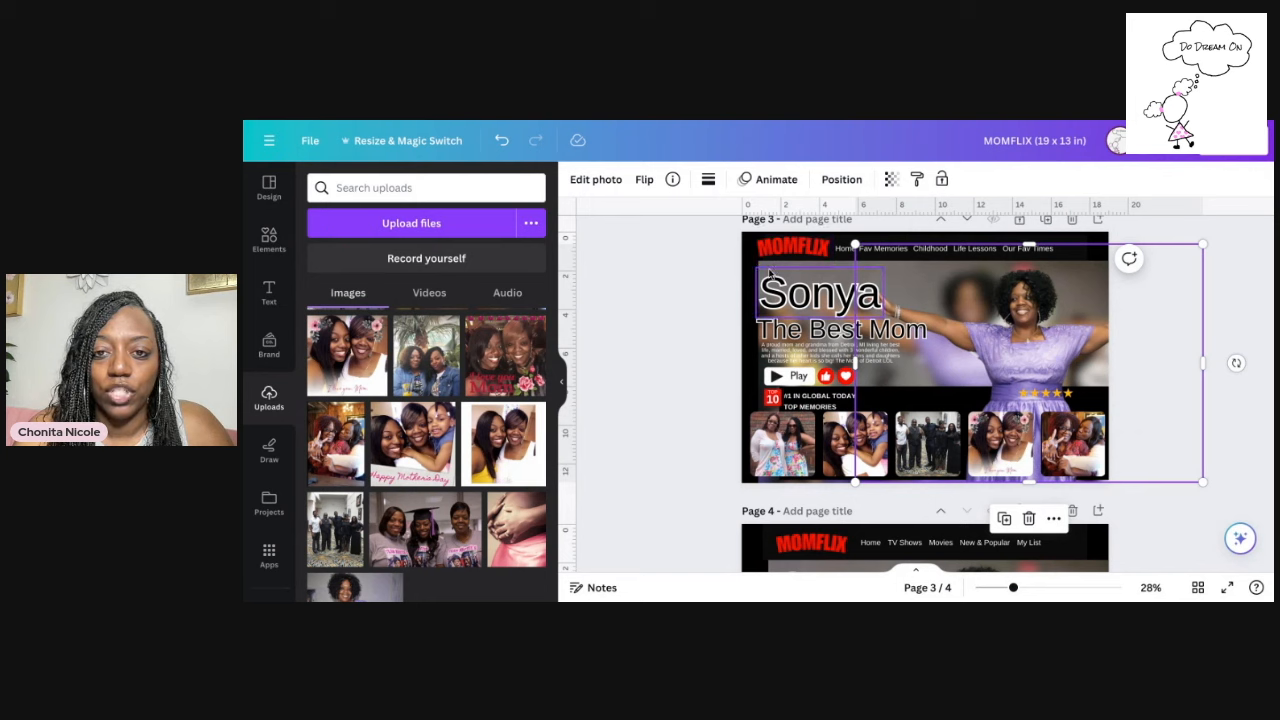
pyautogui.click(830, 285)
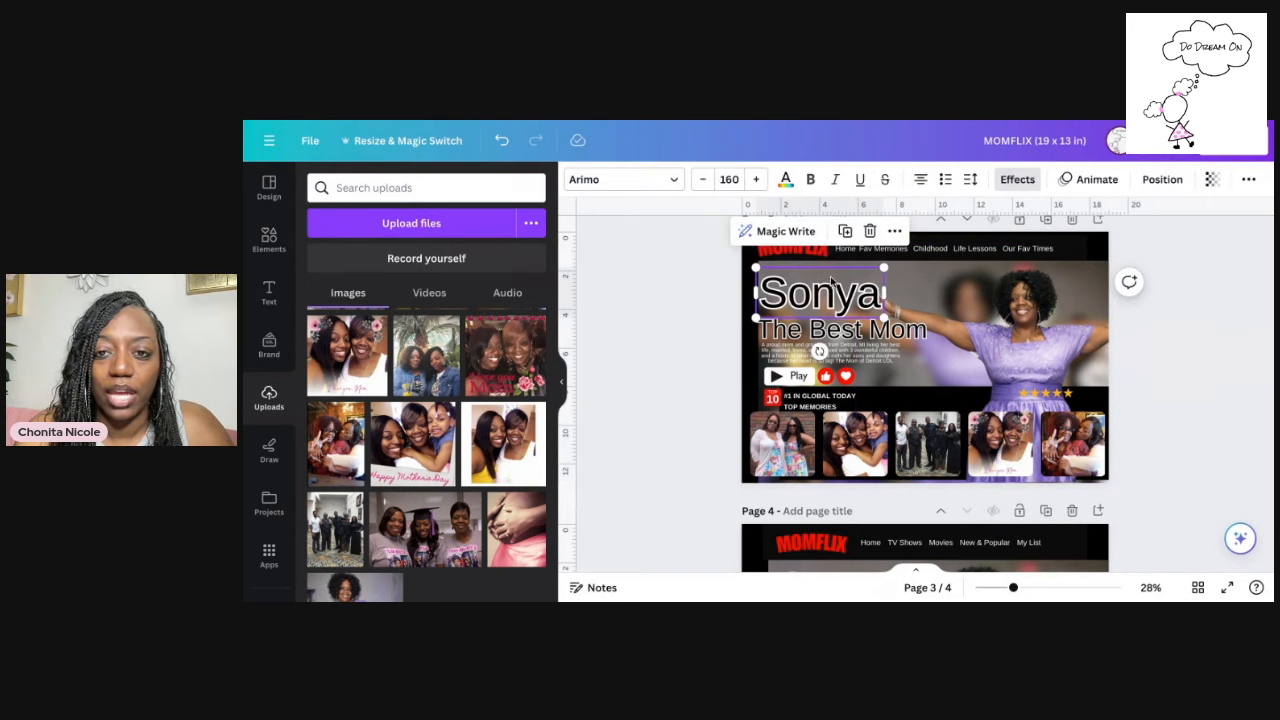
pyautogui.click(1129, 282)
pyautogui.click(971, 310)
pyautogui.moveTo(971, 310); pyautogui.dragTo(1041, 344)
pyautogui.click(1198, 421)
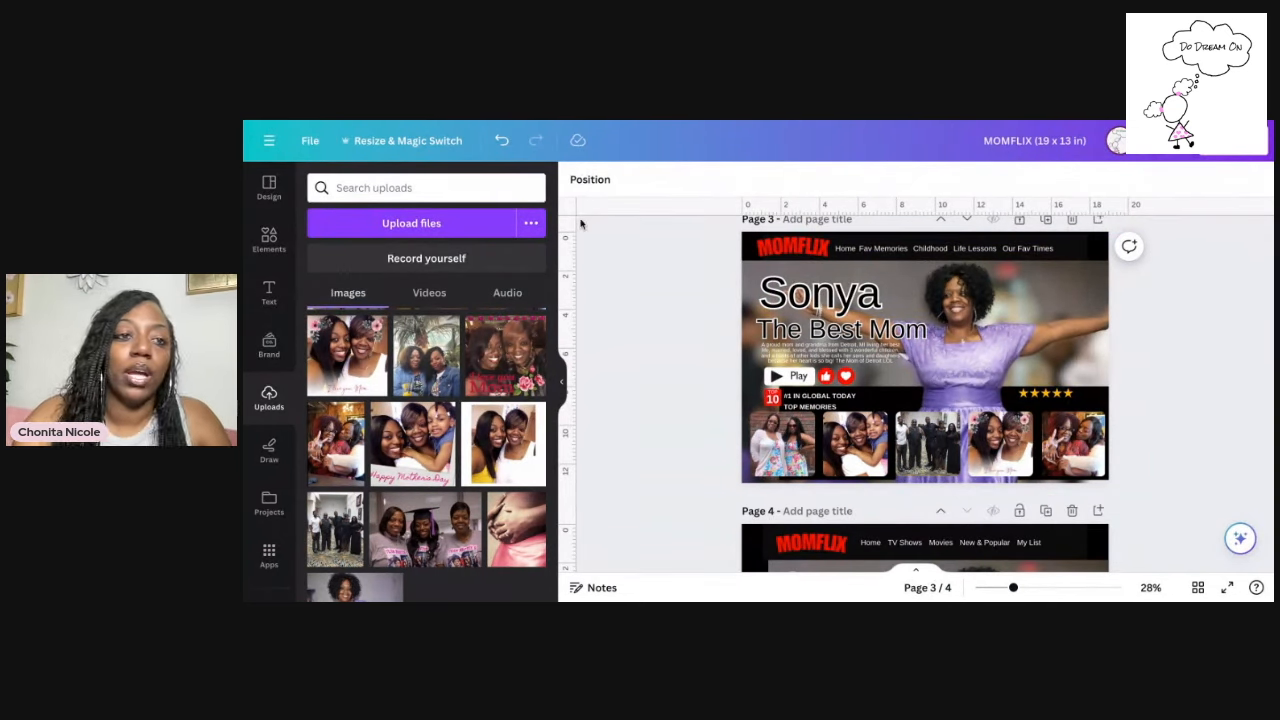
# Search the elements for magnifying glass graphics and place an outlined one at the upper right of page 3
pyautogui.click(268, 242)
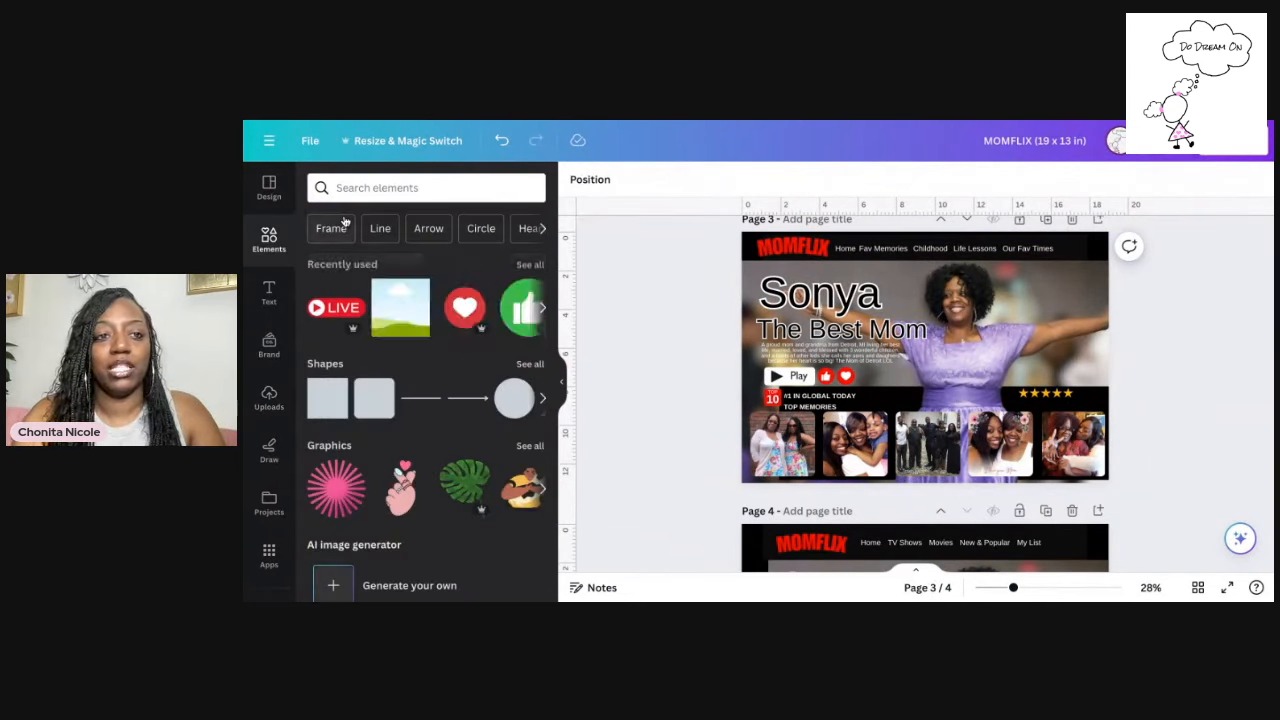
pyautogui.click(346, 188)
pyautogui.write('mag')
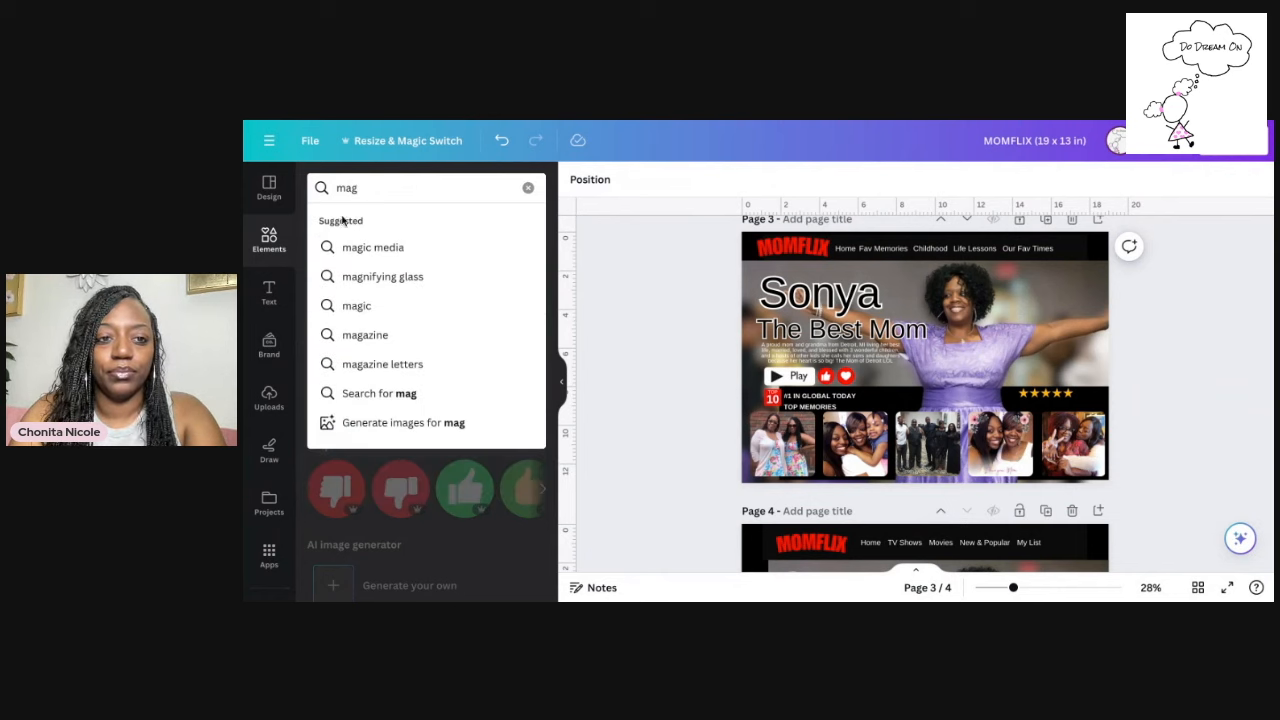
pyautogui.click(372, 277)
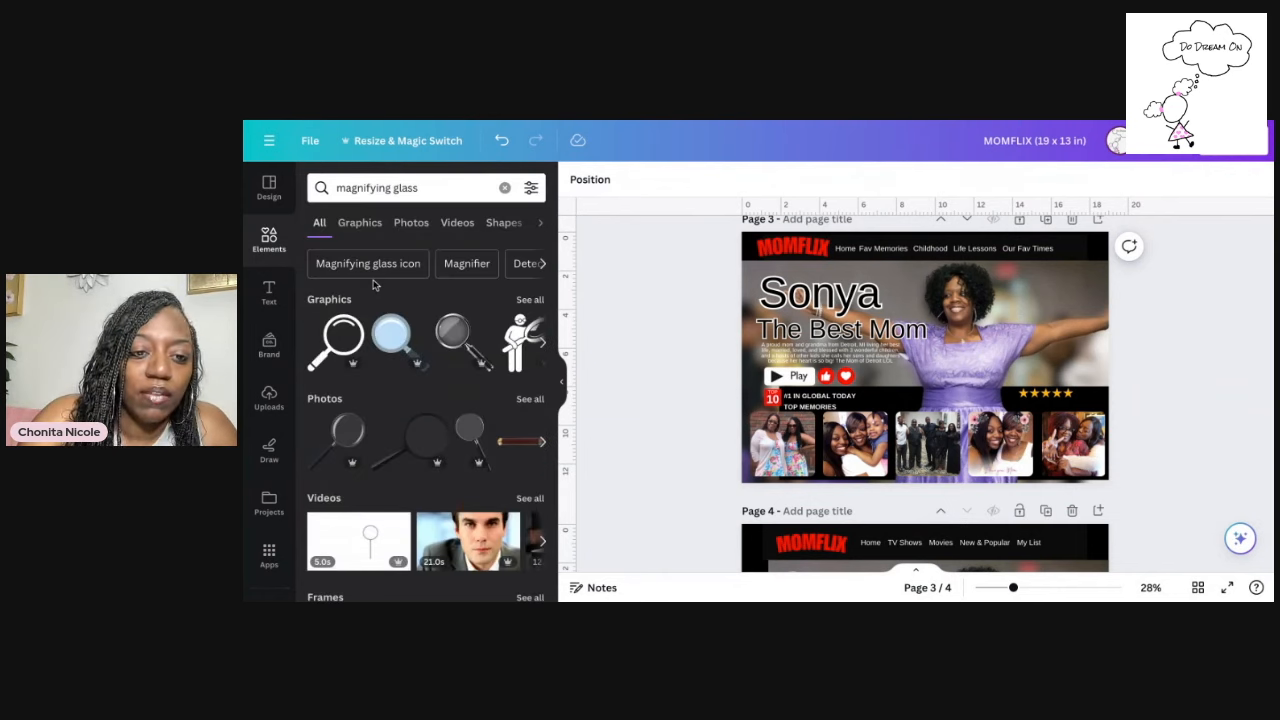
pyautogui.click(526, 302)
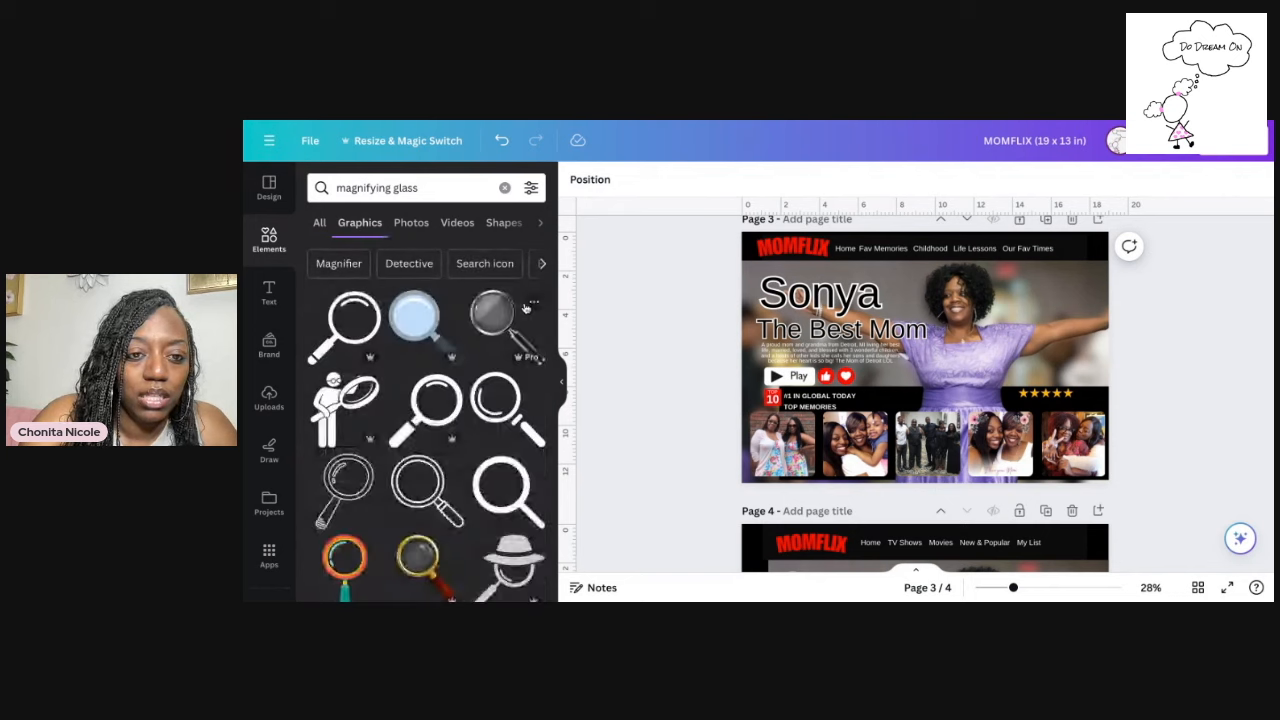
pyautogui.scroll(-1, 468, 425)
pyautogui.moveTo(424, 410); pyautogui.dragTo(1067, 279)
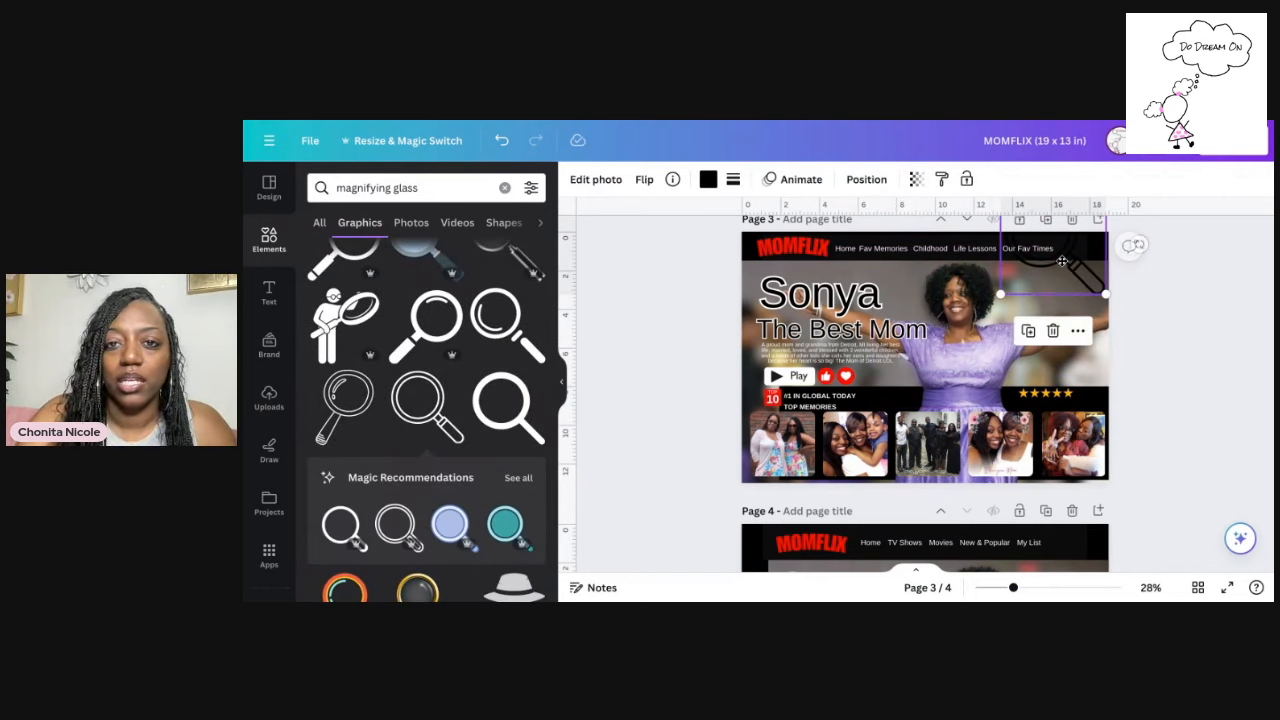
# Recolor the magnifying glass white, shrink it and place it at the end of the navigation bar
pyautogui.click(707, 180)
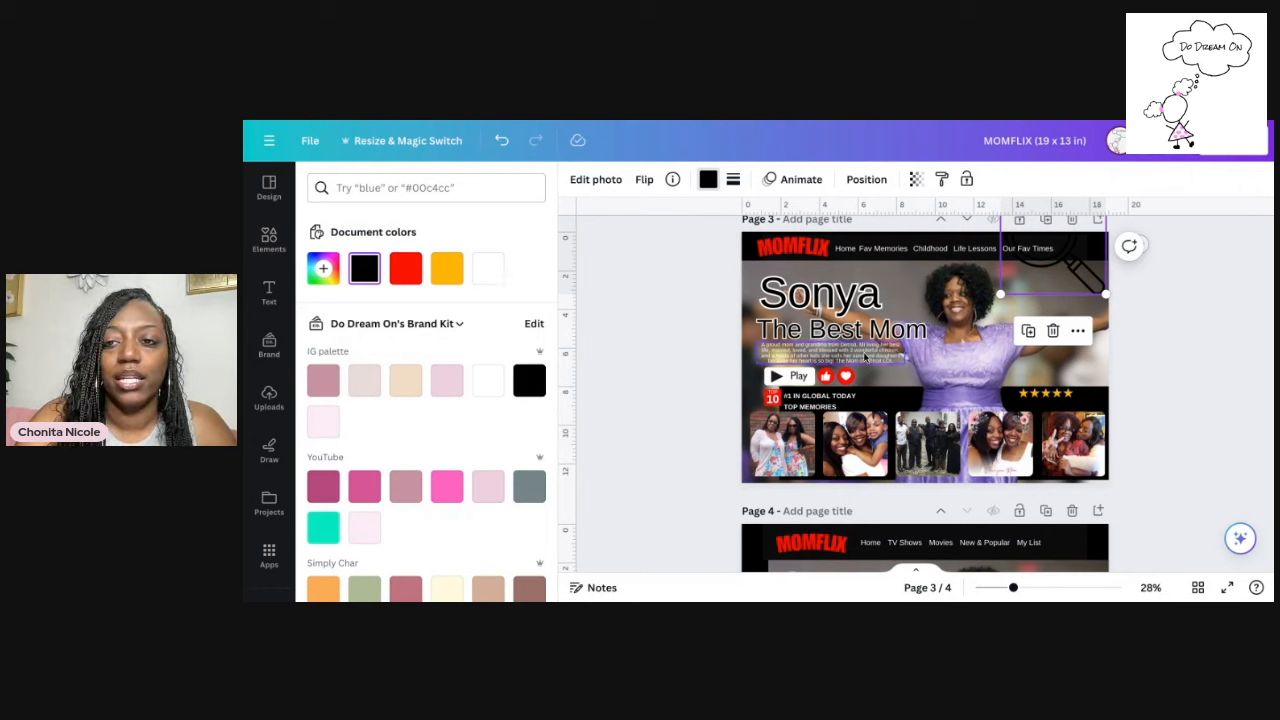
pyautogui.click(488, 268)
pyautogui.scroll(3, 920, 400)
pyautogui.moveTo(1001, 389); pyautogui.dragTo(1071, 404)
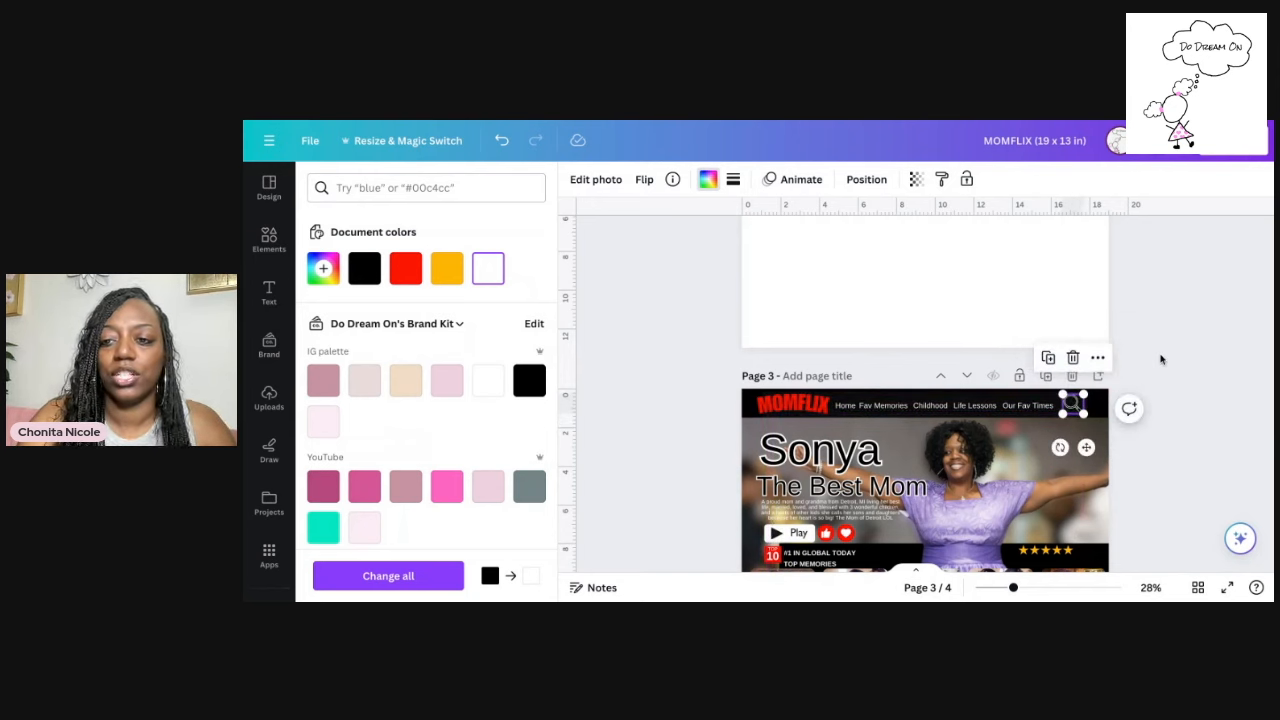
pyautogui.click(1162, 360)
# Shrink the magnifying glass further so it sits in line with the navigation labels
pyautogui.scroll(-2, 1106, 348)
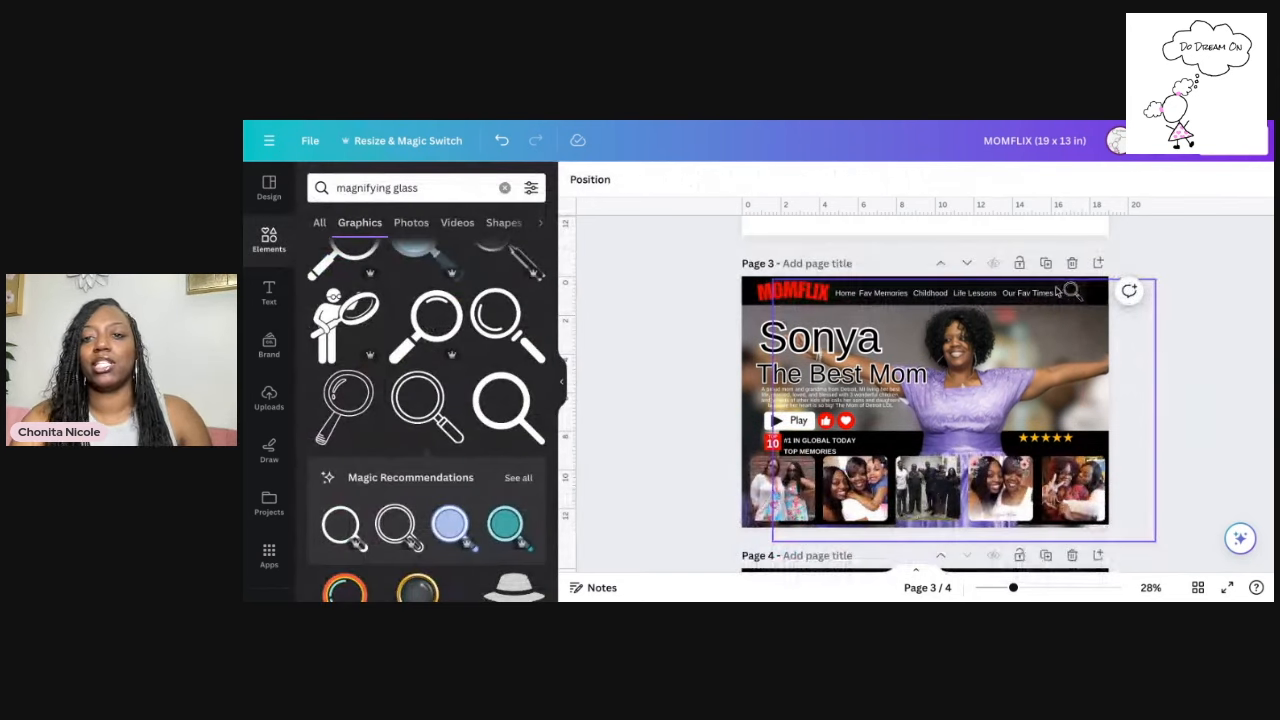
pyautogui.click(1076, 290)
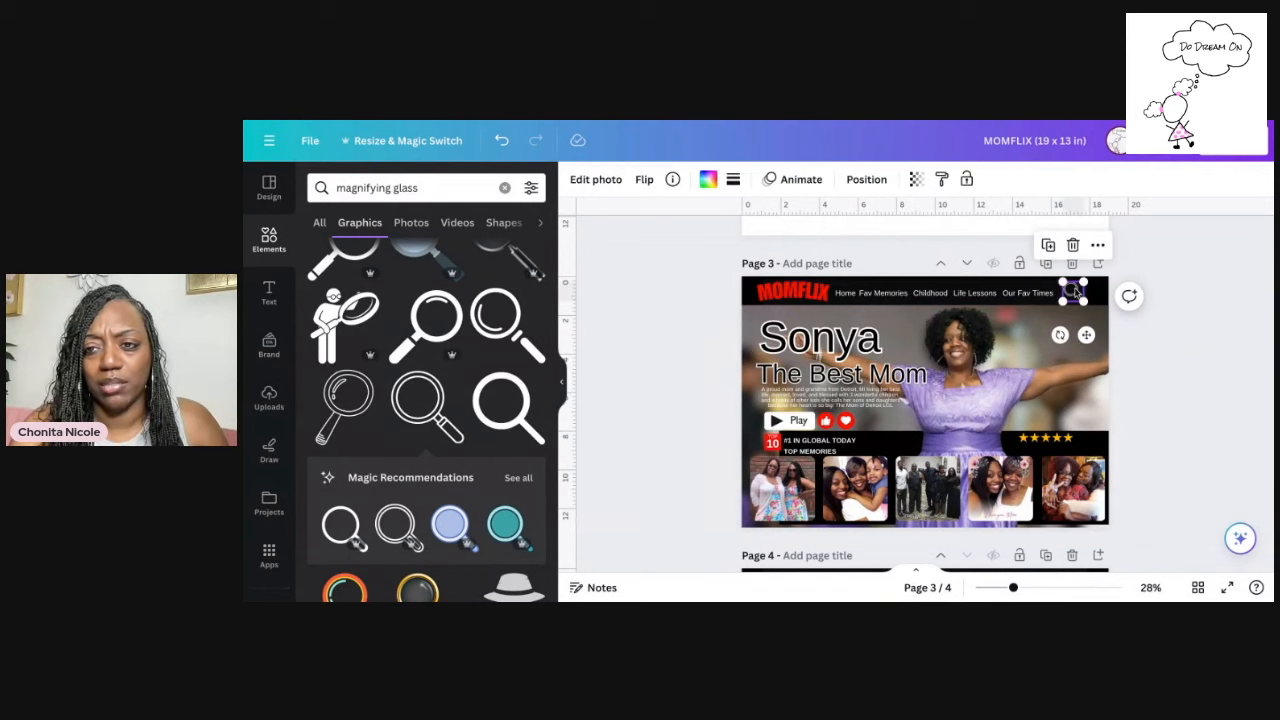
pyautogui.moveTo(1064, 278); pyautogui.dragTo(1084, 300)
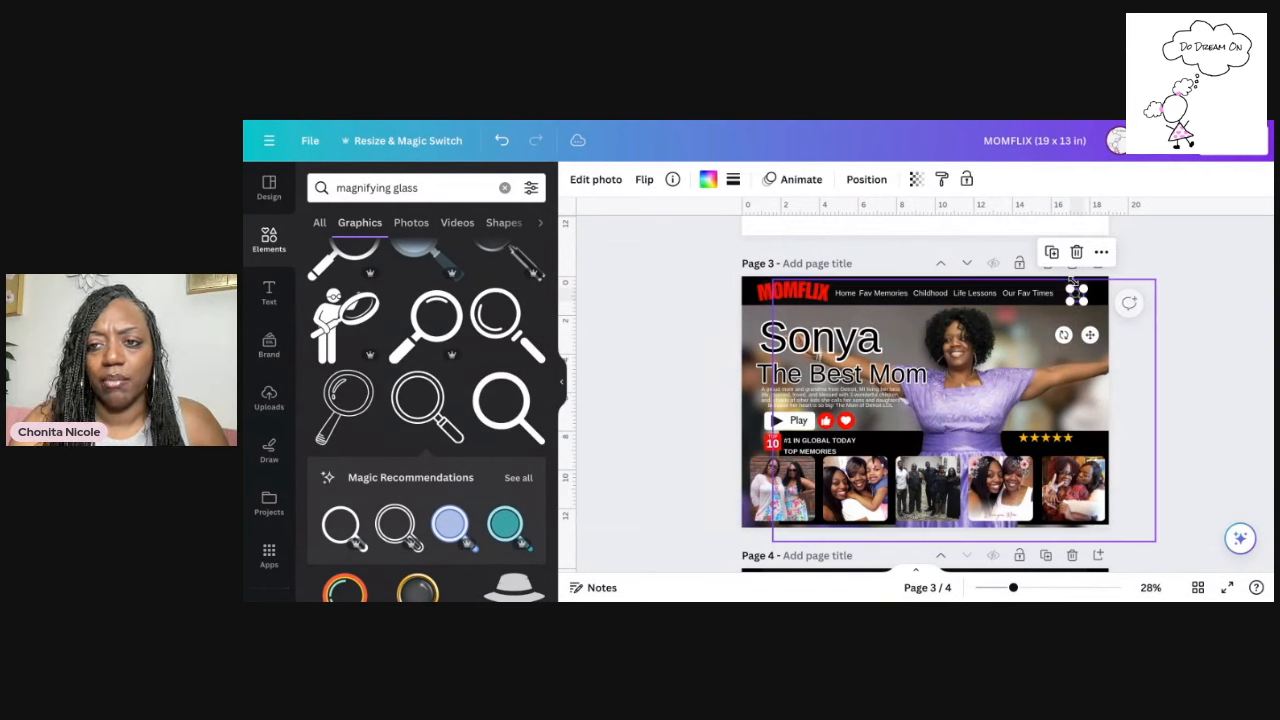
pyautogui.click(1164, 381)
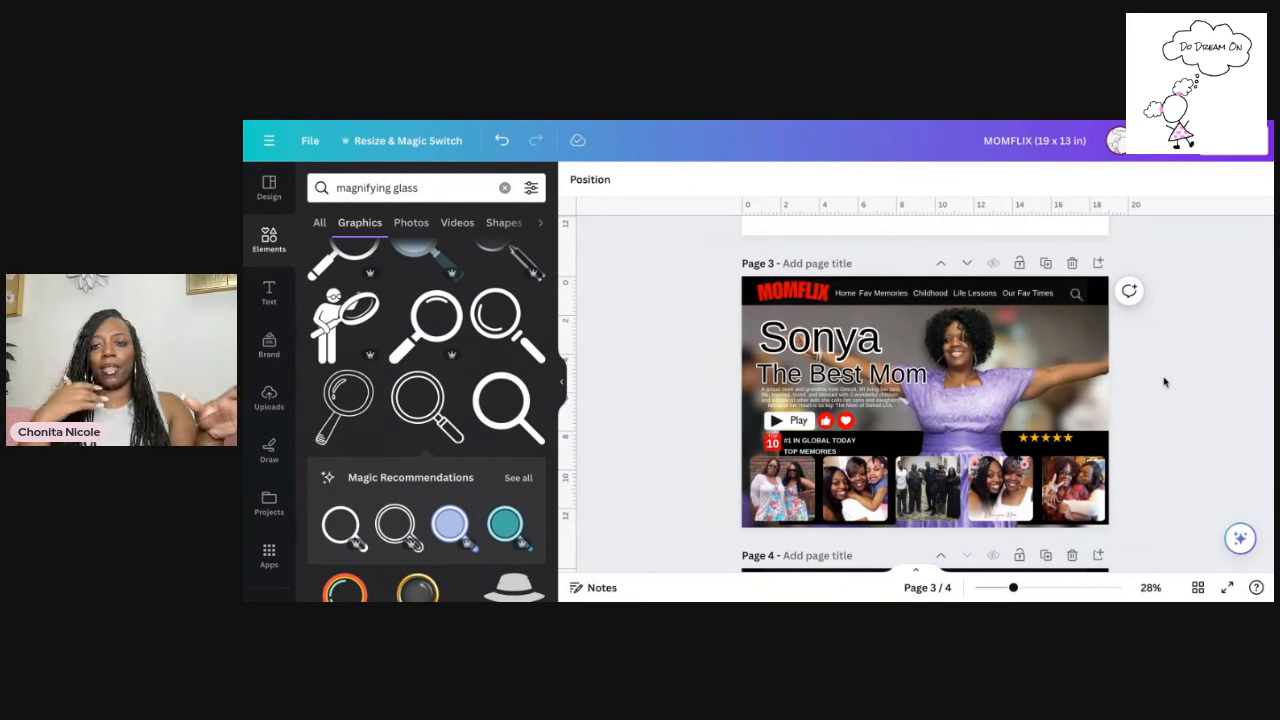
# Collapse the elements browser, switch to the original MOMFLIX design and add a blank page after page 4
pyautogui.click(566, 384)
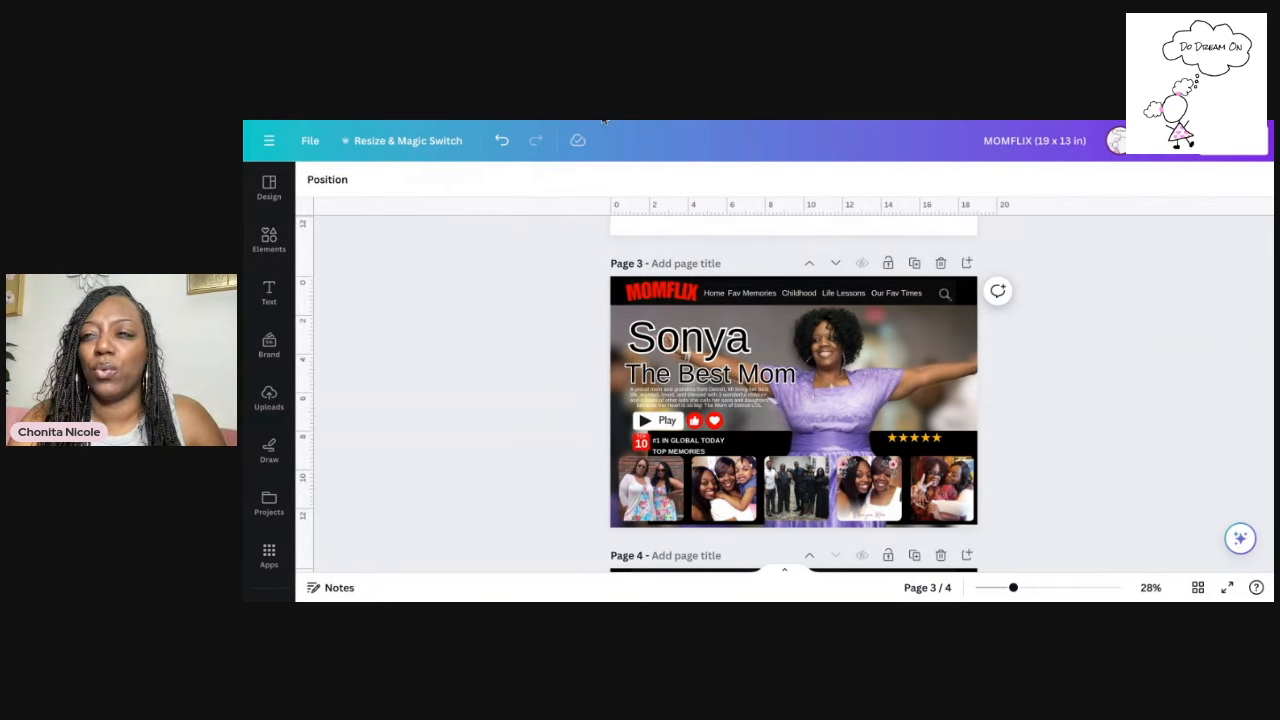
pyautogui.scroll(5, 1103, 280)
pyautogui.scroll(-1, 1100, 280)
pyautogui.scroll(2, 1101, 282)
pyautogui.scroll(-5, 1101, 284)
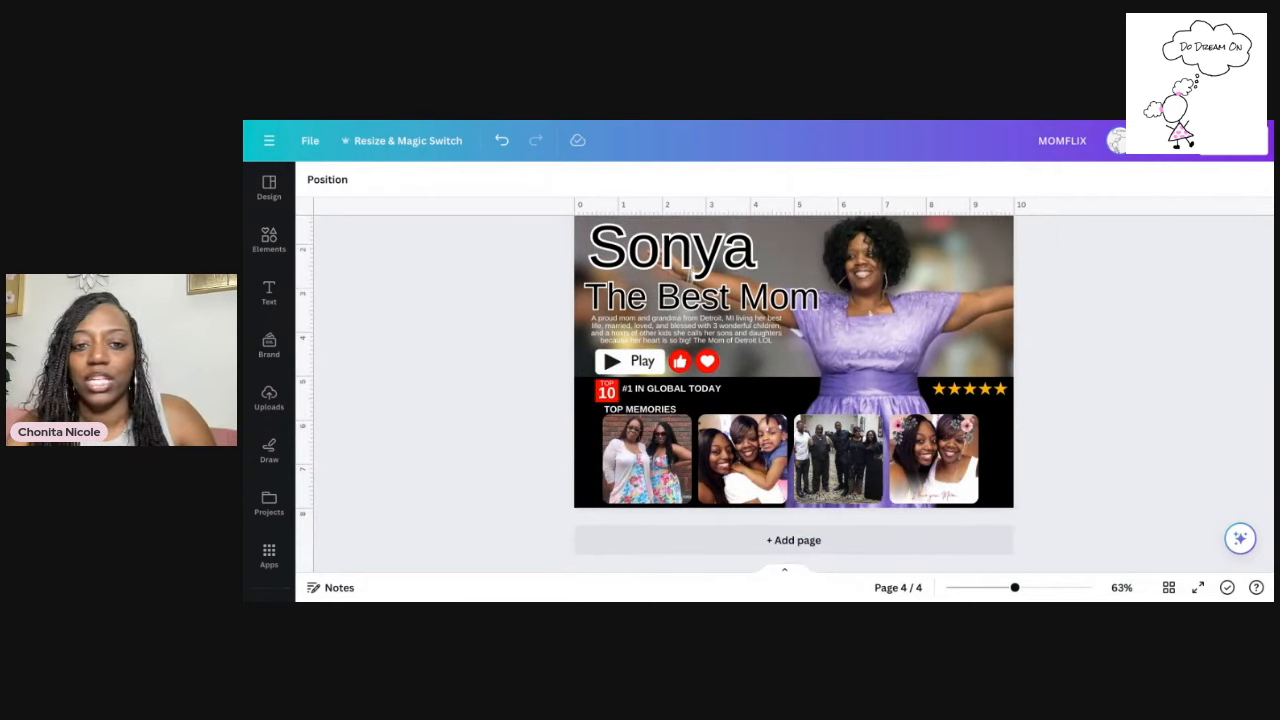
pyautogui.scroll(1, 794, 390)
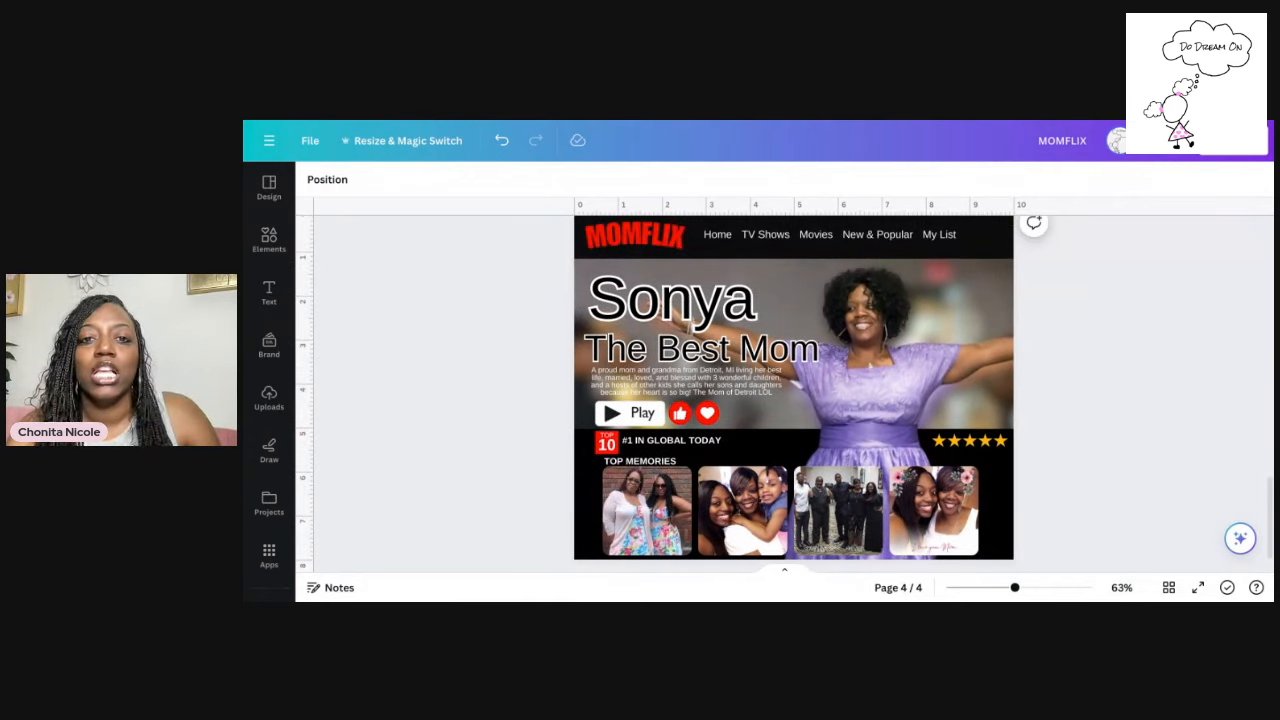
pyautogui.scroll(1, 1035, 293)
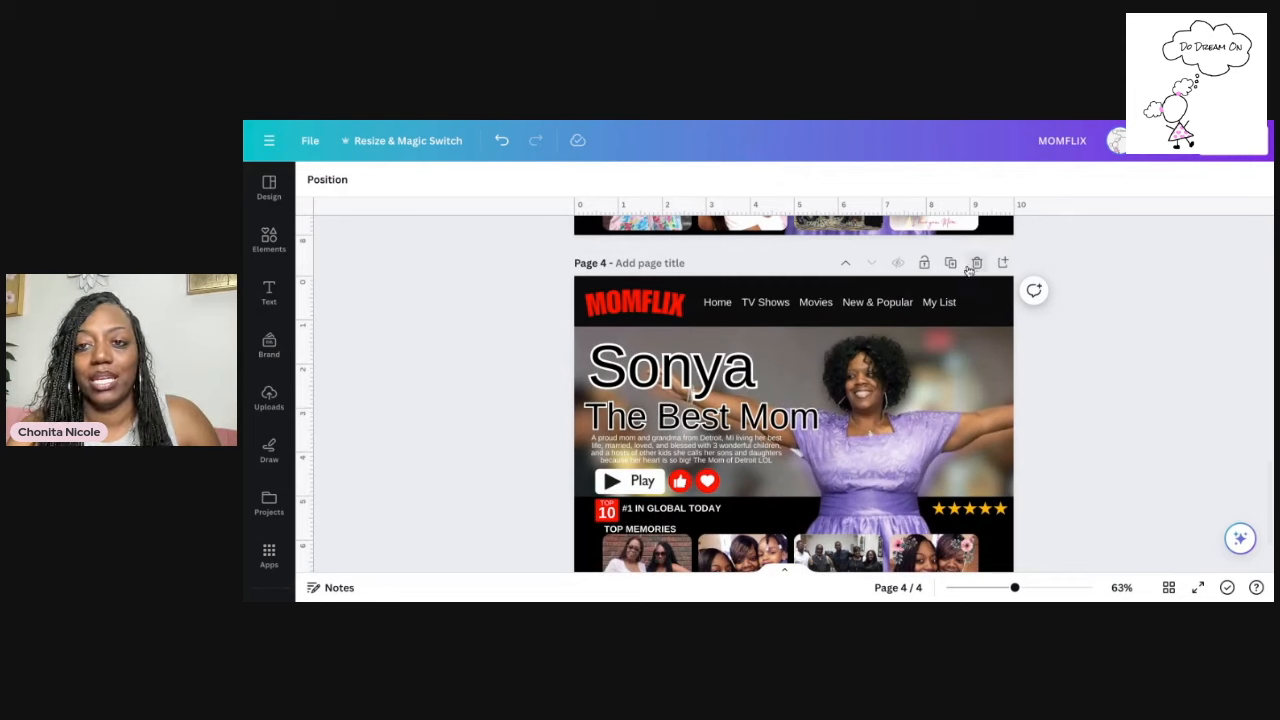
pyautogui.click(1002, 263)
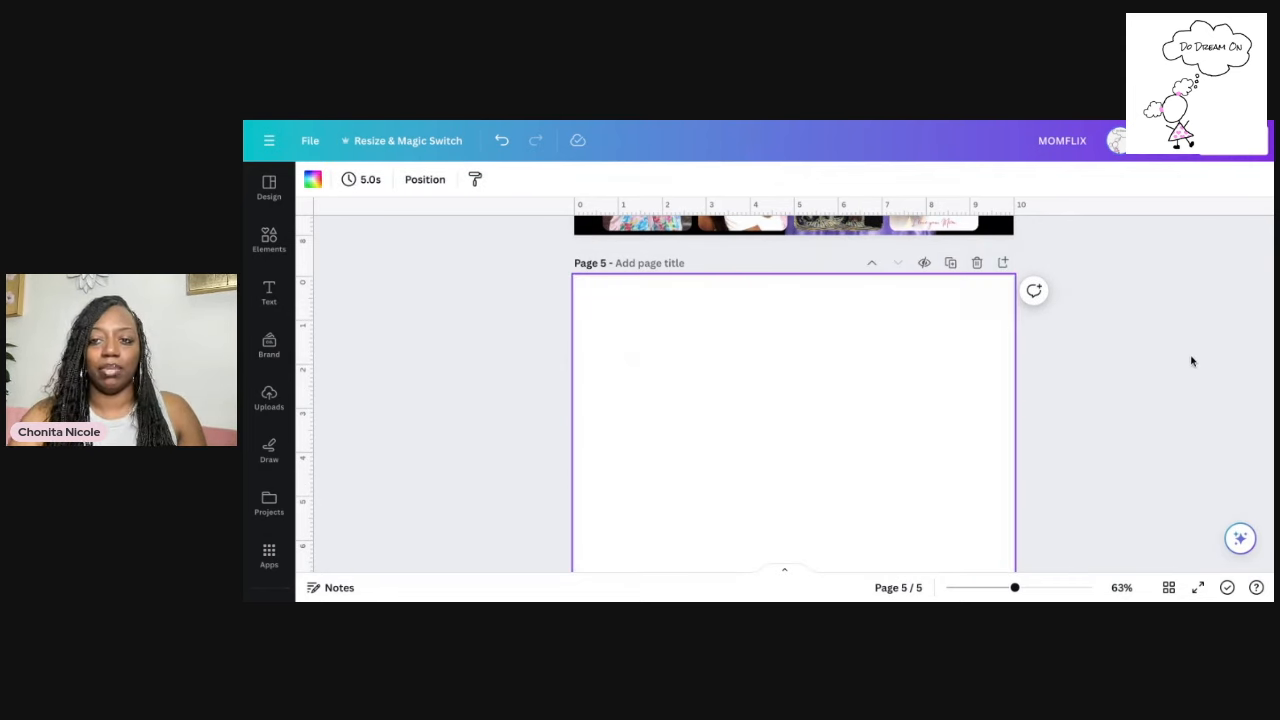
# Clear the frame search from the elements browser and set the background of blank page 5 to black (#000000)
pyautogui.scroll(-1, 1190, 358)
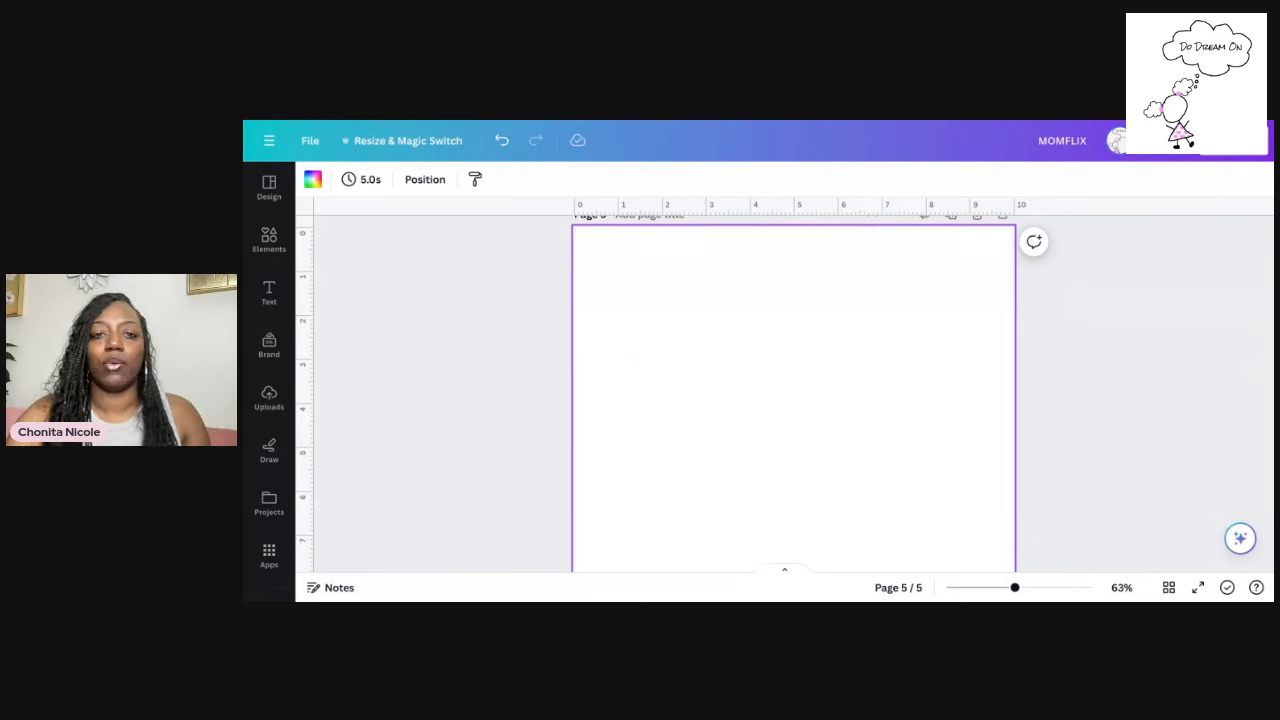
pyautogui.click(282, 249)
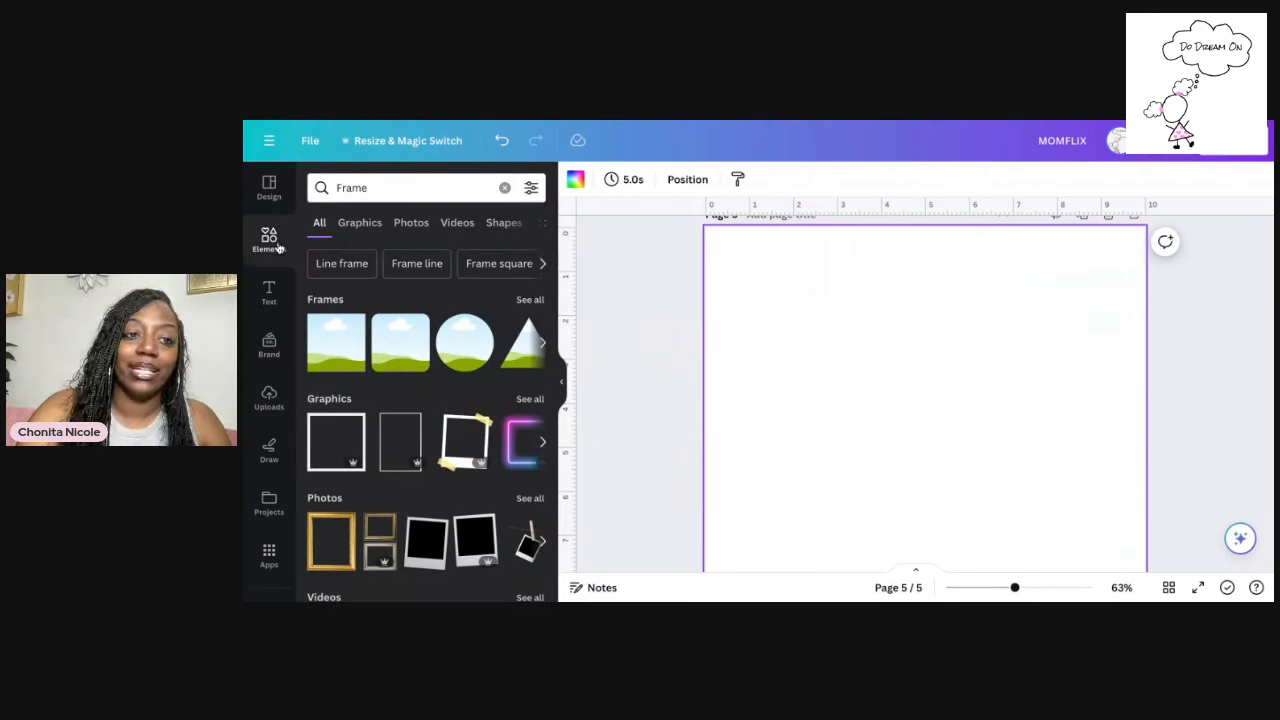
pyautogui.click(505, 190)
pyautogui.click(575, 179)
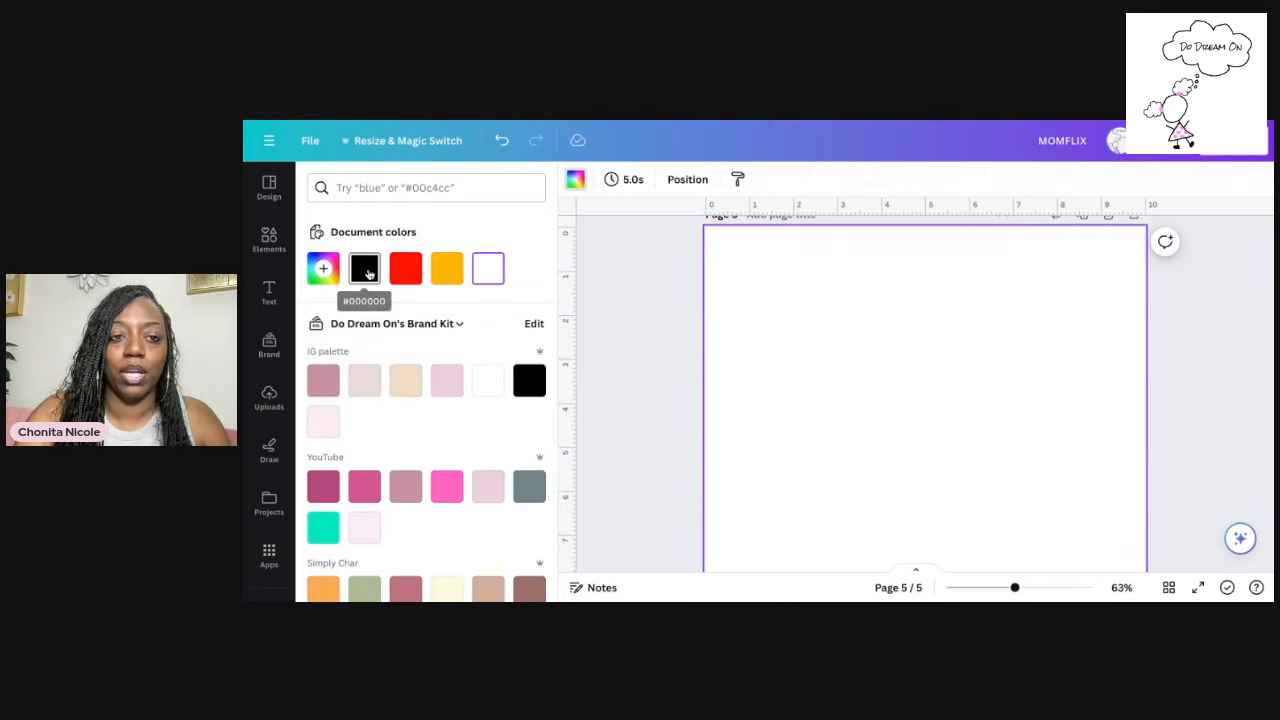
pyautogui.click(364, 268)
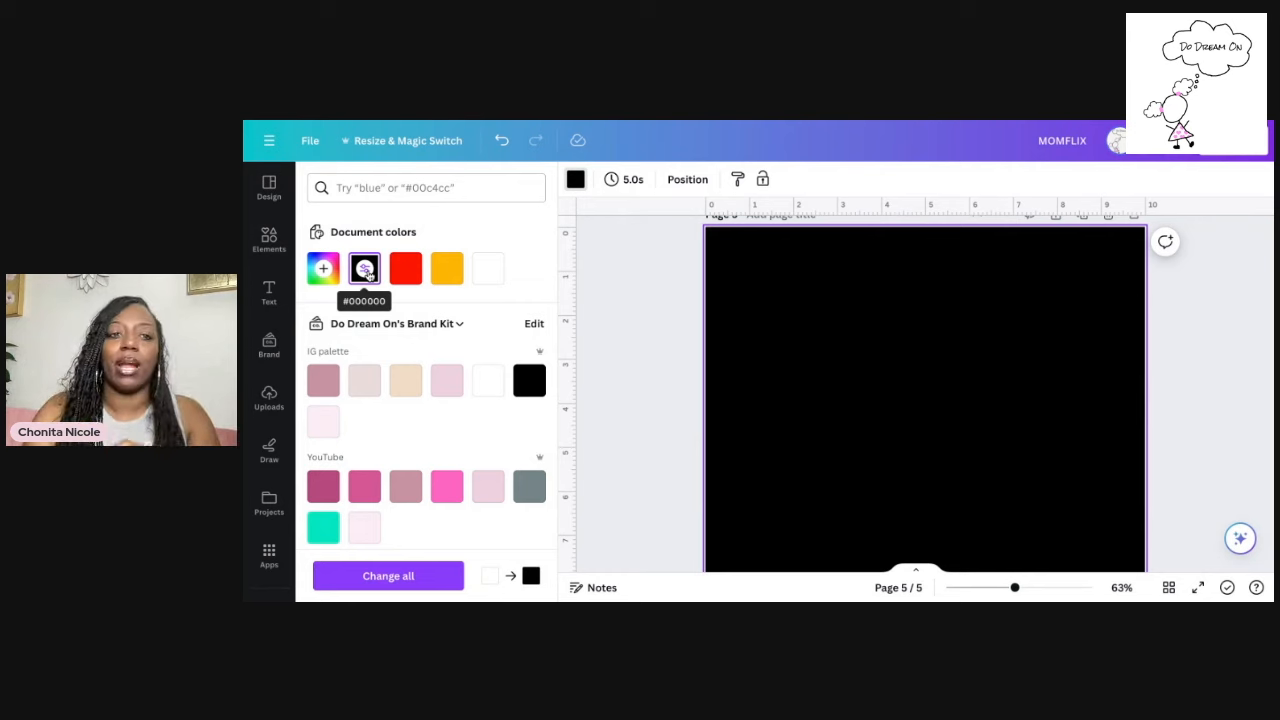
# Add a body-style text box to page 5 and make it read MOMFLIX in all capitals
pyautogui.click(268, 292)
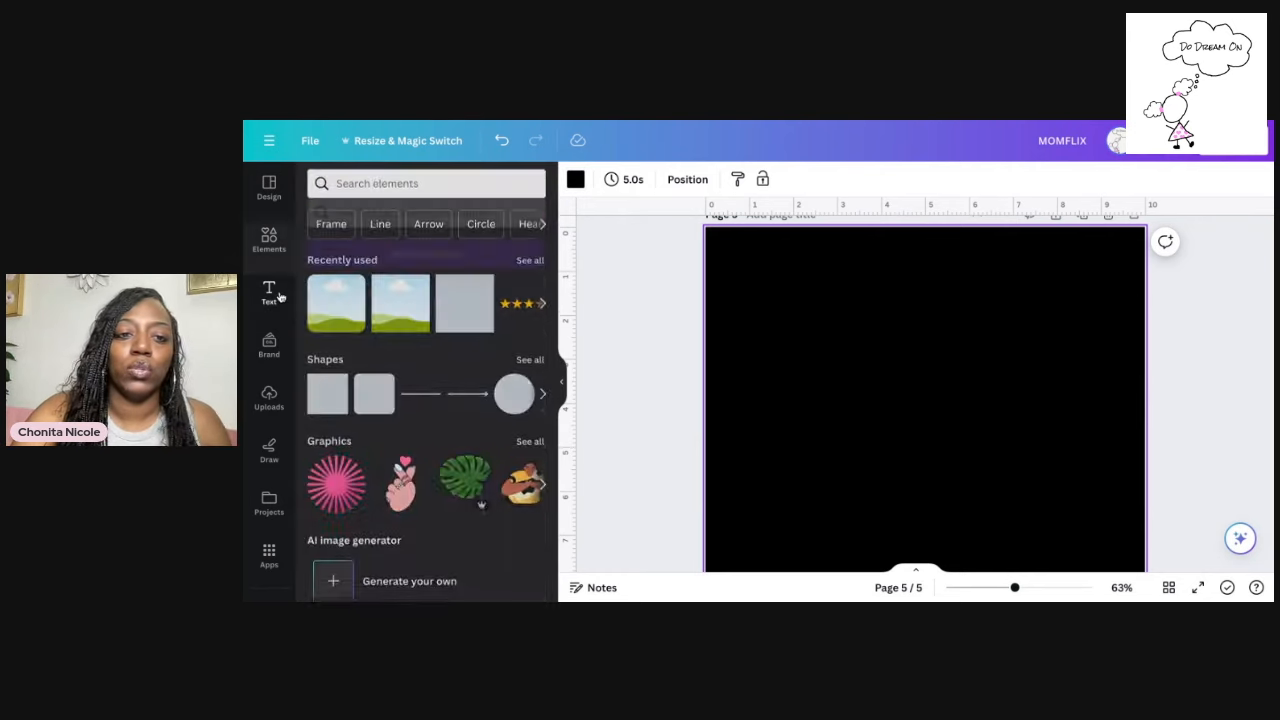
pyautogui.click(362, 386)
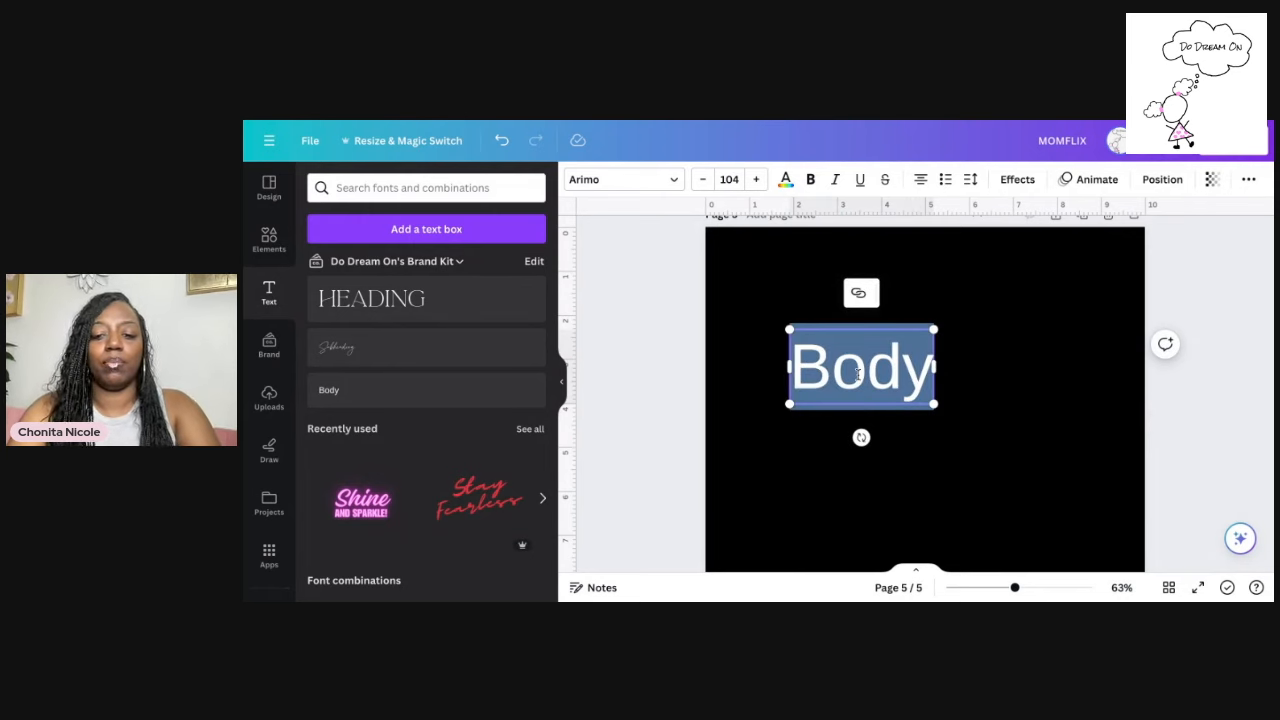
pyautogui.write('MomFLix')
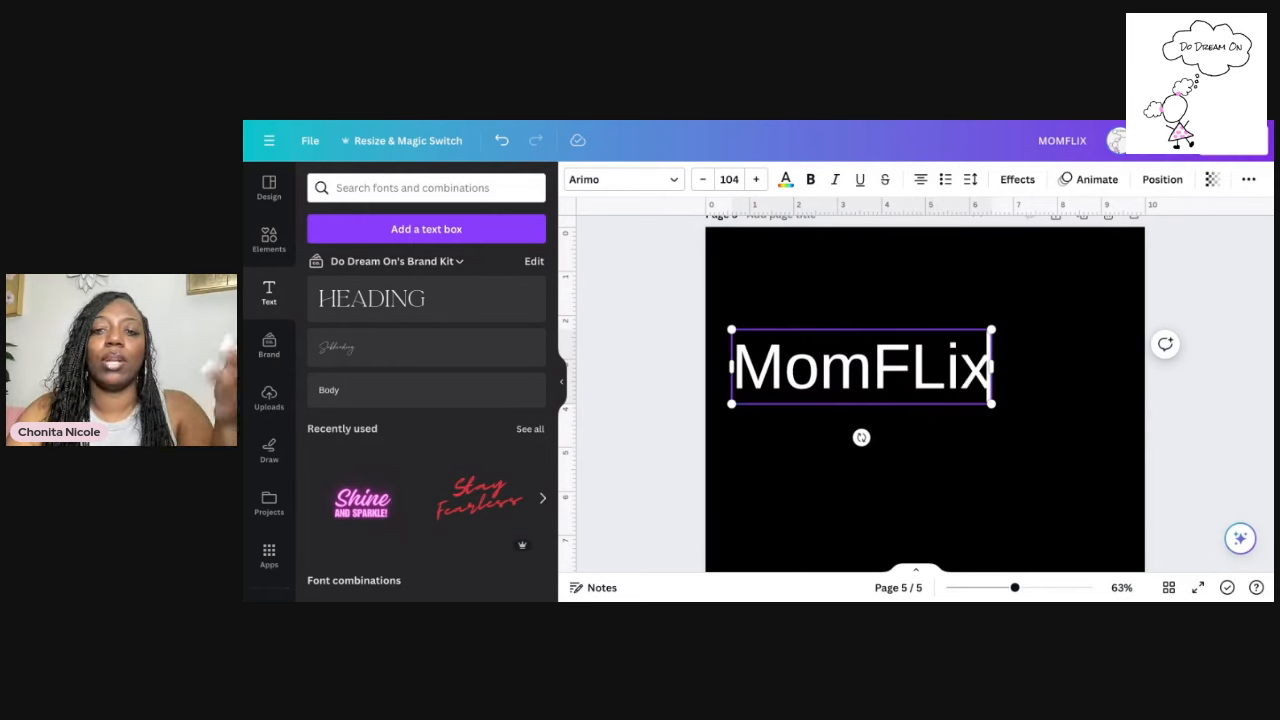
pyautogui.doubleClick(909, 373)
pyautogui.write('MO')
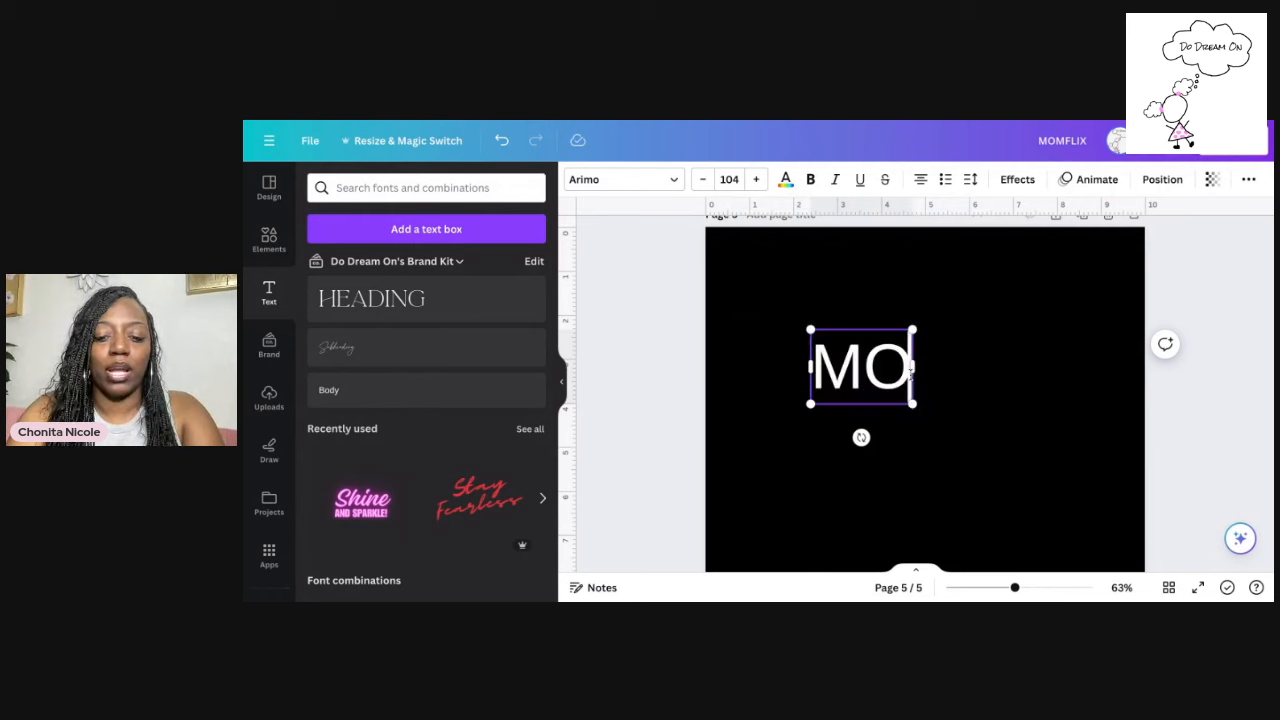
pyautogui.write('MFLIX')
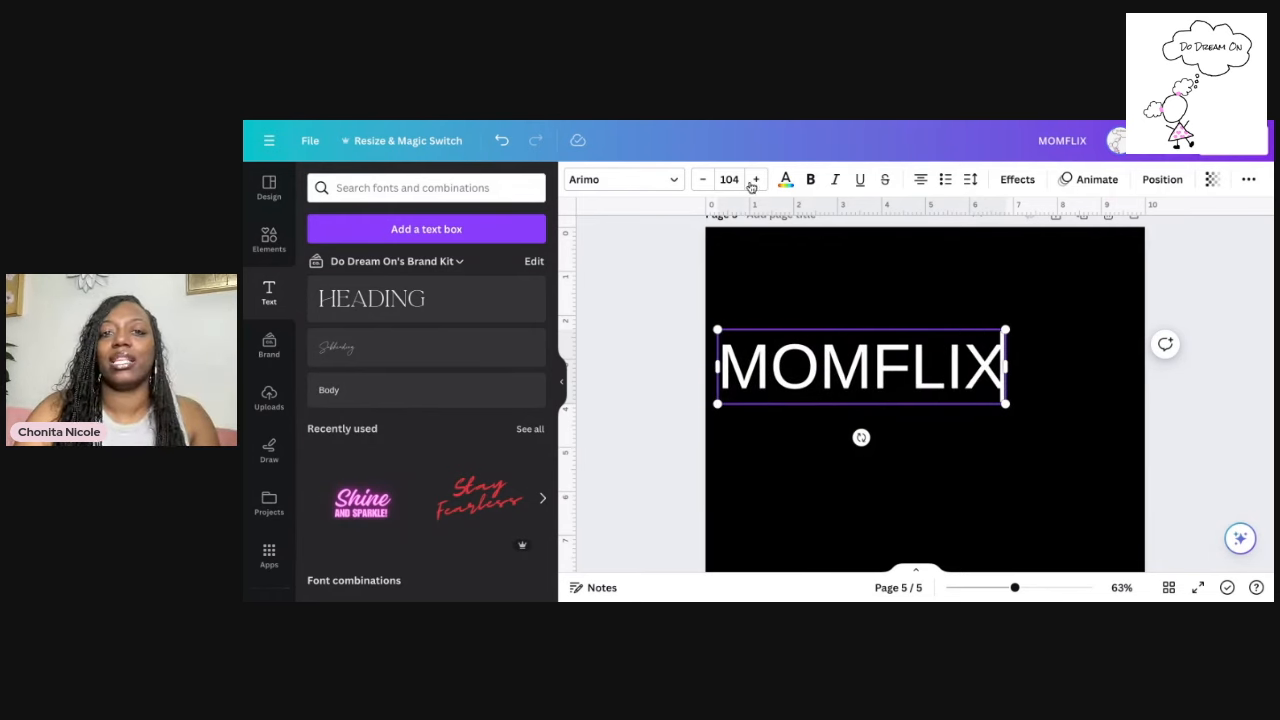
# Change the MOMFLIX title's font to Impact, shrink it to size 71.2 and place it in the page's upper-left corner
pyautogui.click(677, 180)
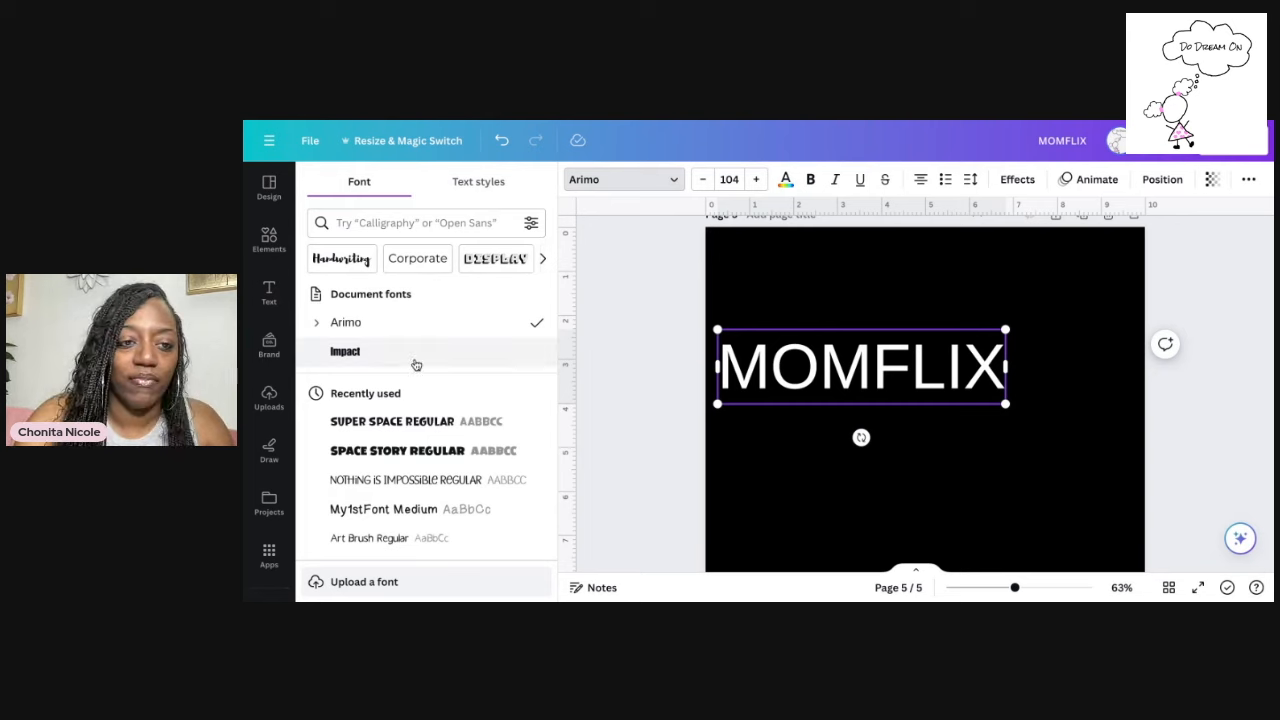
pyautogui.click(463, 360)
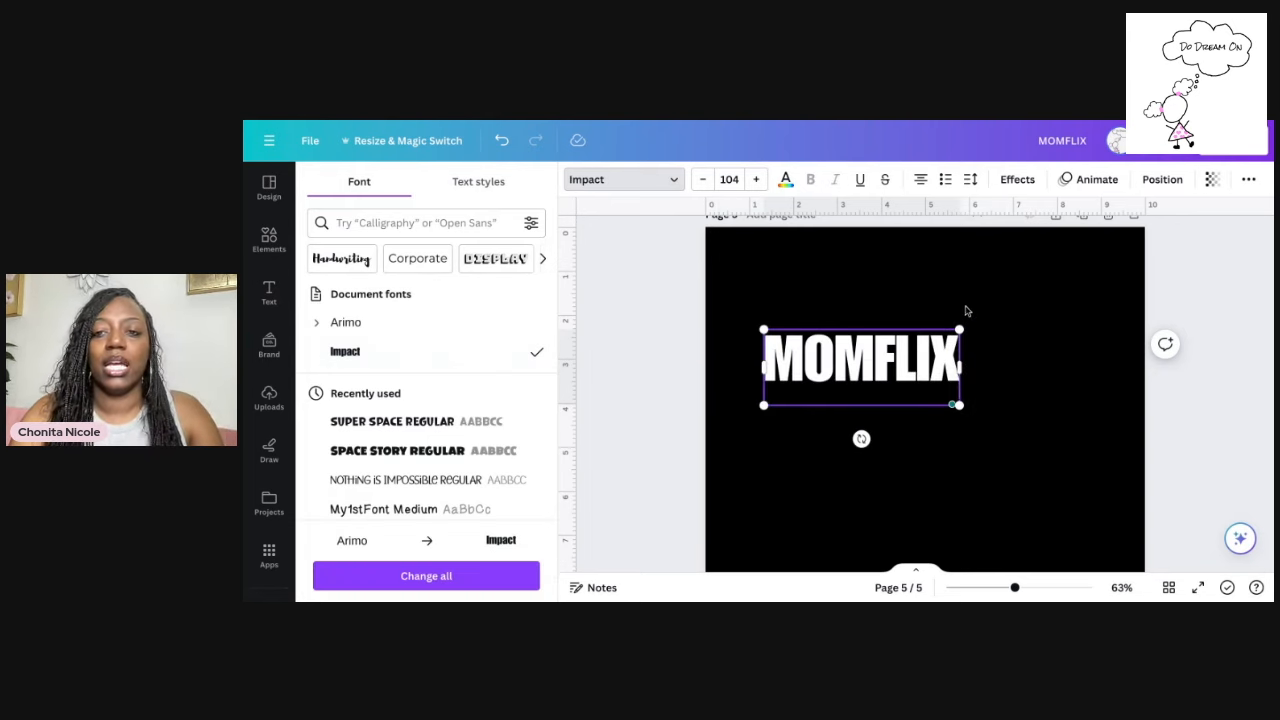
pyautogui.click(966, 311)
pyautogui.moveTo(954, 388); pyautogui.dragTo(816, 252)
# Search the text colors for red and apply the pure red swatch to the MOMFLIX title
pyautogui.click(785, 180)
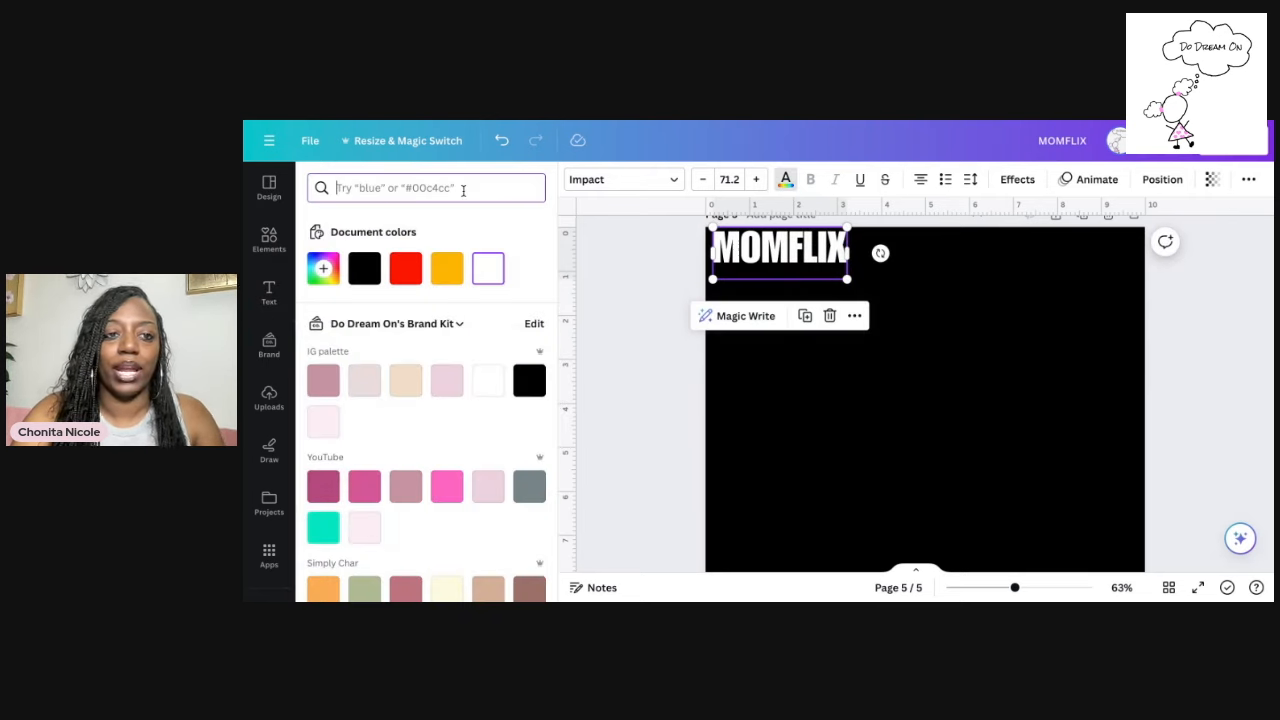
pyautogui.click(463, 190)
pyautogui.write('RED')
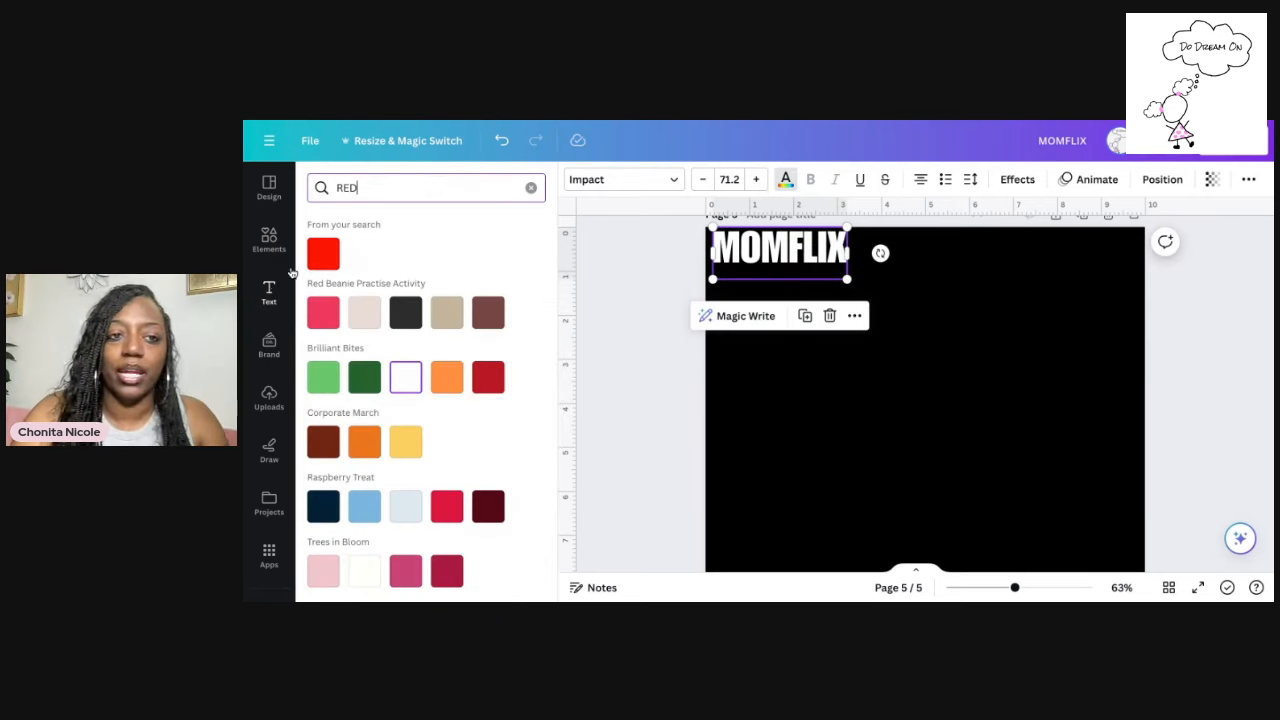
pyautogui.click(318, 258)
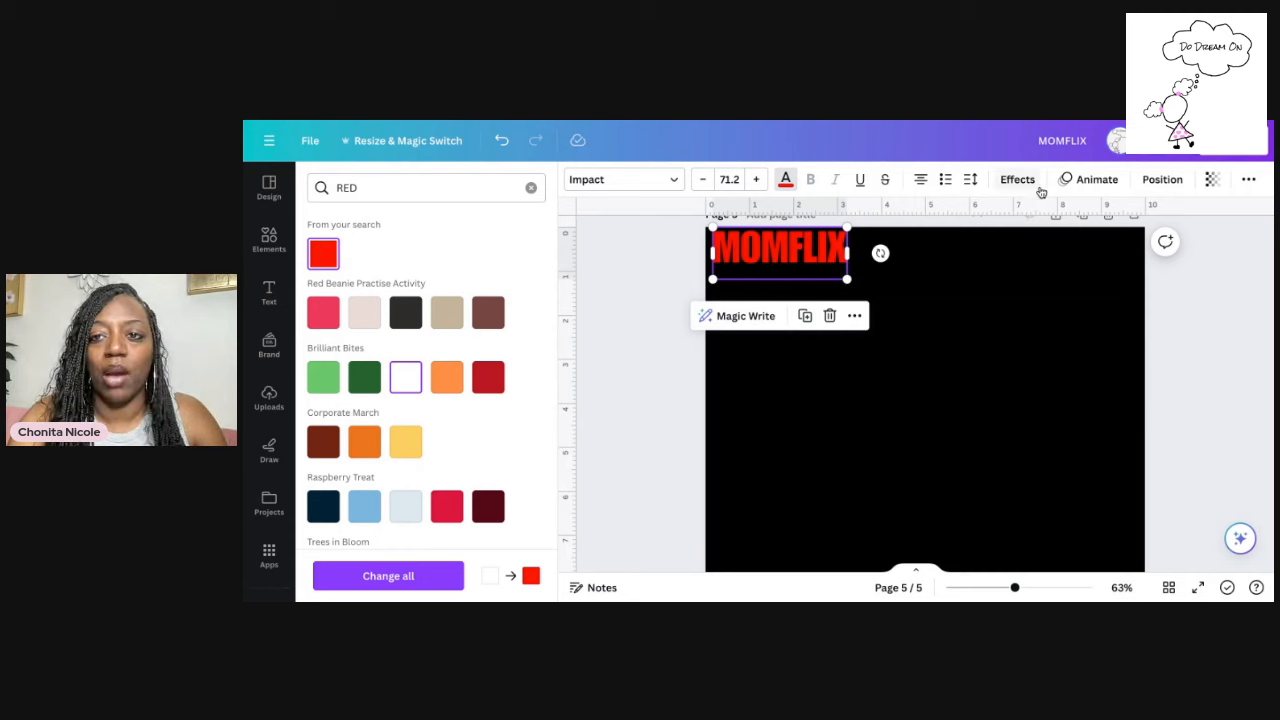
# Apply the Curve shape effect to the MOMFLIX title with a curve value of 33
pyautogui.click(1017, 180)
pyautogui.scroll(-3, 512, 418)
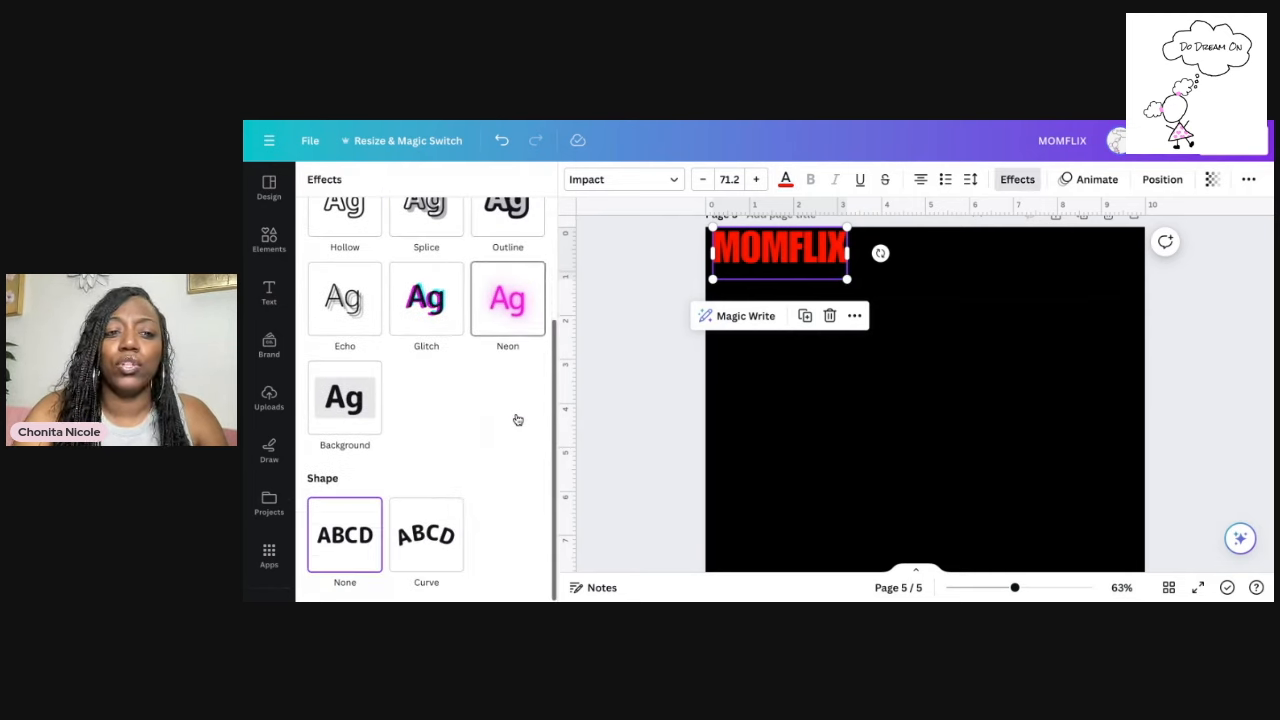
pyautogui.click(435, 530)
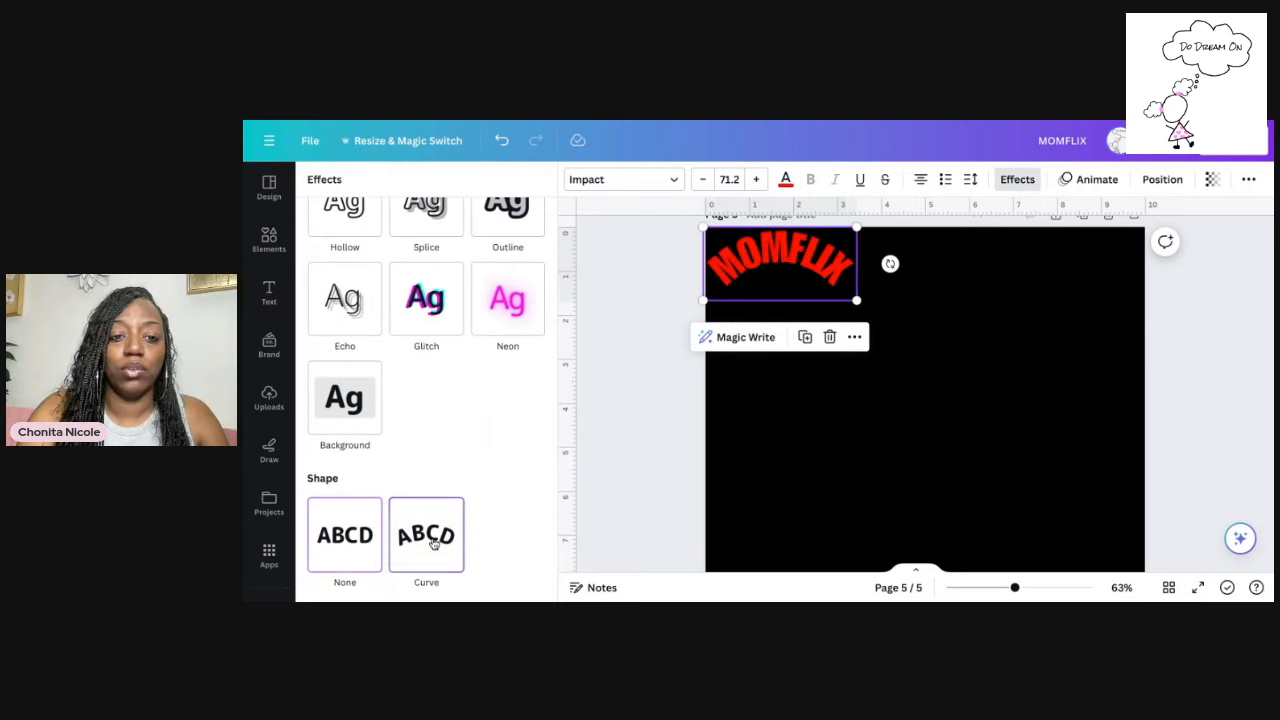
pyautogui.scroll(-1, 362, 512)
pyautogui.moveTo(426, 580); pyautogui.dragTo(466, 580)
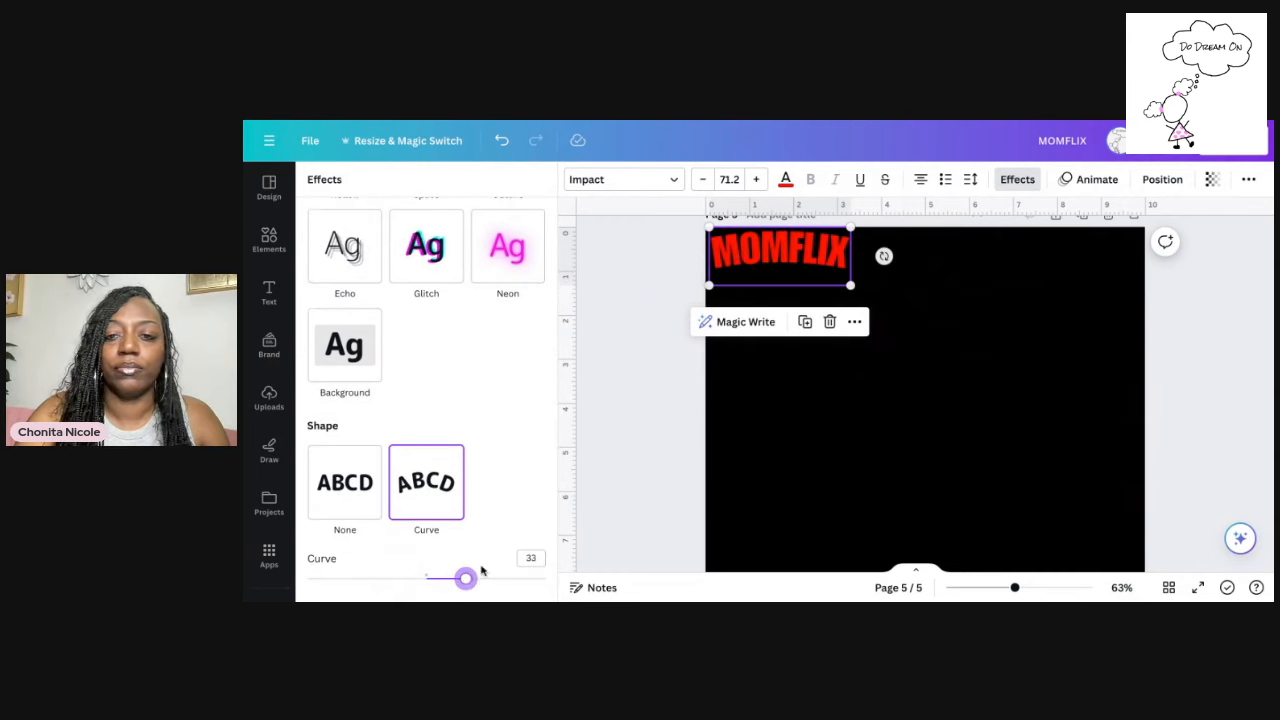
pyautogui.click(840, 427)
# Shrink the curved MOMFLIX title further and position it slightly inside the page's upper-left corner
pyautogui.click(814, 266)
pyautogui.scroll(2, 849, 394)
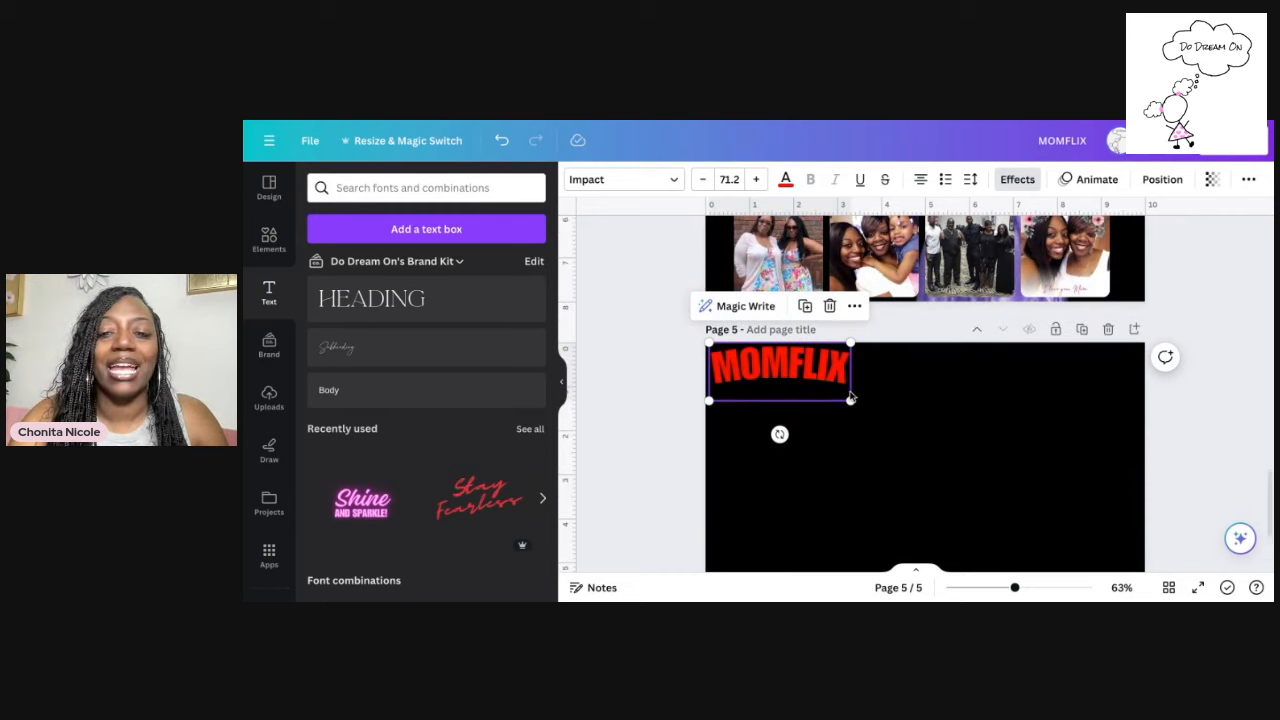
pyautogui.moveTo(849, 399); pyautogui.dragTo(800, 368)
pyautogui.click(838, 456)
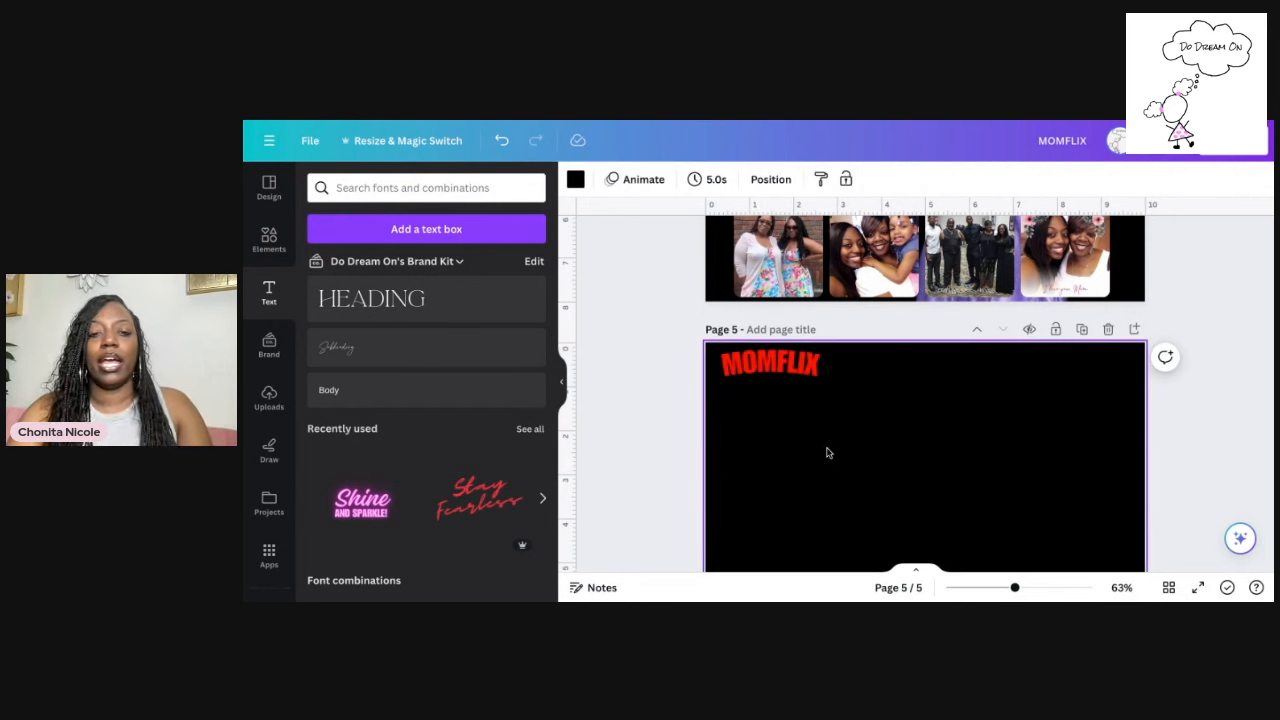
# Examine the finished page 4 header and its navigation labels as a reference for page 5
pyautogui.scroll(1, 827, 453)
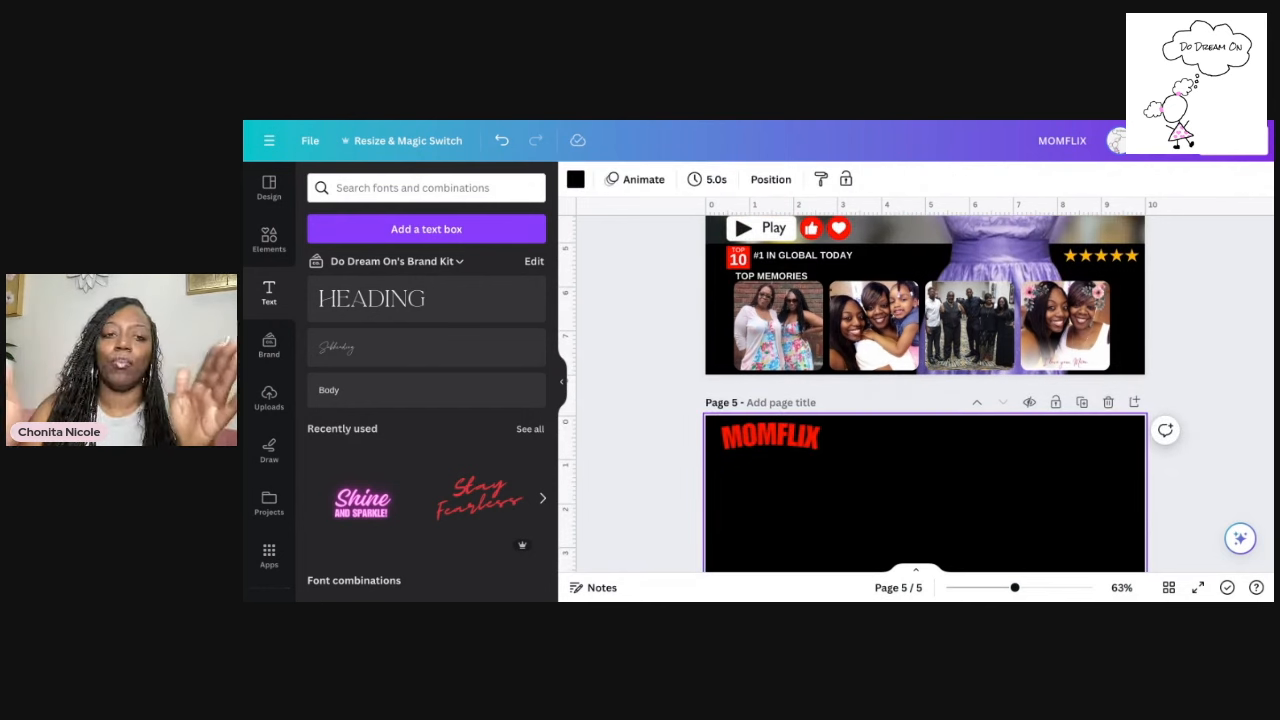
pyautogui.scroll(5, 925, 450)
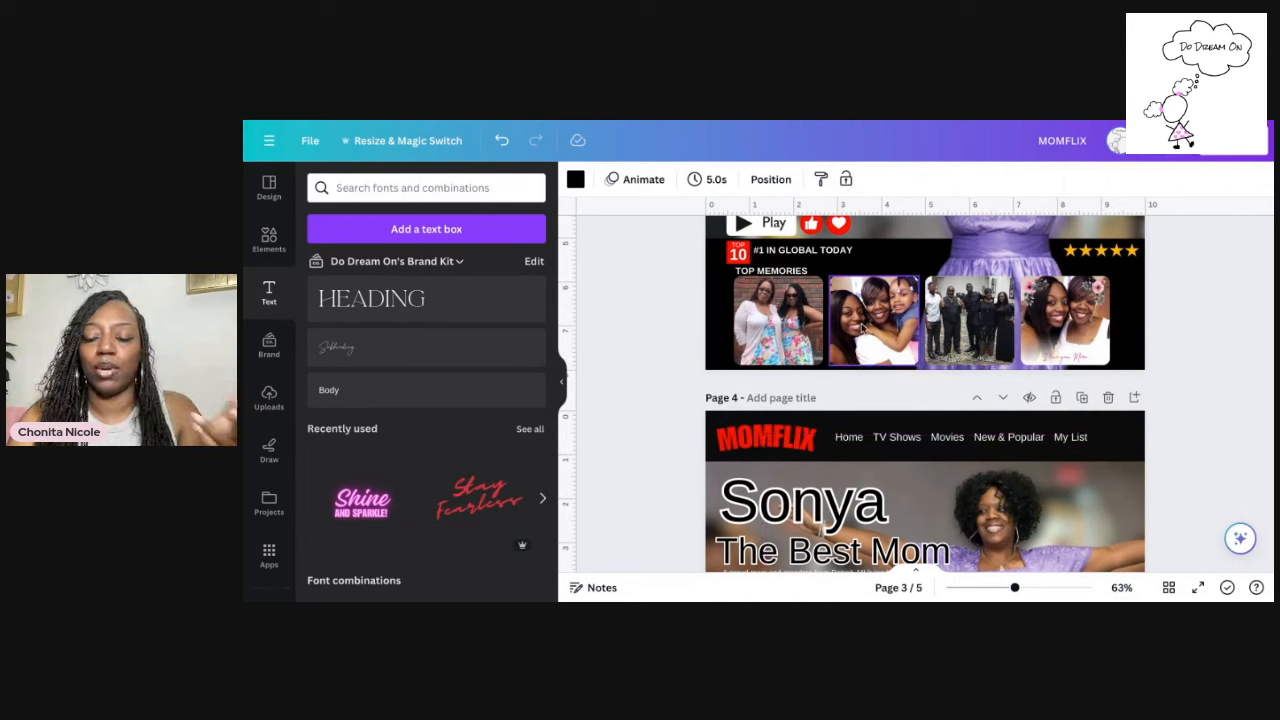
pyautogui.scroll(-3, 856, 390)
pyautogui.scroll(2, 856, 390)
pyautogui.scroll(1, 856, 390)
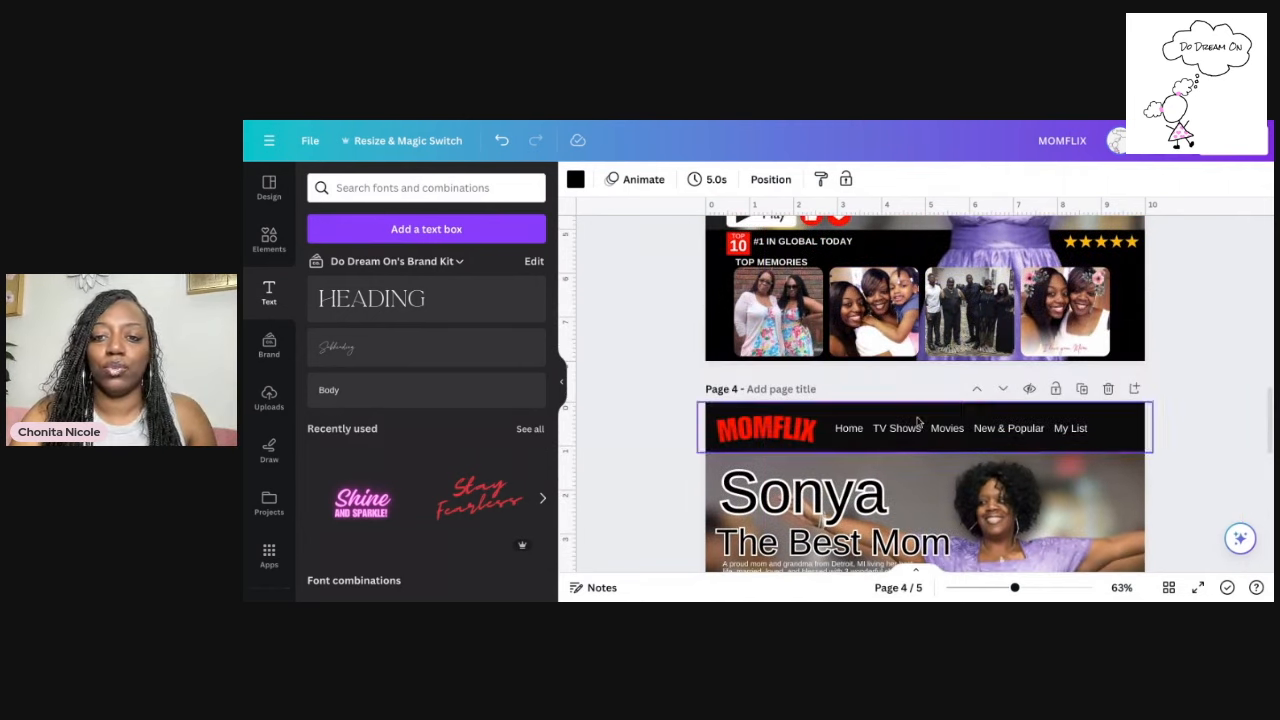
pyautogui.click(916, 429)
pyautogui.scroll(-5, 922, 436)
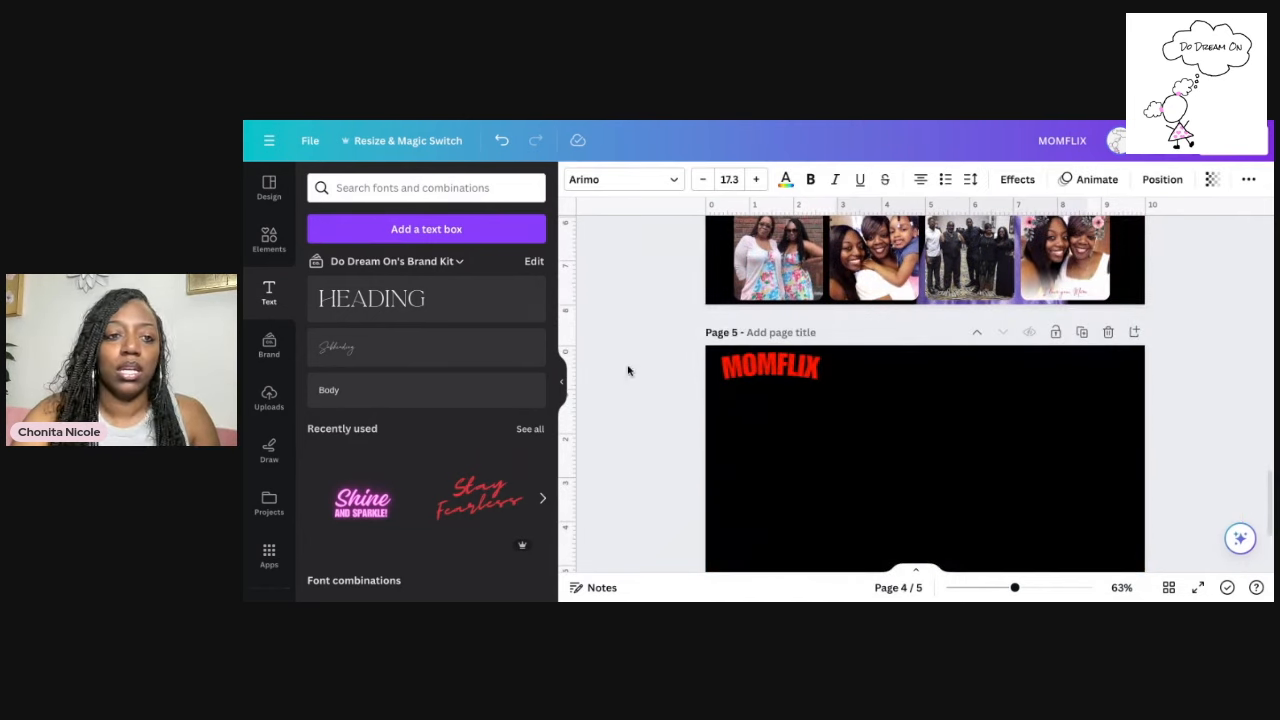
pyautogui.click(400, 390)
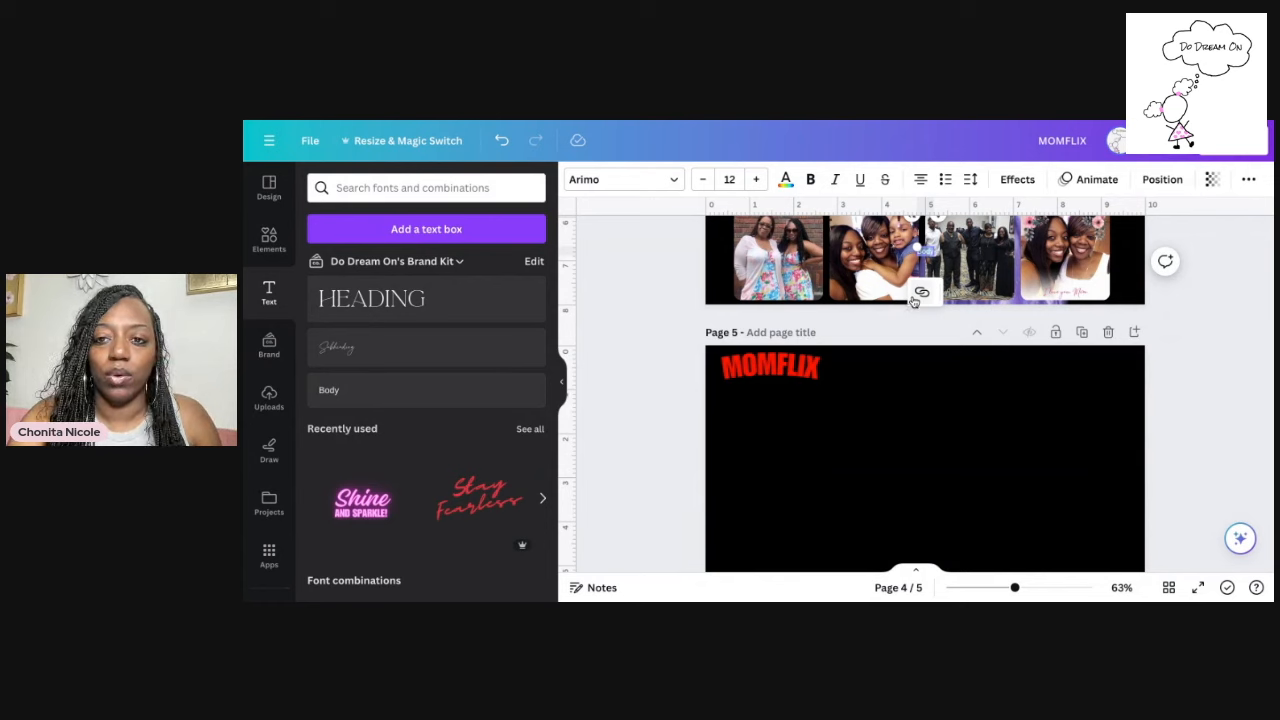
pyautogui.hotkey('ctrl', 'z')
pyautogui.click(890, 381)
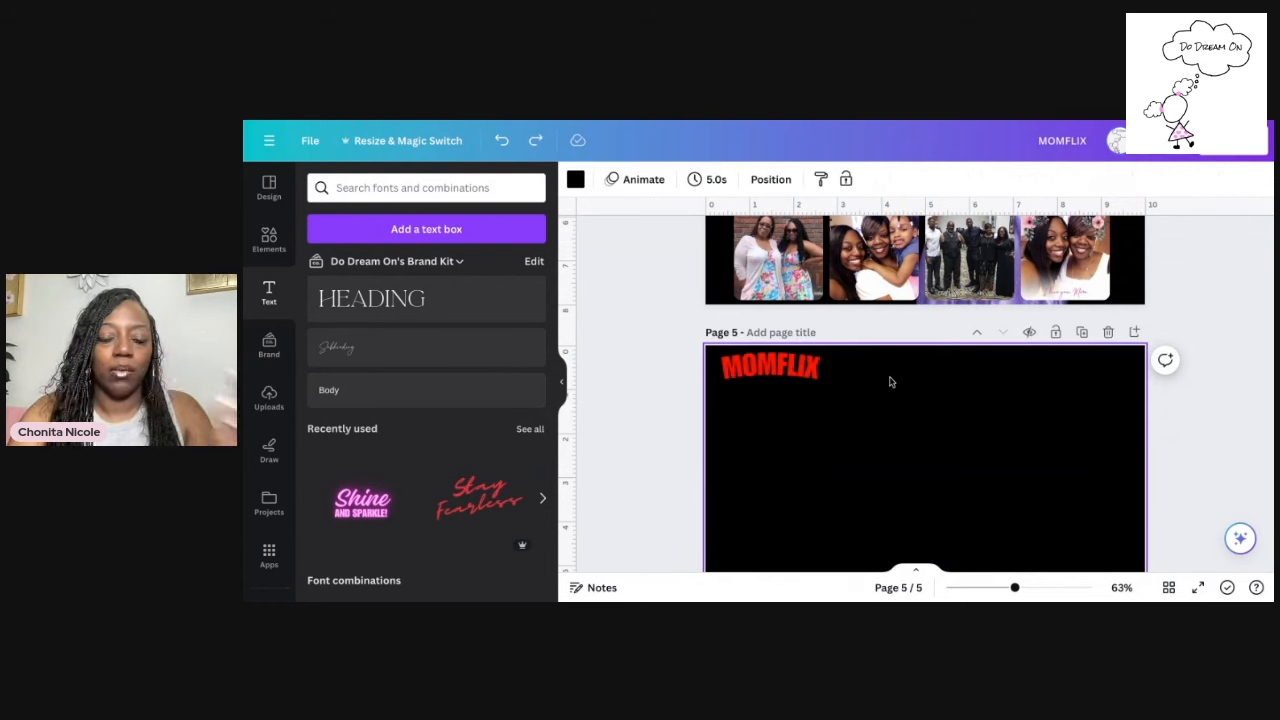
# Add a white body text reading HOME to page 5, shrink it and place it beside the MOMFLIX title
pyautogui.click(406, 399)
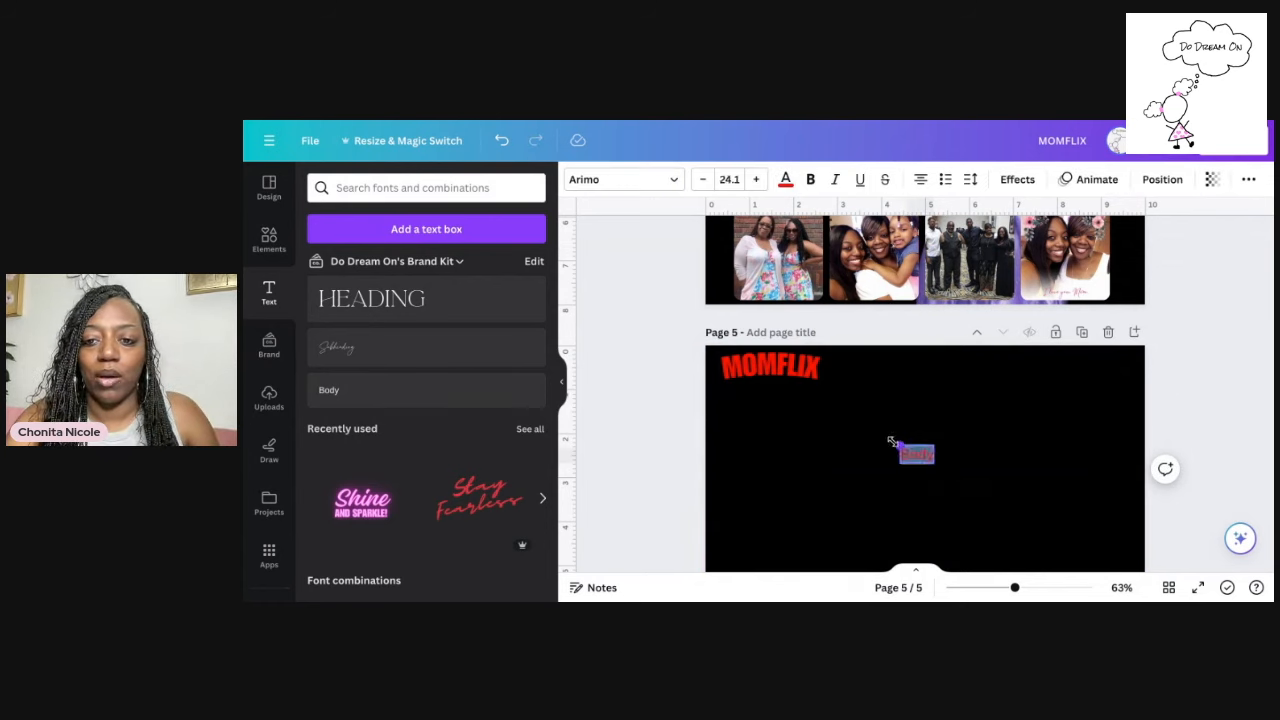
pyautogui.click(787, 179)
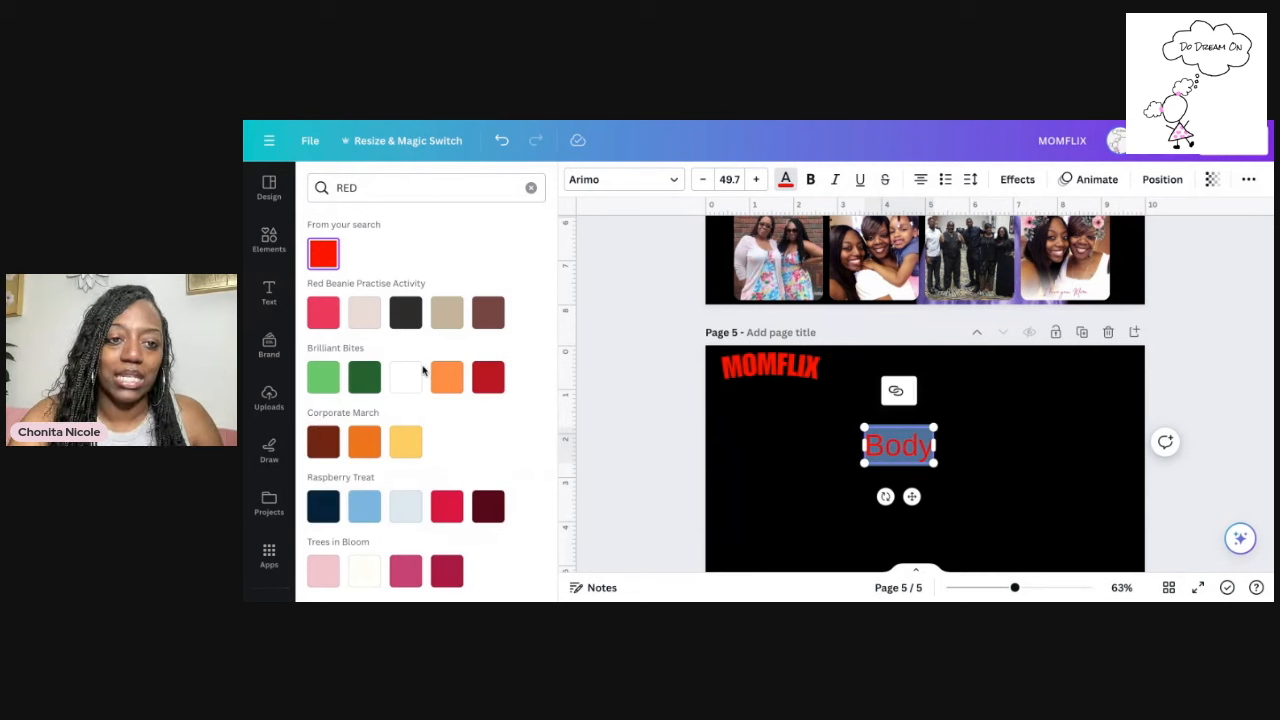
pyautogui.click(406, 377)
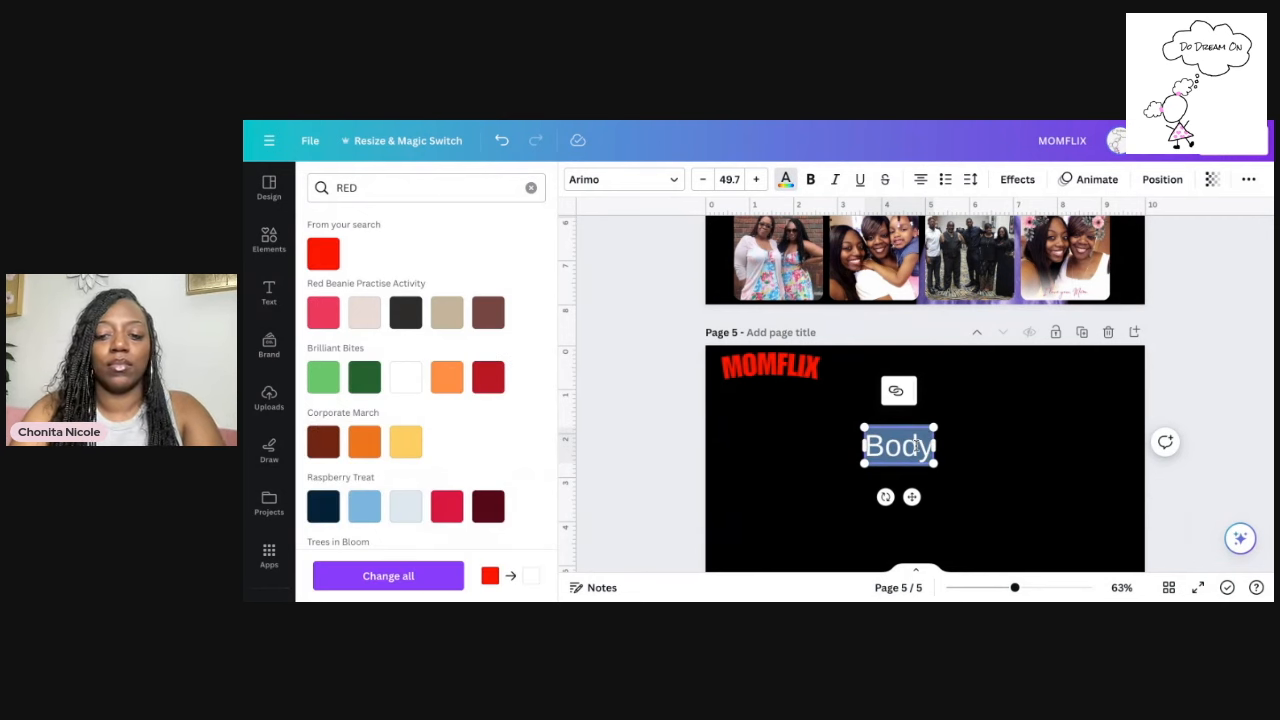
pyautogui.write('HOME')
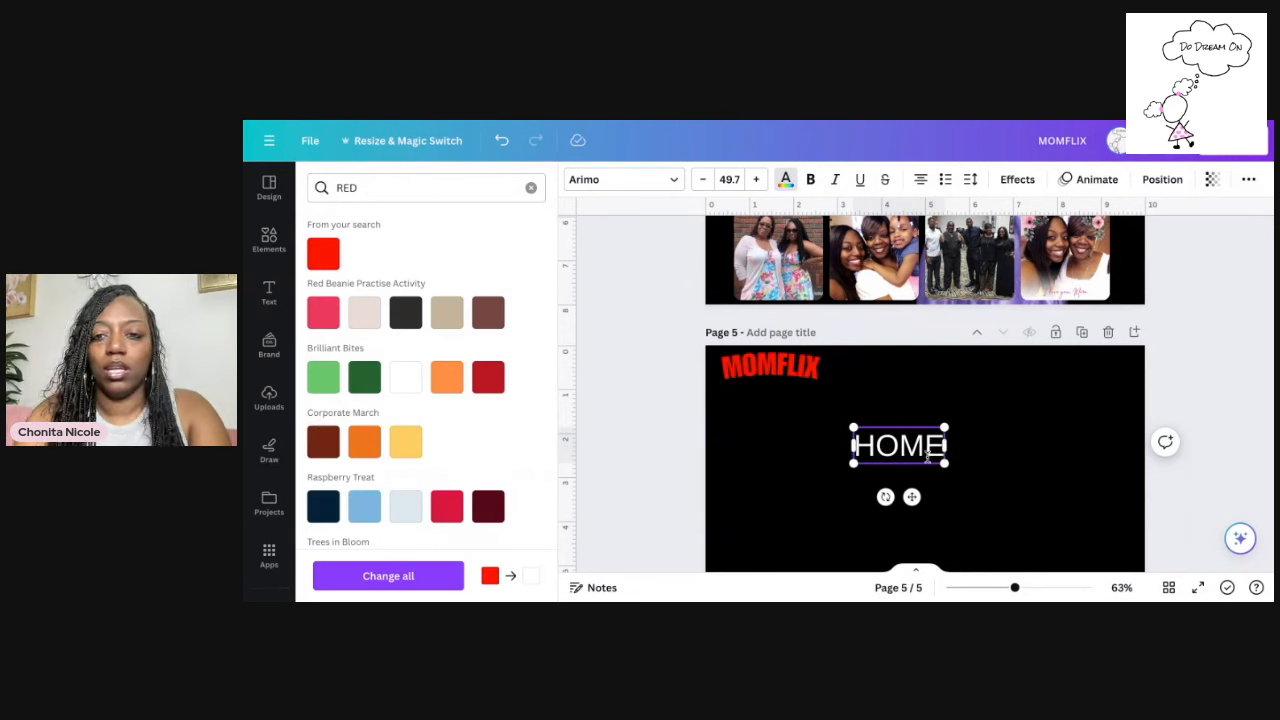
pyautogui.scroll(-1, 925, 440)
pyautogui.moveTo(934, 431); pyautogui.dragTo(1012, 401)
# Duplicate the home label along the navigation row and change the copies to "TV Shows" and "Movies"
pyautogui.hotkey('ctrl', 'd')
pyautogui.doubleClick(888, 359)
pyautogui.write('TV Shows')
pyautogui.hotkey('ctrl', 'd')
pyautogui.doubleClick(951, 390)
pyautogui.scroll(3, 950, 390)
pyautogui.scroll(-2, 950, 390)
pyautogui.write('Movies')
pyautogui.scroll(-1, 945, 395)
# Check the page 4 labels and add "New & Popular" and "My Lists" labels to the page 5 navigation row
pyautogui.doubleClick(1012, 401)
pyautogui.scroll(4, 1012, 401)
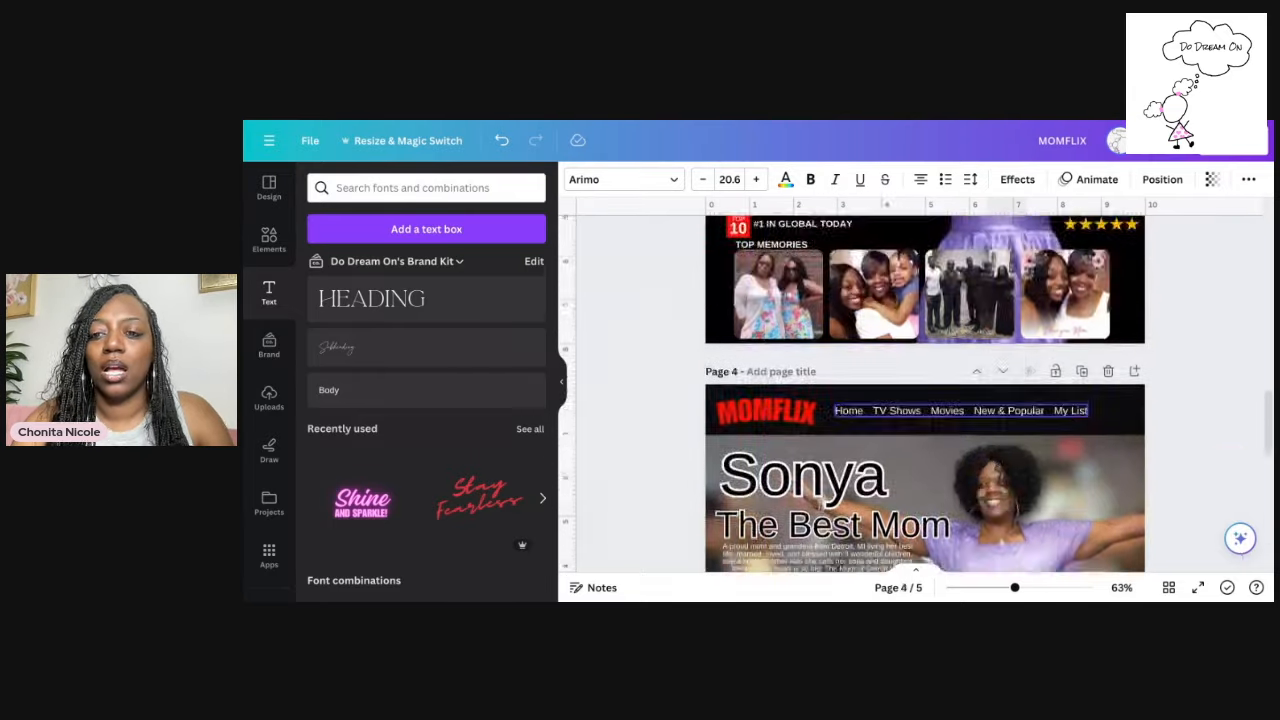
pyautogui.scroll(-4, 1012, 401)
pyautogui.write('New & Popular')
pyautogui.hotkey('ctrl', 'd')
pyautogui.moveTo(1022, 343); pyautogui.dragTo(1088, 336)
pyautogui.write('My Lists')
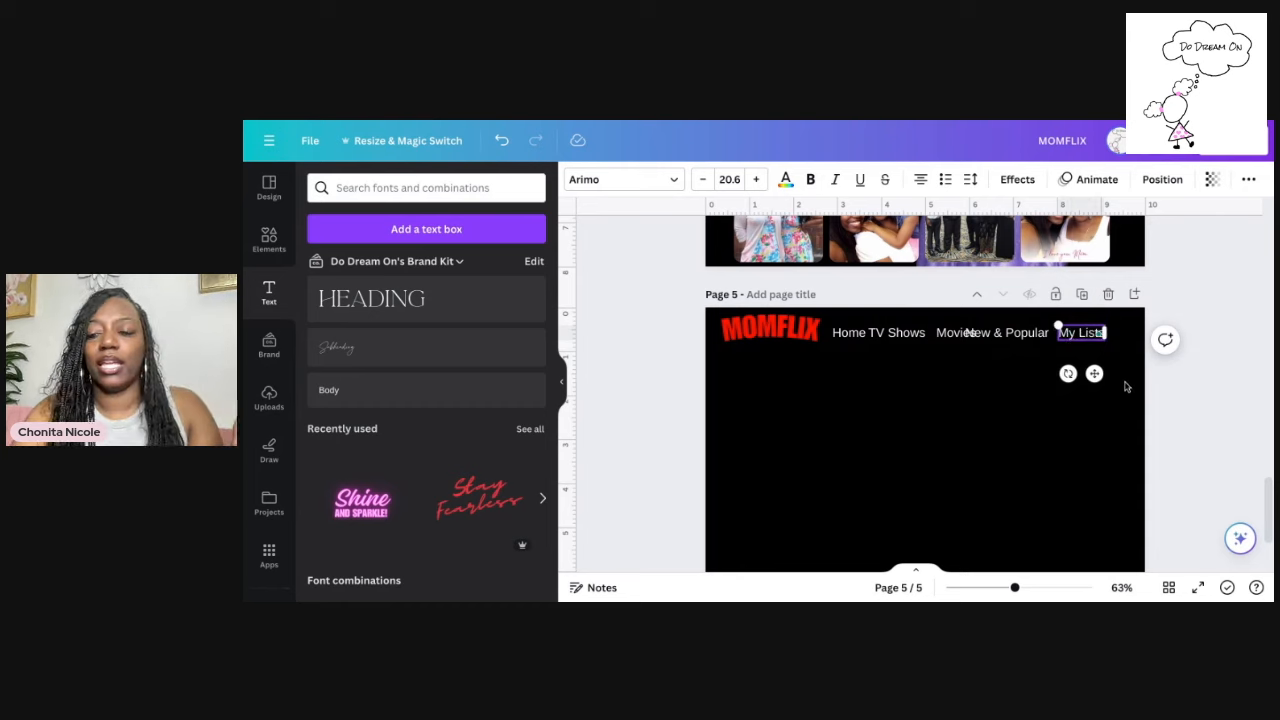
pyautogui.click(1130, 428)
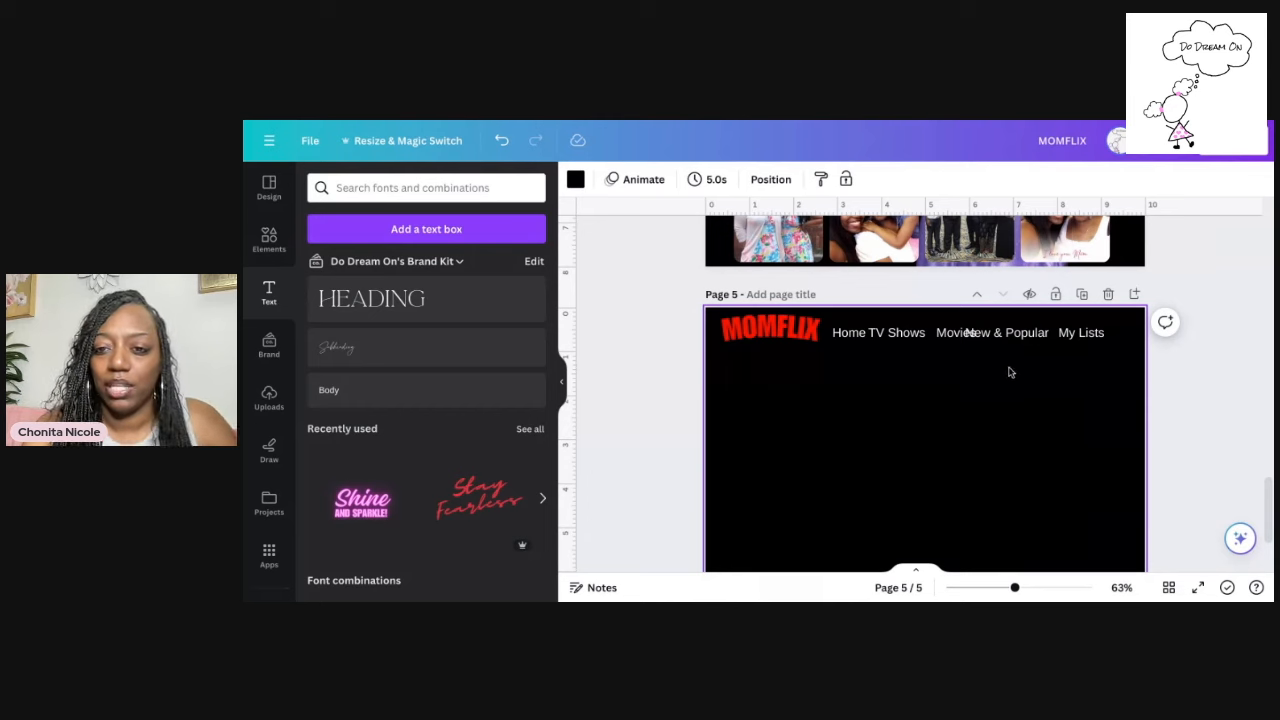
# Move the overlapping navigation labels apart along the row so each one stands separately
pyautogui.moveTo(962, 334); pyautogui.dragTo(937, 333)
pyautogui.moveTo(1082, 334); pyautogui.dragTo(1049, 332)
pyautogui.moveTo(954, 333); pyautogui.dragTo(968, 333)
# Select all five navigation labels, space them evenly with Tidy up and group them
pyautogui.moveTo(1128, 338); pyautogui.dragTo(841, 340)
pyautogui.click(1159, 182)
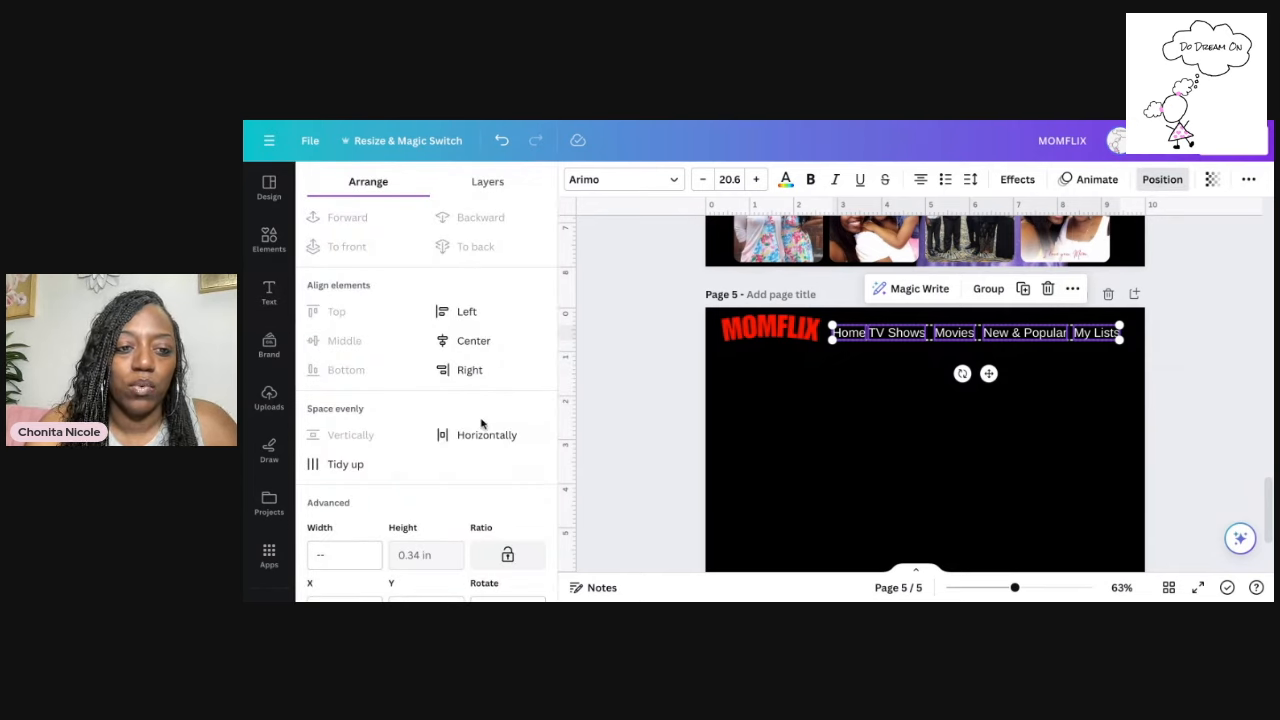
pyautogui.click(343, 465)
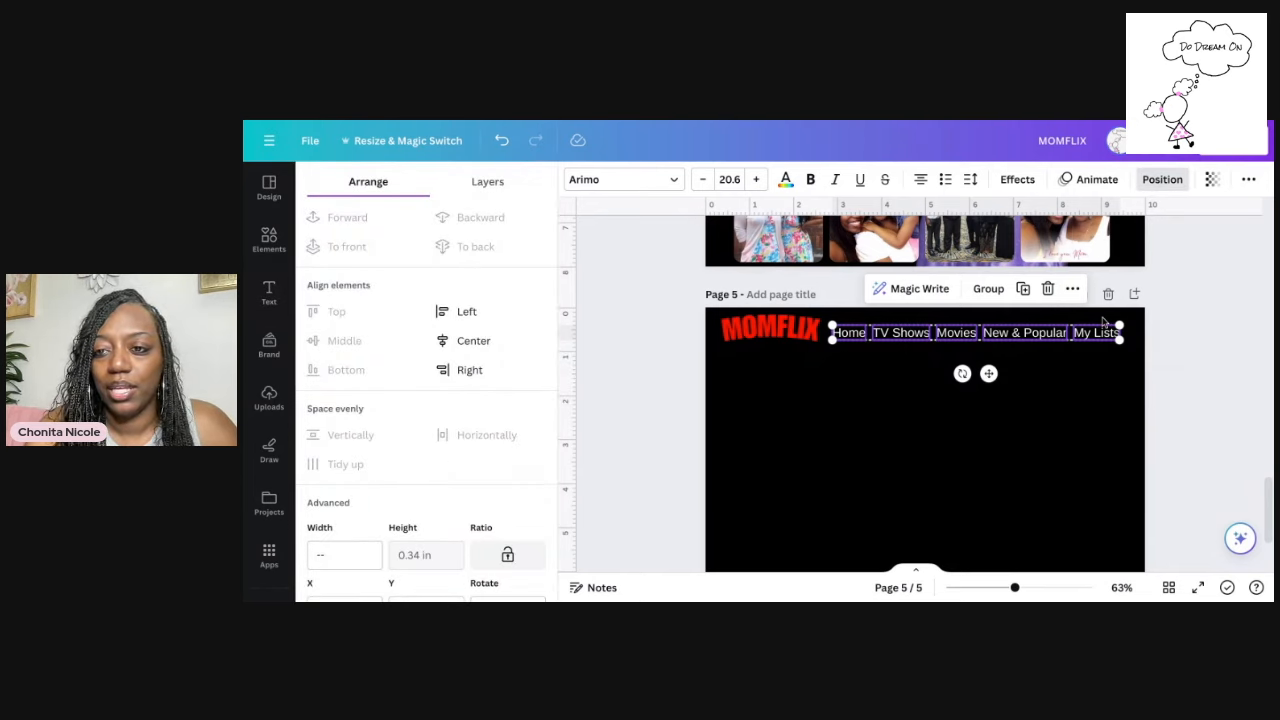
pyautogui.click(988, 288)
pyautogui.click(1057, 400)
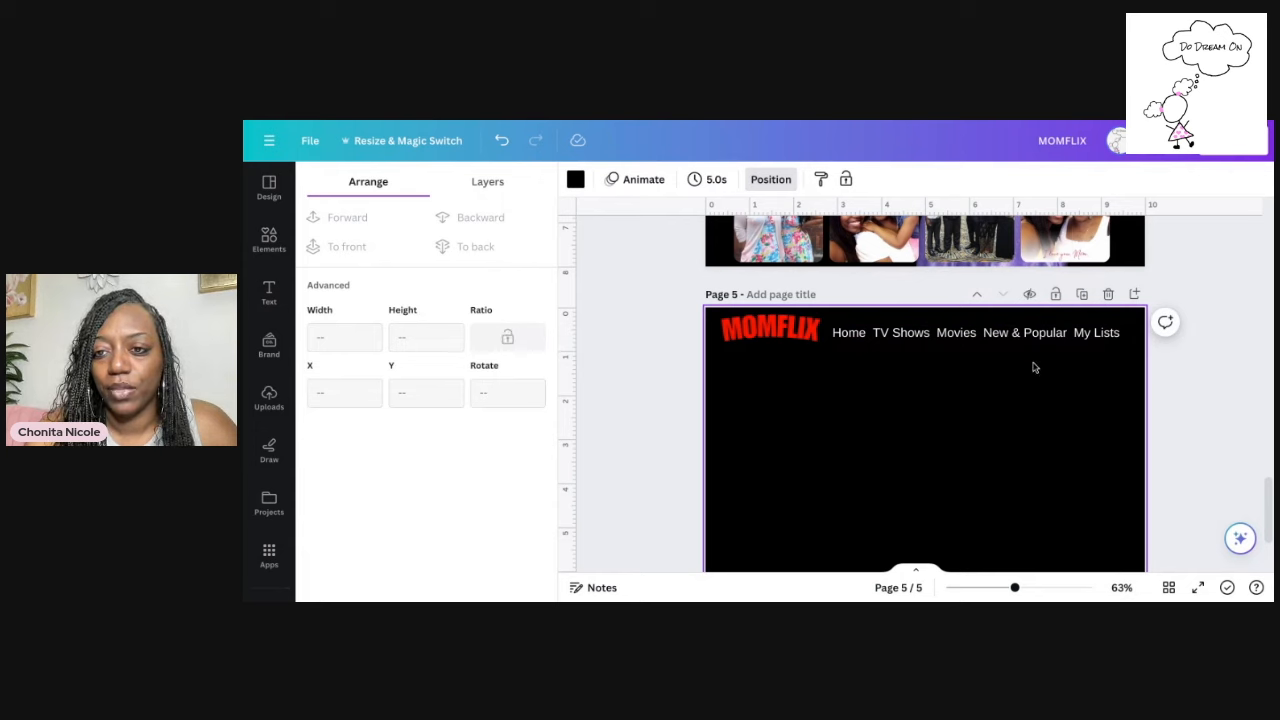
# Move the grouped navigation labels closer to the MOMFLIX logo, at about X 2.66 in and Y 0.4 in
pyautogui.click(1014, 338)
pyautogui.moveTo(1014, 338); pyautogui.dragTo(1012, 333)
pyautogui.moveTo(1116, 326); pyautogui.dragTo(1116, 330)
pyautogui.click(1006, 403)
pyautogui.click(833, 334)
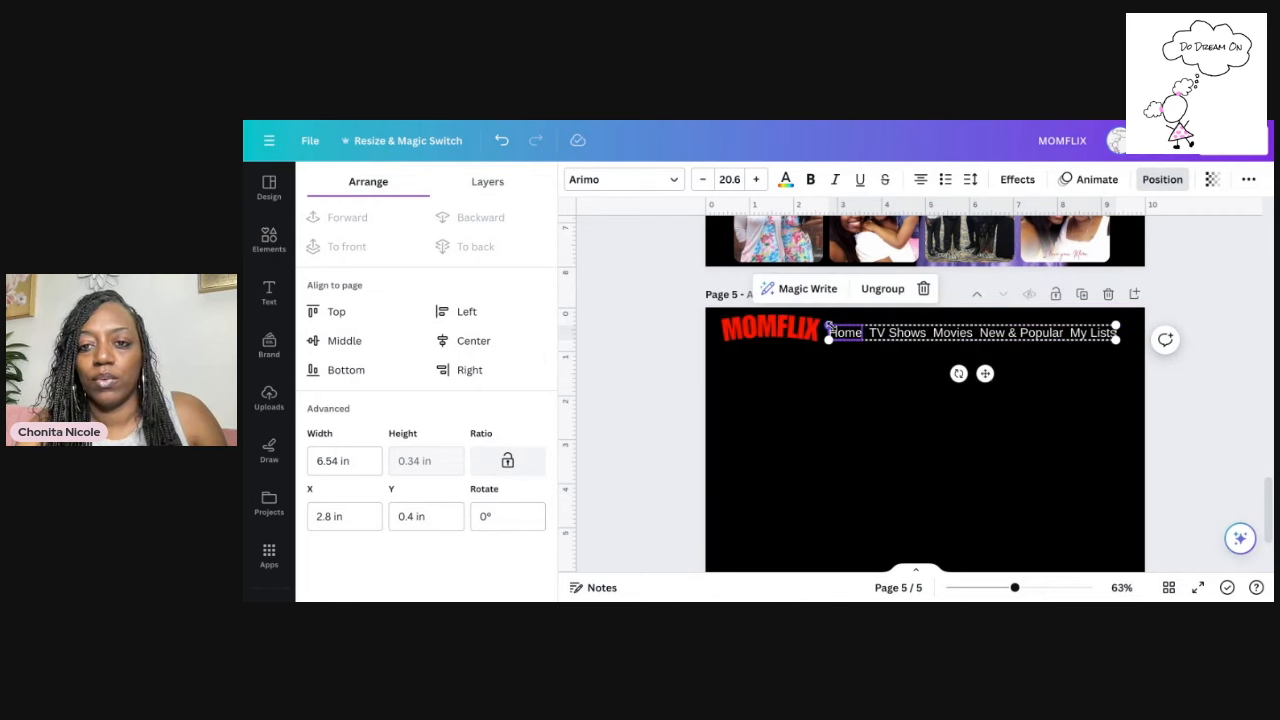
pyautogui.click(851, 369)
pyautogui.moveTo(851, 343); pyautogui.dragTo(862, 338)
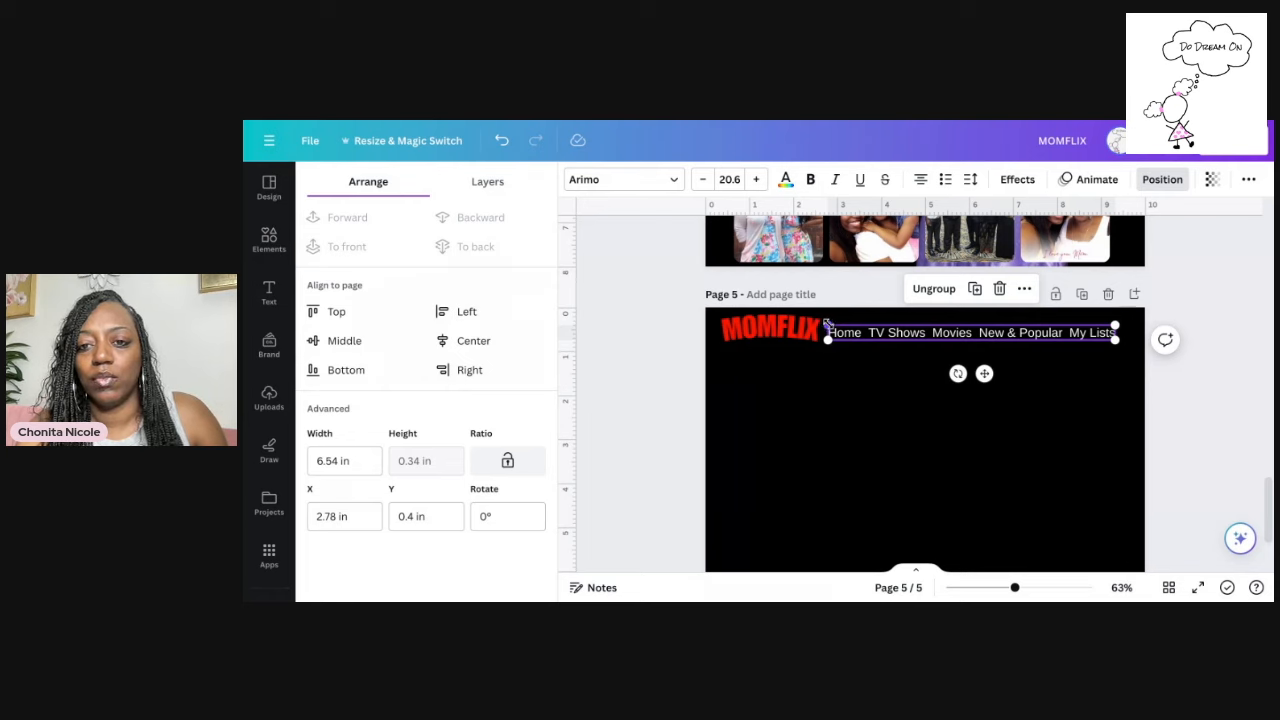
pyautogui.click(960, 335)
pyautogui.moveTo(963, 336); pyautogui.dragTo(961, 328)
pyautogui.click(1095, 383)
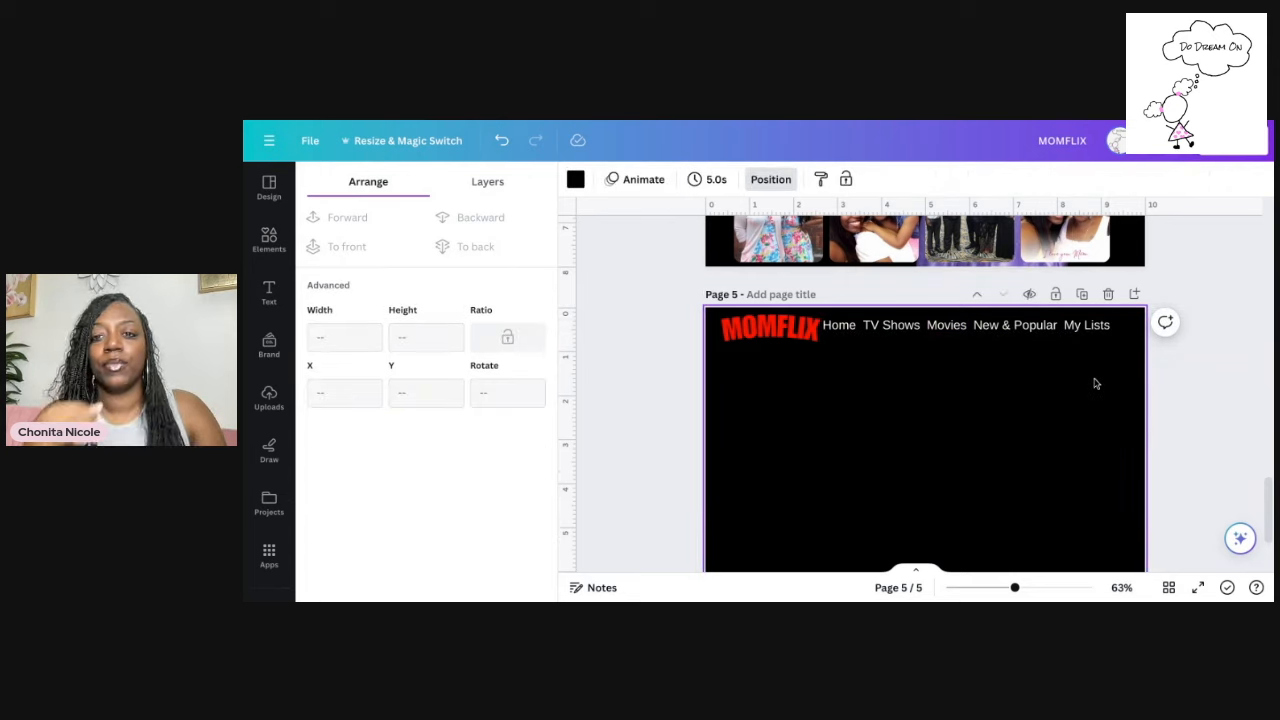
pyautogui.click(1009, 330)
pyautogui.moveTo(1009, 330); pyautogui.dragTo(1010, 338)
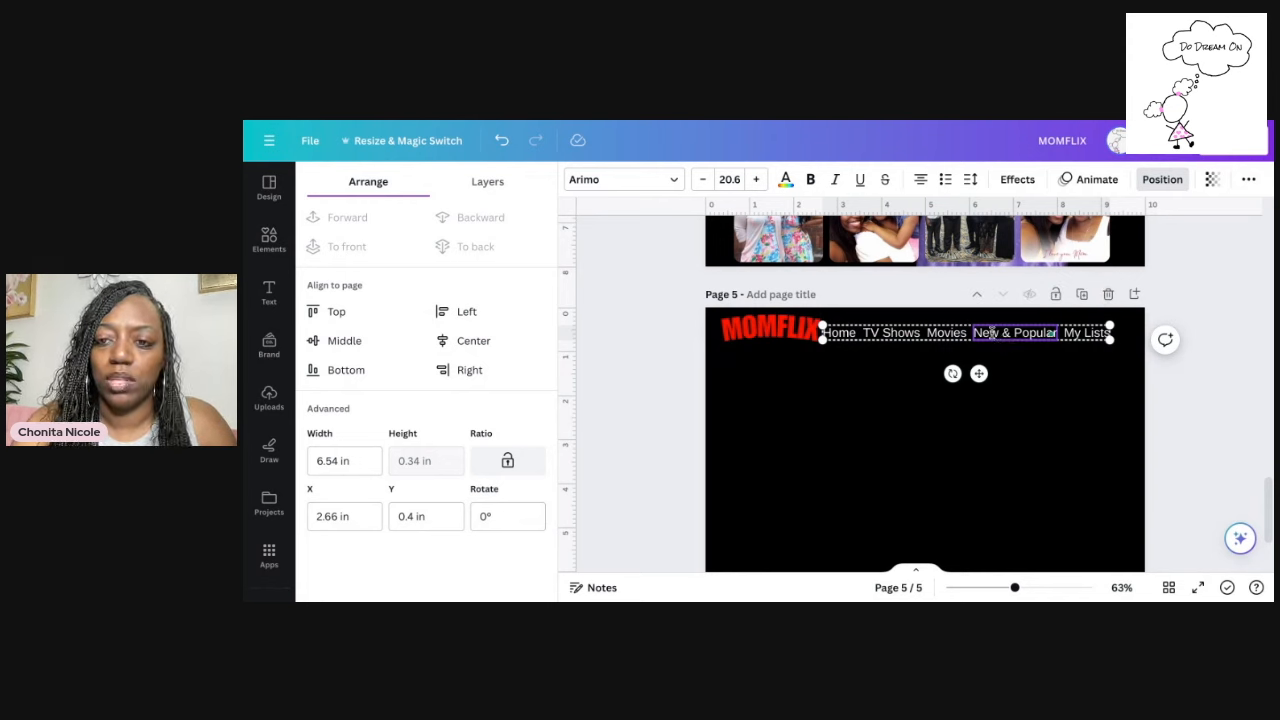
pyautogui.moveTo(983, 375); pyautogui.dragTo(983, 369)
pyautogui.click(1075, 421)
pyautogui.scroll(4, 1072, 414)
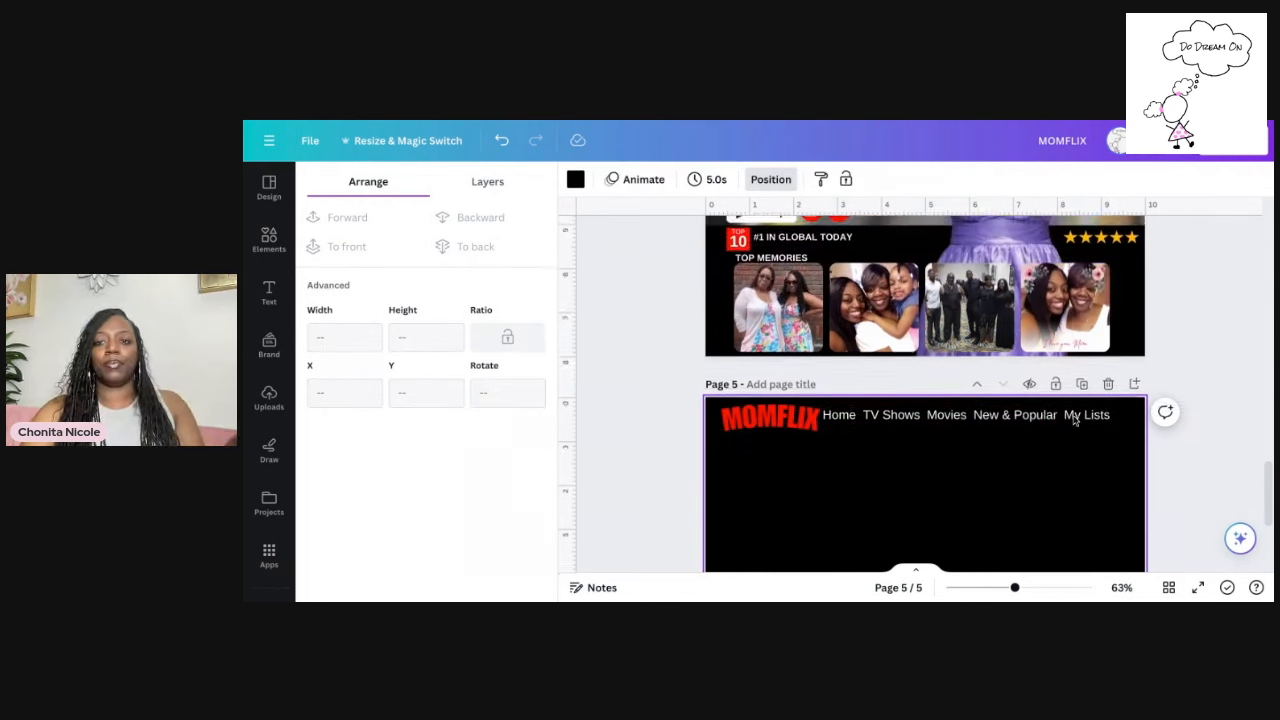
pyautogui.scroll(-4, 1072, 414)
pyautogui.scroll(-1, 872, 403)
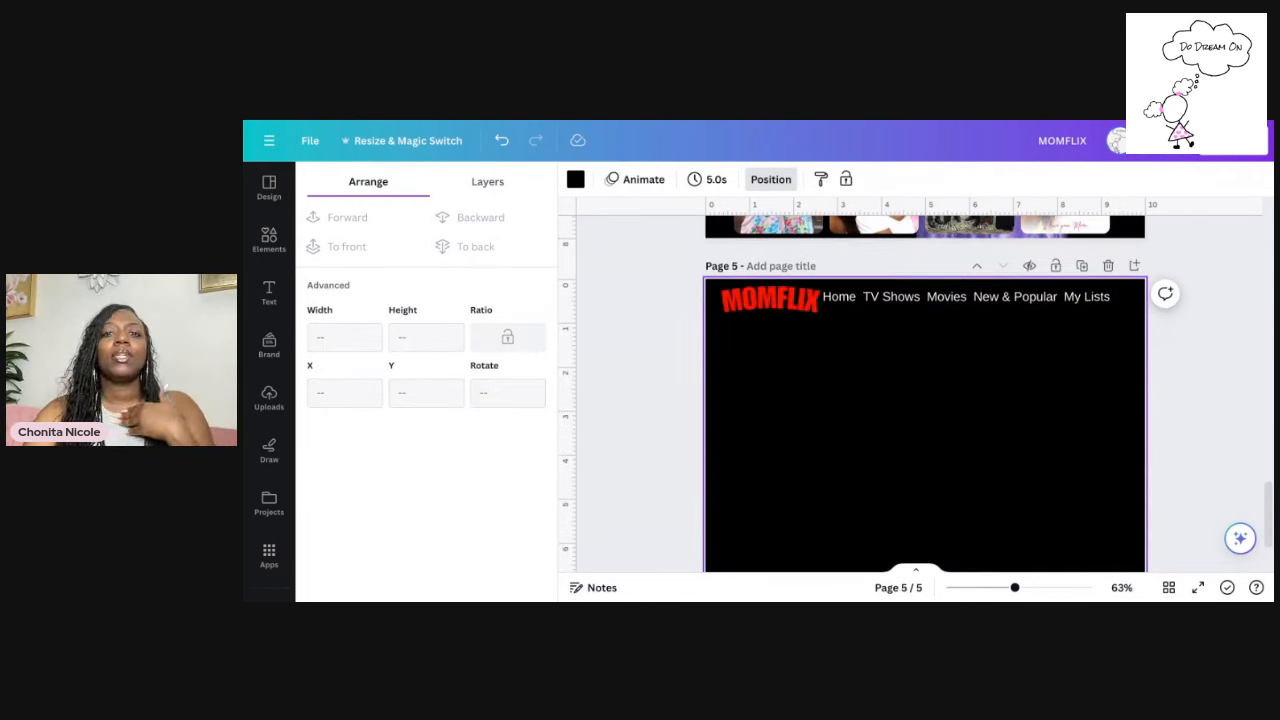
# Try the uploaded portrait in the floral top on page 5, widening it across most of the page
pyautogui.click(269, 345)
pyautogui.click(269, 398)
pyautogui.scroll(-4, 454, 380)
pyautogui.scroll(-3, 454, 380)
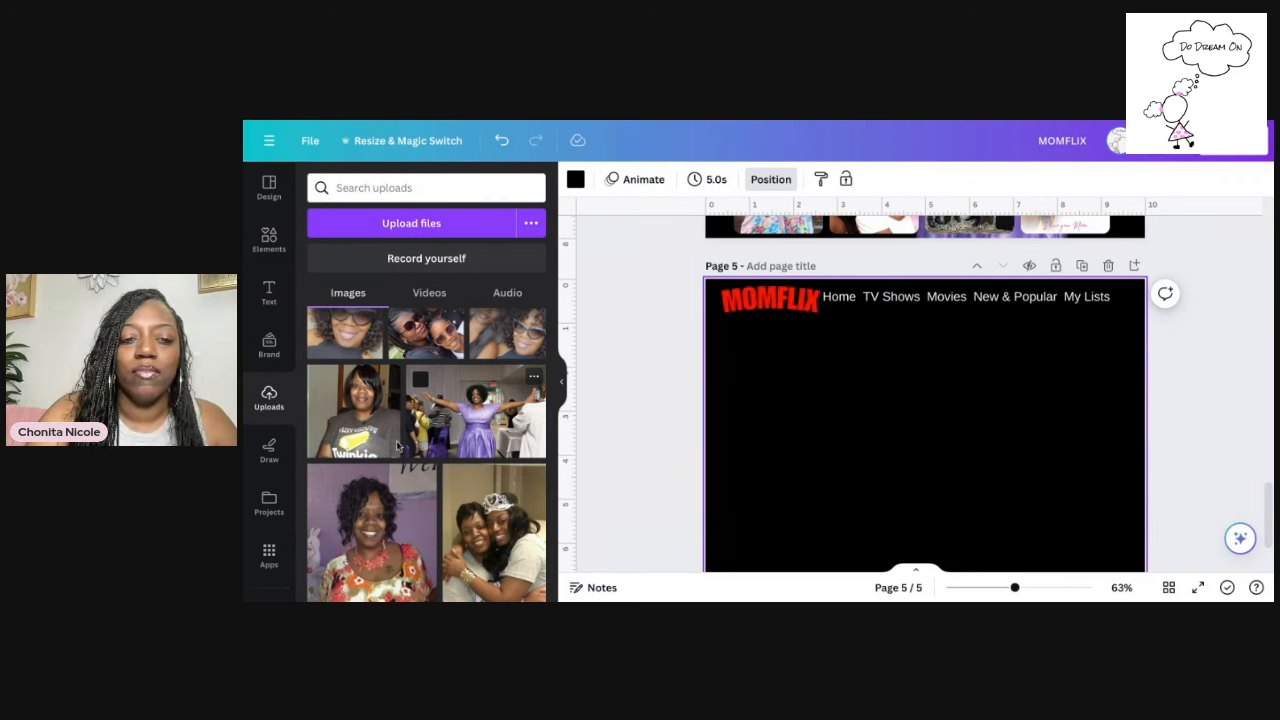
pyautogui.scroll(-2, 397, 445)
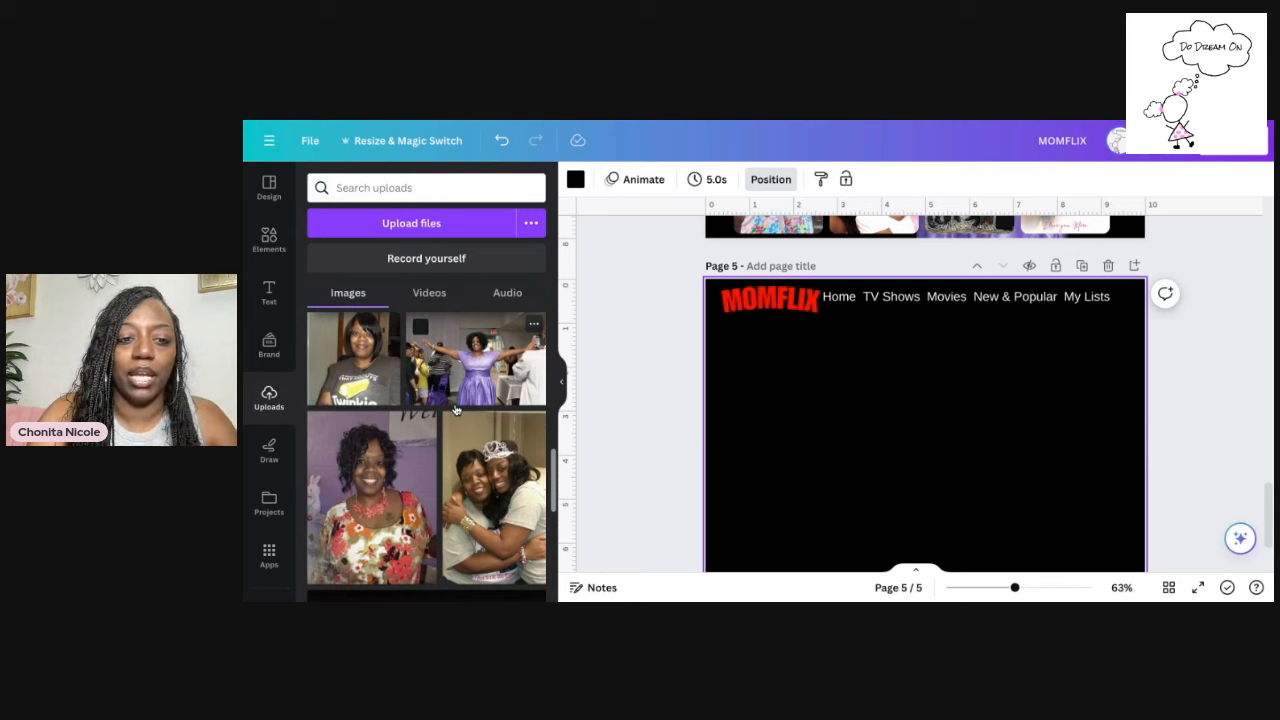
pyautogui.scroll(-2, 454, 408)
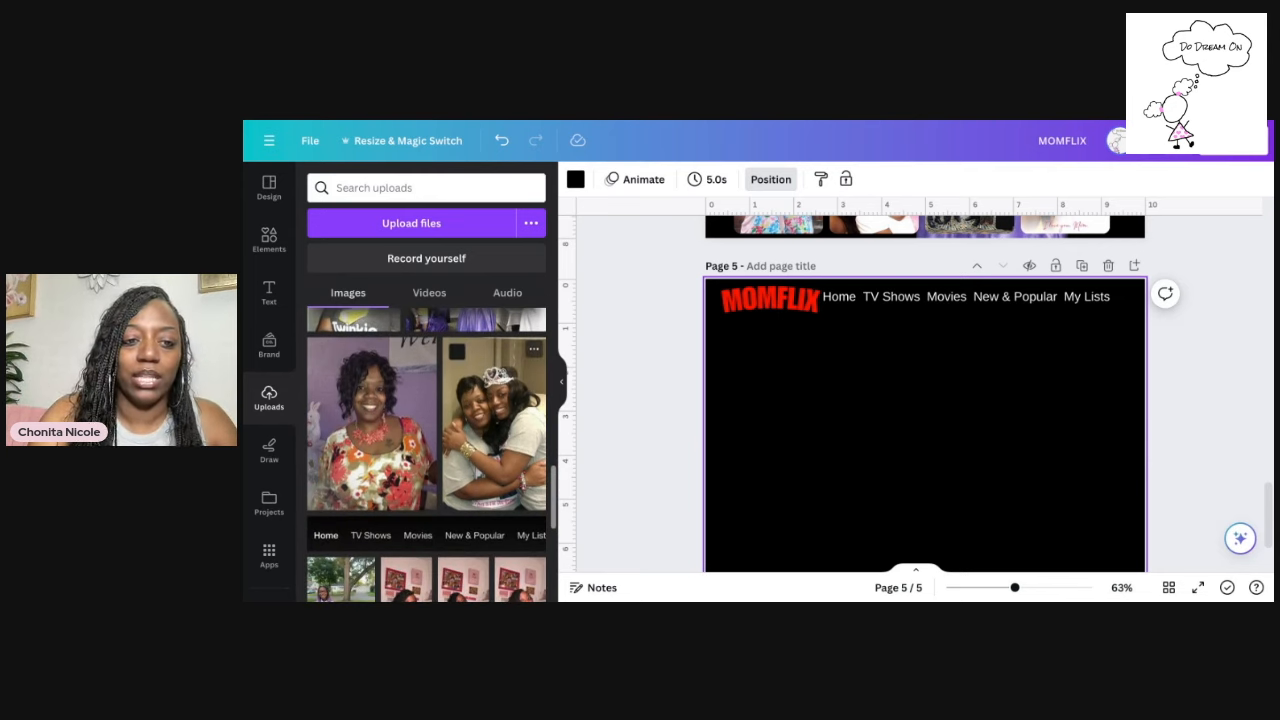
pyautogui.click(398, 453)
pyautogui.moveTo(934, 504); pyautogui.dragTo(1052, 457)
pyautogui.moveTo(961, 408); pyautogui.dragTo(756, 414)
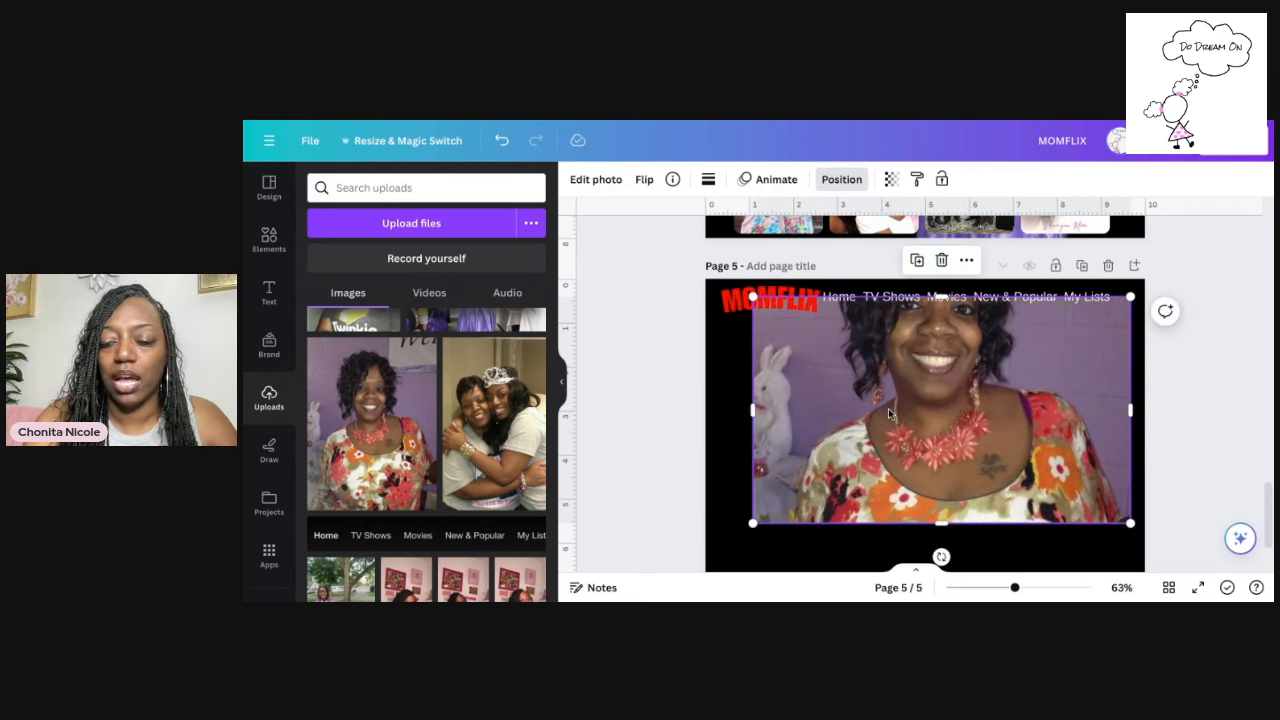
# Shift the floral-top portrait within its crop frame to show the whole head, then delete the photo from page 5
pyautogui.doubleClick(888, 408)
pyautogui.moveTo(888, 408); pyautogui.dragTo(1015, 506)
pyautogui.moveTo(1048, 440); pyautogui.dragTo(1052, 426)
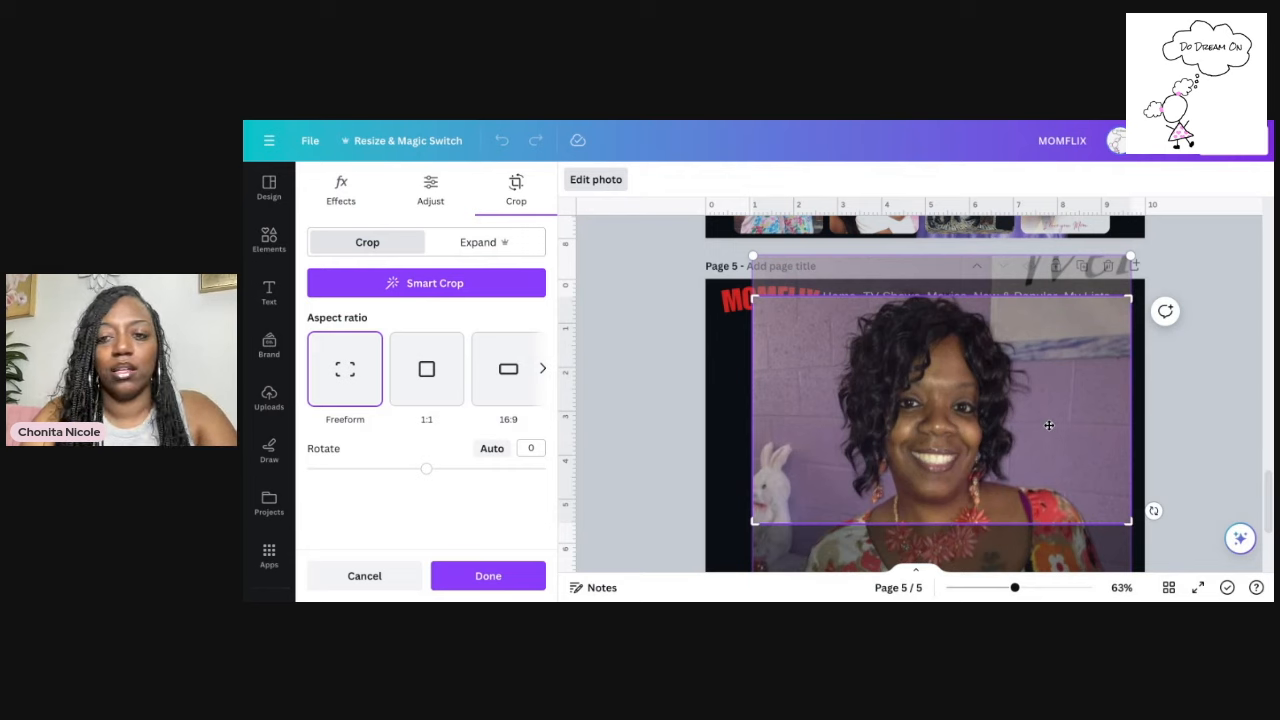
pyautogui.click(1180, 414)
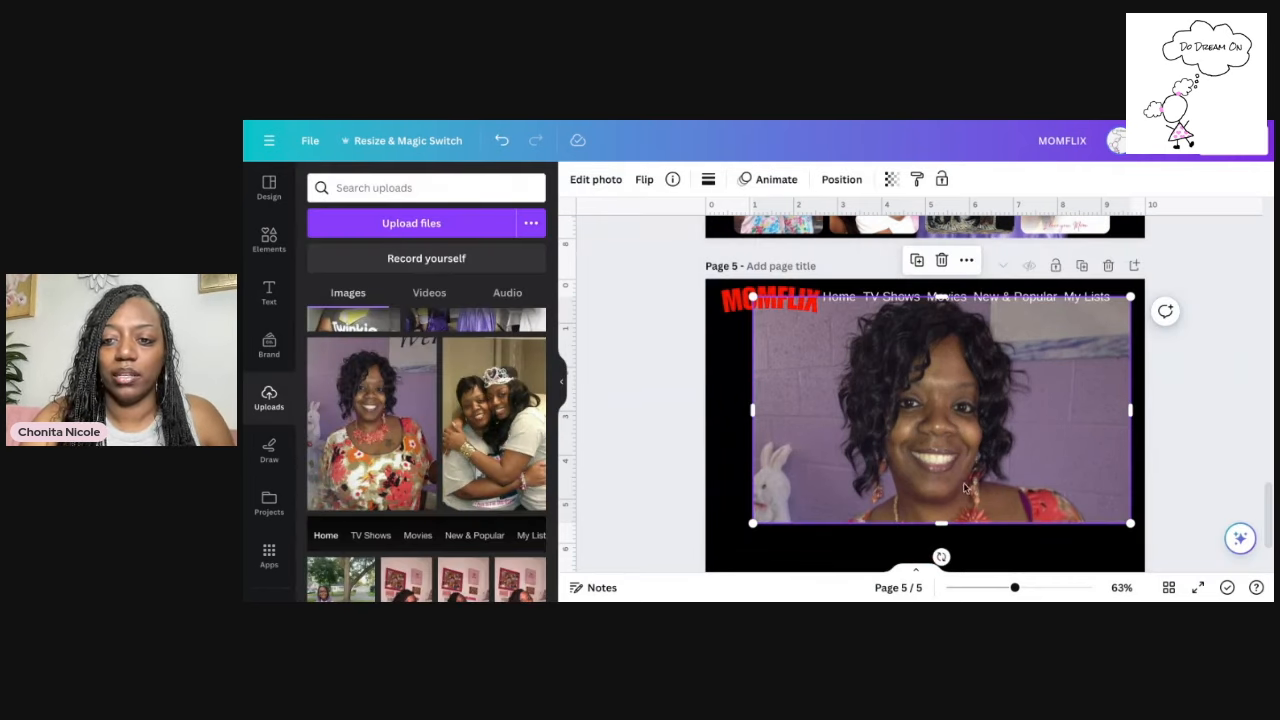
pyautogui.press('Delete')
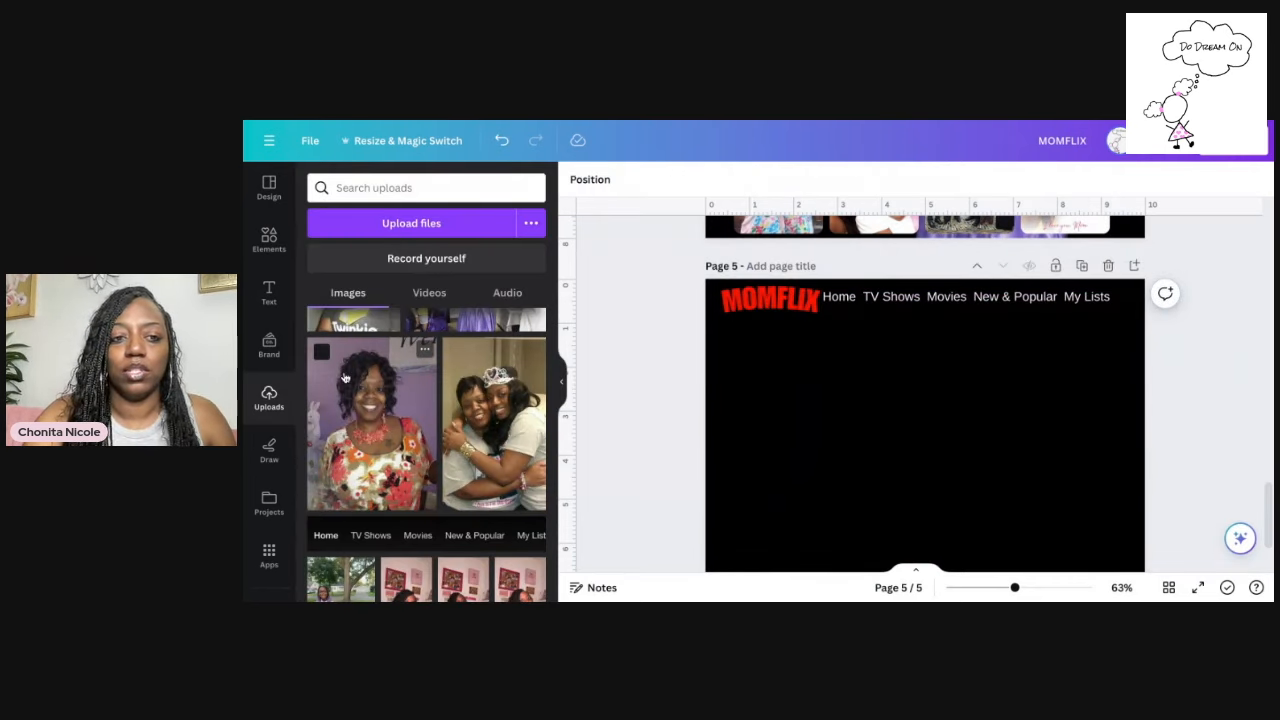
# Try the floral-top portrait at a smaller size under the navigation labels, then delete it
pyautogui.hotkey('ctrl', 'z')
pyautogui.moveTo(934, 365); pyautogui.dragTo(1031, 315)
pyautogui.moveTo(948, 530); pyautogui.dragTo(993, 446)
pyautogui.moveTo(1019, 399); pyautogui.dragTo(1005, 397)
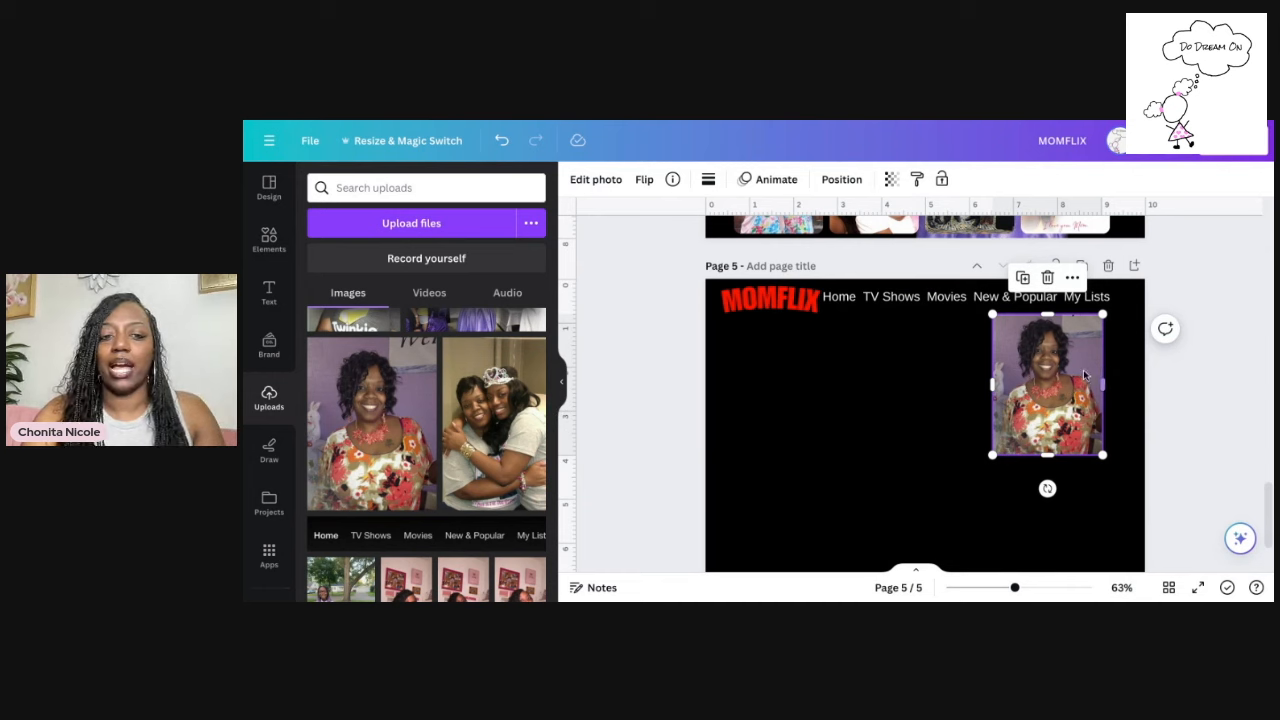
pyautogui.press('Delete')
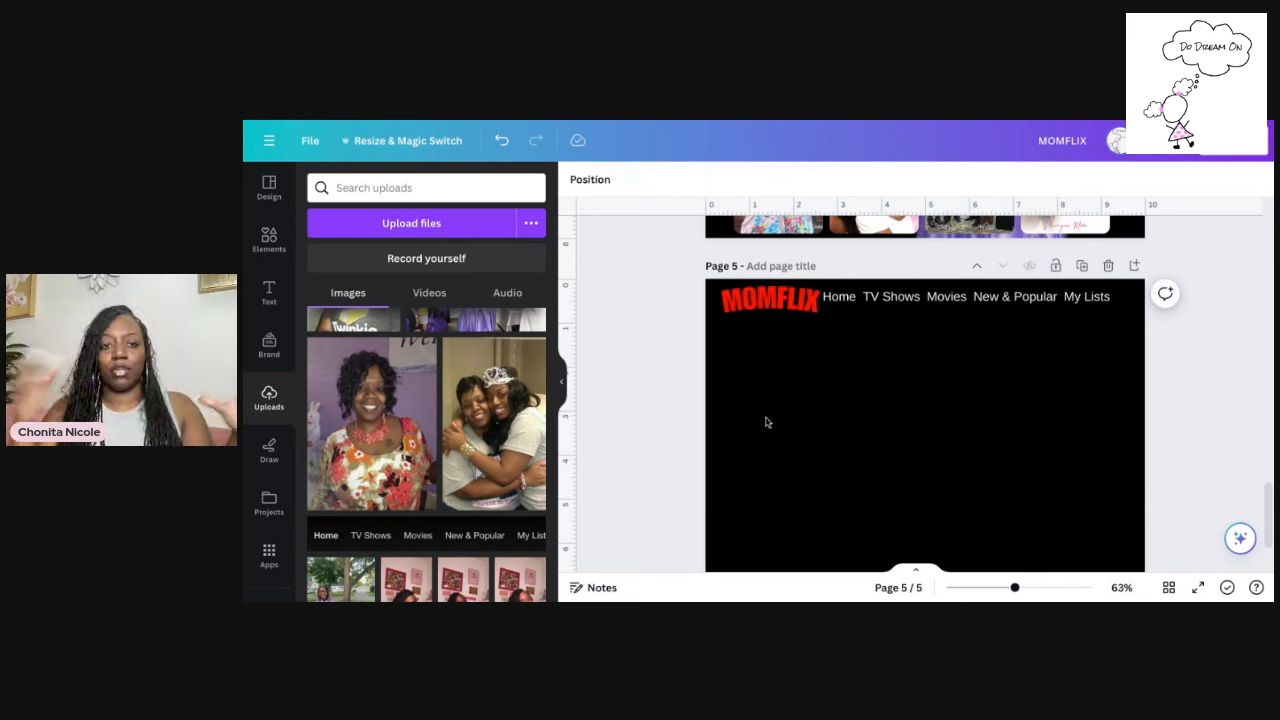
# Add the uploaded purple-dress party photo to page 5, enlarge it to the page width and crop it below the navigation row
pyautogui.scroll(3, 420, 440)
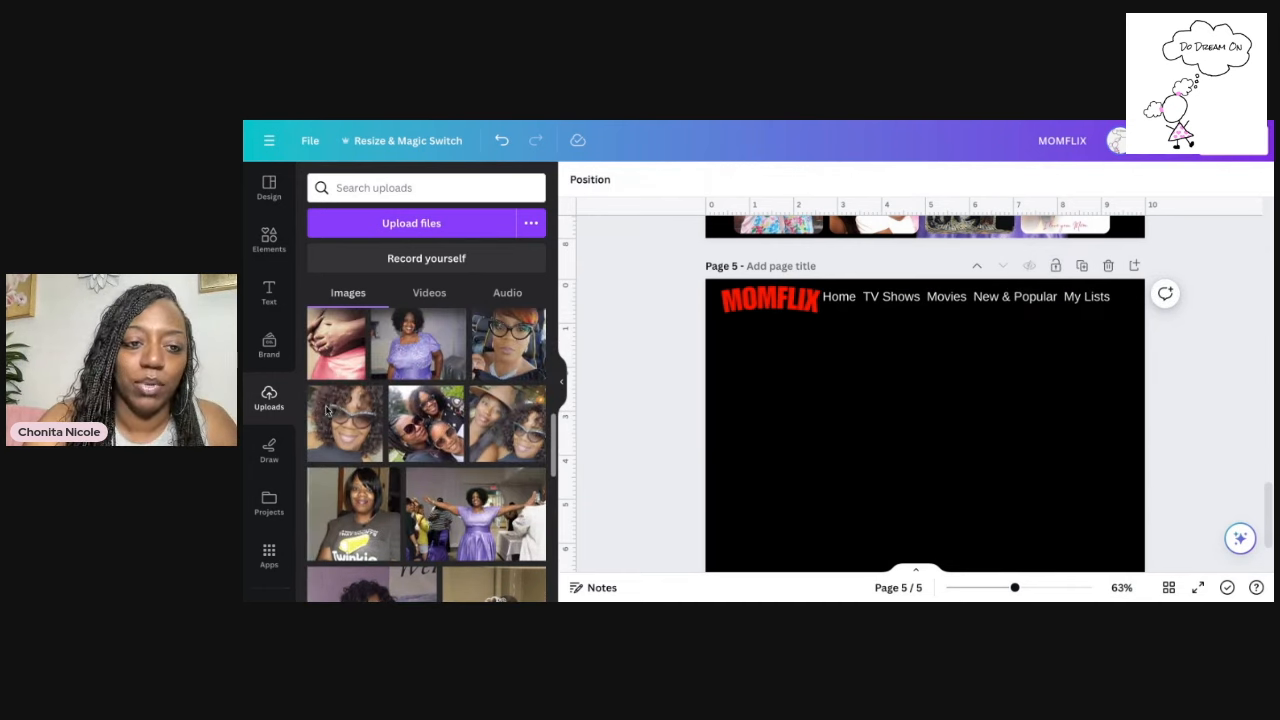
pyautogui.click(490, 518)
pyautogui.moveTo(945, 405); pyautogui.dragTo(876, 394)
pyautogui.moveTo(990, 505); pyautogui.dragTo(1200, 514)
pyautogui.scroll(-2, 1074, 418)
pyautogui.scroll(-1, 1074, 418)
pyautogui.scroll(2, 1074, 418)
pyautogui.moveTo(924, 283); pyautogui.dragTo(920, 341)
pyautogui.moveTo(930, 410); pyautogui.dragTo(929, 347)
pyautogui.moveTo(924, 501)
pyautogui.mouseDown()
pyautogui.moveTo(924, 478)
pyautogui.moveTo(924, 494)
pyautogui.mouseUp()
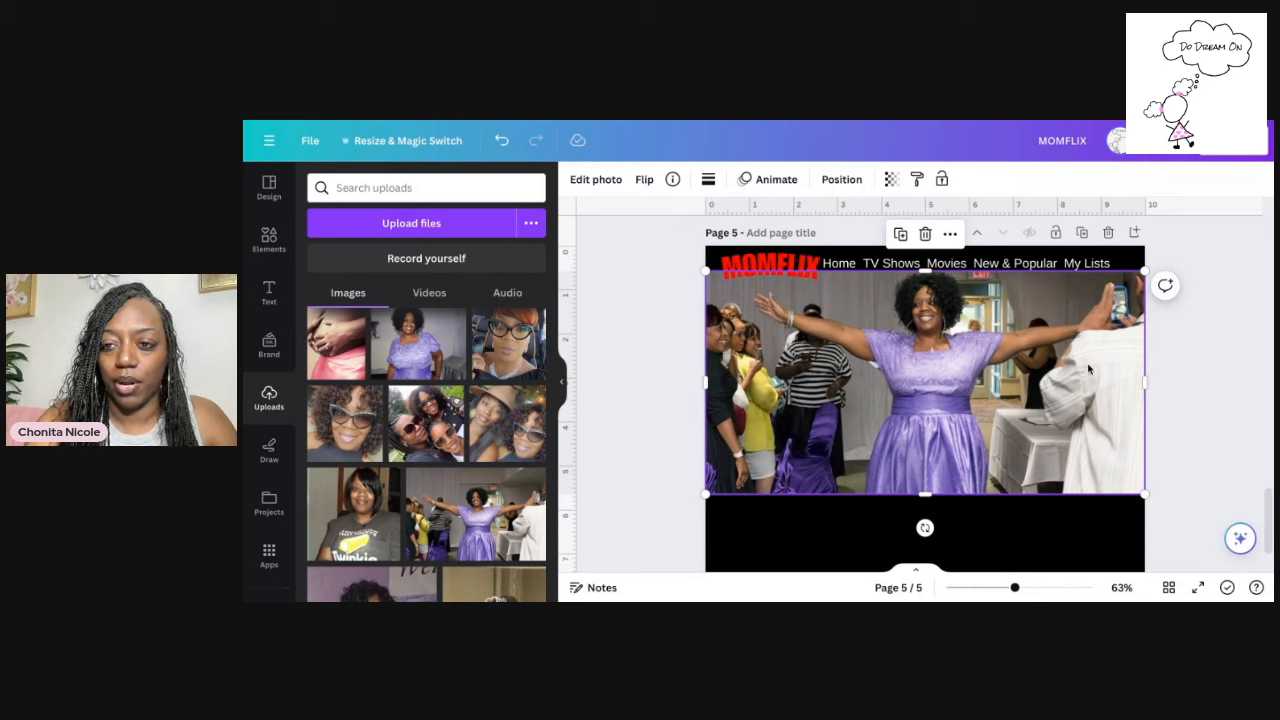
# Widen and enlarge the purple-dress photo so it extends past the page's right edge, and place it just below the navigation row
pyautogui.moveTo(958, 349); pyautogui.dragTo(1000, 345)
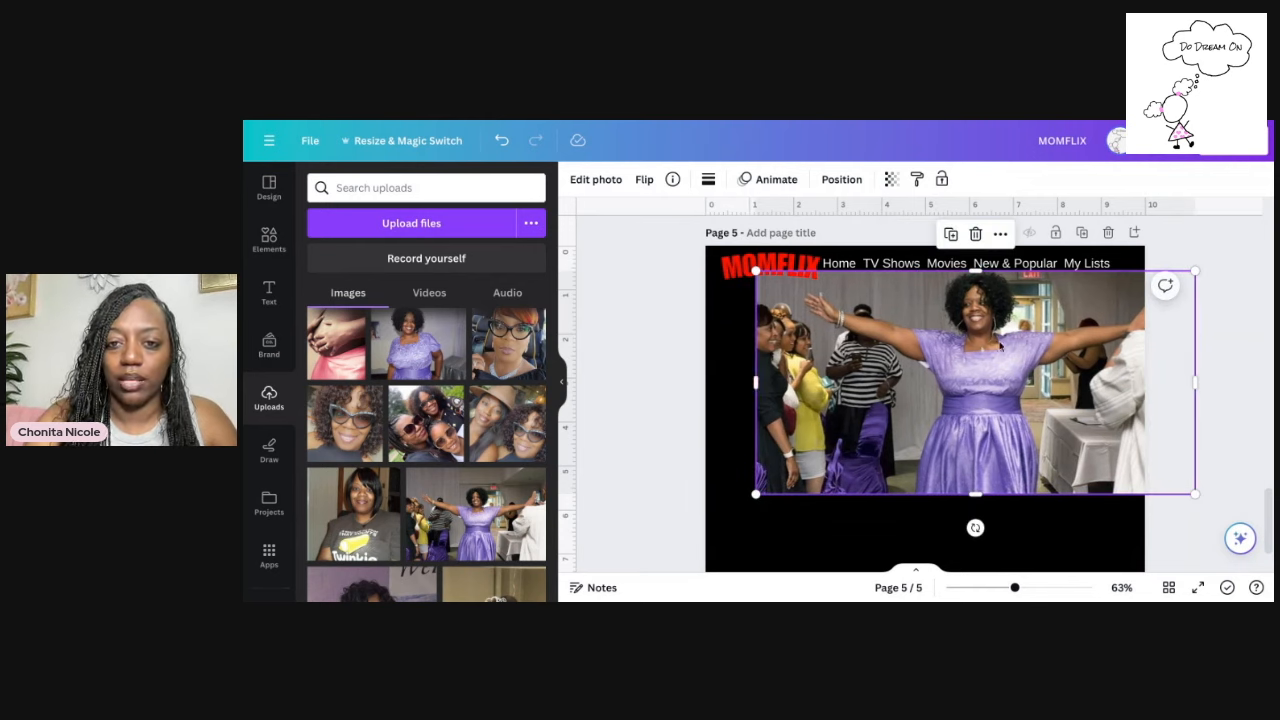
pyautogui.moveTo(756, 380); pyautogui.dragTo(709, 380)
pyautogui.moveTo(891, 353)
pyautogui.mouseDown()
pyautogui.moveTo(920, 350)
pyautogui.moveTo(898, 352)
pyautogui.mouseUp()
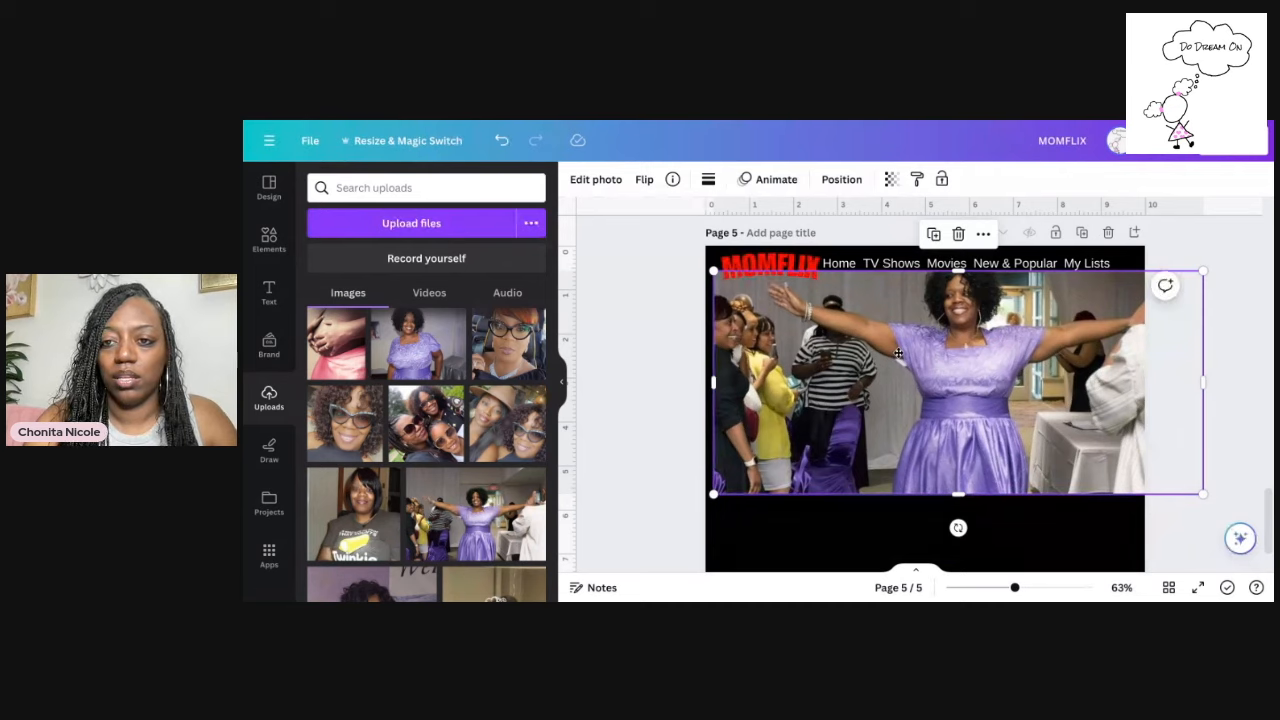
pyautogui.doubleClick(898, 352)
pyautogui.moveTo(1008, 343); pyautogui.dragTo(1010, 316)
pyautogui.click(682, 320)
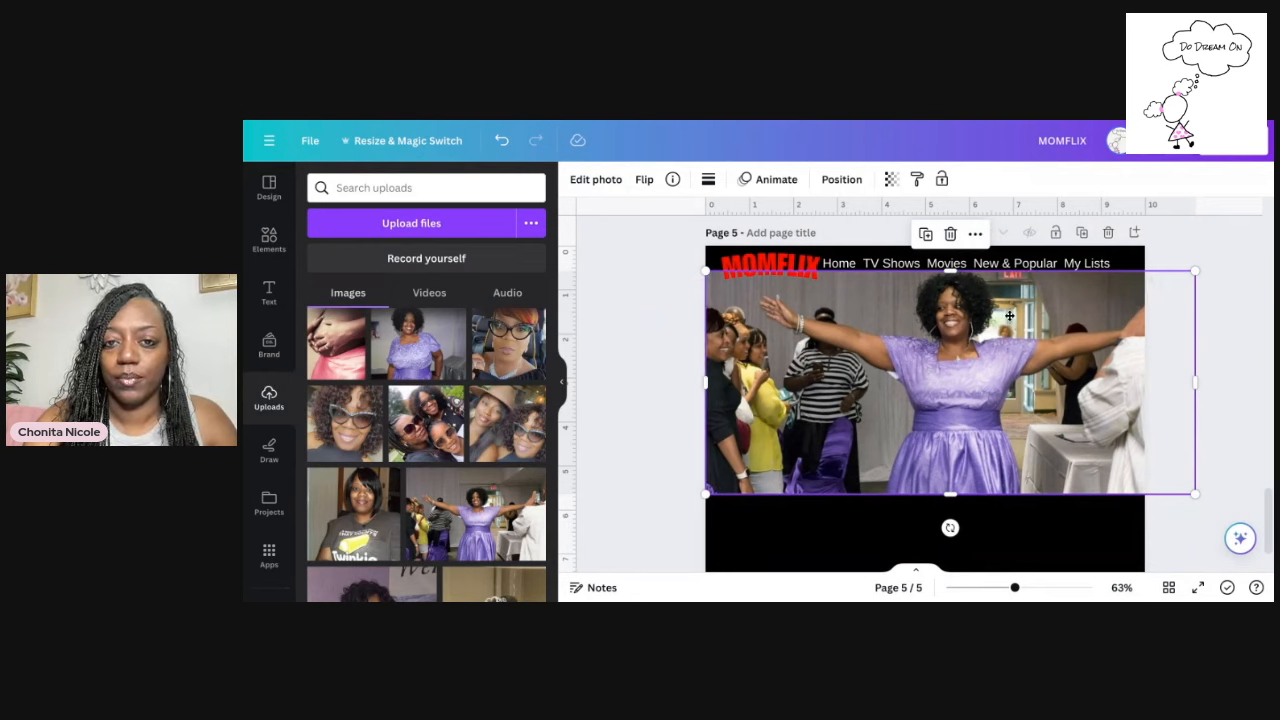
pyautogui.moveTo(1197, 268); pyautogui.dragTo(1033, 363)
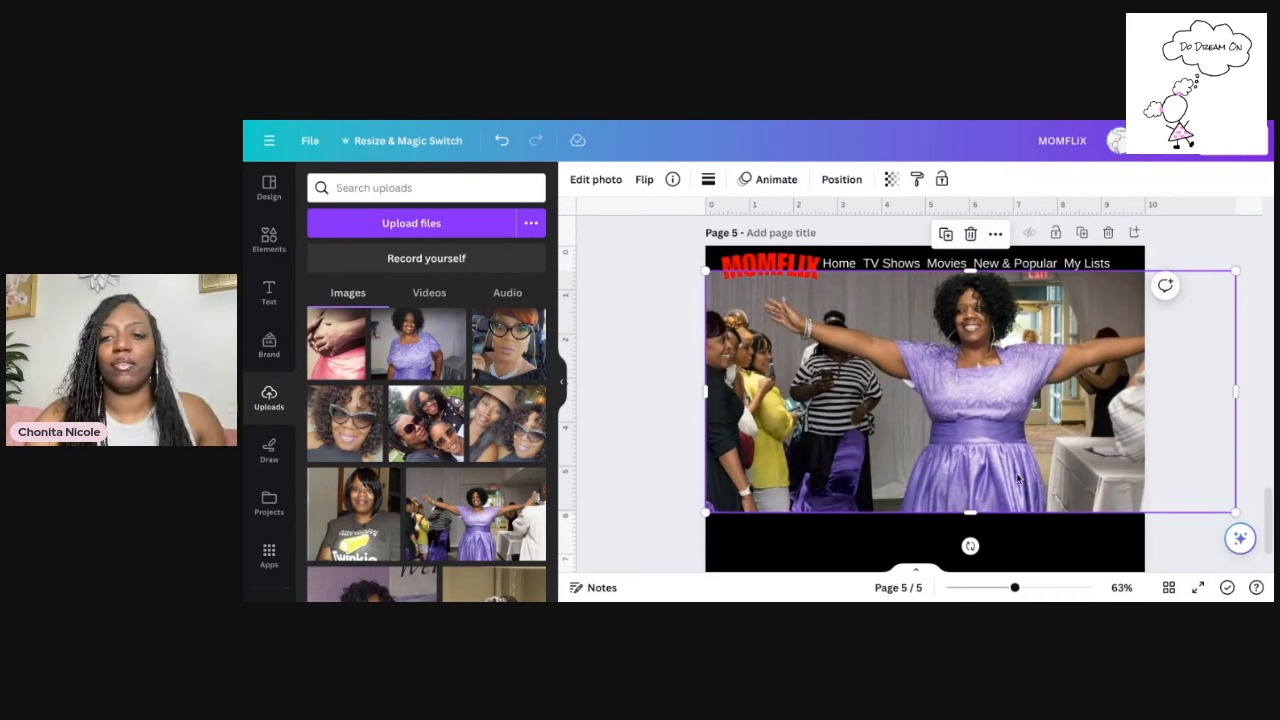
pyautogui.moveTo(1012, 369); pyautogui.dragTo(1012, 379)
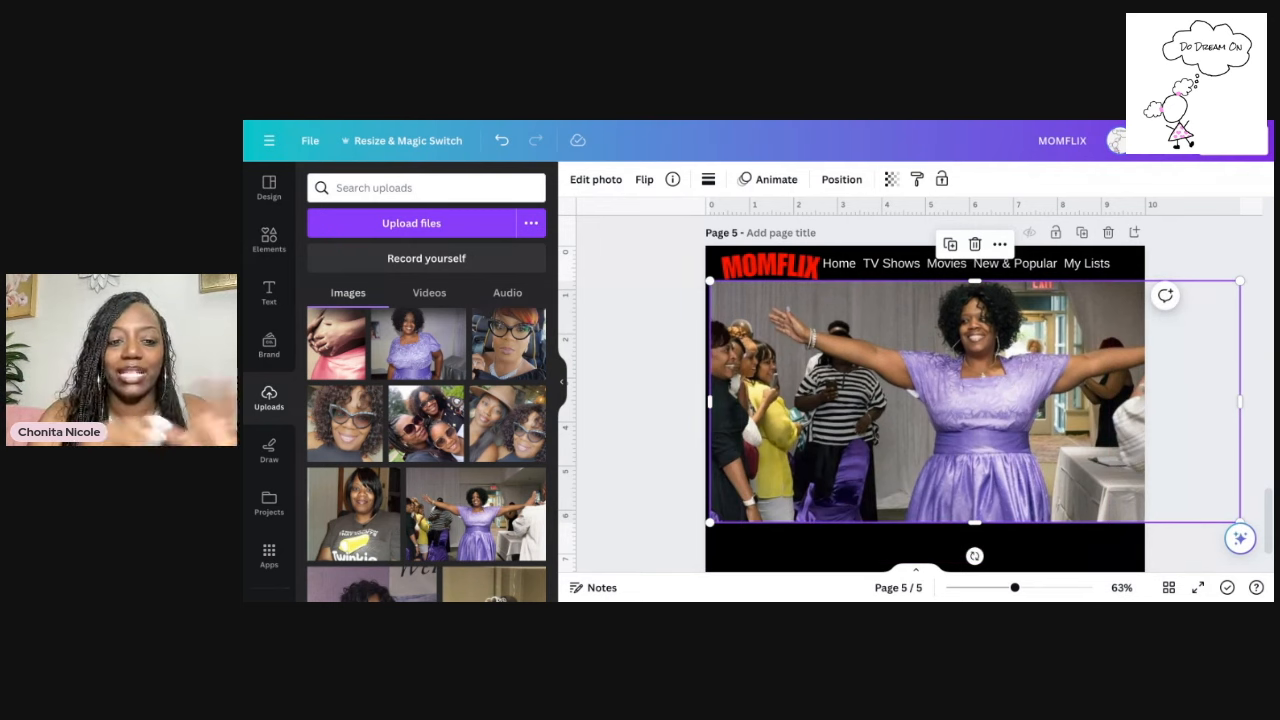
# Duplicate the purple-dress photo, move one copy lower on the page and extend the upper one to the page's left edge
pyautogui.scroll(-10, 525, 383)
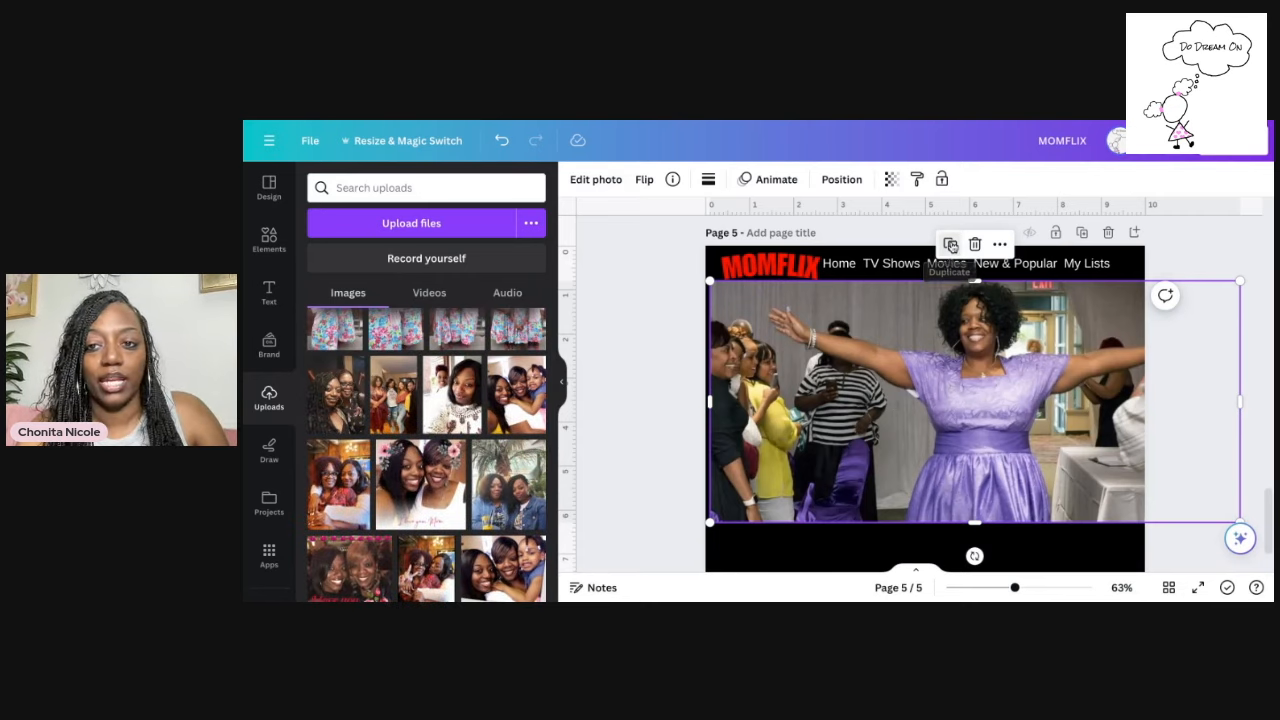
pyautogui.click(955, 245)
pyautogui.moveTo(854, 279); pyautogui.dragTo(910, 385)
pyautogui.click(858, 330)
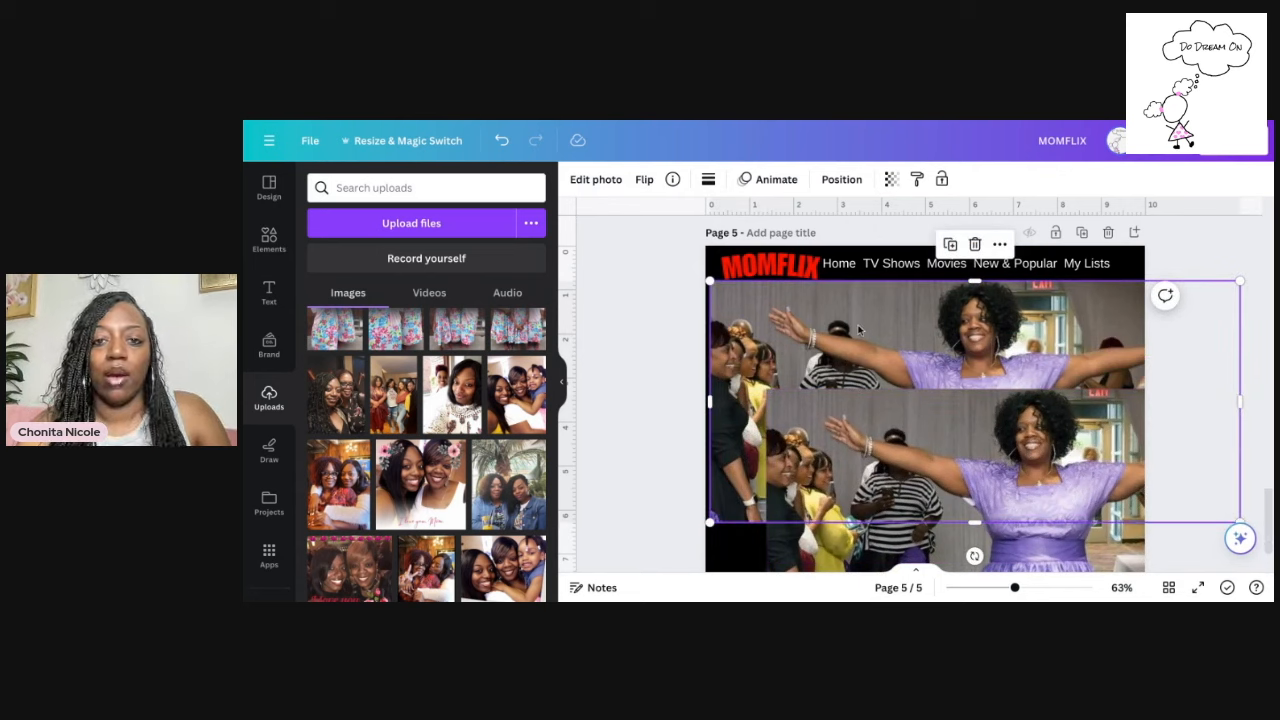
pyautogui.moveTo(709, 393); pyautogui.dragTo(705, 395)
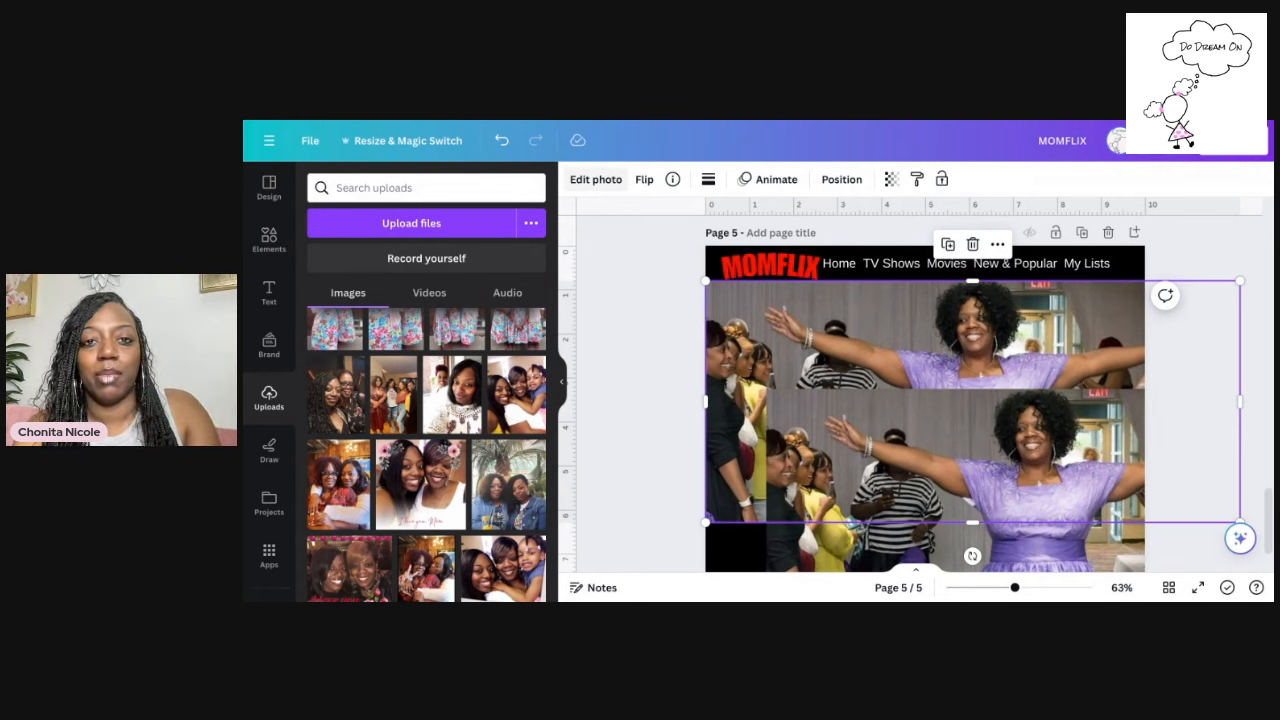
# Blur the whole image of the upper purple-dress photo at intensity 56
pyautogui.click(596, 179)
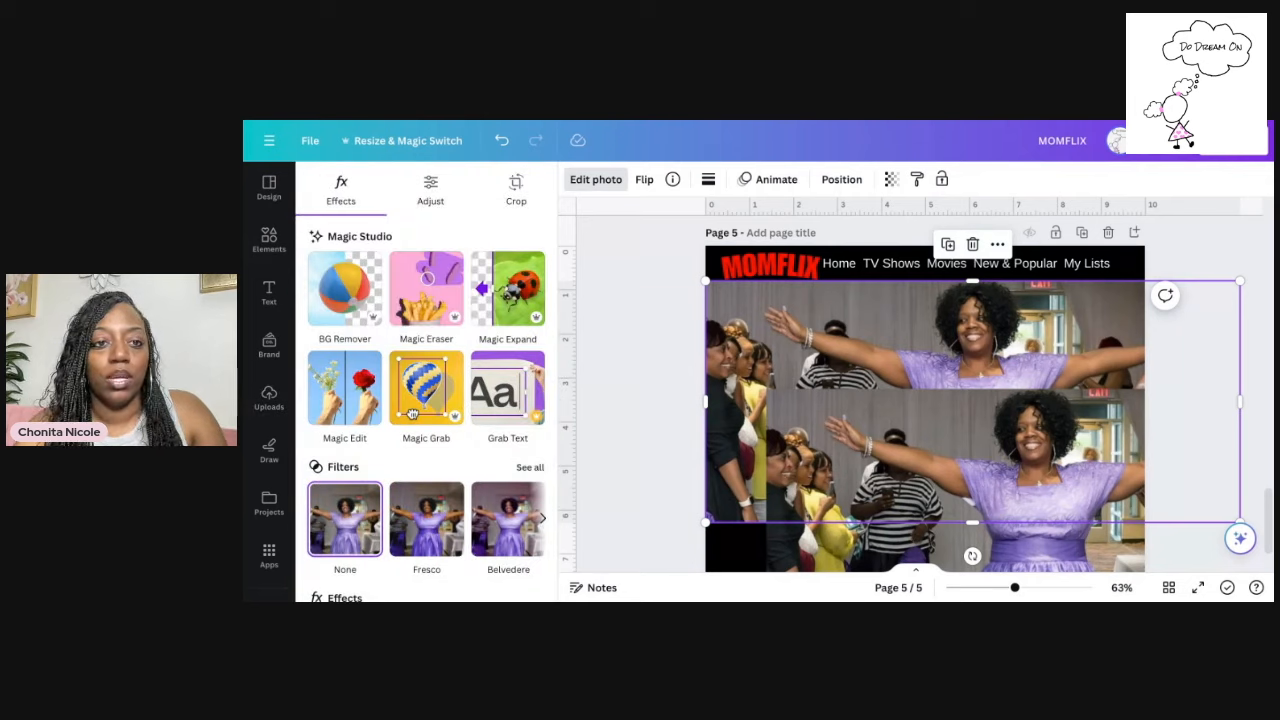
pyautogui.scroll(-2, 390, 328)
pyautogui.scroll(-2, 420, 325)
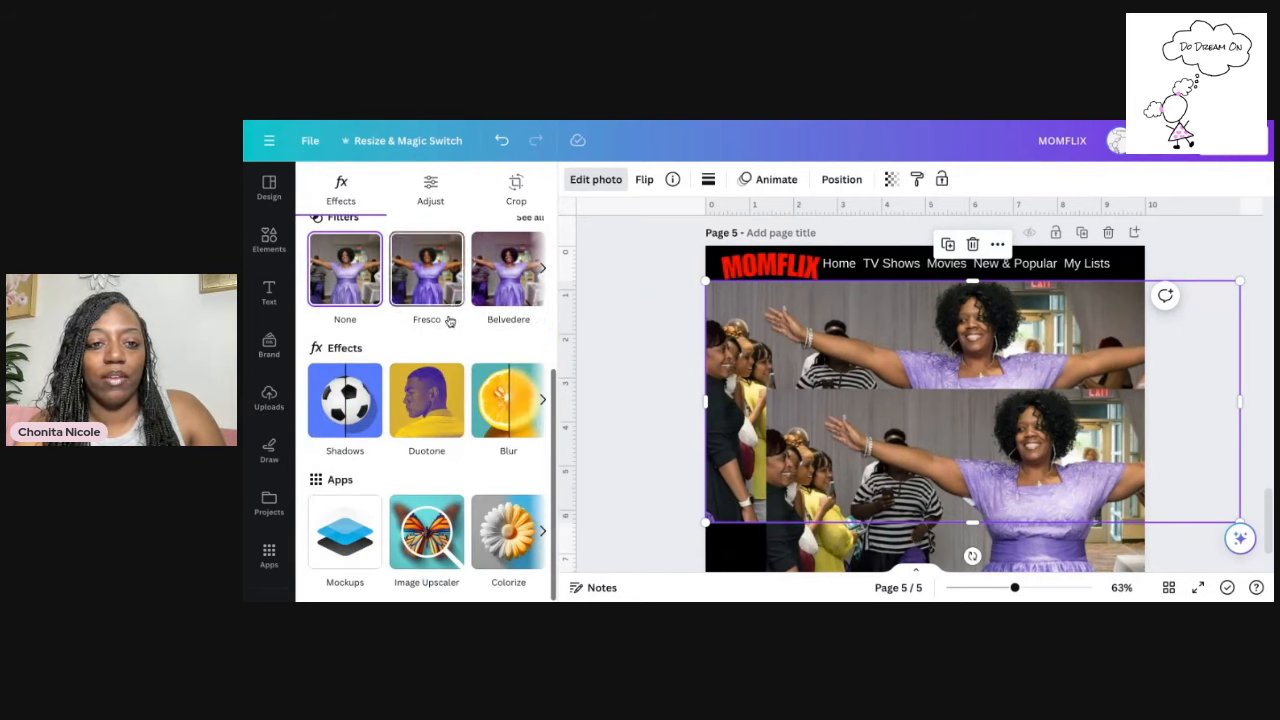
pyautogui.click(508, 405)
pyautogui.click(505, 225)
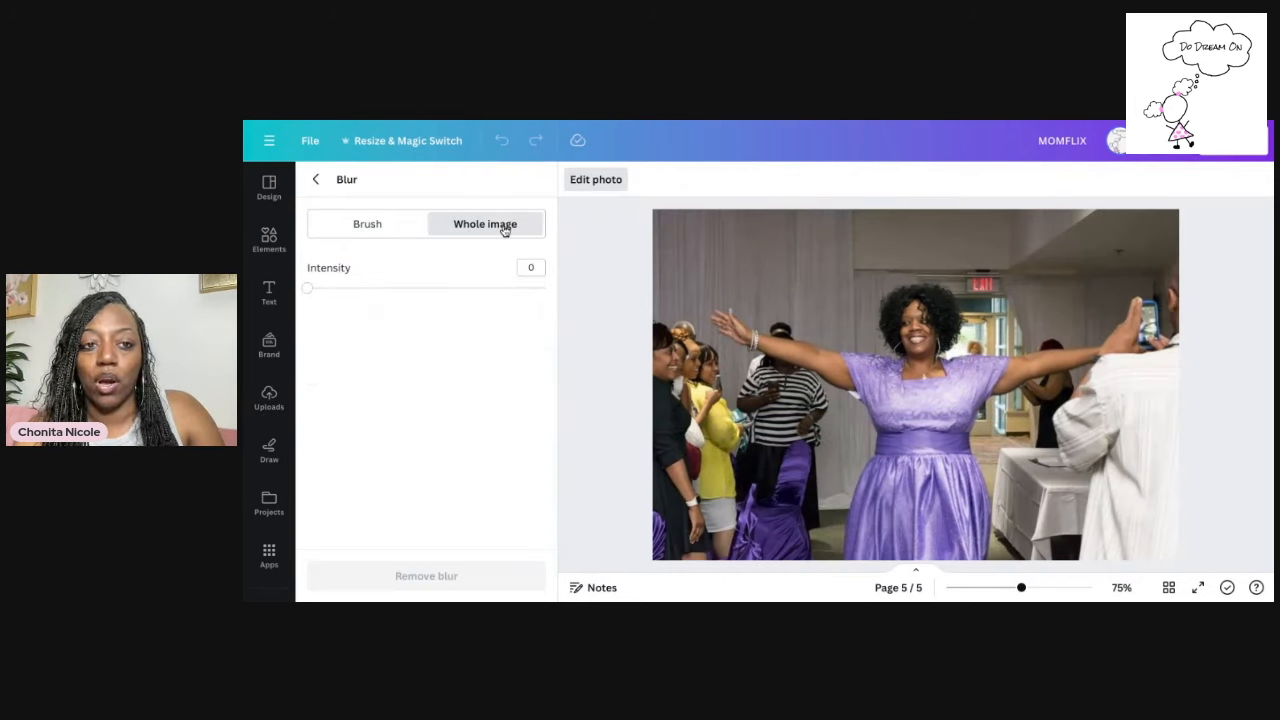
pyautogui.moveTo(317, 292); pyautogui.dragTo(441, 288)
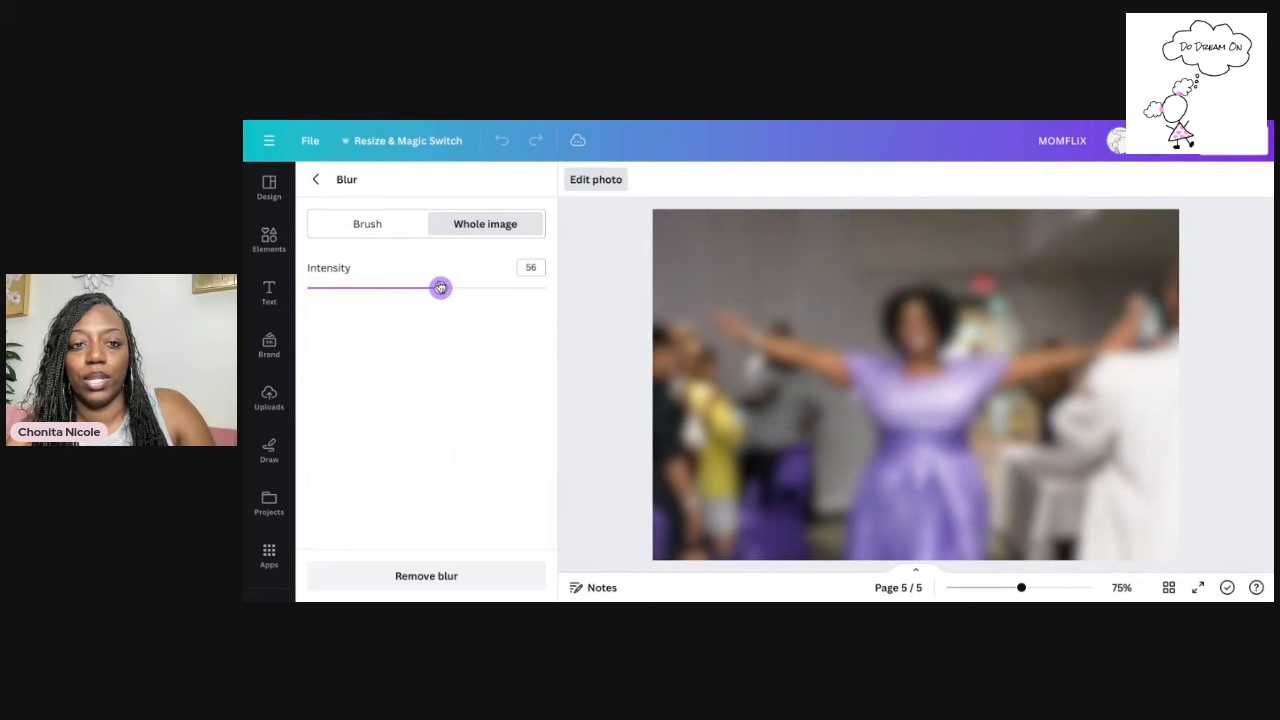
pyautogui.click(316, 181)
# Lock the blurred background photo in place
pyautogui.moveTo(891, 426)
pyautogui.mouseDown()
pyautogui.moveTo(891, 364)
pyautogui.moveTo(897, 449)
pyautogui.mouseUp()
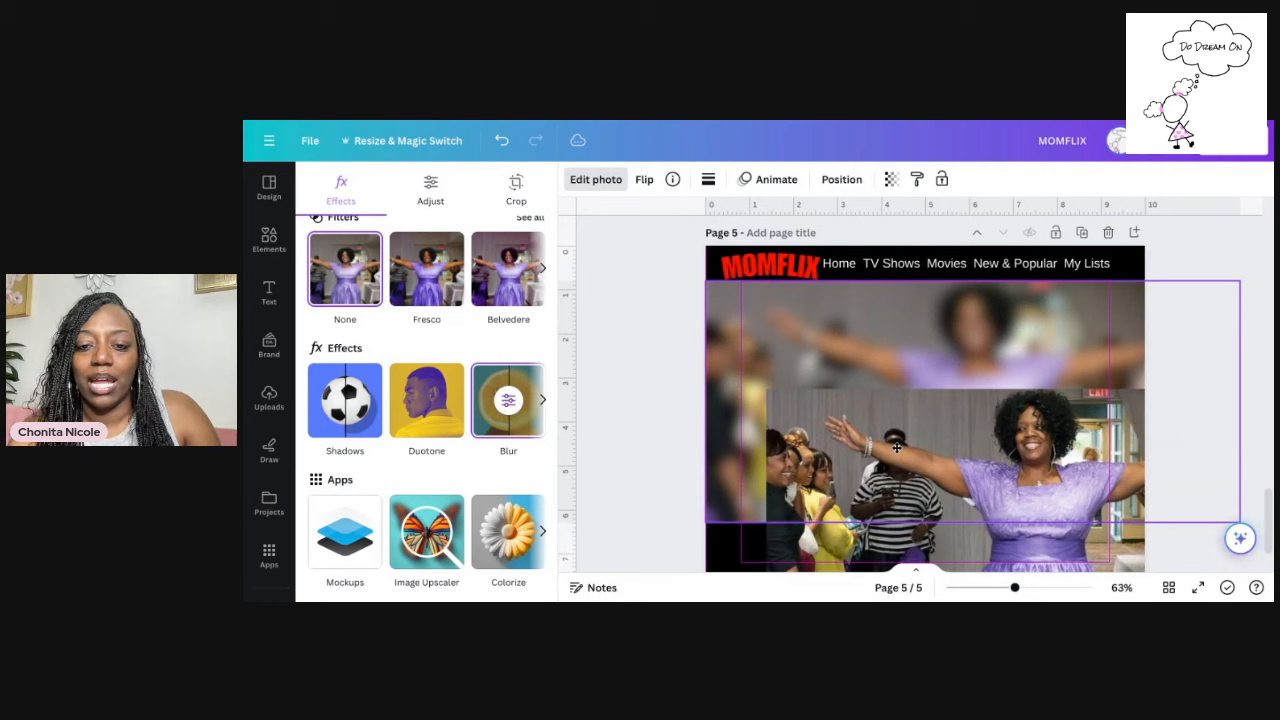
pyautogui.click(941, 179)
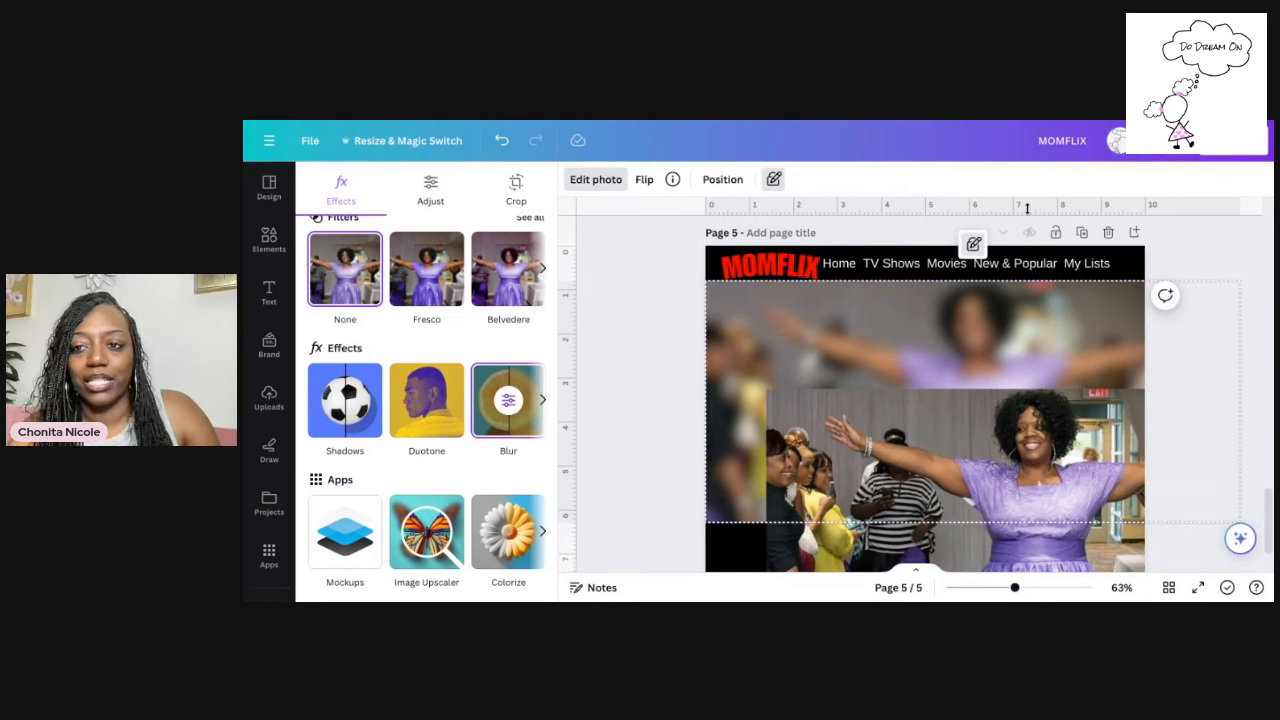
pyautogui.press('Escape')
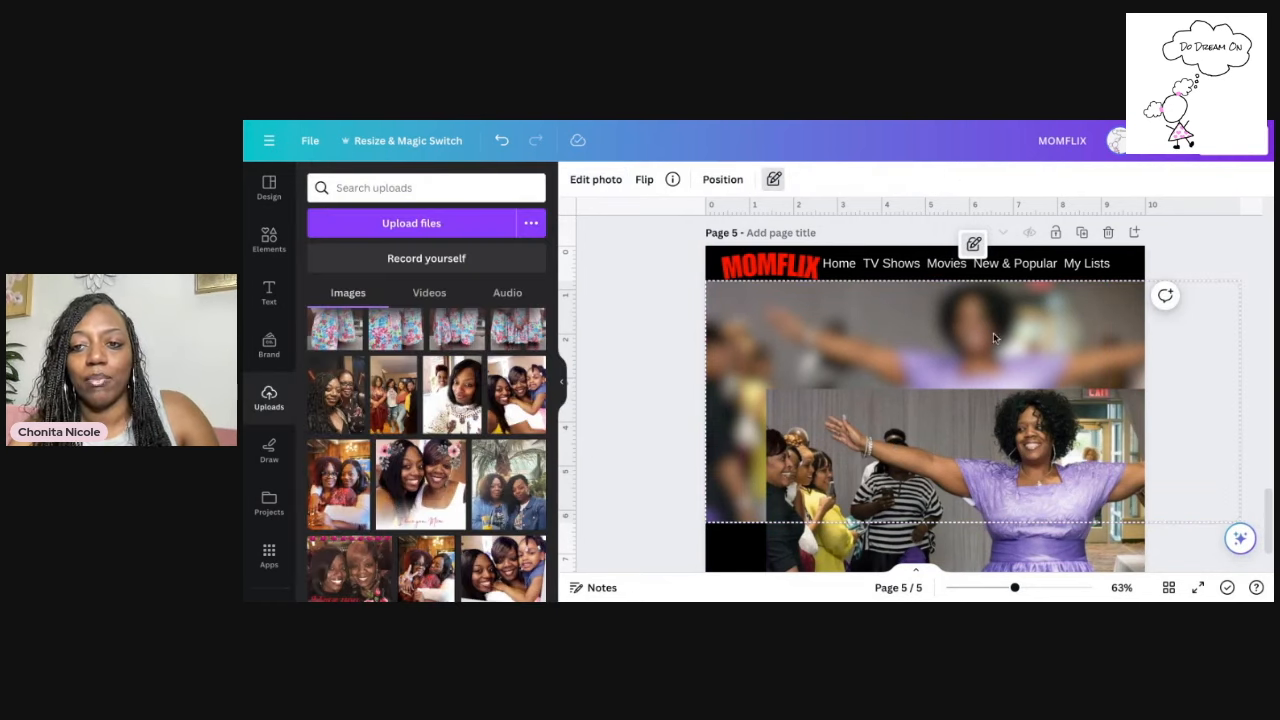
# Move the sharp copy of the purple-dress photo up over the blurred one and hide the uploads list
pyautogui.scroll(-3, 655, 340)
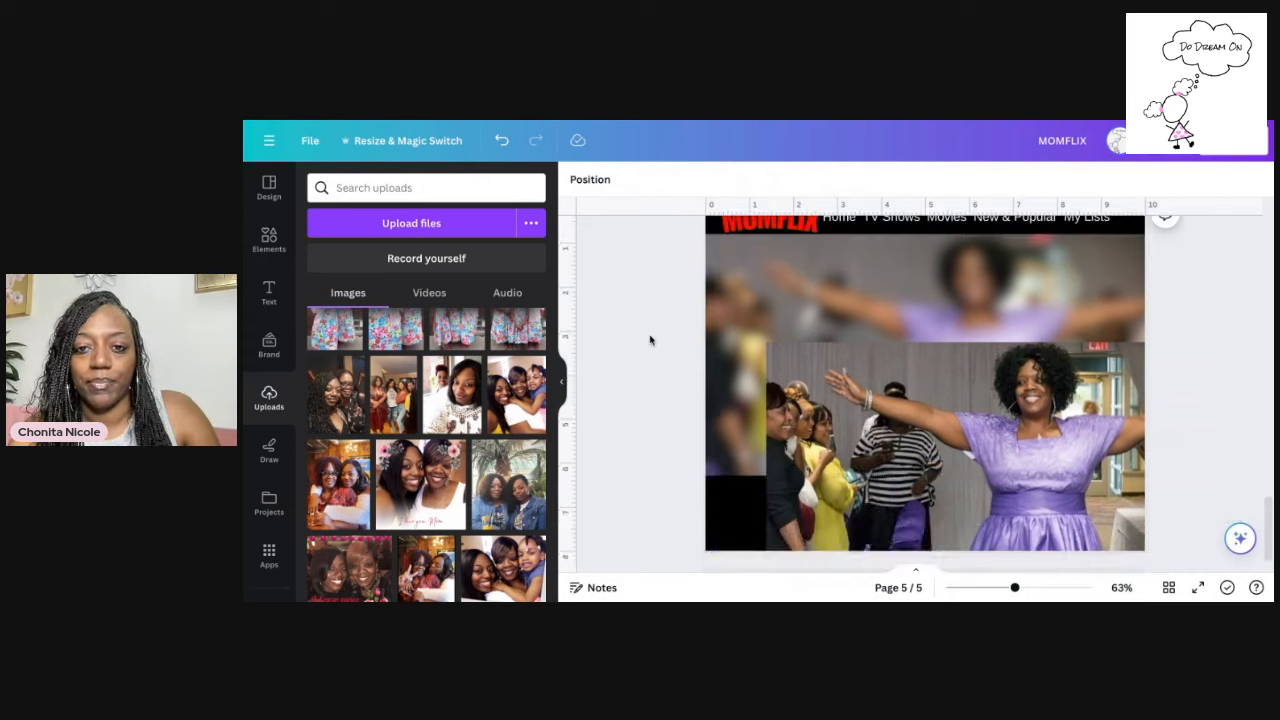
pyautogui.moveTo(911, 412); pyautogui.dragTo(911, 345)
pyautogui.scroll(2, 911, 345)
pyautogui.scroll(-1, 911, 345)
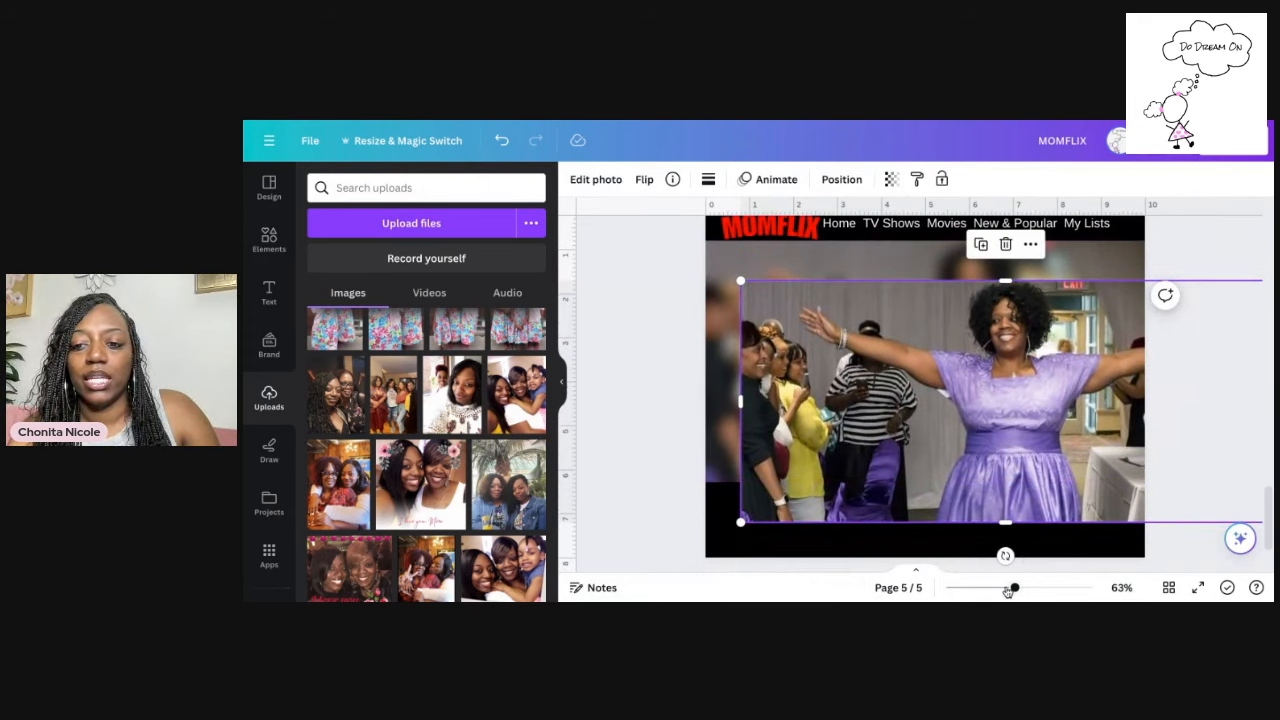
pyautogui.moveTo(1008, 590); pyautogui.dragTo(999, 590)
pyautogui.click(563, 380)
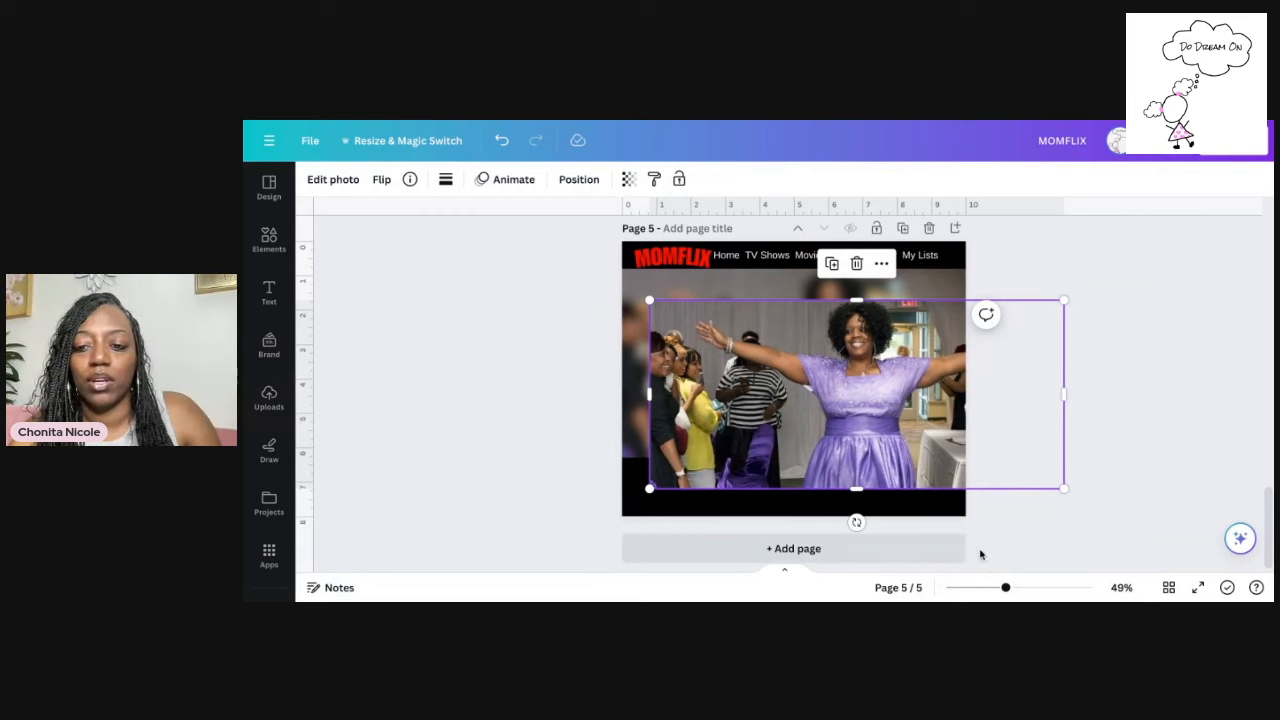
# Remove the background from the sharp purple-dress photo and shift the cutout toward the page's left side
pyautogui.click(1020, 589)
pyautogui.moveTo(961, 397); pyautogui.dragTo(913, 362)
pyautogui.click(337, 183)
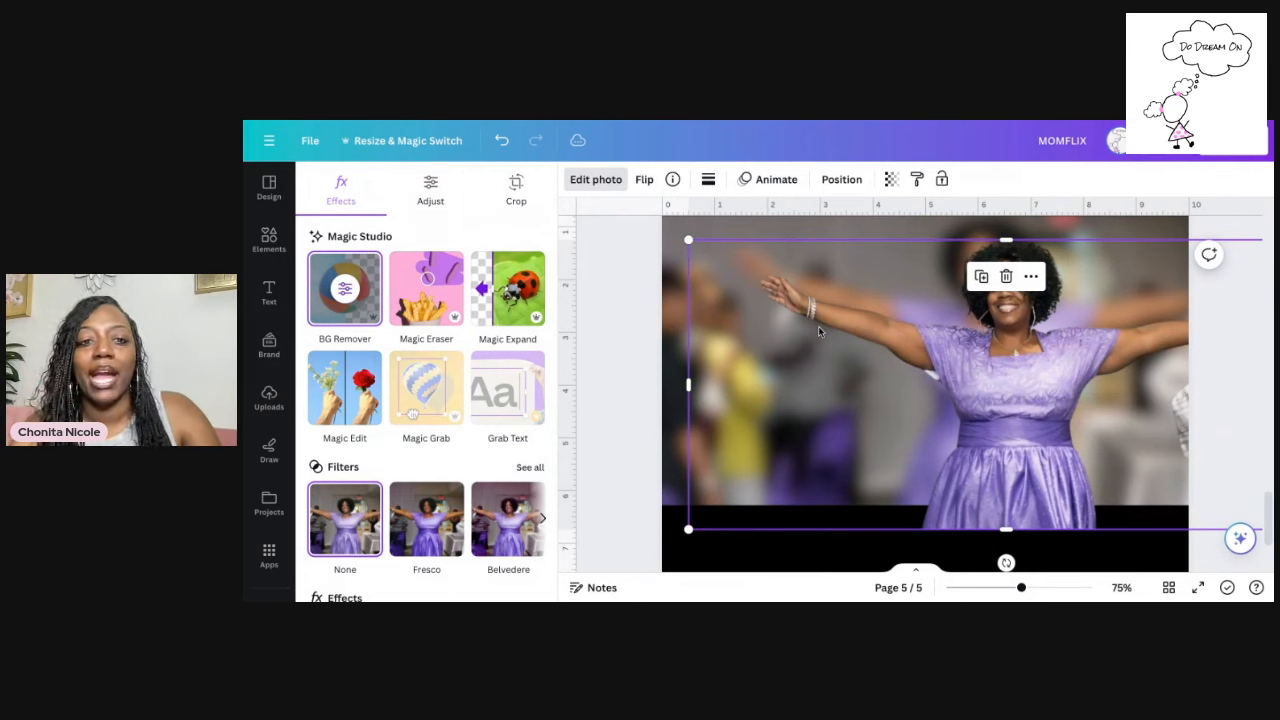
pyautogui.moveTo(1002, 420); pyautogui.dragTo(897, 414)
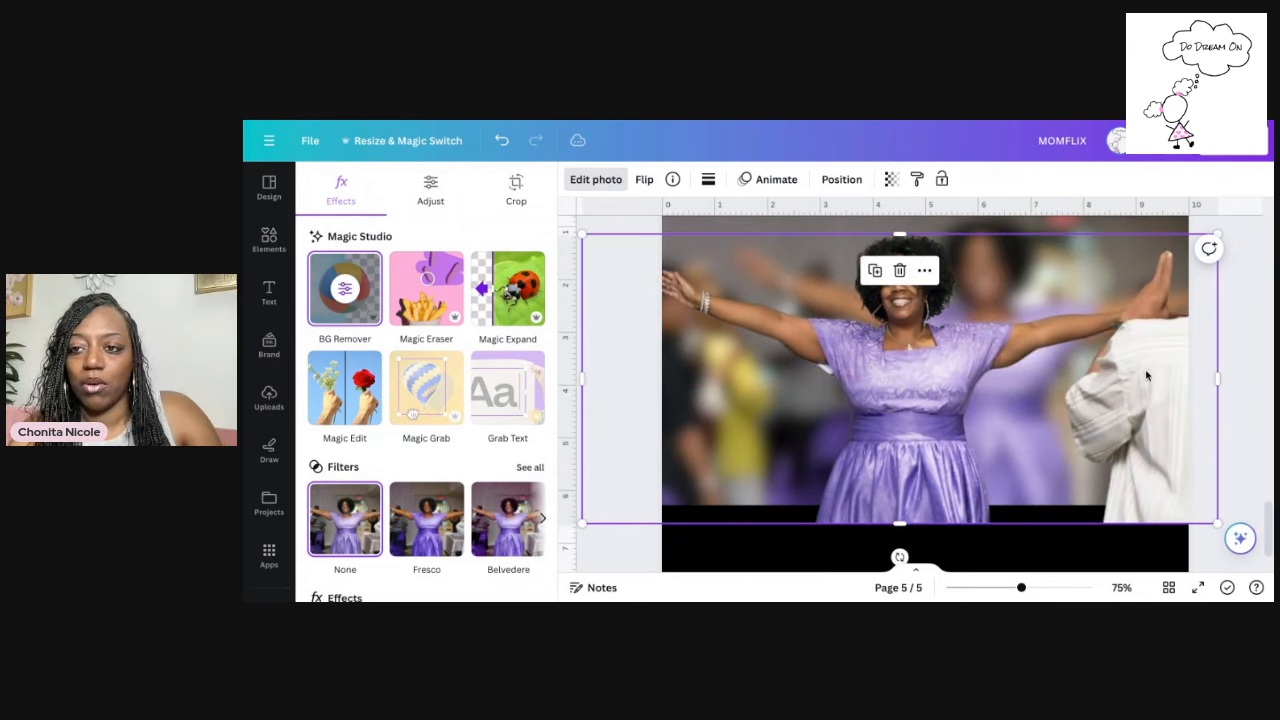
# Erase the leftover man in the white shirt from the cutout using a background eraser brush of size 42
pyautogui.click(345, 292)
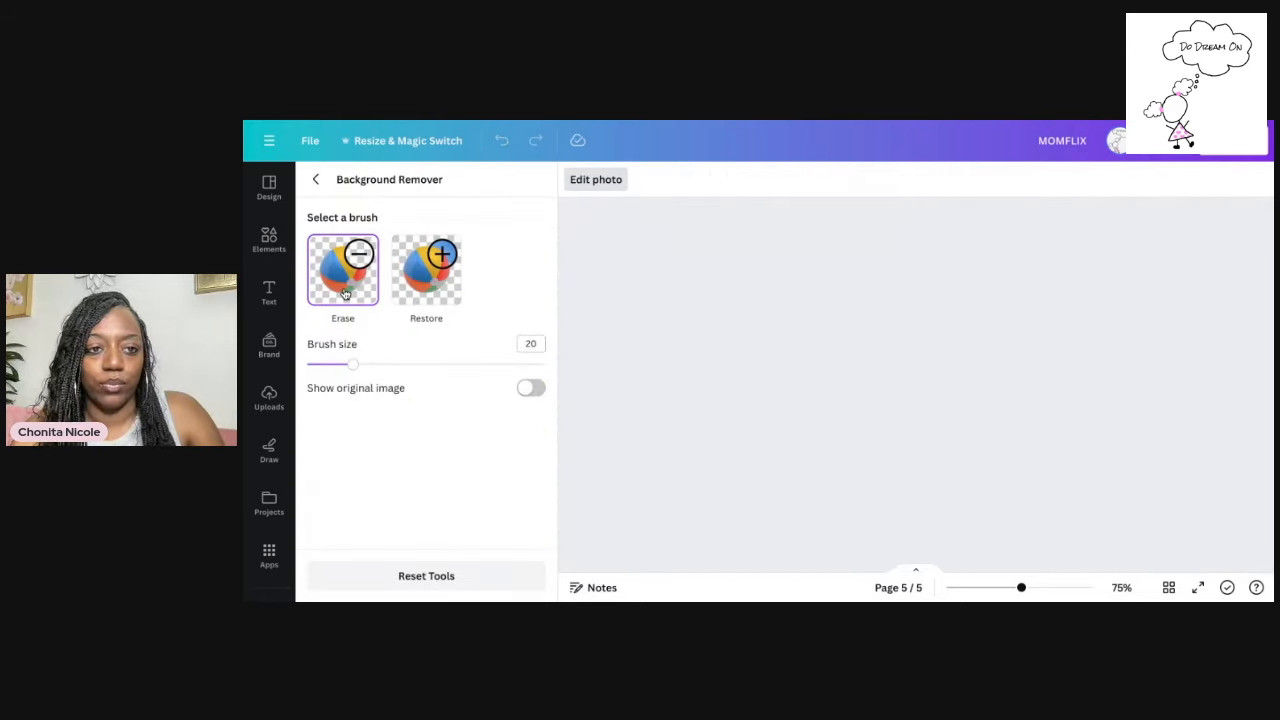
pyautogui.click(406, 364)
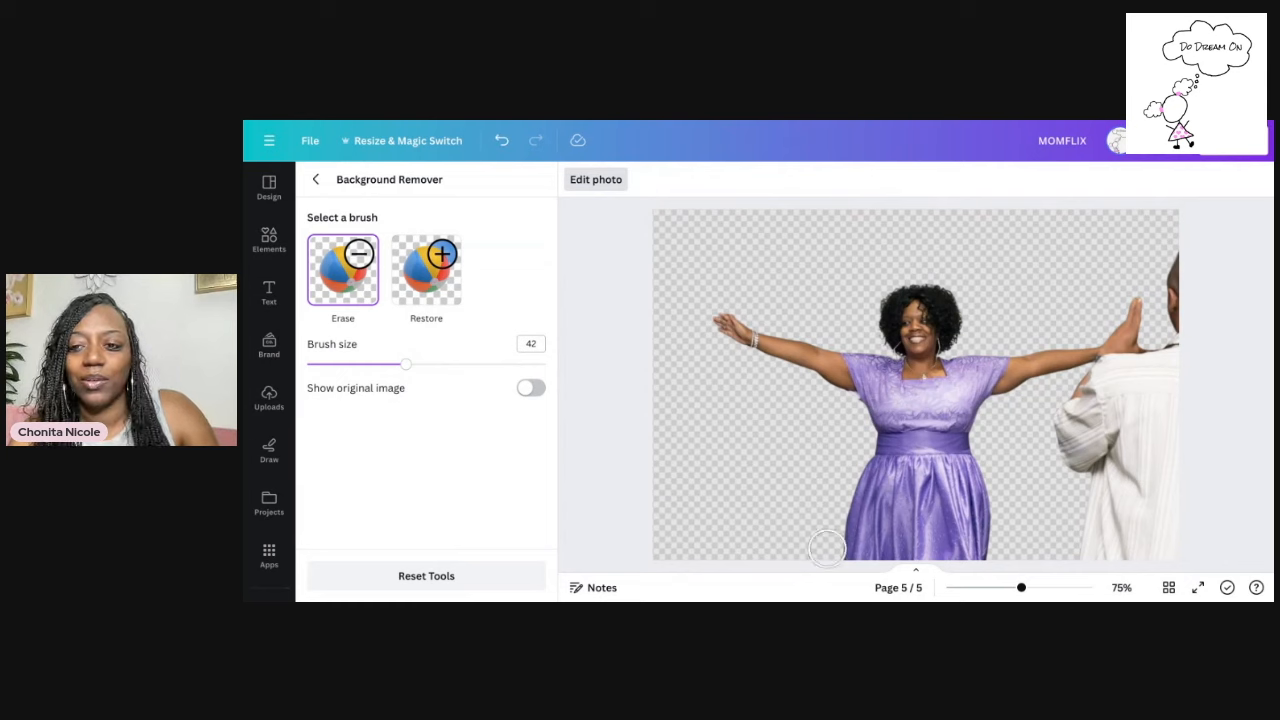
pyautogui.moveTo(1080, 453)
pyautogui.mouseDown()
pyautogui.moveTo(1062, 445)
pyautogui.moveTo(1155, 285)
pyautogui.moveTo(1180, 400)
pyautogui.mouseUp()
pyautogui.moveTo(1170, 263)
pyautogui.mouseDown()
pyautogui.moveTo(1127, 481)
pyautogui.moveTo(1120, 402)
pyautogui.moveTo(1082, 469)
pyautogui.moveTo(1097, 407)
pyautogui.moveTo(1126, 511)
pyautogui.moveTo(1113, 563)
pyautogui.moveTo(1121, 455)
pyautogui.moveTo(1150, 551)
pyautogui.moveTo(1190, 451)
pyautogui.moveTo(1178, 553)
pyautogui.mouseUp()
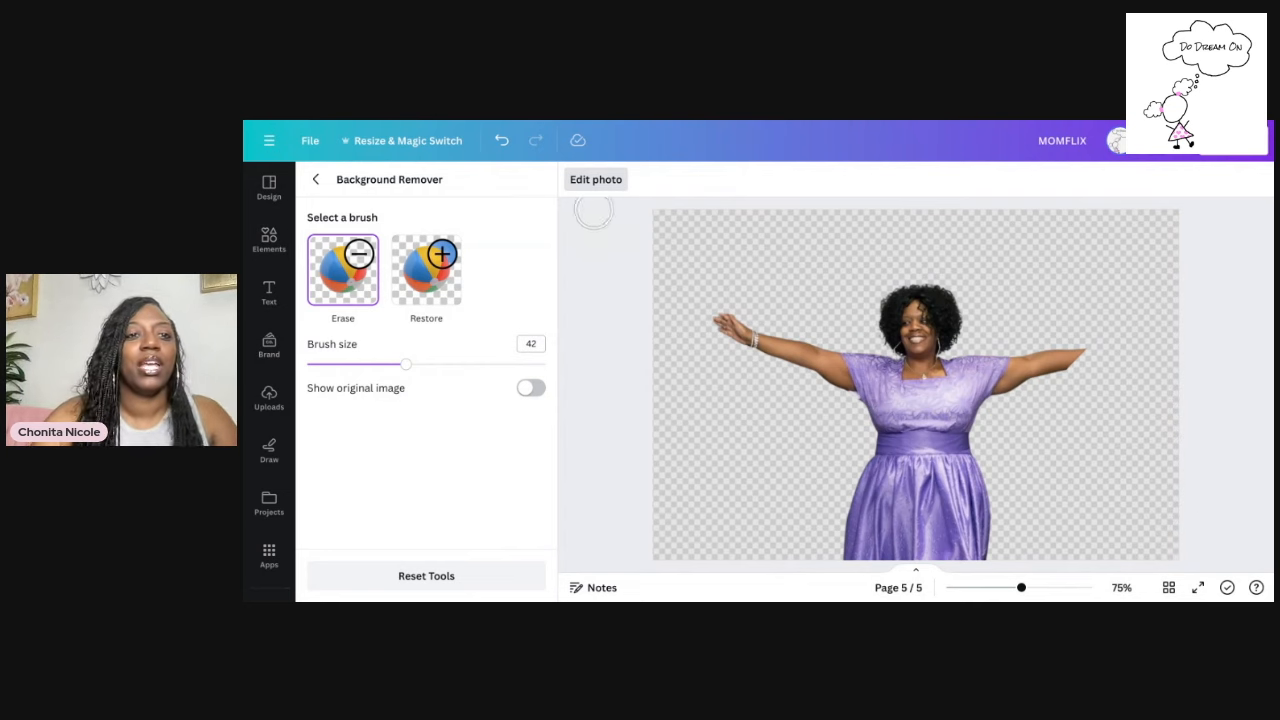
pyautogui.click(331, 180)
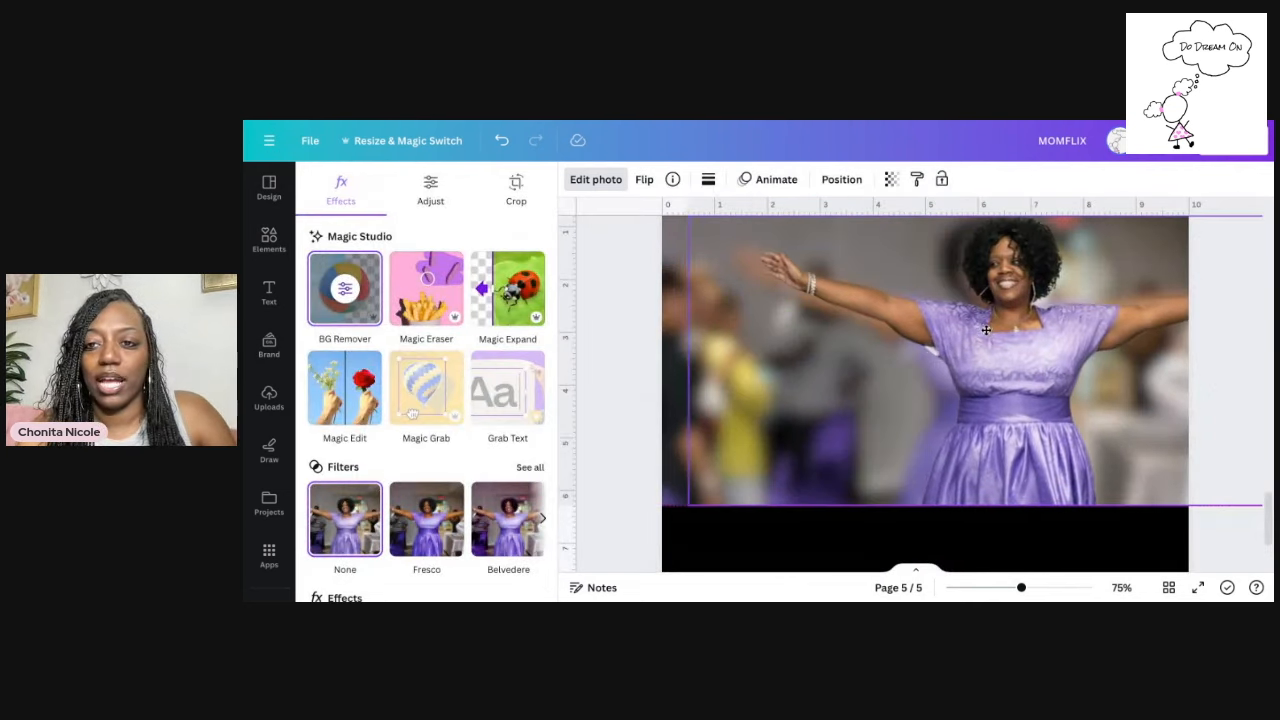
# Trim the cutout's empty left side, enlarge it and position it so her head overlaps the black menu bar
pyautogui.scroll(2, 640, 350)
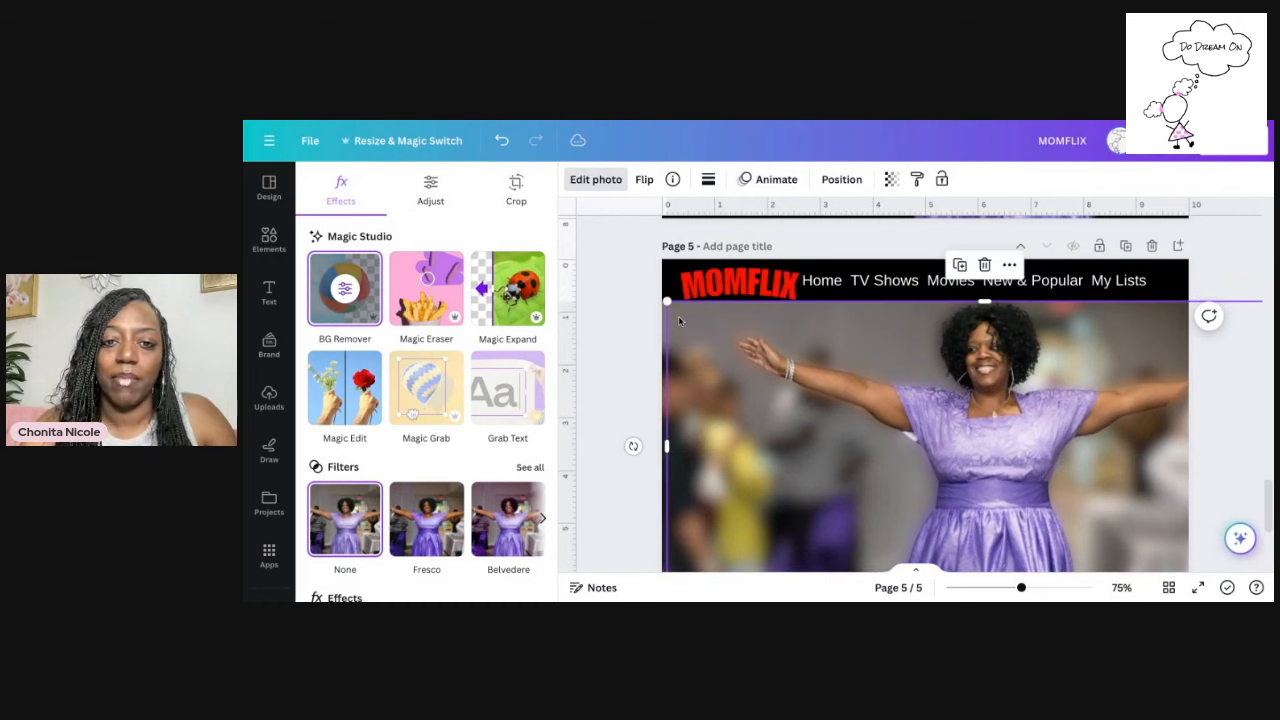
pyautogui.moveTo(668, 440); pyautogui.dragTo(722, 438)
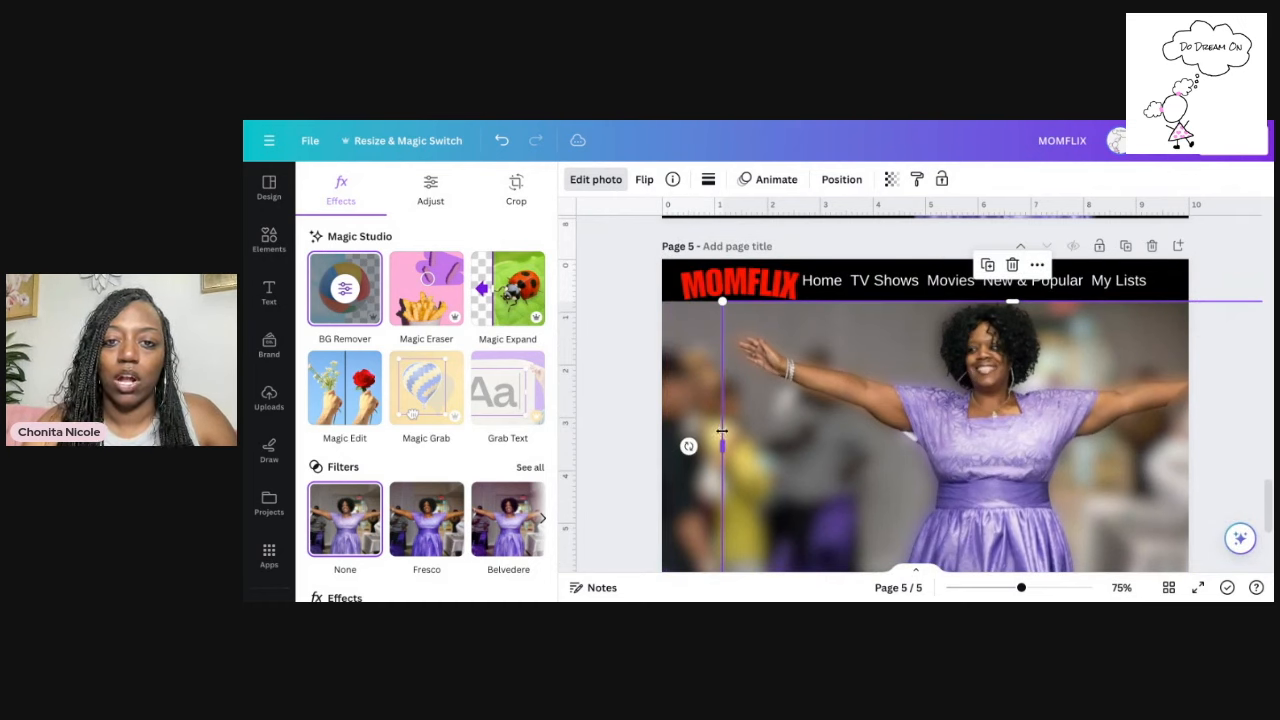
pyautogui.moveTo(720, 302); pyautogui.dragTo(646, 259)
pyautogui.moveTo(957, 396); pyautogui.dragTo(997, 420)
pyautogui.click(596, 179)
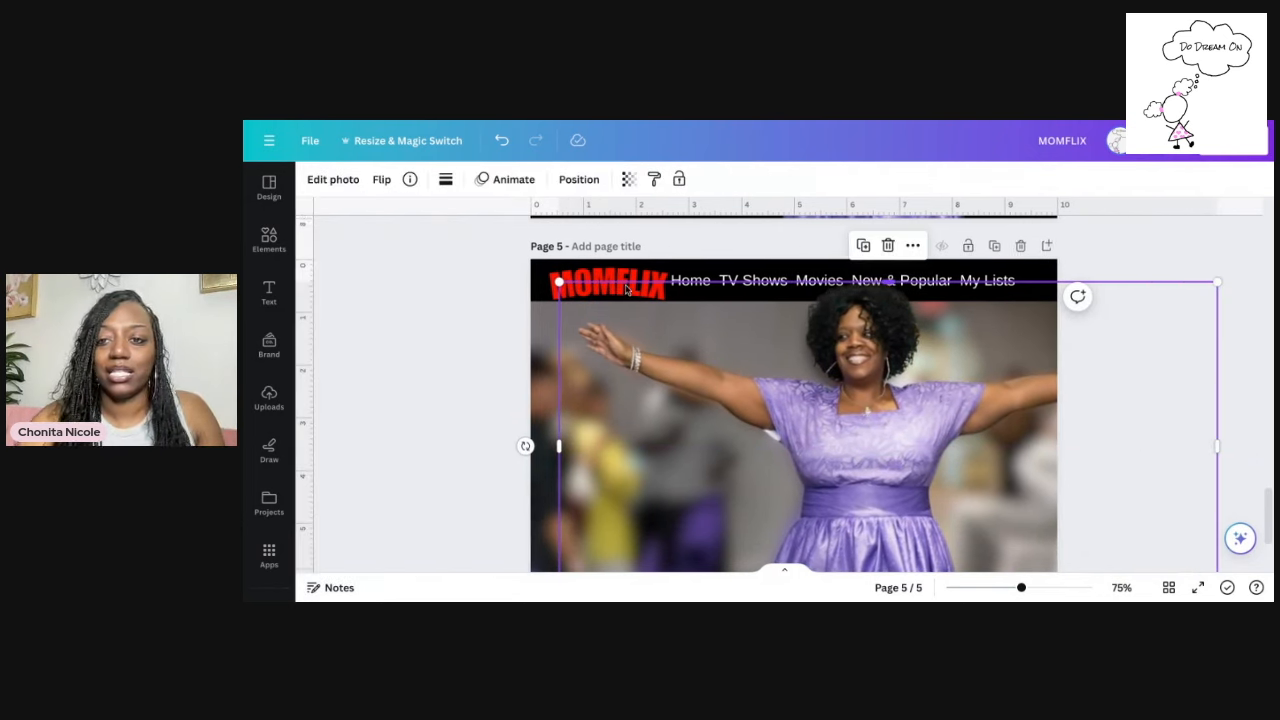
# Extend the woman's cutout downward so the dress reaches the bottom edge of page 5
pyautogui.scroll(-2, 626, 289)
pyautogui.click(466, 426)
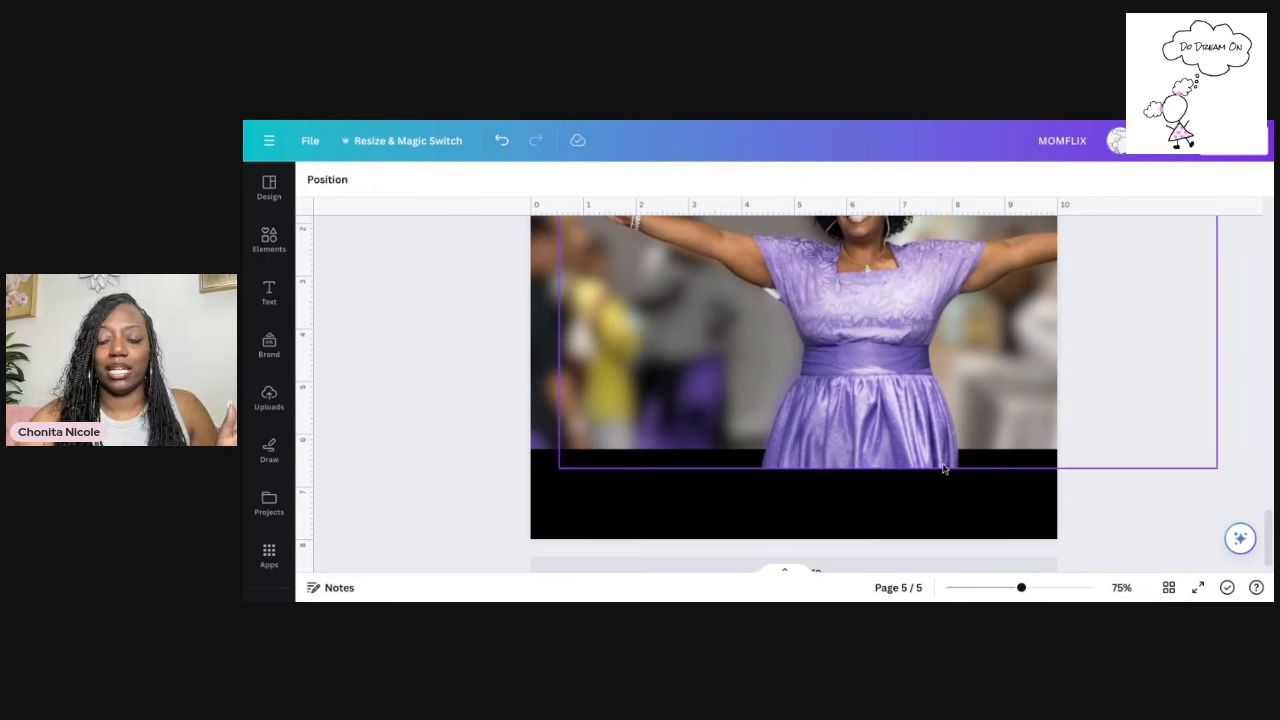
pyautogui.click(893, 462)
pyautogui.moveTo(893, 469); pyautogui.dragTo(897, 537)
pyautogui.scroll(1, 897, 443)
pyautogui.scroll(1, 897, 443)
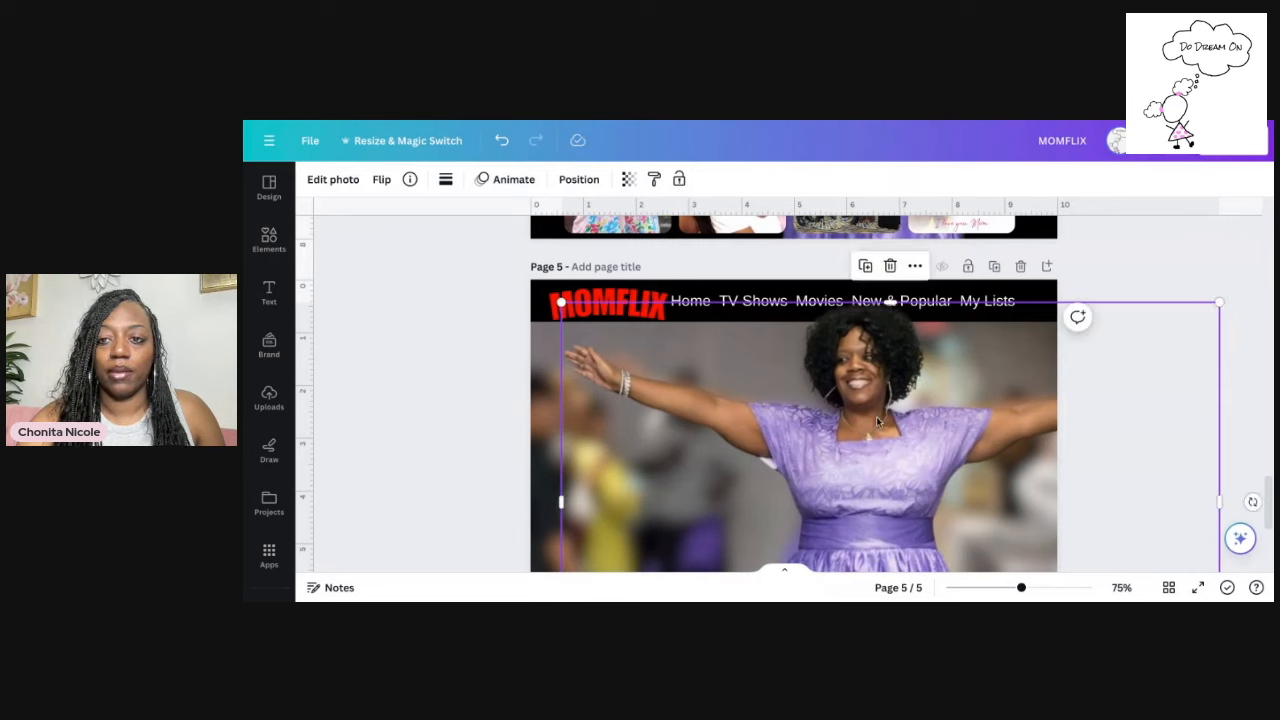
pyautogui.click(1120, 266)
pyautogui.scroll(-1, 1123, 443)
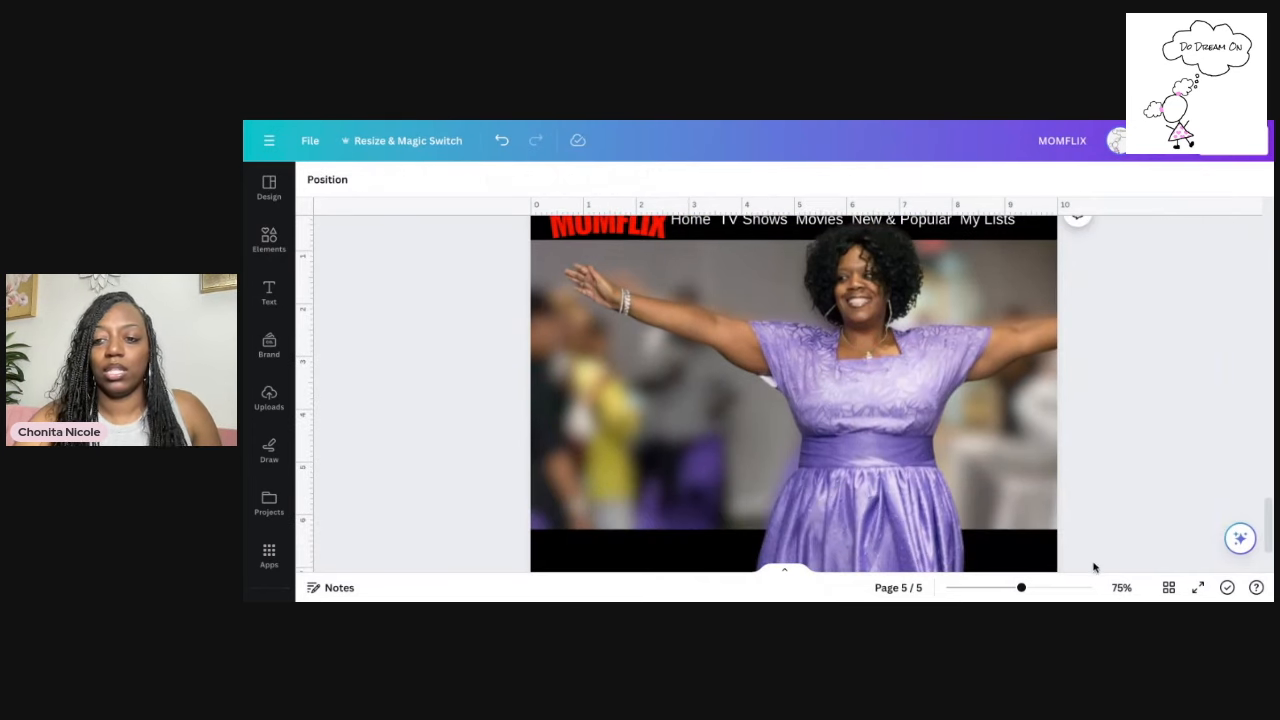
pyautogui.click(1006, 588)
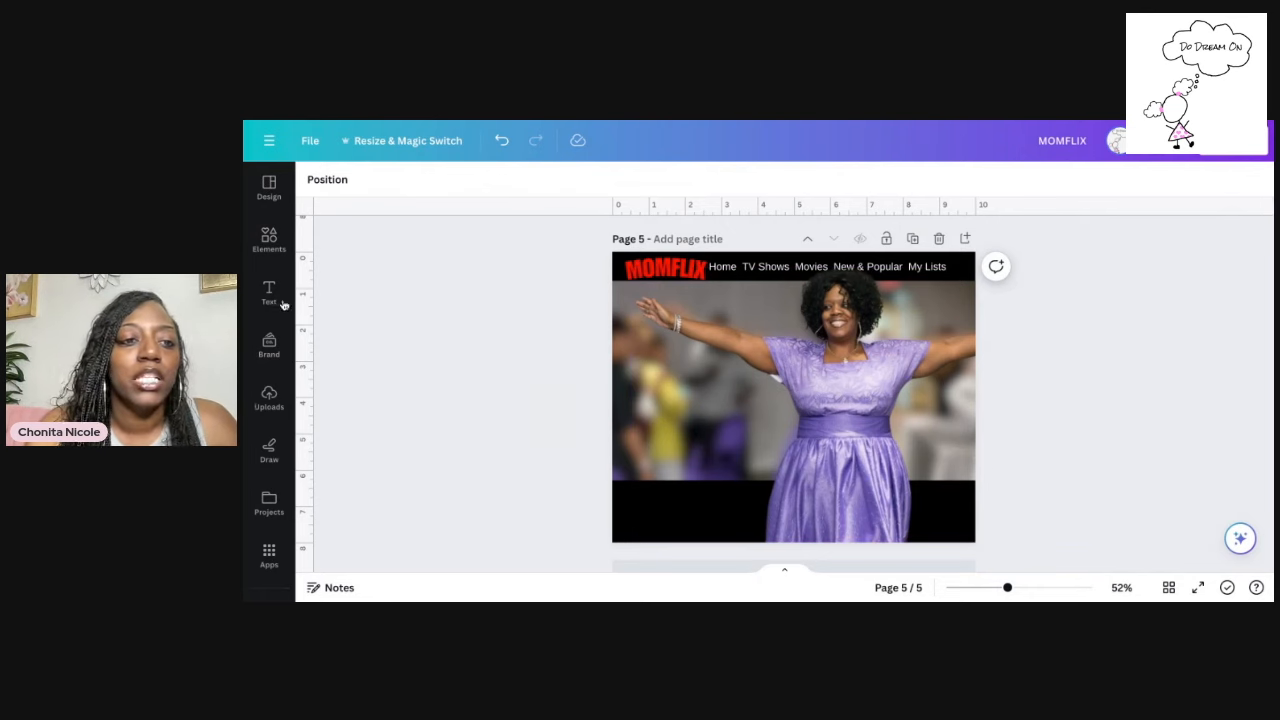
# Add a body text box over the blurred background containing the mom's first name
pyautogui.click(269, 292)
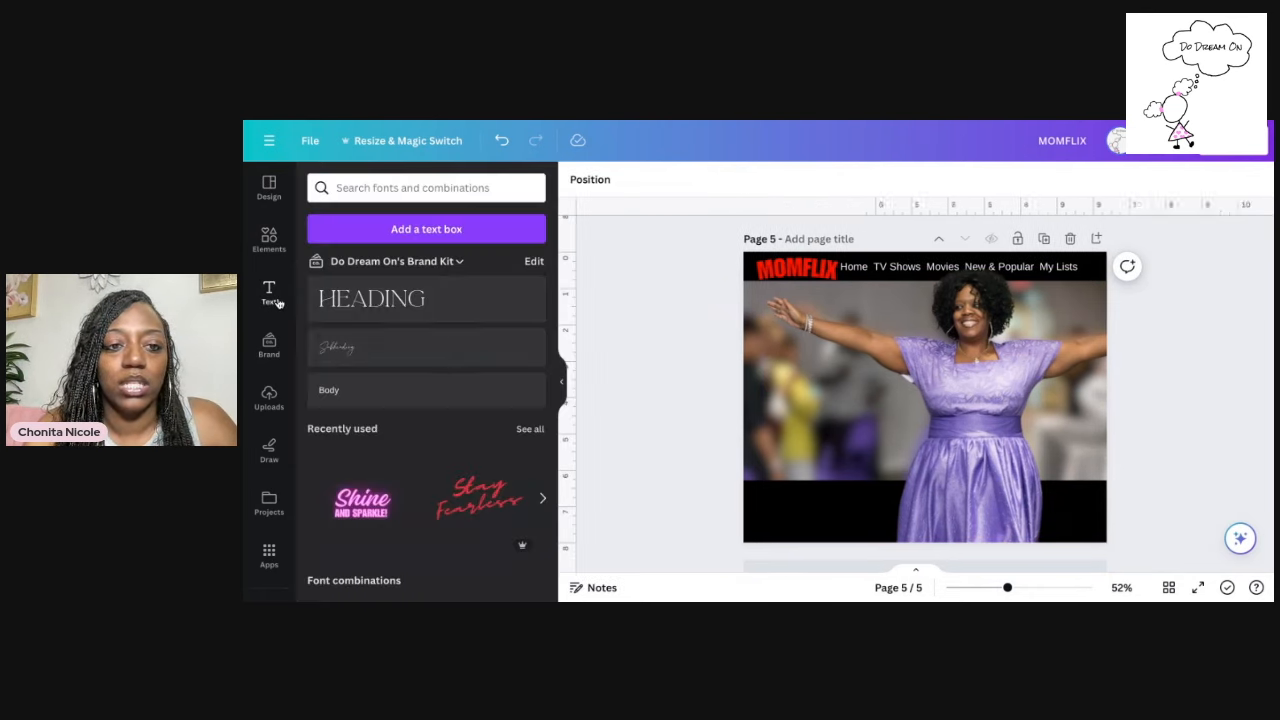
pyautogui.click(430, 397)
pyautogui.moveTo(907, 343); pyautogui.dragTo(784, 339)
pyautogui.write('SOnya')
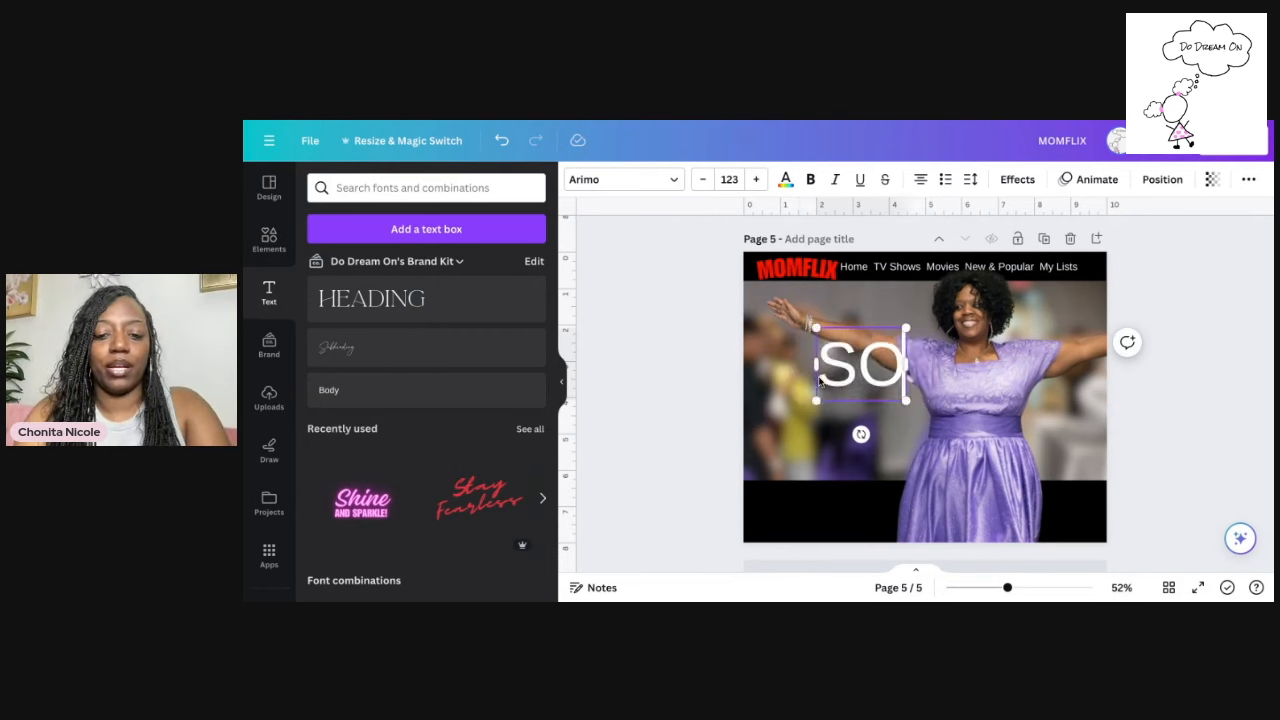
pyautogui.press('BackSpace')
pyautogui.press('BackSpace')
pyautogui.press('BackSpace')
pyautogui.press('BackSpace')
pyautogui.write('onya')
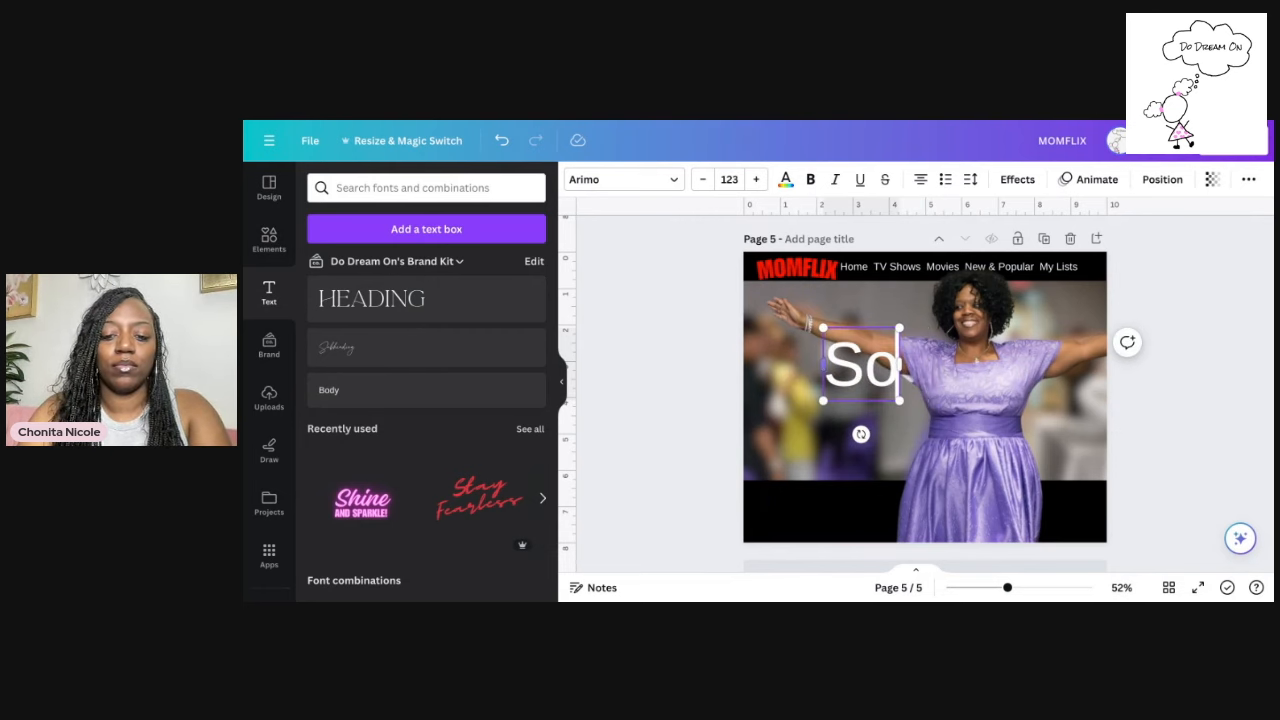
# Color the name text black and give it a white Outline effect
pyautogui.click(785, 180)
pyautogui.click(370, 266)
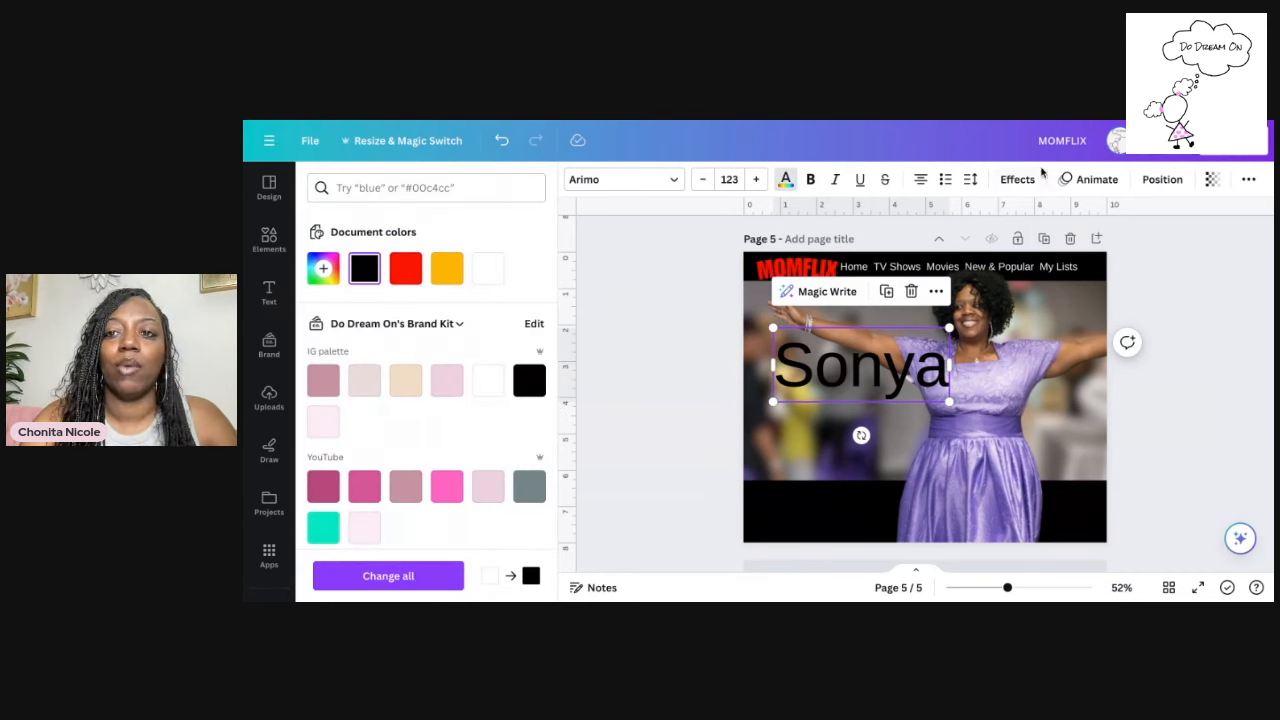
pyautogui.click(1028, 179)
pyautogui.click(507, 372)
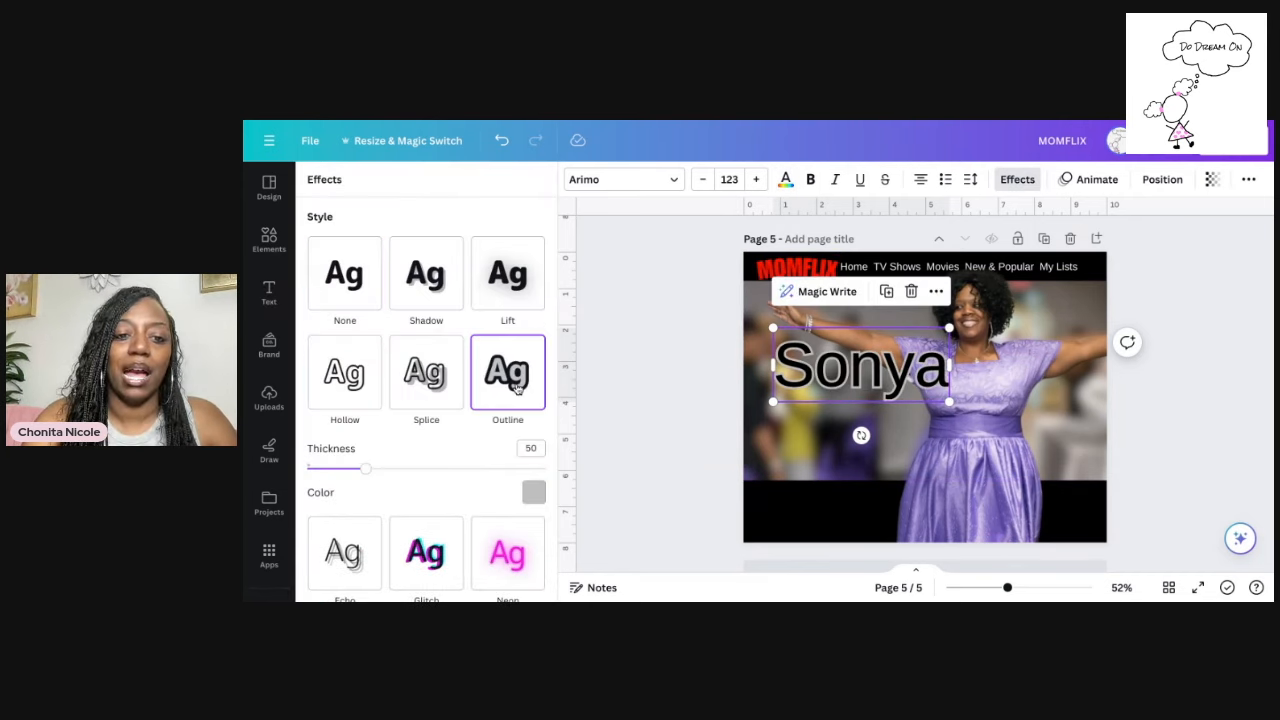
pyautogui.scroll(-2, 530, 410)
pyautogui.click(533, 335)
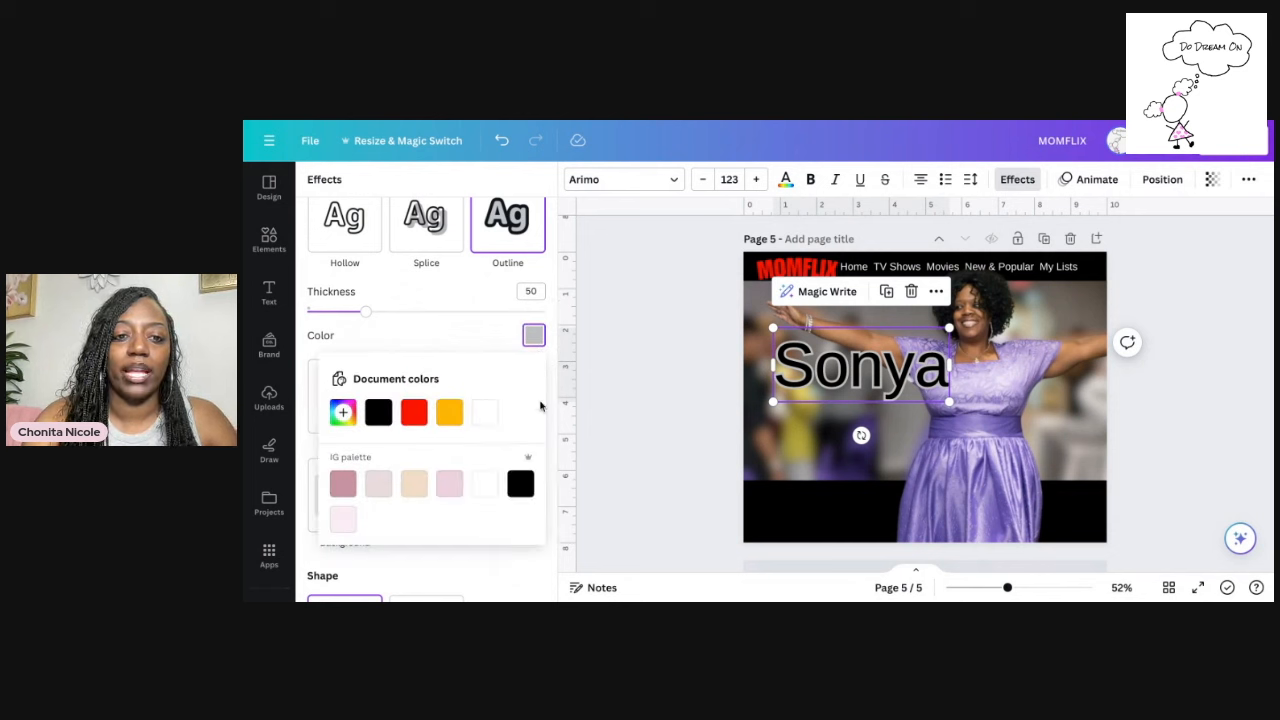
pyautogui.click(484, 412)
# Shrink the name text to size 82.2 and place it below the MOMFLIX logo, as in the page 4 layout
pyautogui.scroll(3, 686, 391)
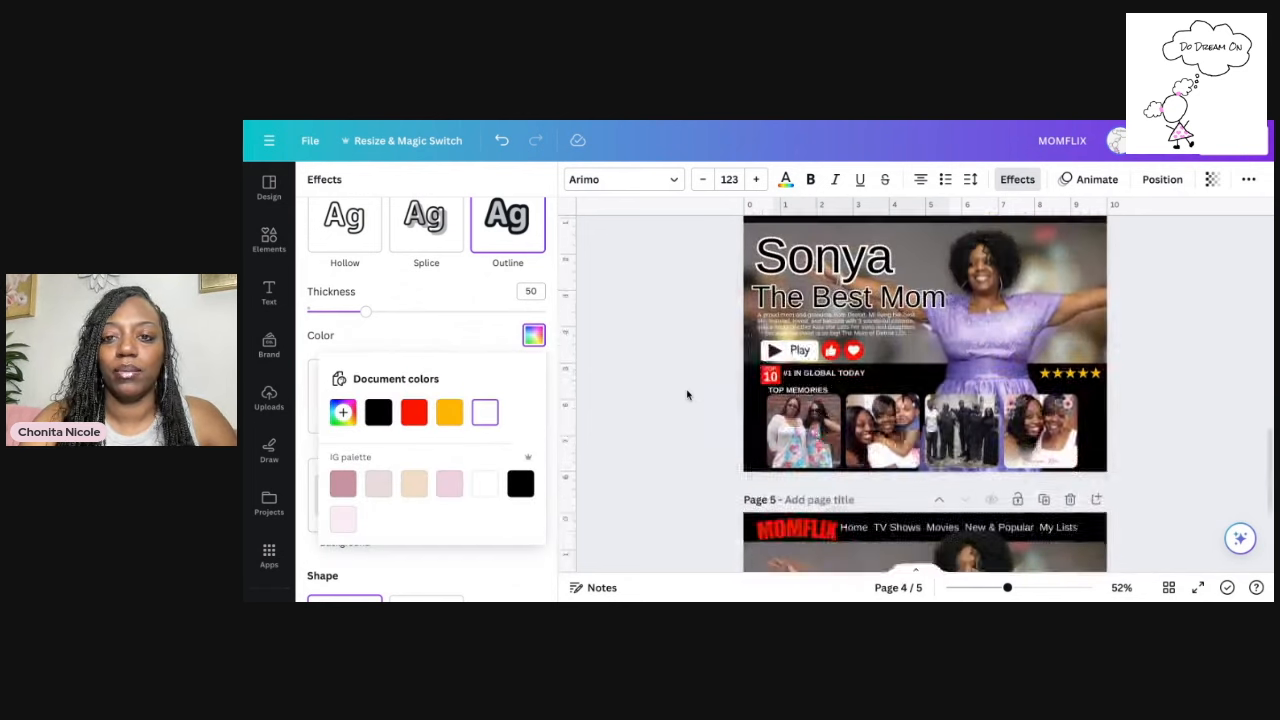
pyautogui.scroll(-3, 686, 391)
pyautogui.moveTo(952, 381); pyautogui.dragTo(895, 400)
pyautogui.click(930, 412)
pyautogui.click(833, 427)
pyautogui.moveTo(833, 427); pyautogui.dragTo(823, 378)
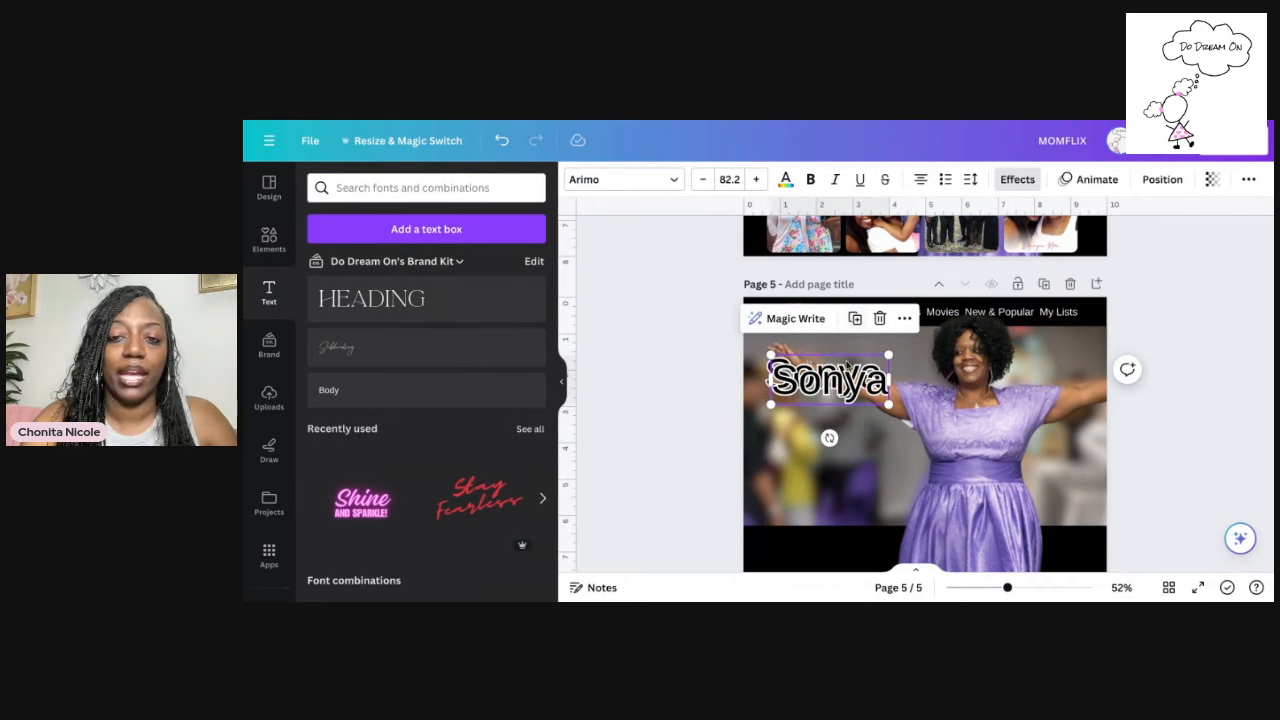
# Duplicate the name text below it, change the copy to "The Best Mom" and fit it on one line at size 67.3
pyautogui.click(847, 314)
pyautogui.write('Th')
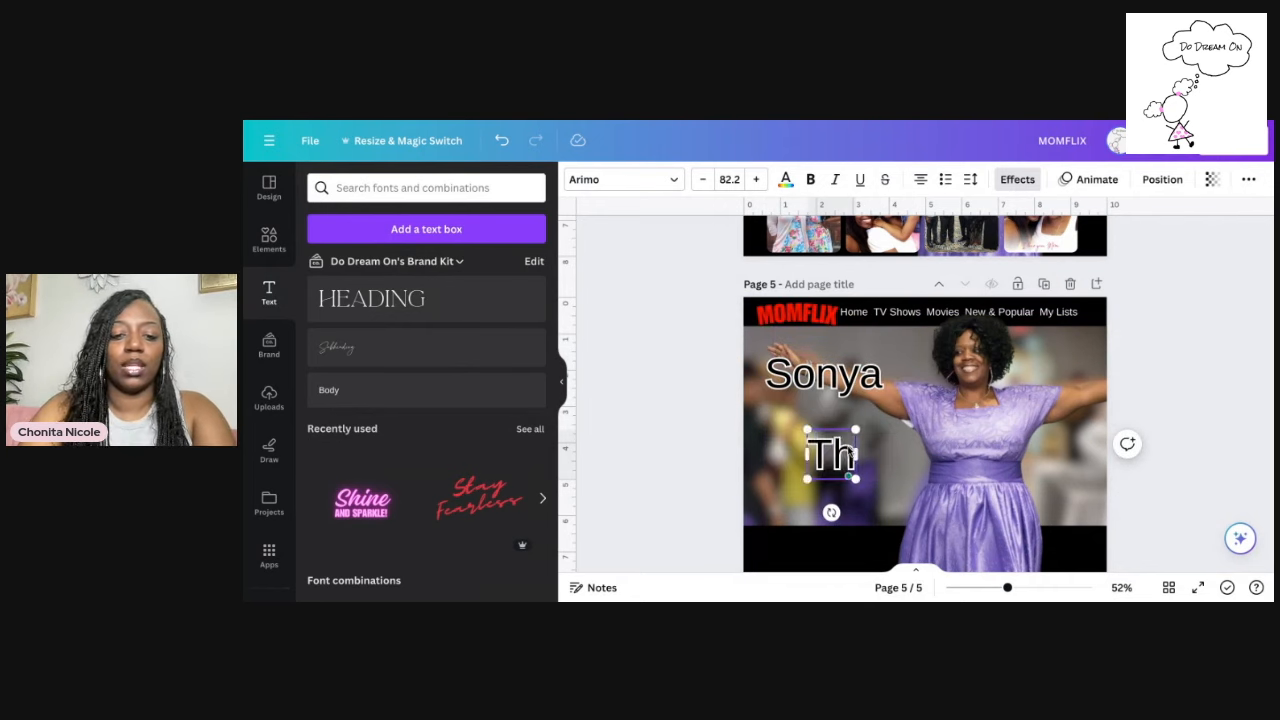
pyautogui.write('e Best Mom')
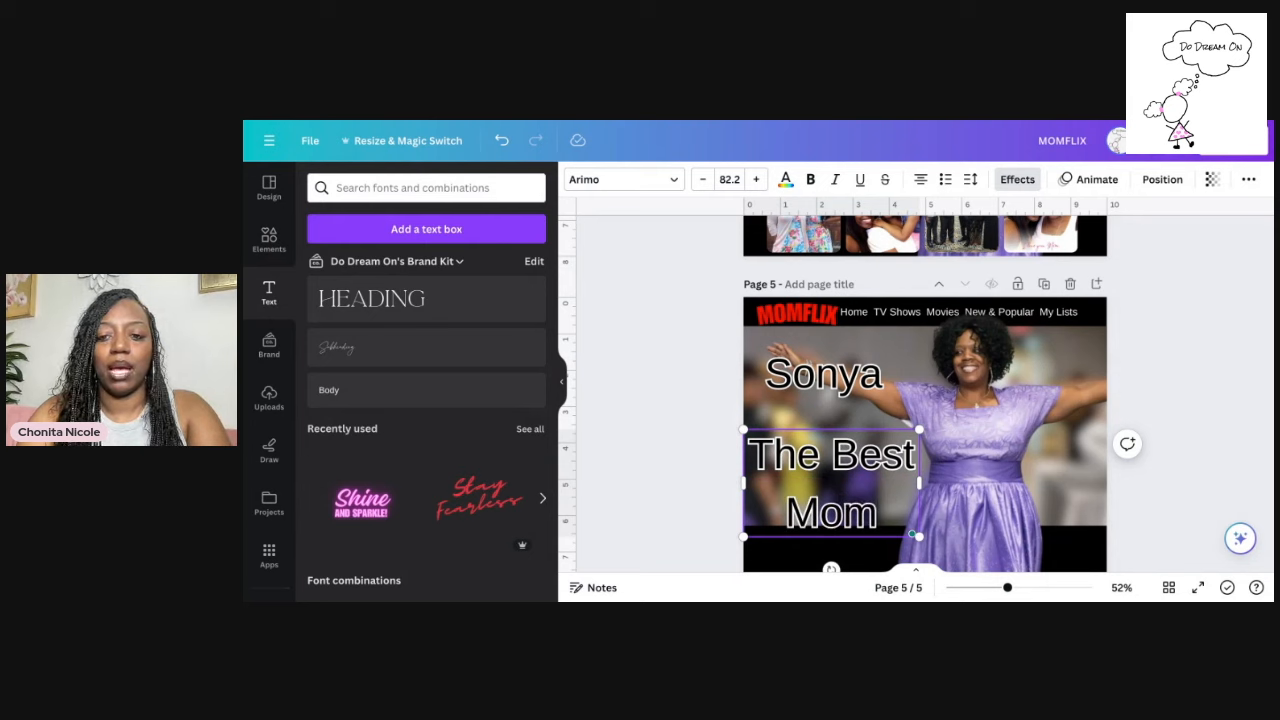
pyautogui.moveTo(919, 483); pyautogui.dragTo(975, 480)
pyautogui.click(920, 420)
pyautogui.moveTo(877, 482)
pyautogui.mouseDown()
pyautogui.moveTo(880, 425)
pyautogui.moveTo(883, 494)
pyautogui.moveTo(881, 466)
pyautogui.moveTo(877, 483)
pyautogui.mouseUp()
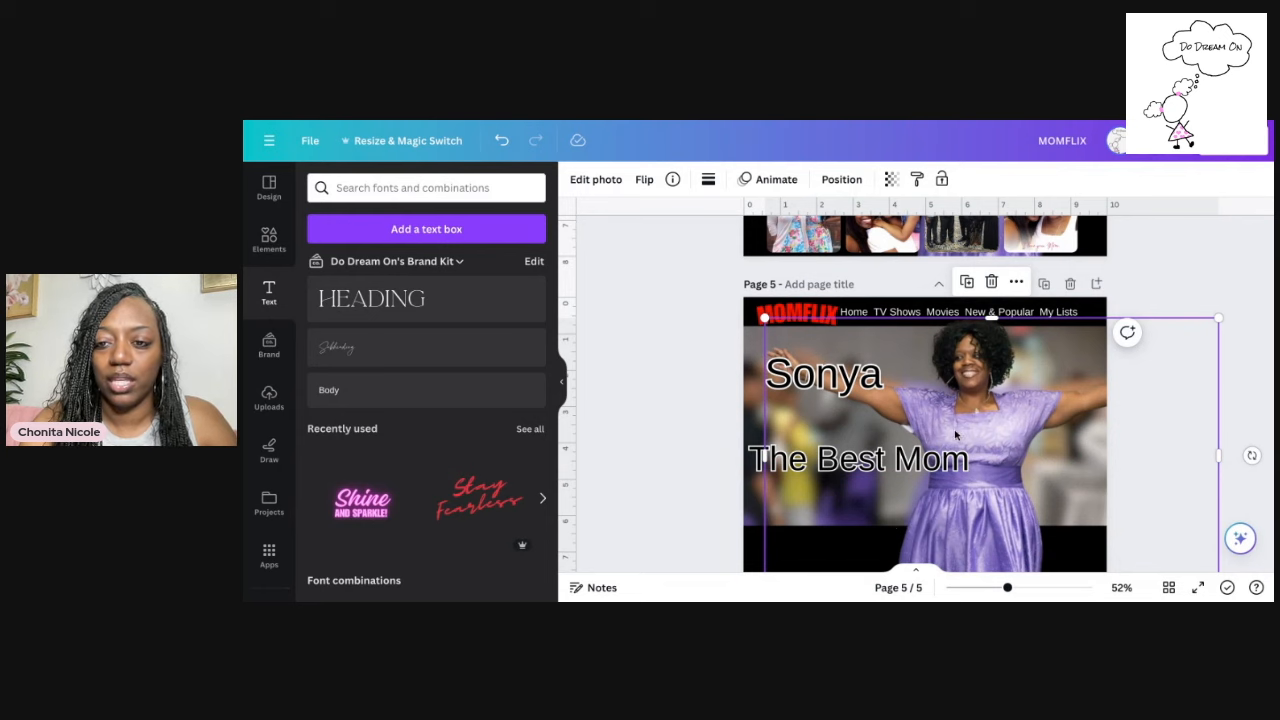
# Bring the grouped menu text (Home, TV Shows, Movies, New & Popular, My Lists) to the front
pyautogui.click(1012, 314)
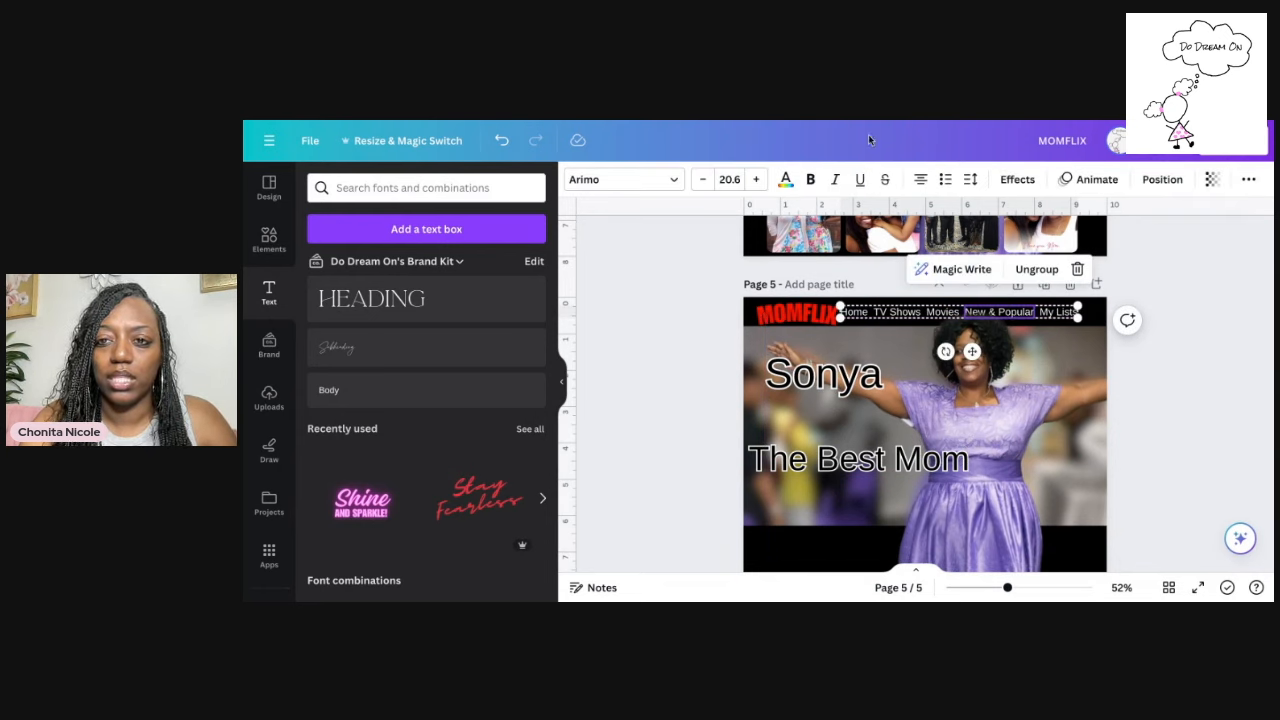
pyautogui.click(1160, 181)
pyautogui.click(362, 250)
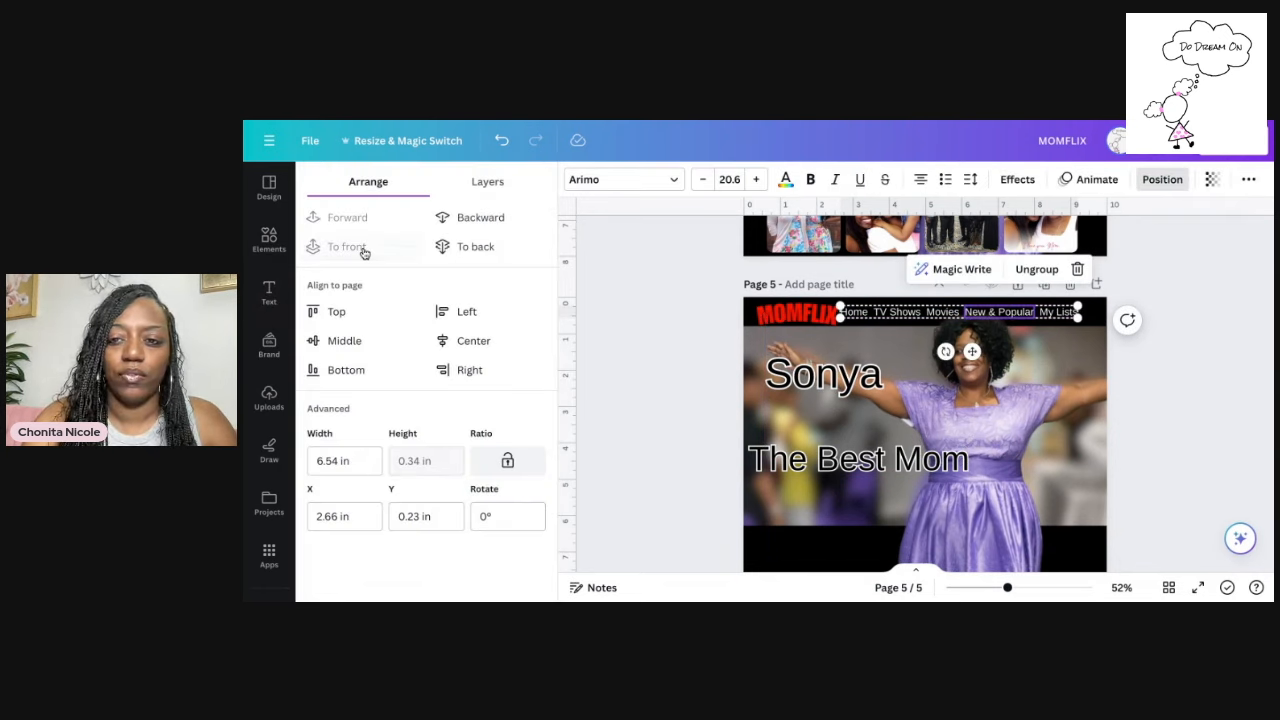
pyautogui.click(1244, 288)
# Lock the woman's cutout photo in place
pyautogui.click(1036, 402)
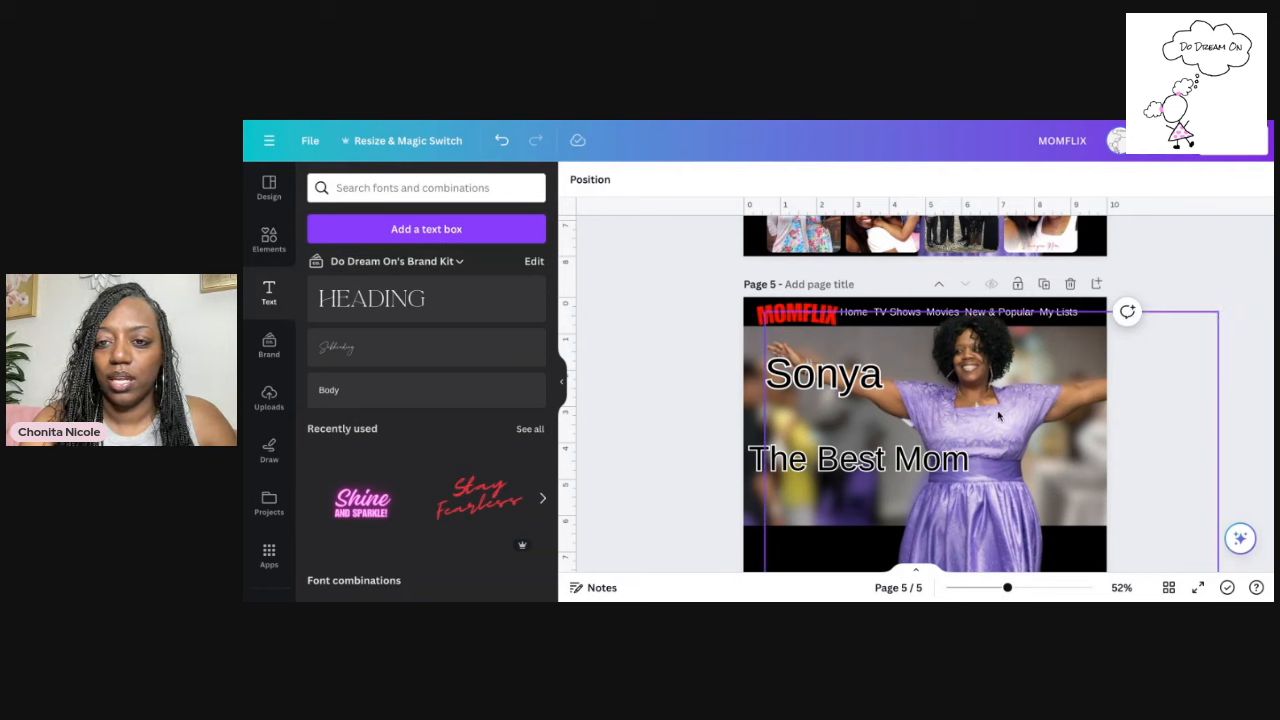
pyautogui.click(941, 180)
pyautogui.click(1240, 271)
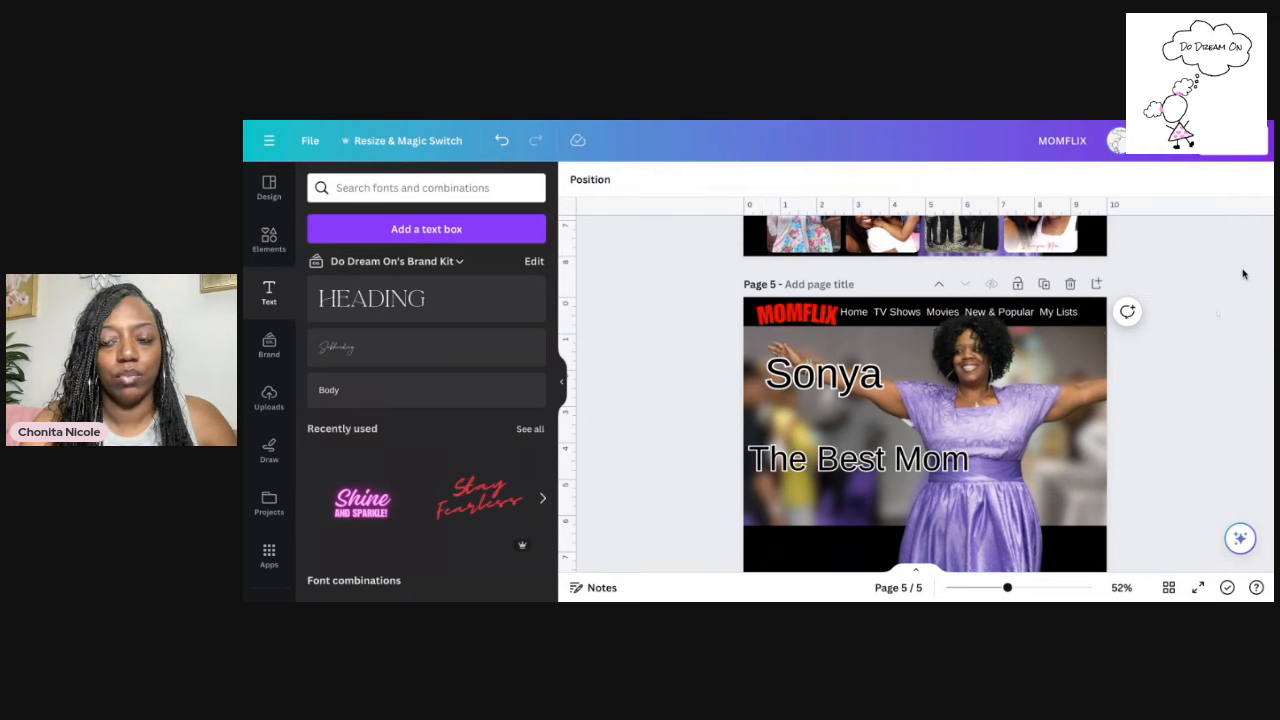
# Move "The Best Mom" up directly under the name and place a duplicate of it just below
pyautogui.moveTo(826, 468); pyautogui.dragTo(826, 416)
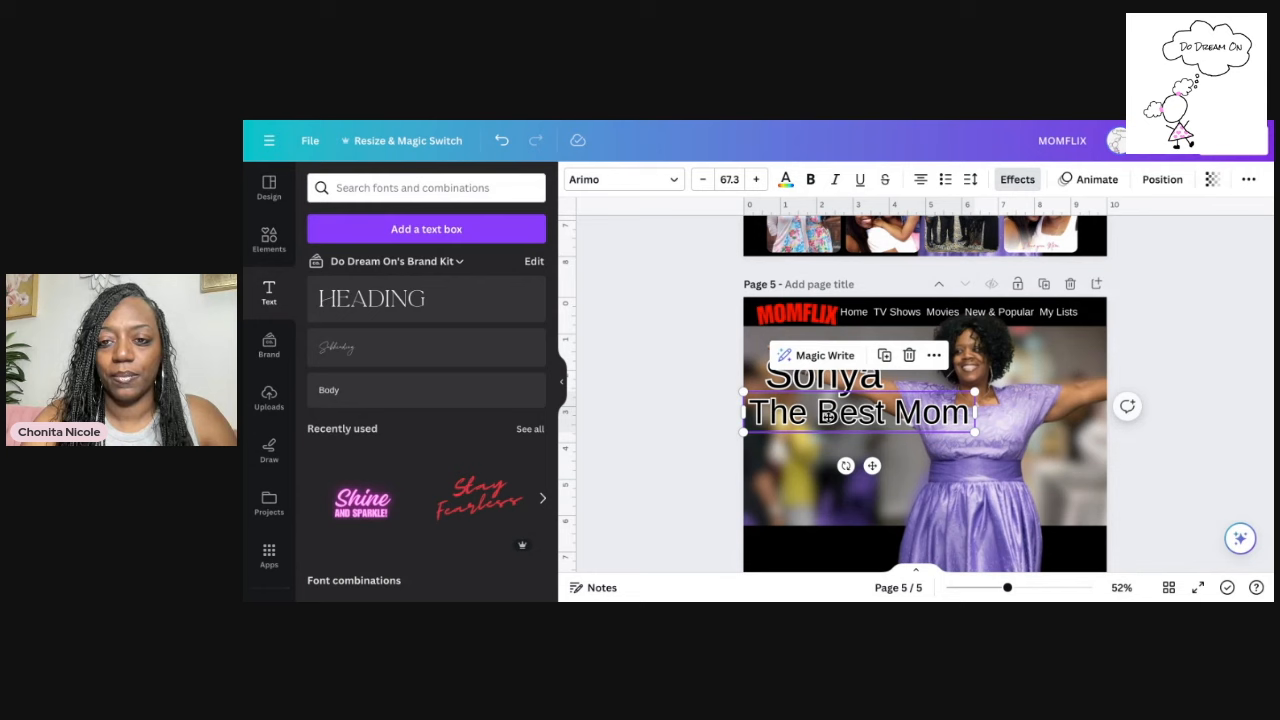
pyautogui.click(1169, 304)
pyautogui.click(940, 412)
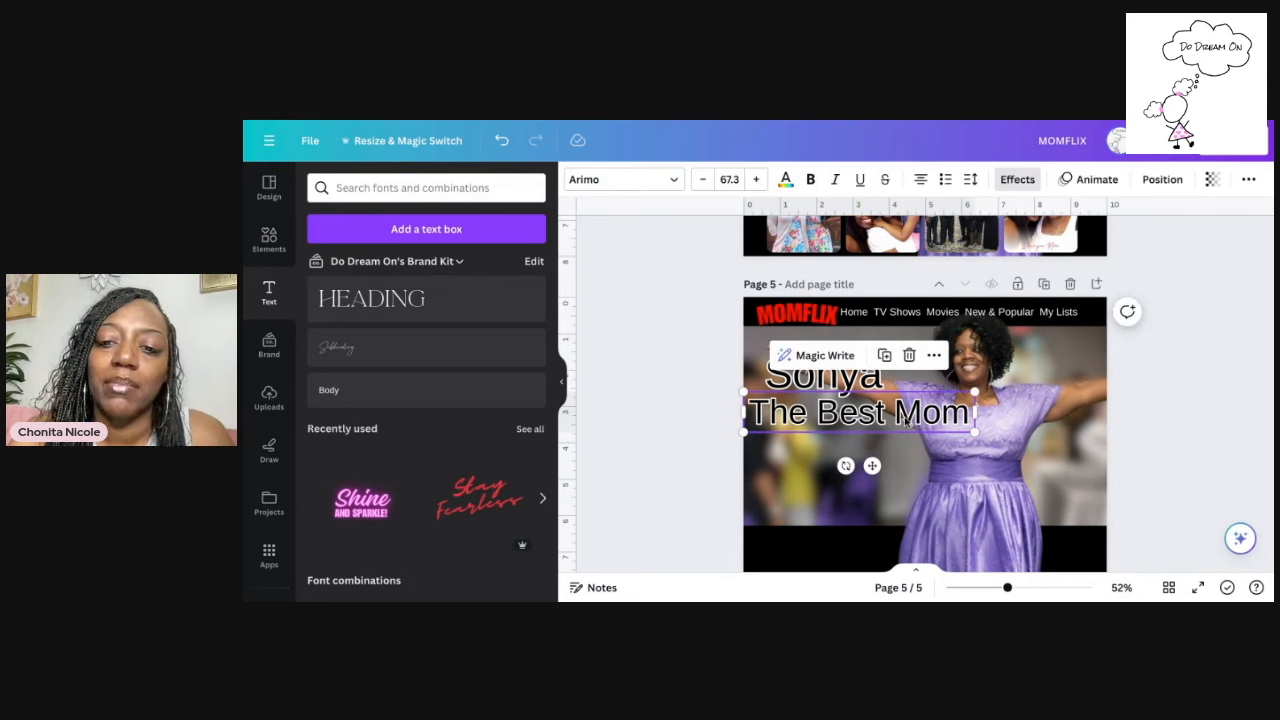
pyautogui.click(890, 361)
pyautogui.moveTo(891, 398); pyautogui.dragTo(891, 434)
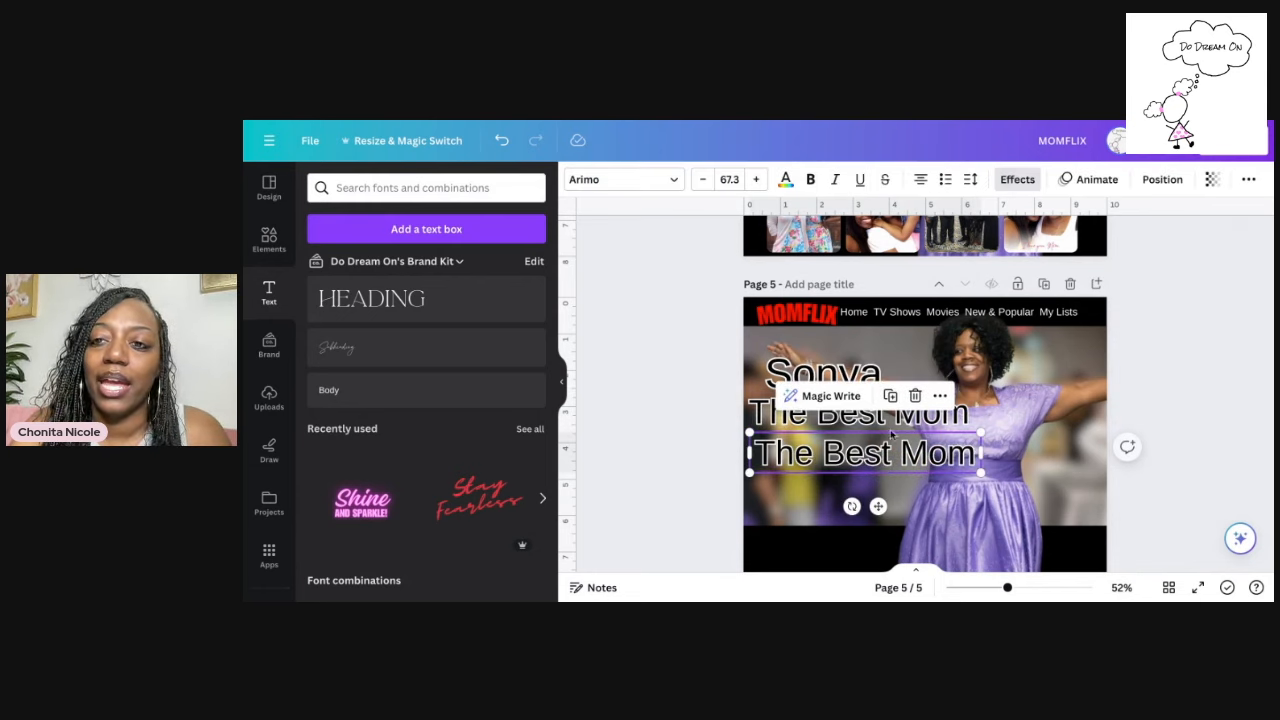
# Remove the text effect from the lower copy of "The Best Mom" and color its text white
pyautogui.click(1017, 180)
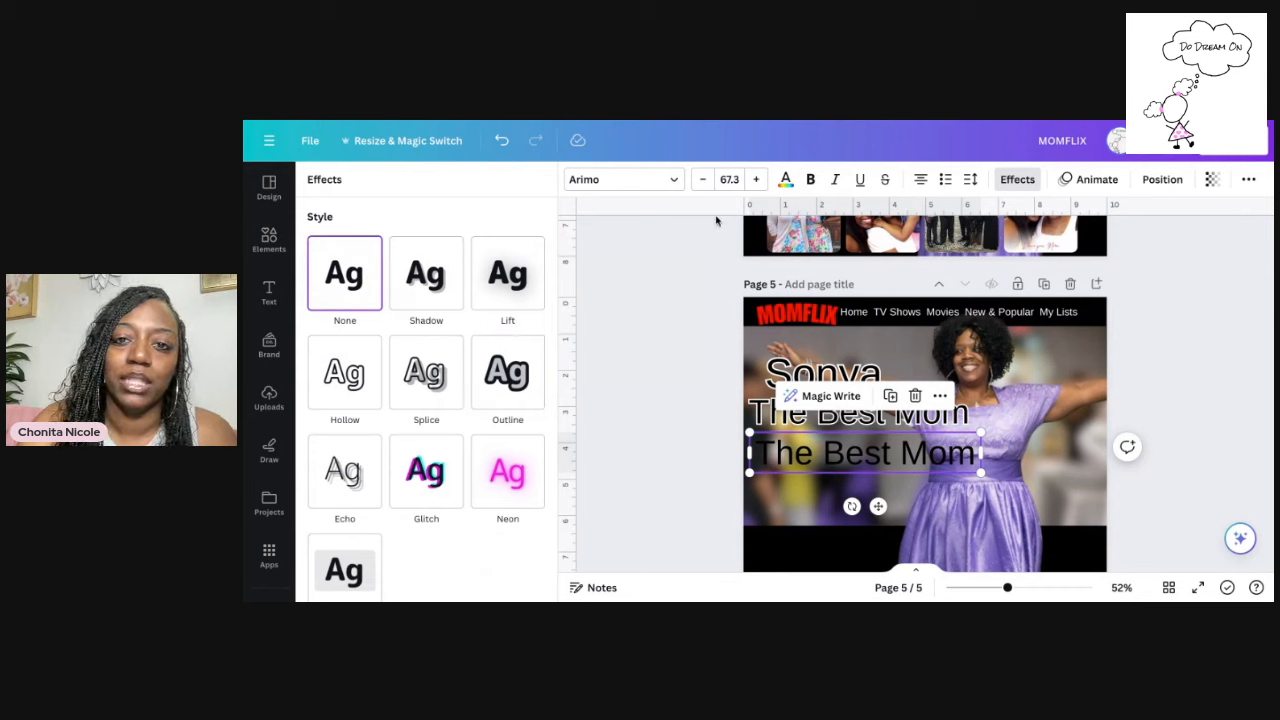
pyautogui.click(786, 182)
pyautogui.click(489, 269)
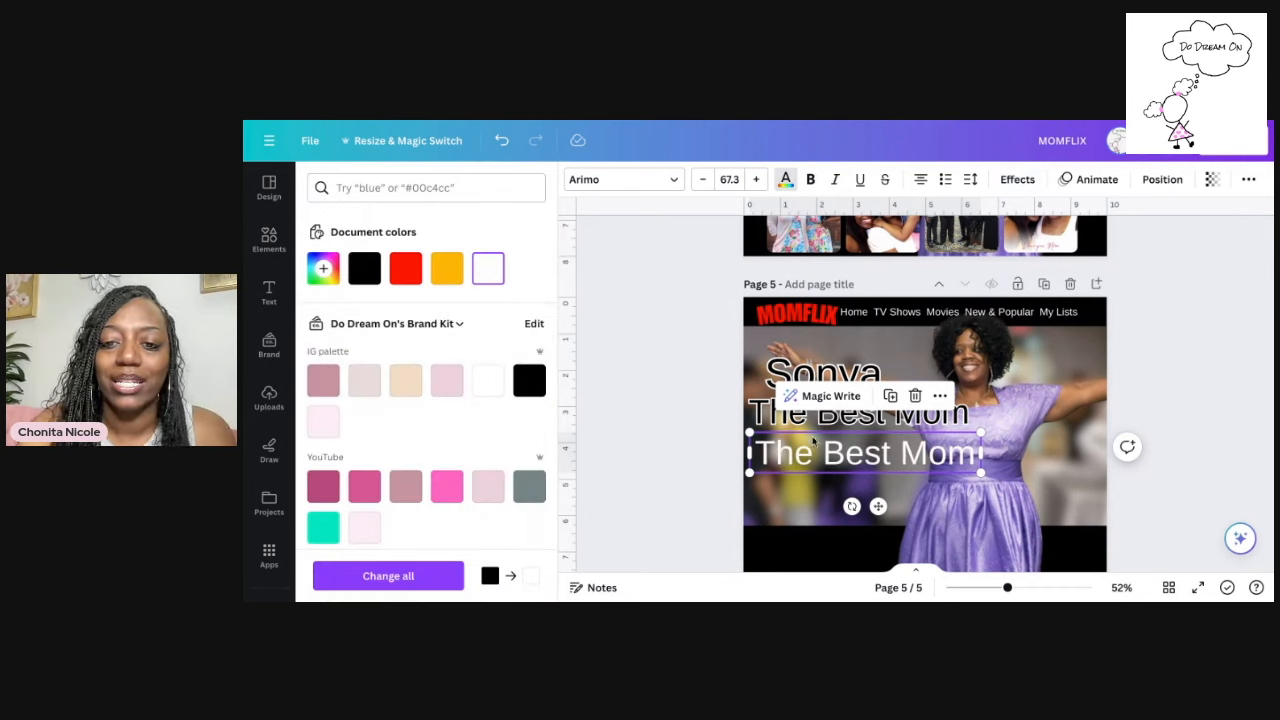
# Replace the white duplicate's wording with "Whatever you want to say about your Mama"
pyautogui.write('Whatee')
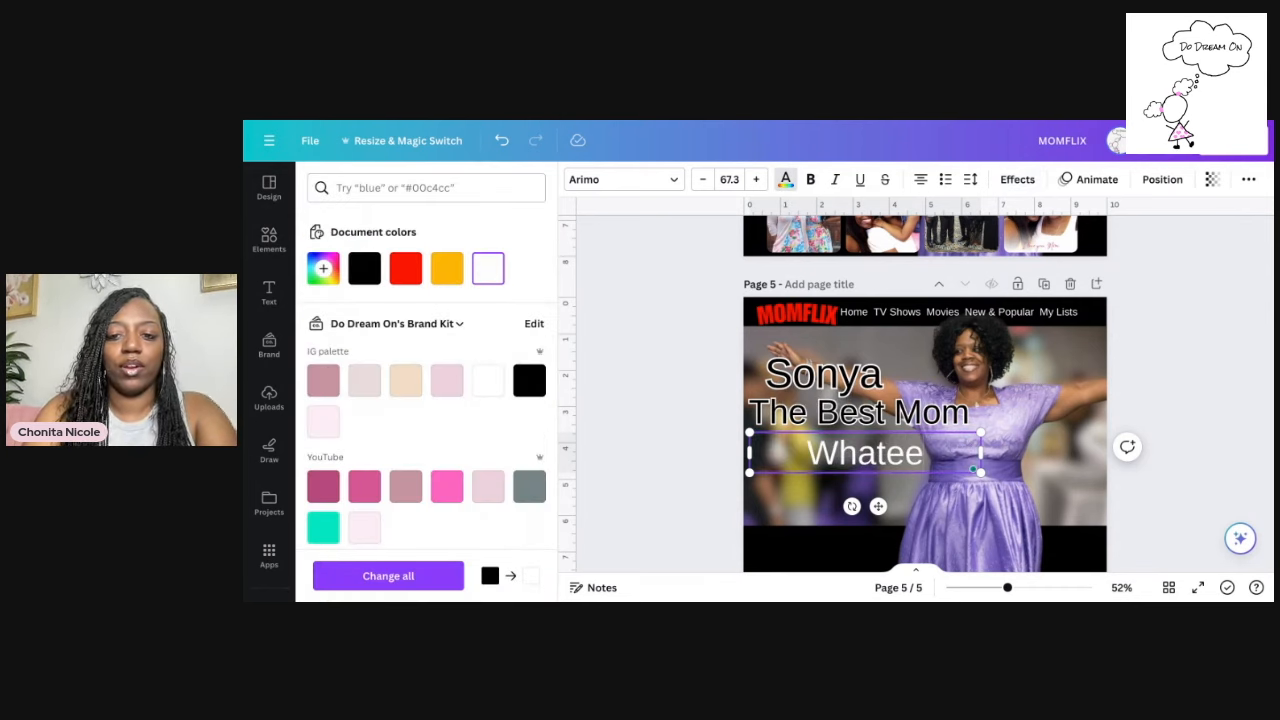
pyautogui.press('BackSpace')
pyautogui.write('ver')
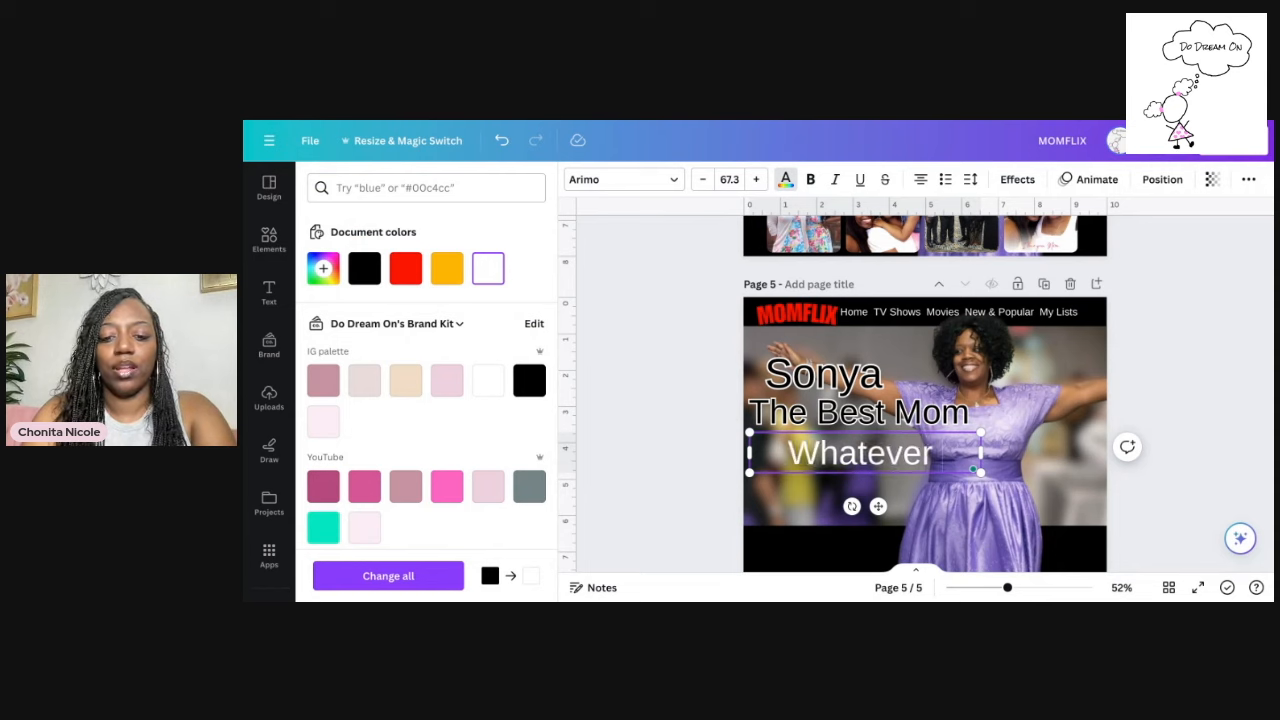
pyautogui.write(' you want to say')
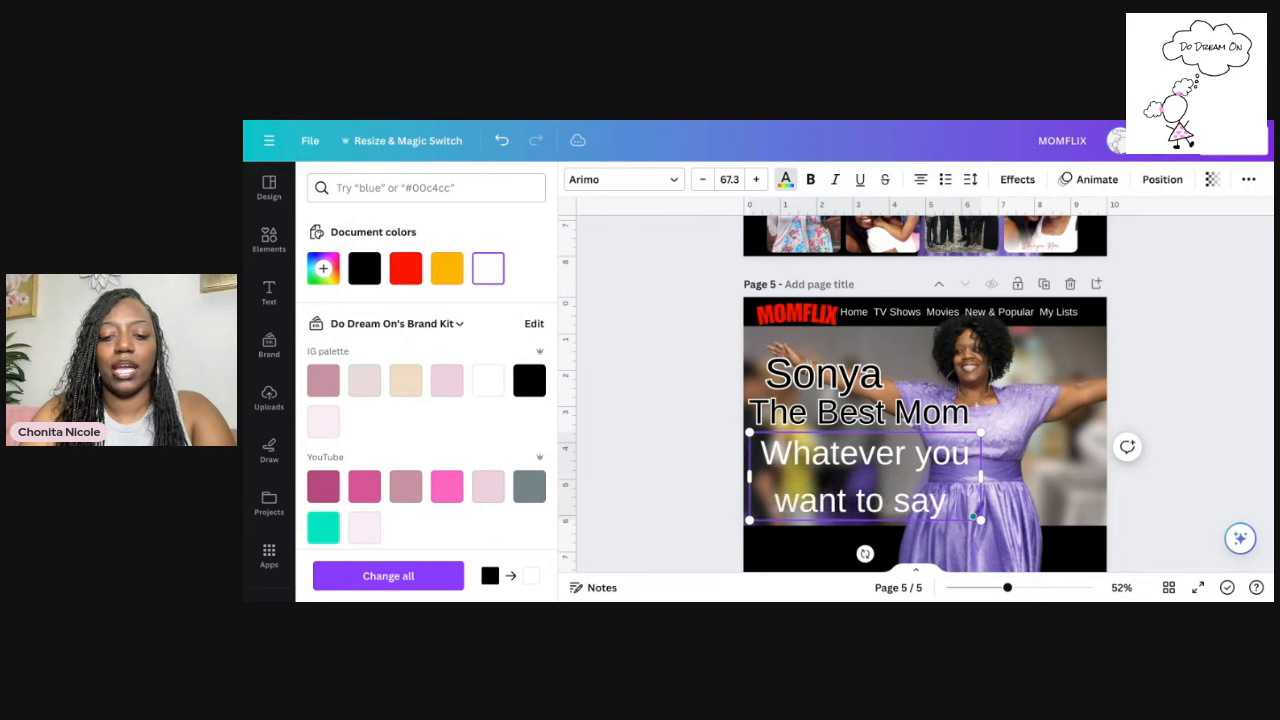
pyautogui.write(' about your Mama')
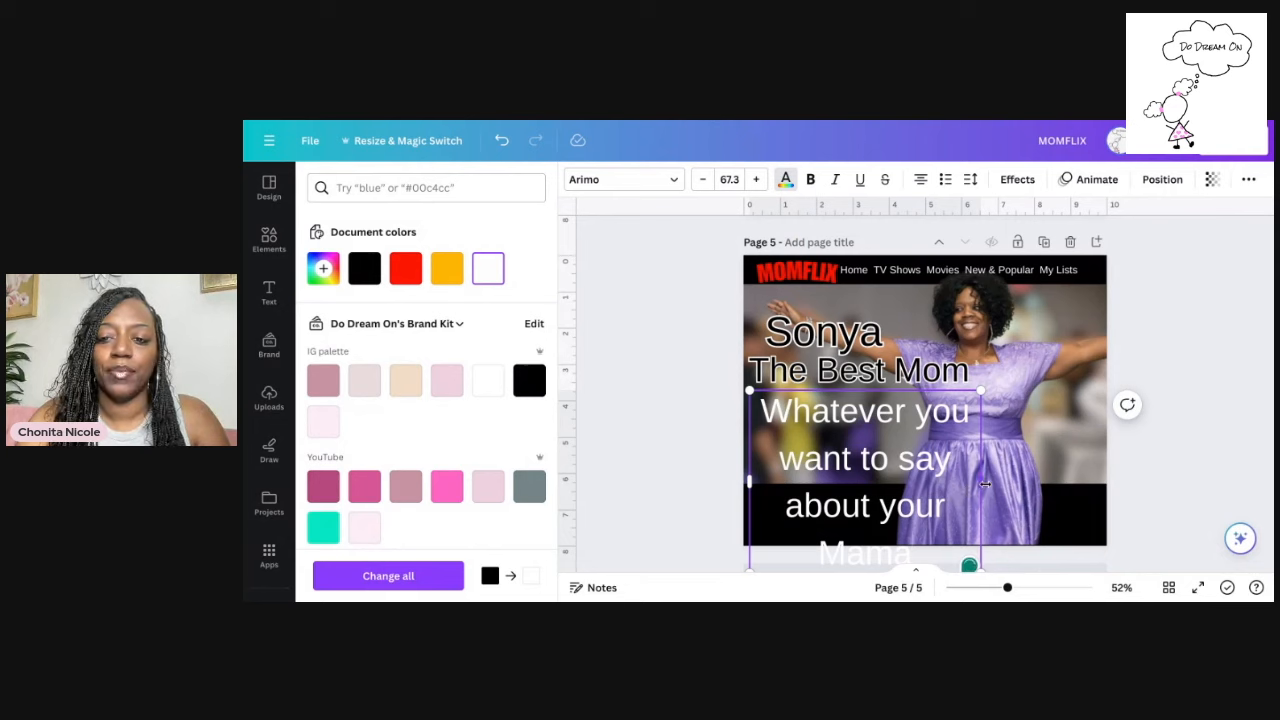
# Set the white tagline to font size 18 and fit its text box to a single line under "The Best Mom"
pyautogui.moveTo(985, 484); pyautogui.dragTo(1164, 448)
pyautogui.click(729, 178)
pyautogui.write('12')
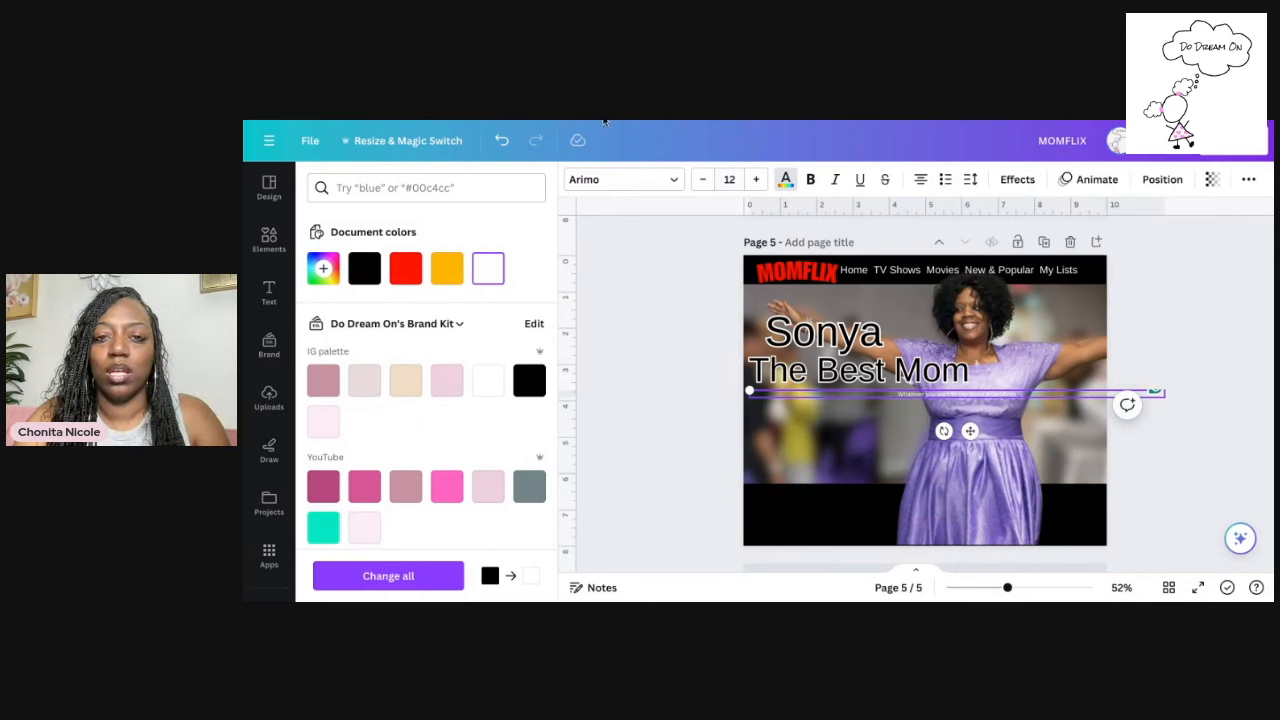
pyautogui.click(729, 176)
pyautogui.write('1')
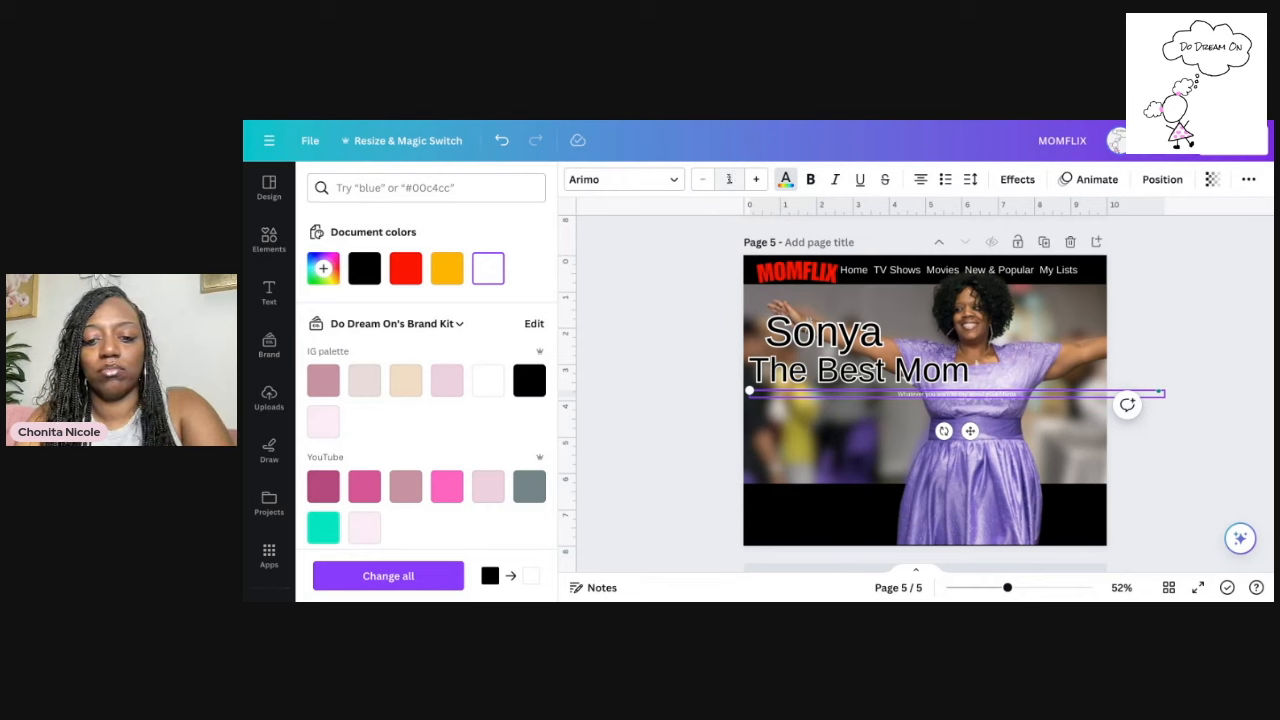
pyautogui.write('8')
pyautogui.press('Return')
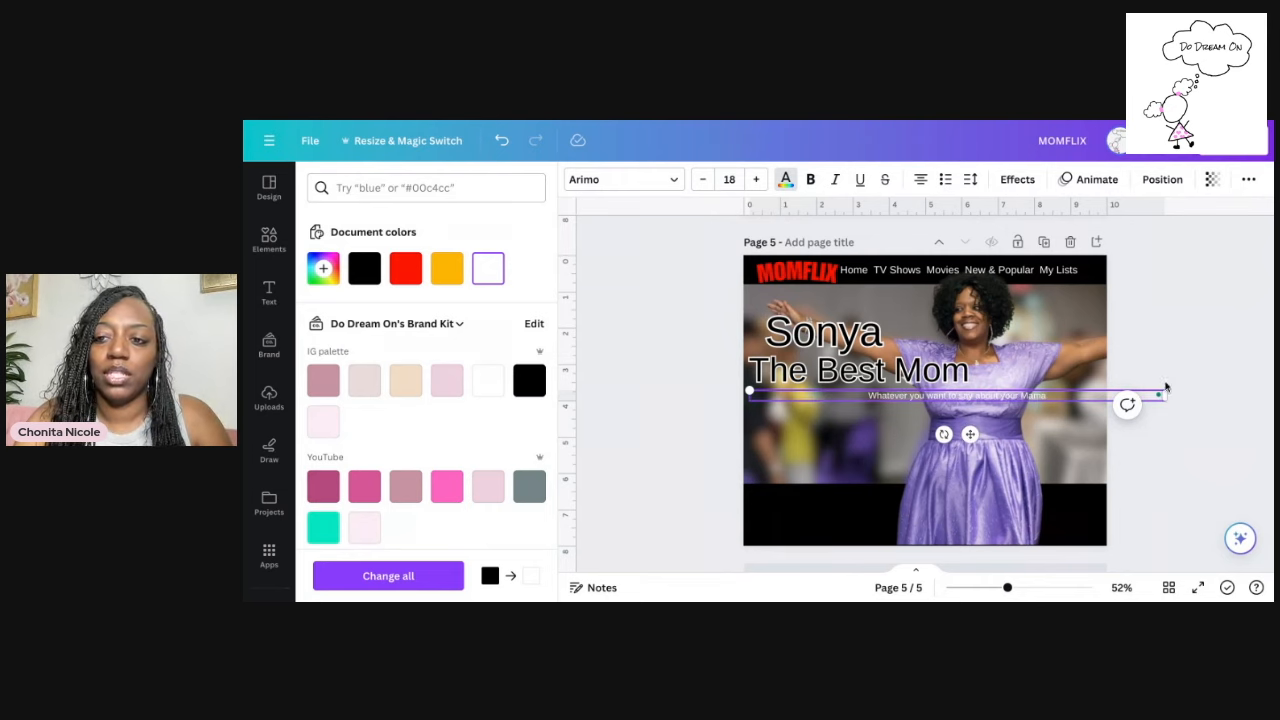
pyautogui.moveTo(1163, 396); pyautogui.dragTo(939, 400)
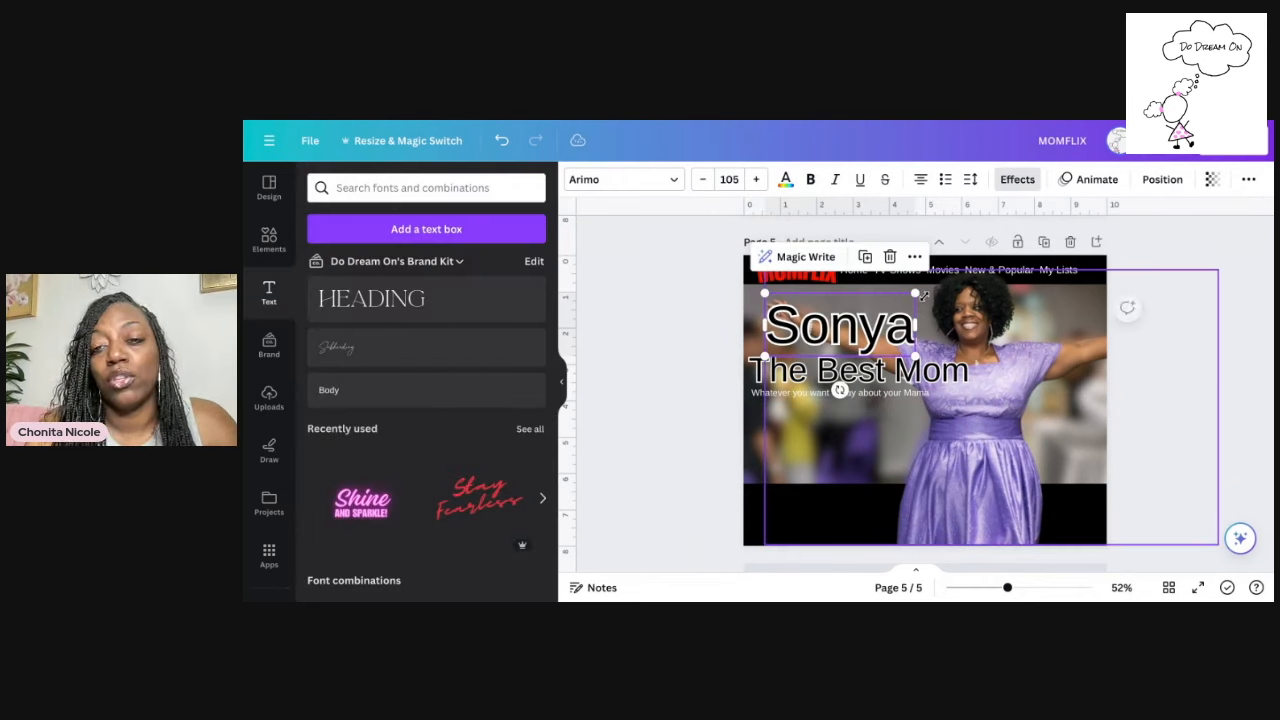
# Enlarge the name heading to about size 105 and position the small tagline just beneath "The Best Mom"
pyautogui.moveTo(874, 336); pyautogui.dragTo(874, 336)
pyautogui.click(943, 366)
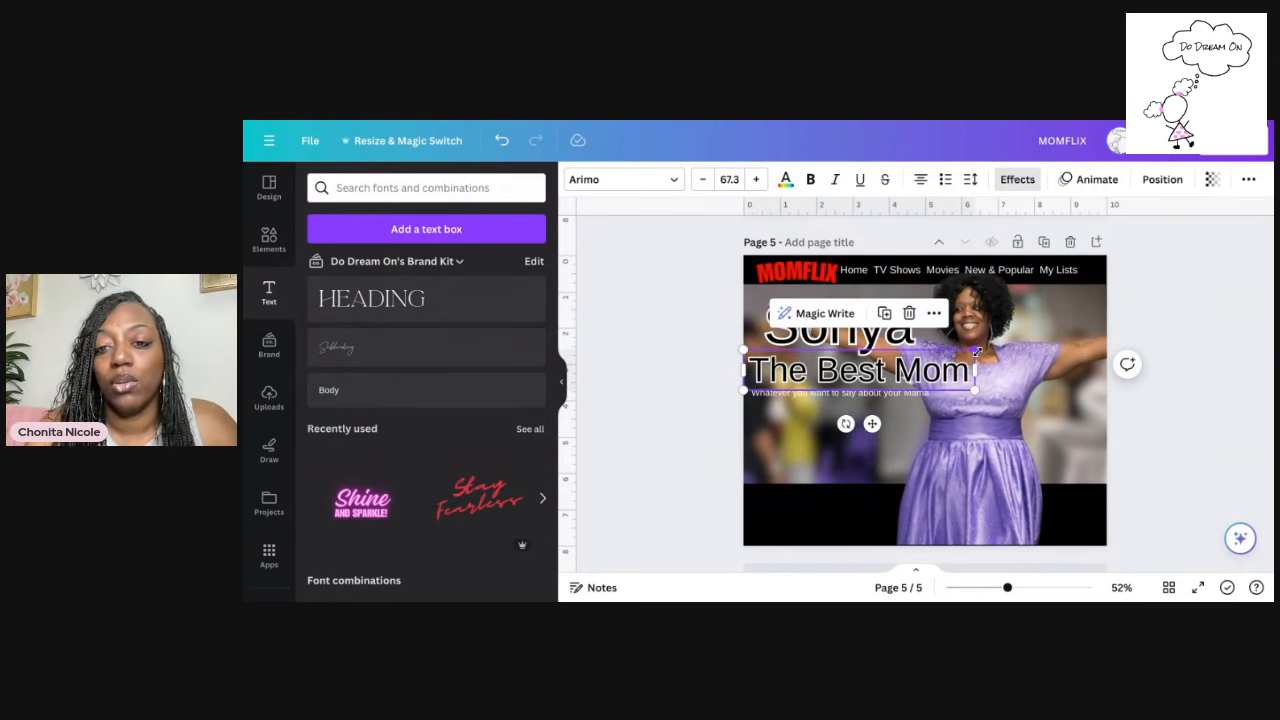
pyautogui.click(910, 396)
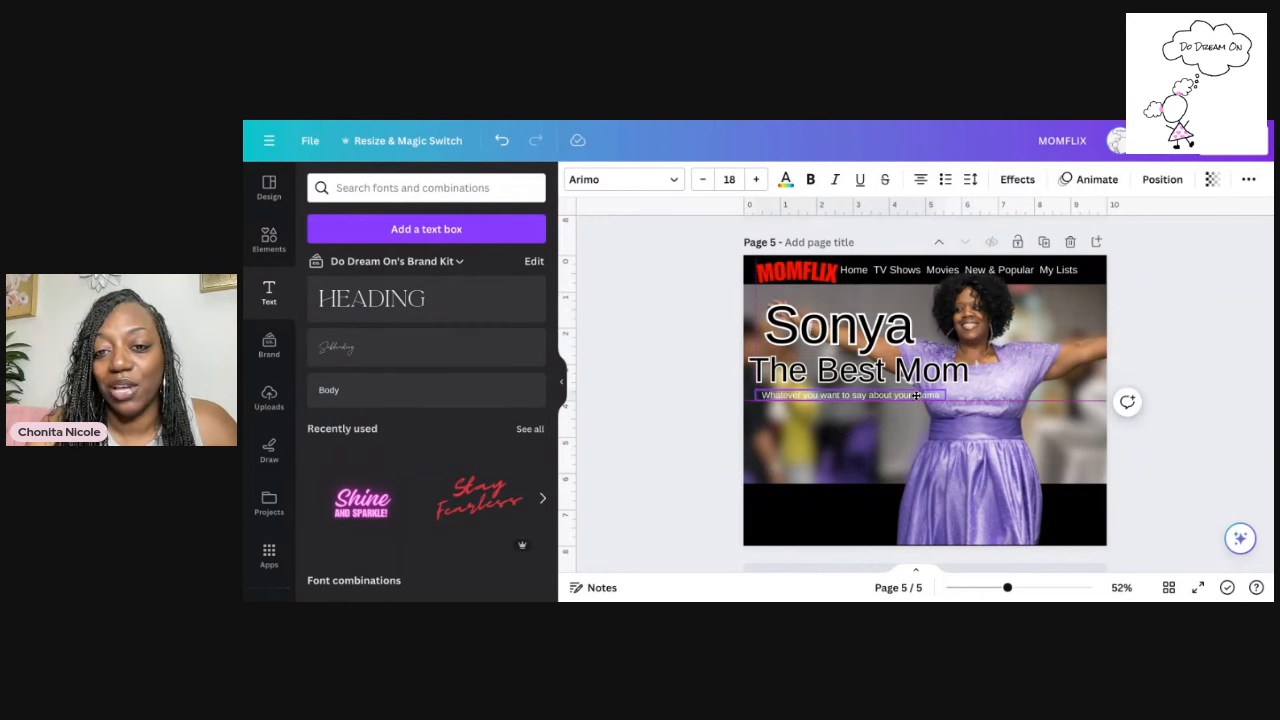
pyautogui.moveTo(919, 394); pyautogui.dragTo(919, 391)
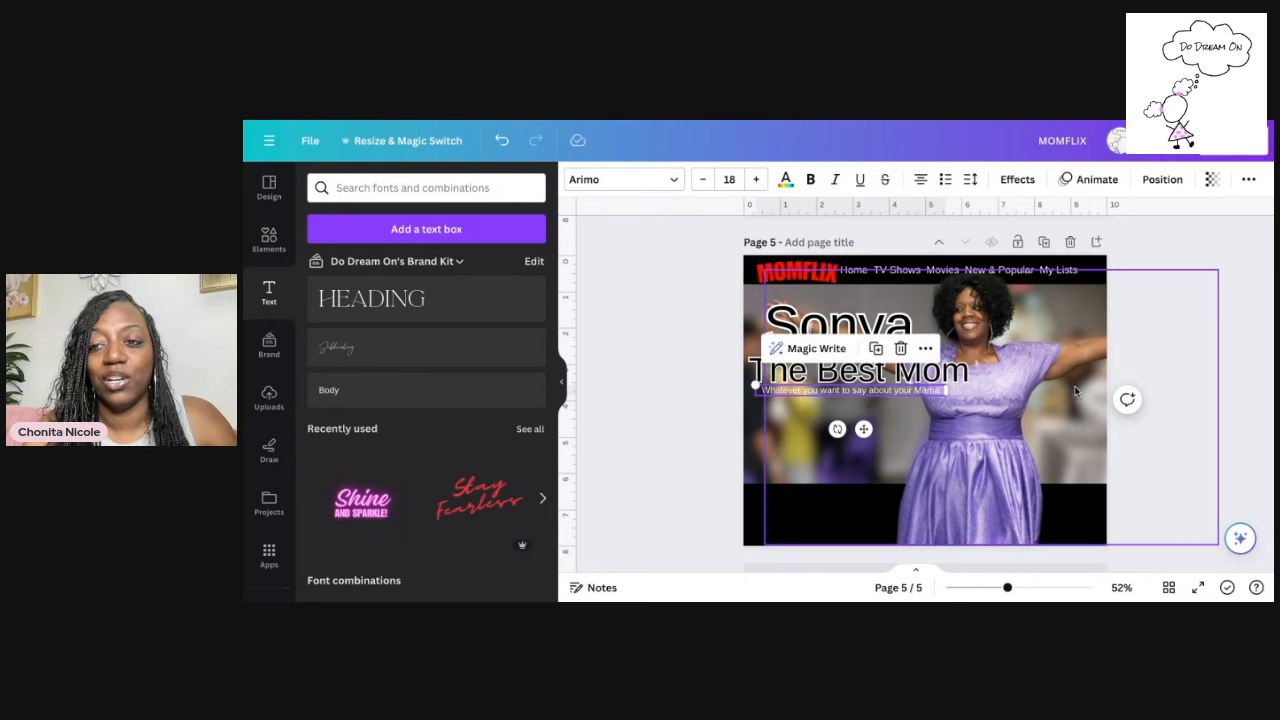
pyautogui.click(1206, 262)
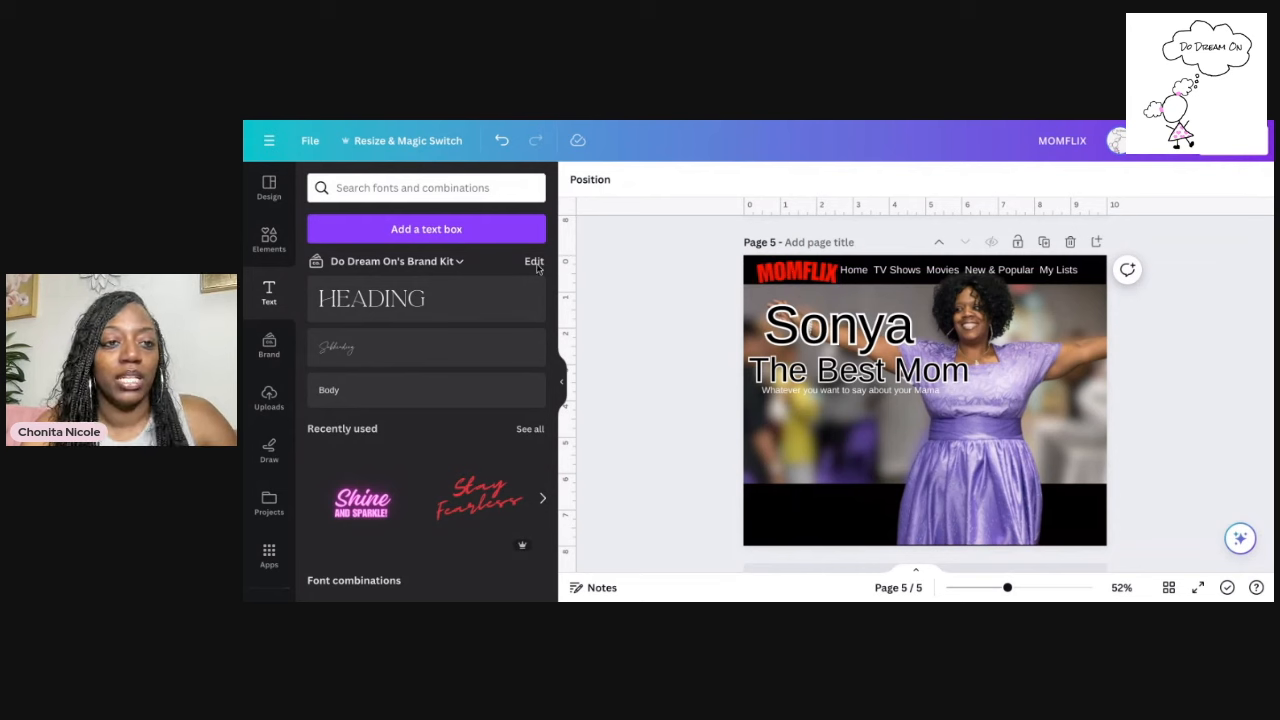
# Search the elements for "play button" and show all matching graphics
pyautogui.scroll(3, 708, 380)
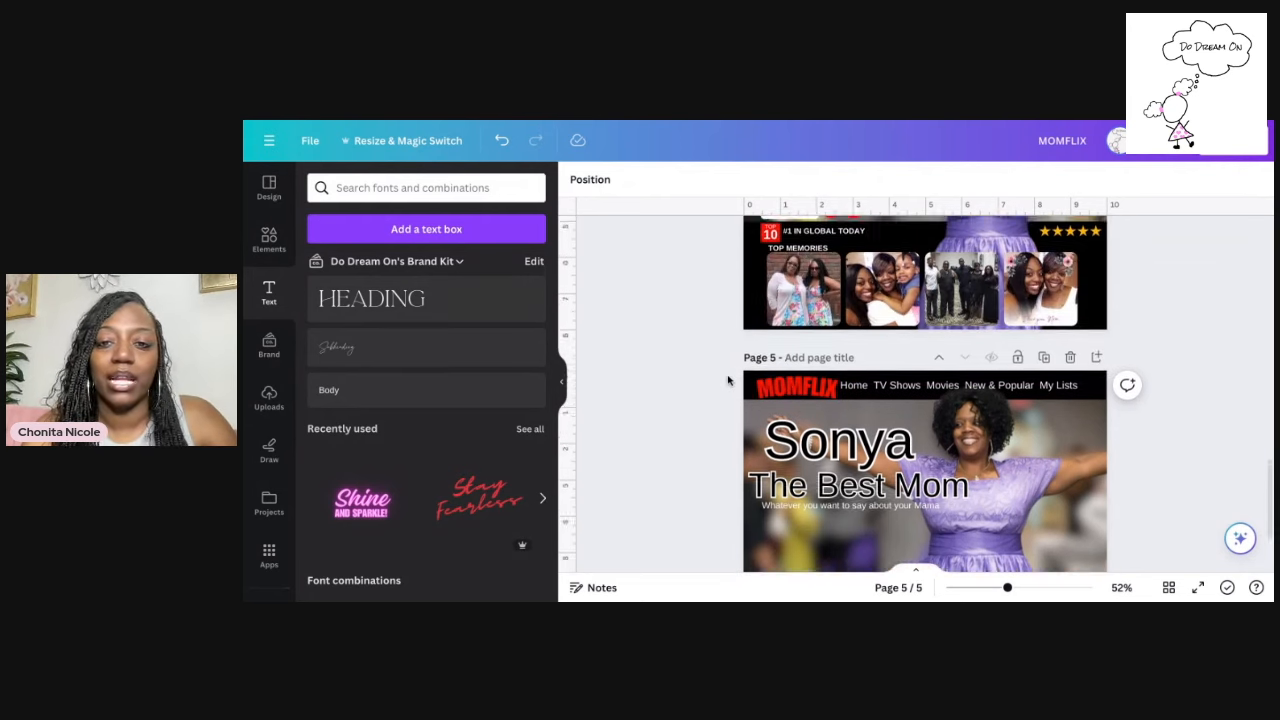
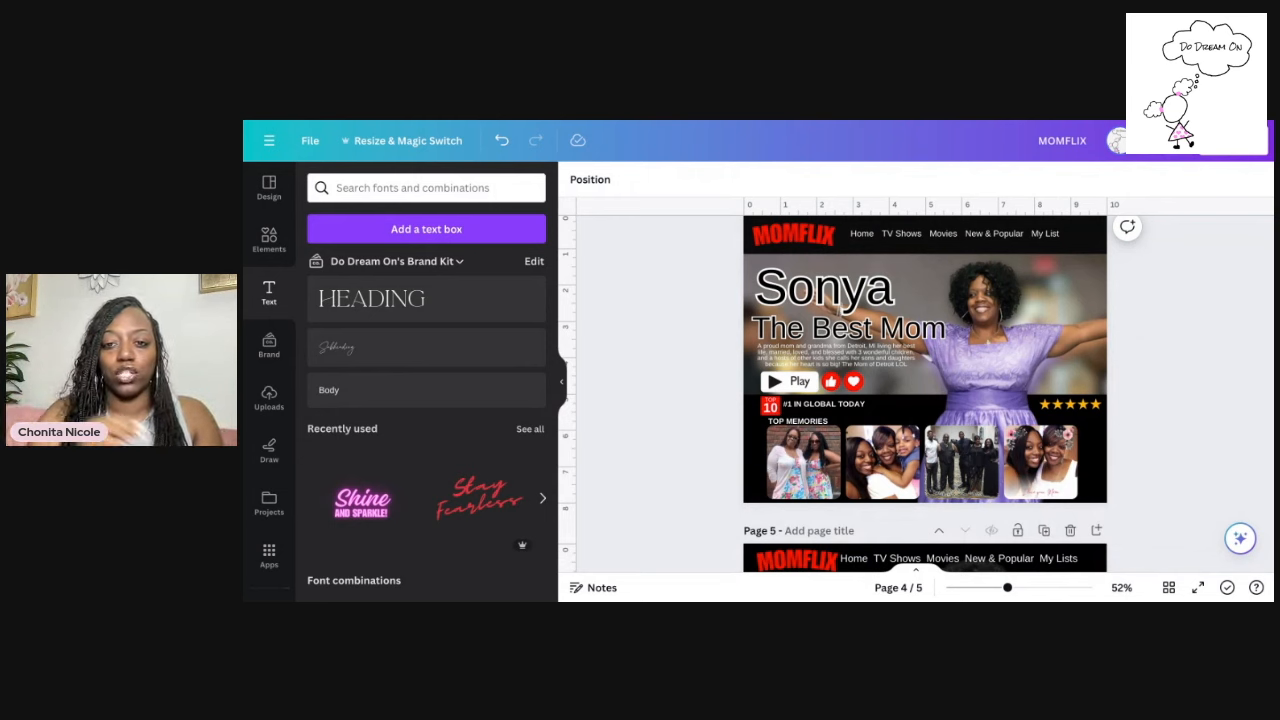
pyautogui.scroll(-3, 925, 380)
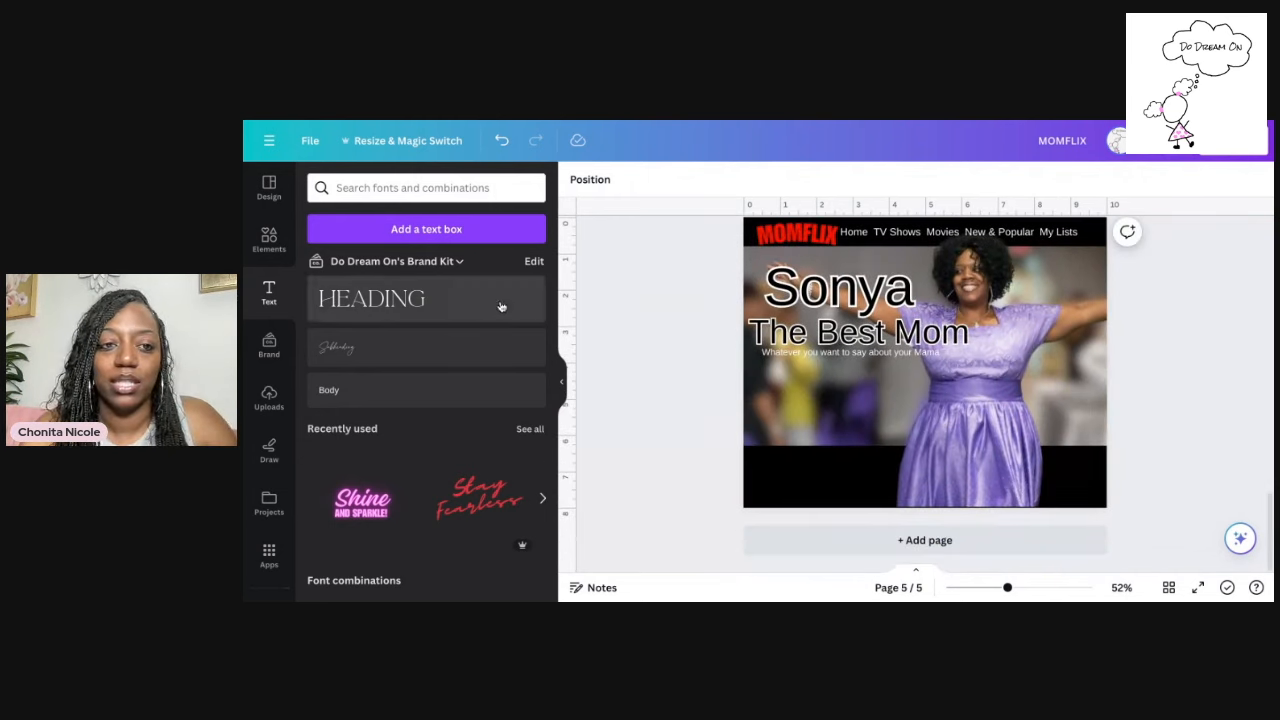
pyautogui.click(268, 240)
pyautogui.click(374, 187)
pyautogui.write('play bu')
pyautogui.write('ttin')
pyautogui.write('on')
pyautogui.press('Return')
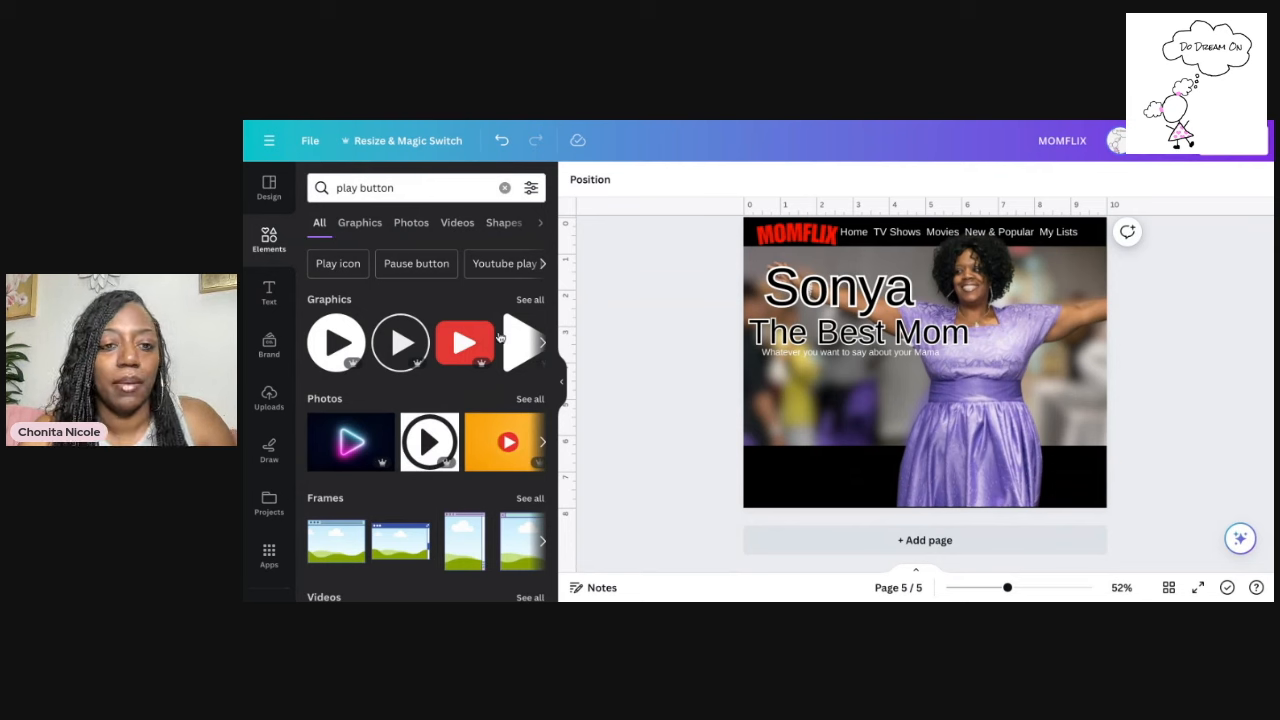
pyautogui.click(531, 300)
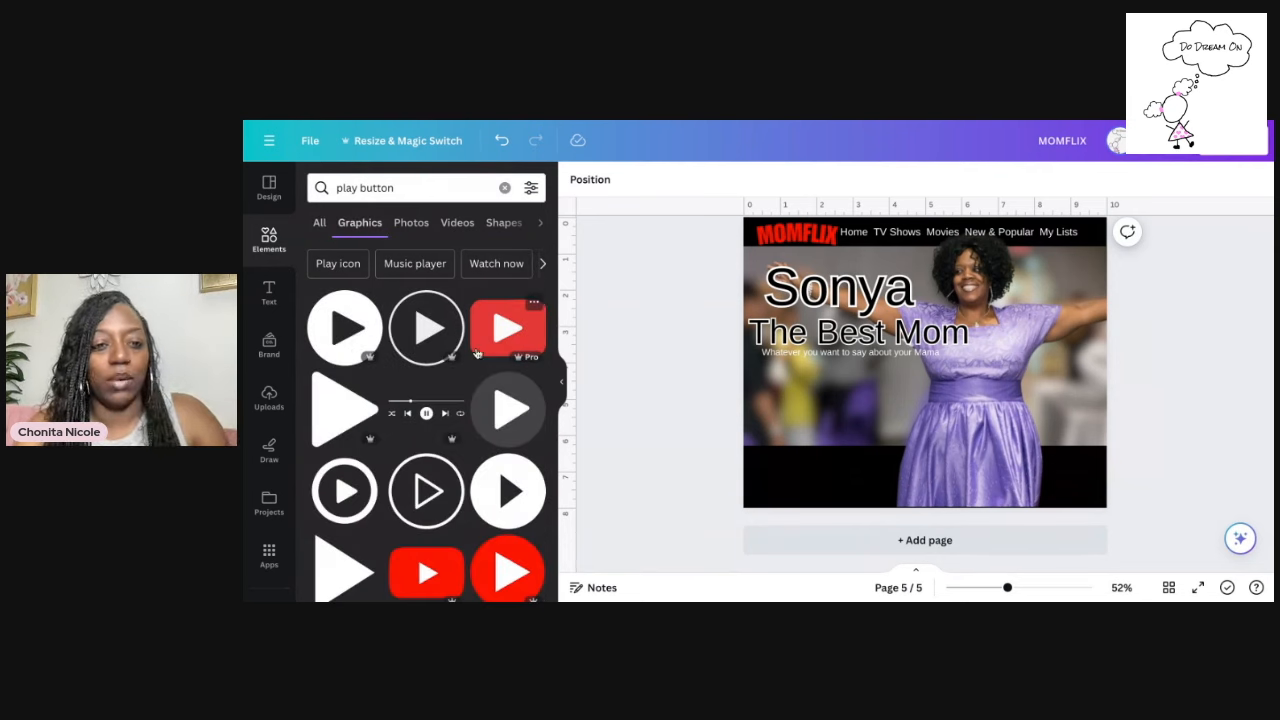
# Add the white rectangular Play button graphic to page 5 and place it below the start of the tagline
pyautogui.scroll(-5, 477, 355)
pyautogui.click(336, 352)
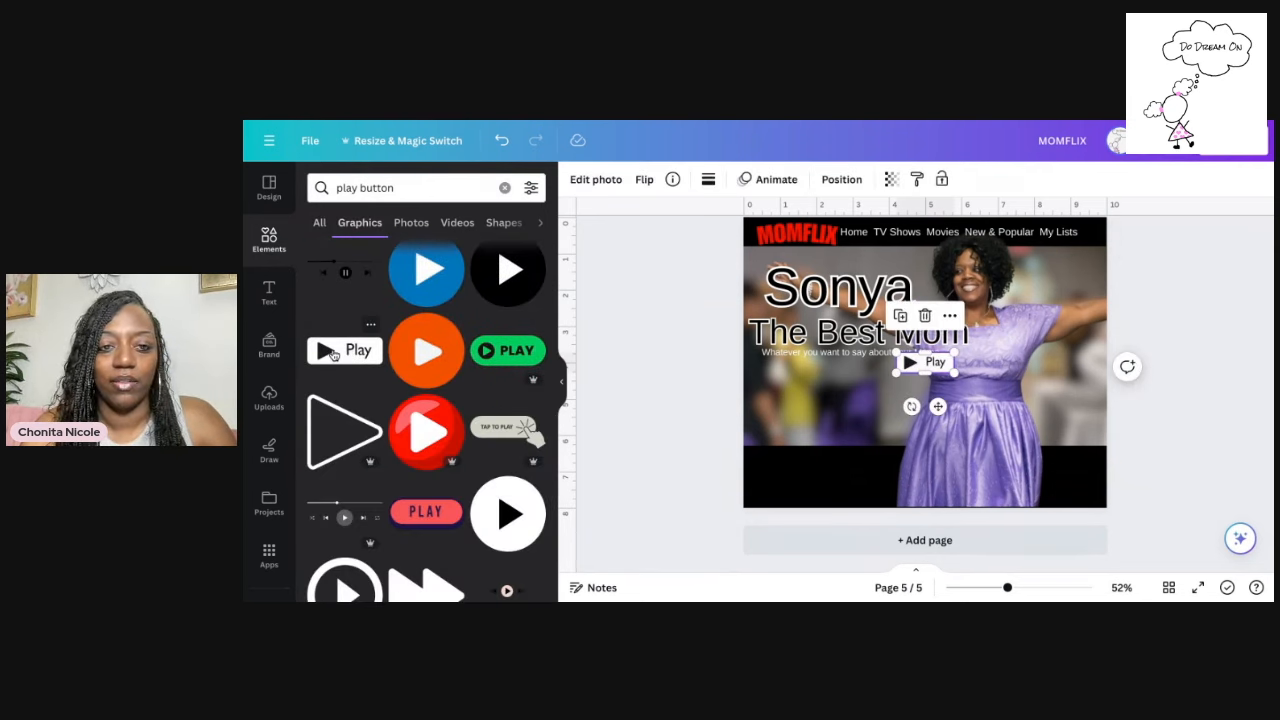
pyautogui.moveTo(922, 367); pyautogui.dragTo(790, 376)
# Search the graphics for "thumbs up" and add the white thumb in a green circle instead of the outlined thumb
pyautogui.click(390, 187)
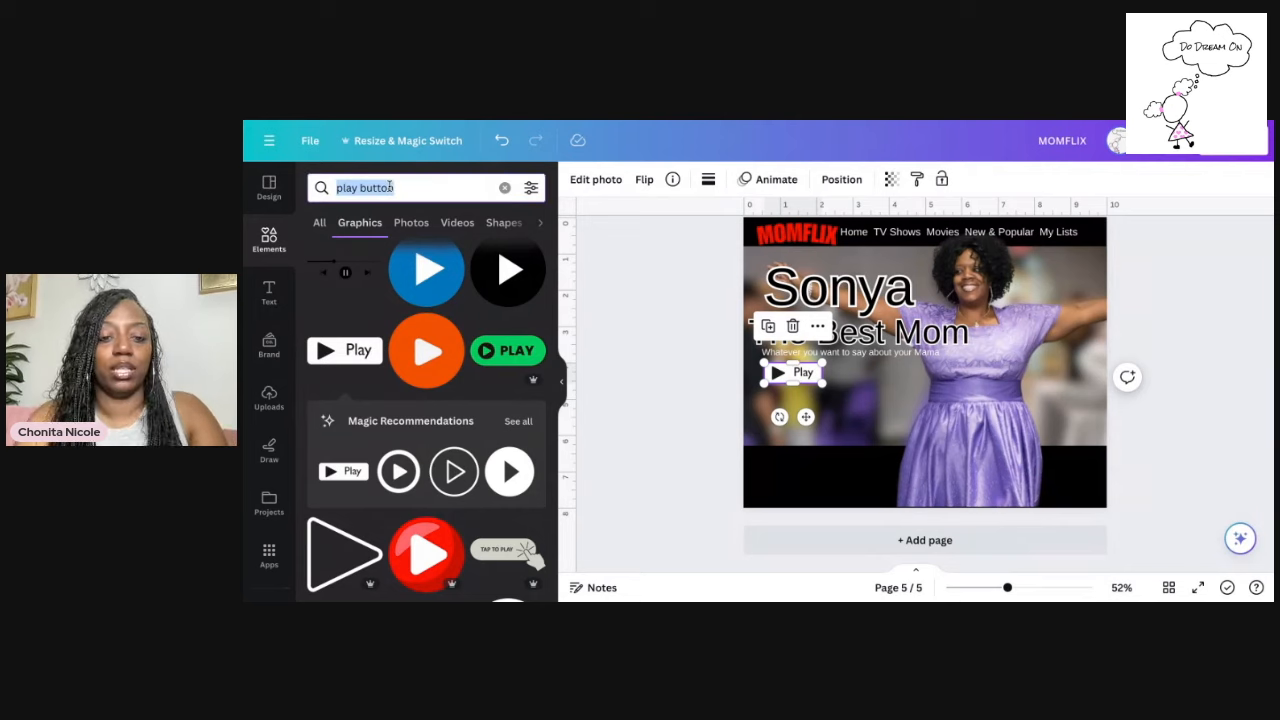
pyautogui.write('thumbs up')
pyautogui.press('Return')
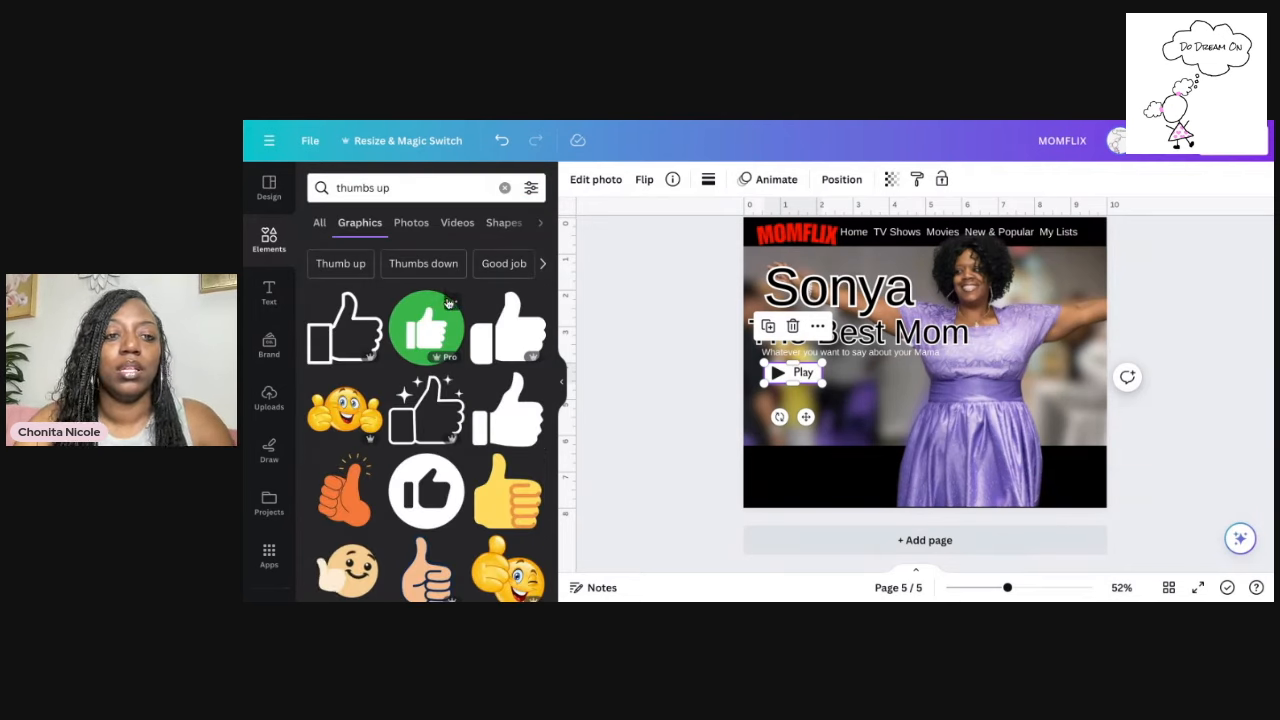
pyautogui.click(366, 326)
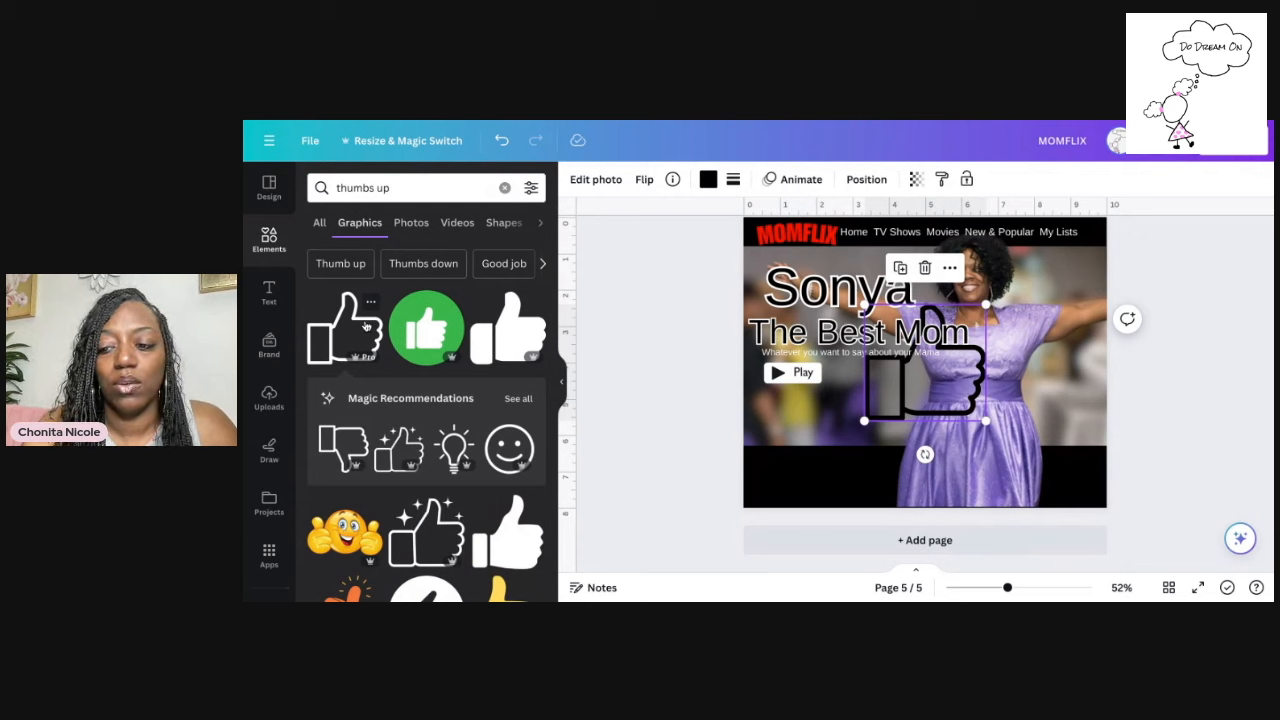
pyautogui.press('Delete')
pyautogui.click(420, 326)
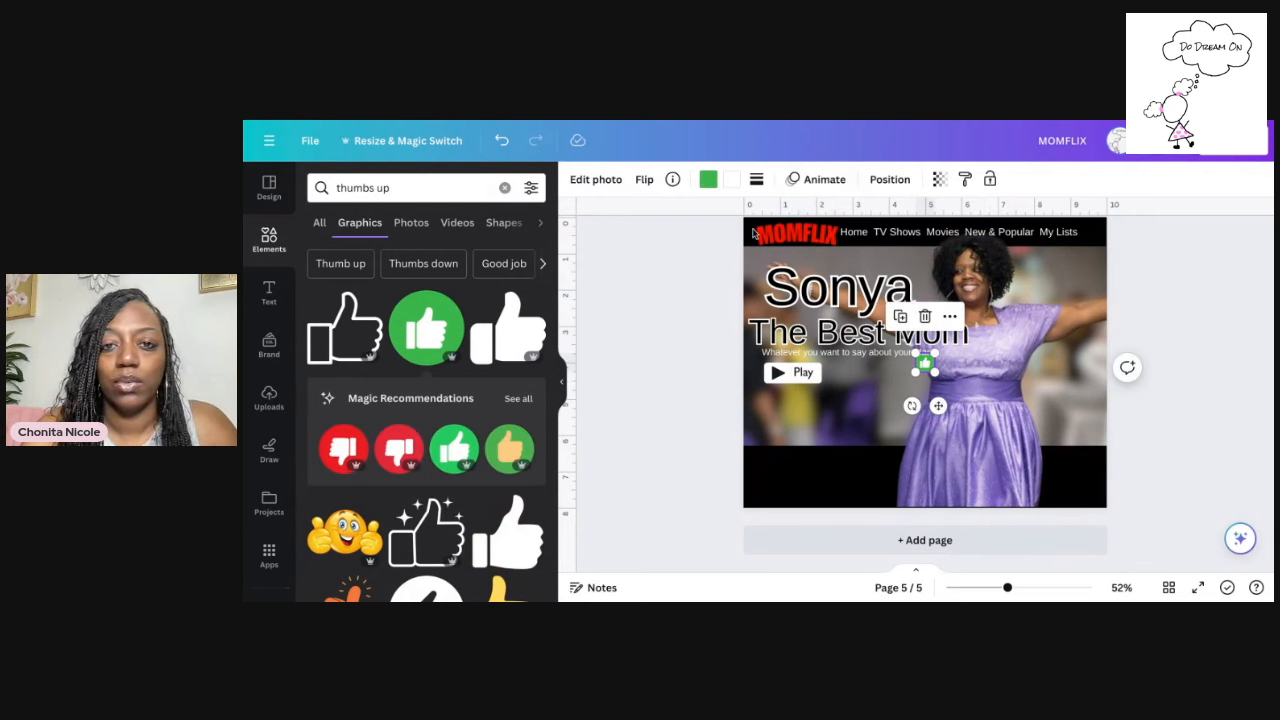
# Recolor the thumbs-up icon's green circle to red and place the icon directly to the right of the Play button
pyautogui.click(709, 182)
pyautogui.click(445, 268)
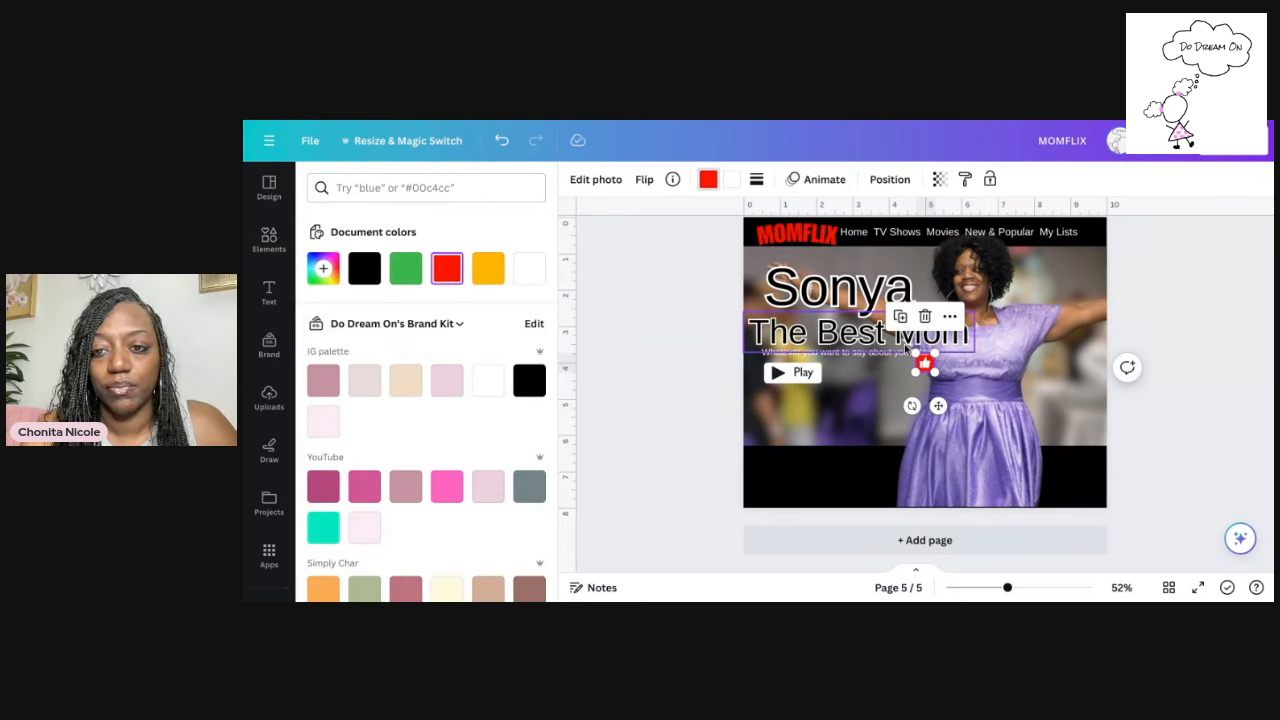
pyautogui.click(981, 381)
pyautogui.moveTo(924, 364); pyautogui.dragTo(836, 377)
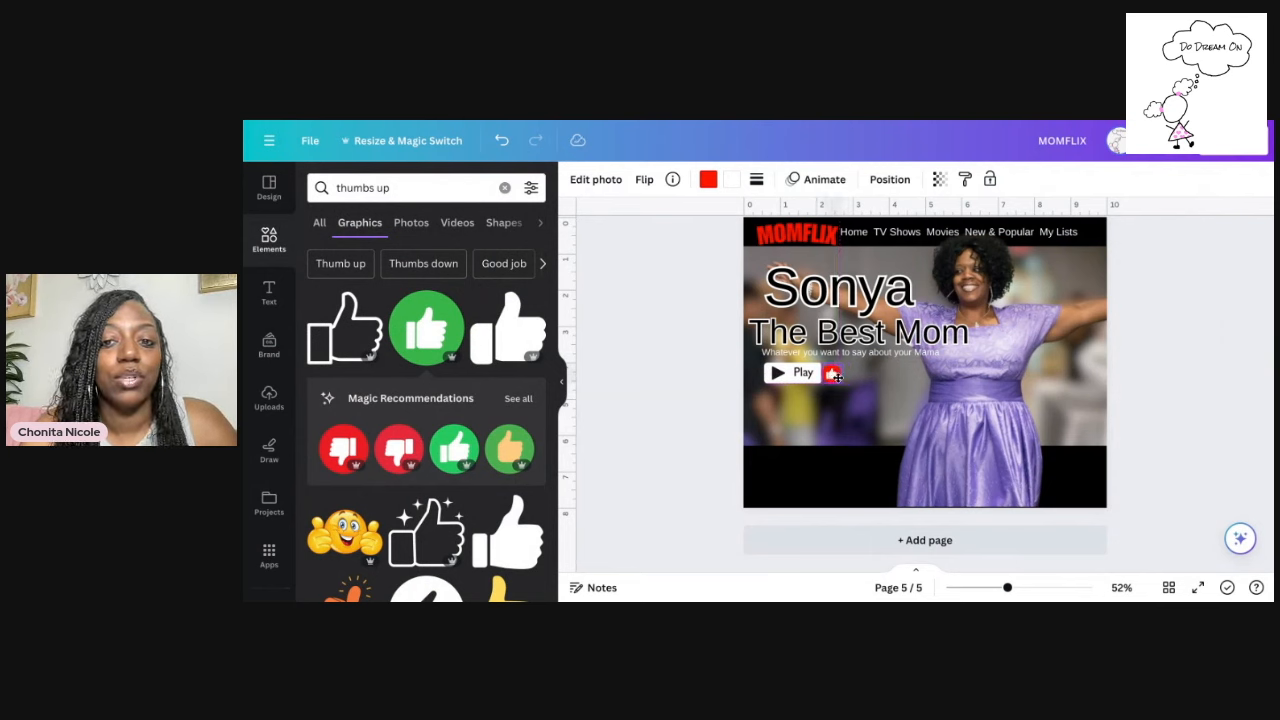
pyautogui.moveTo(838, 375); pyautogui.dragTo(830, 371)
pyautogui.hotkey('ctrl', 'z')
pyautogui.click(872, 381)
pyautogui.click(841, 380)
pyautogui.click(817, 242)
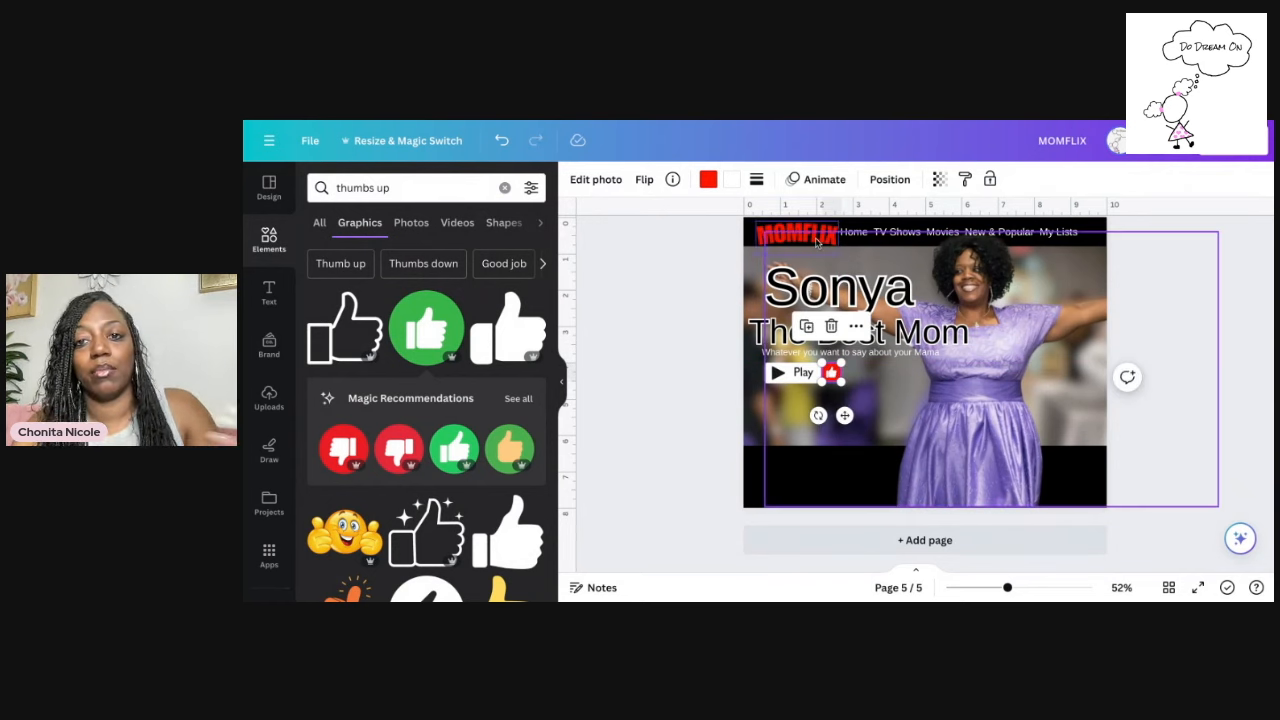
pyautogui.click(1242, 291)
# Search the graphics for "heart" and browse the results for a suitable icon
pyautogui.click(410, 189)
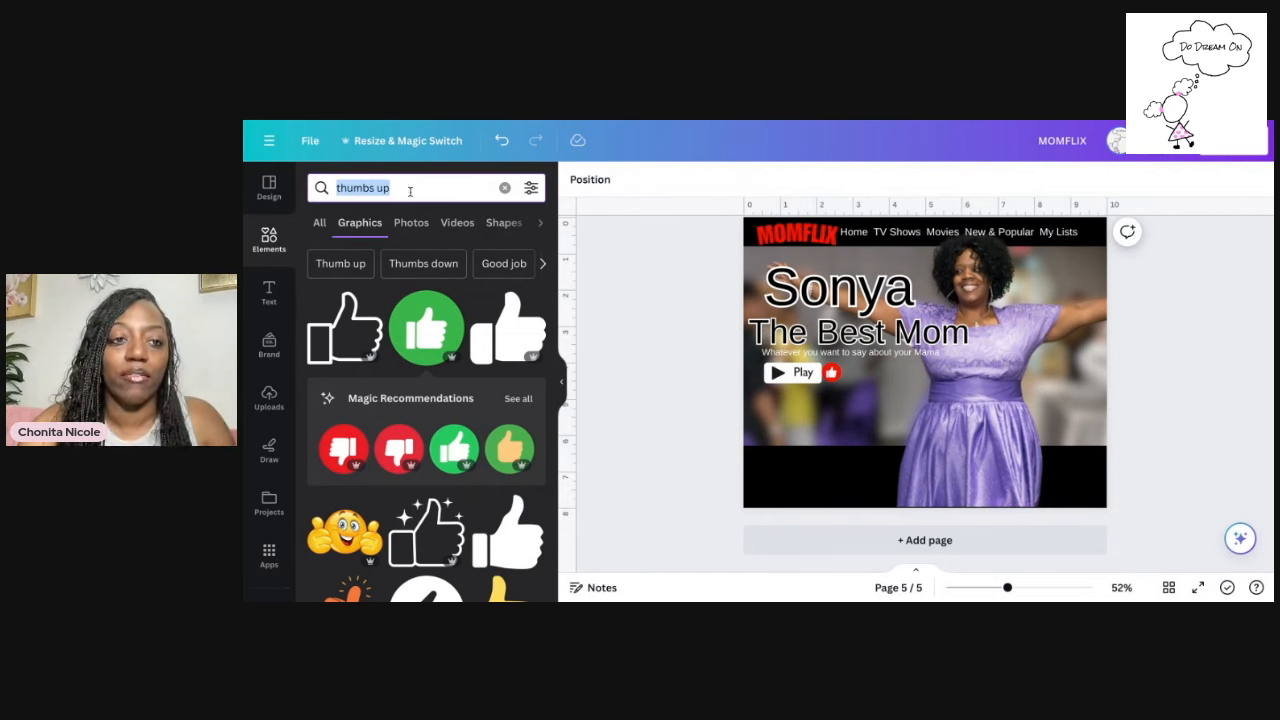
pyautogui.write('heart')
pyautogui.press('Return')
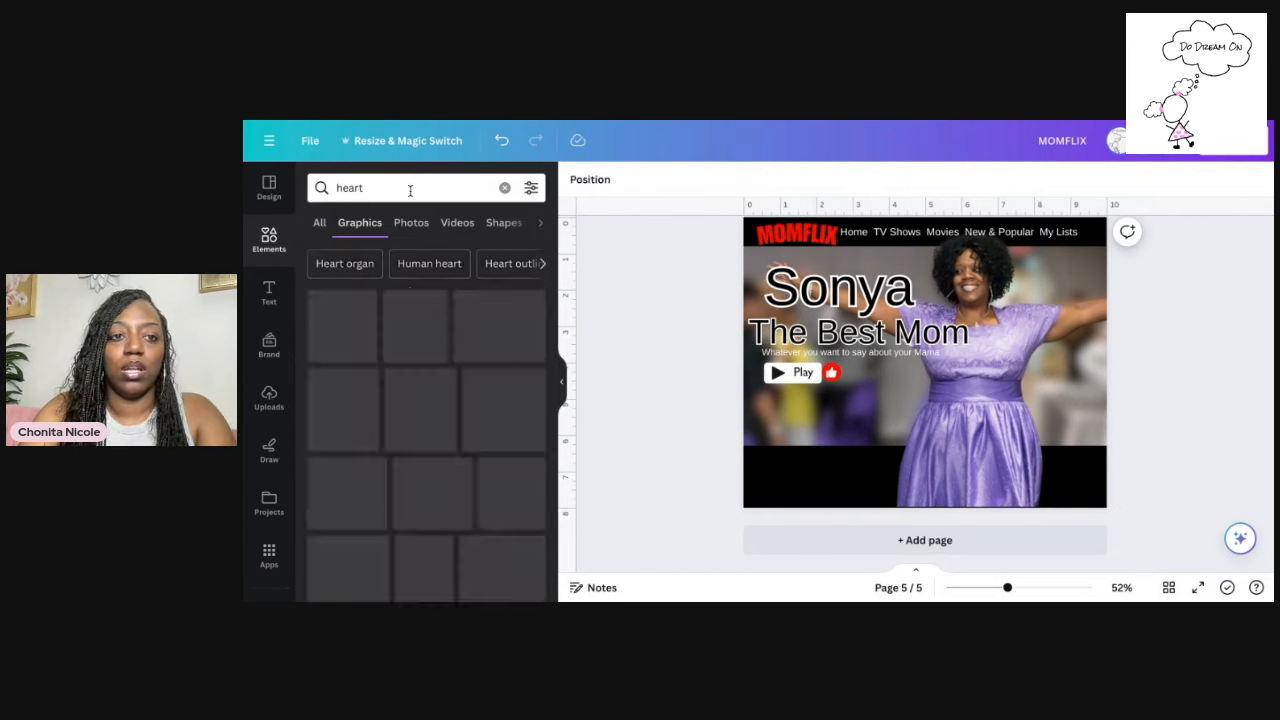
pyautogui.scroll(-5, 358, 348)
pyautogui.scroll(-5, 358, 348)
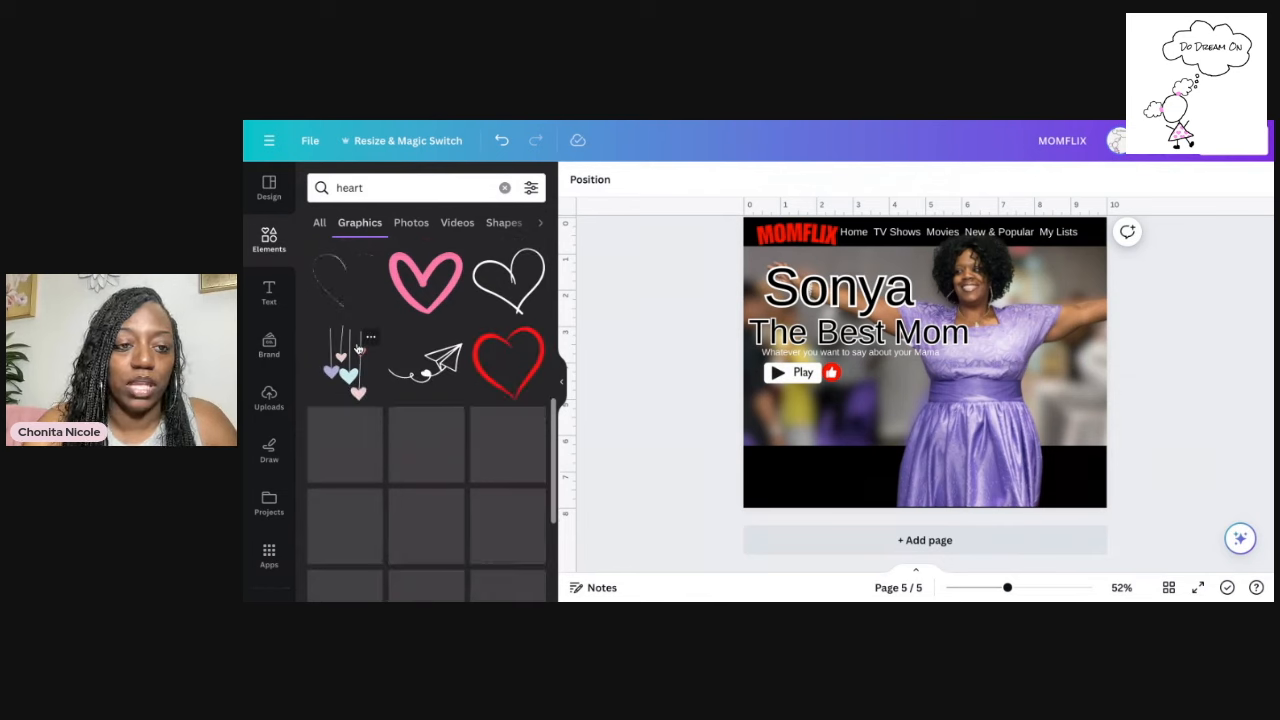
pyautogui.scroll(-5, 358, 348)
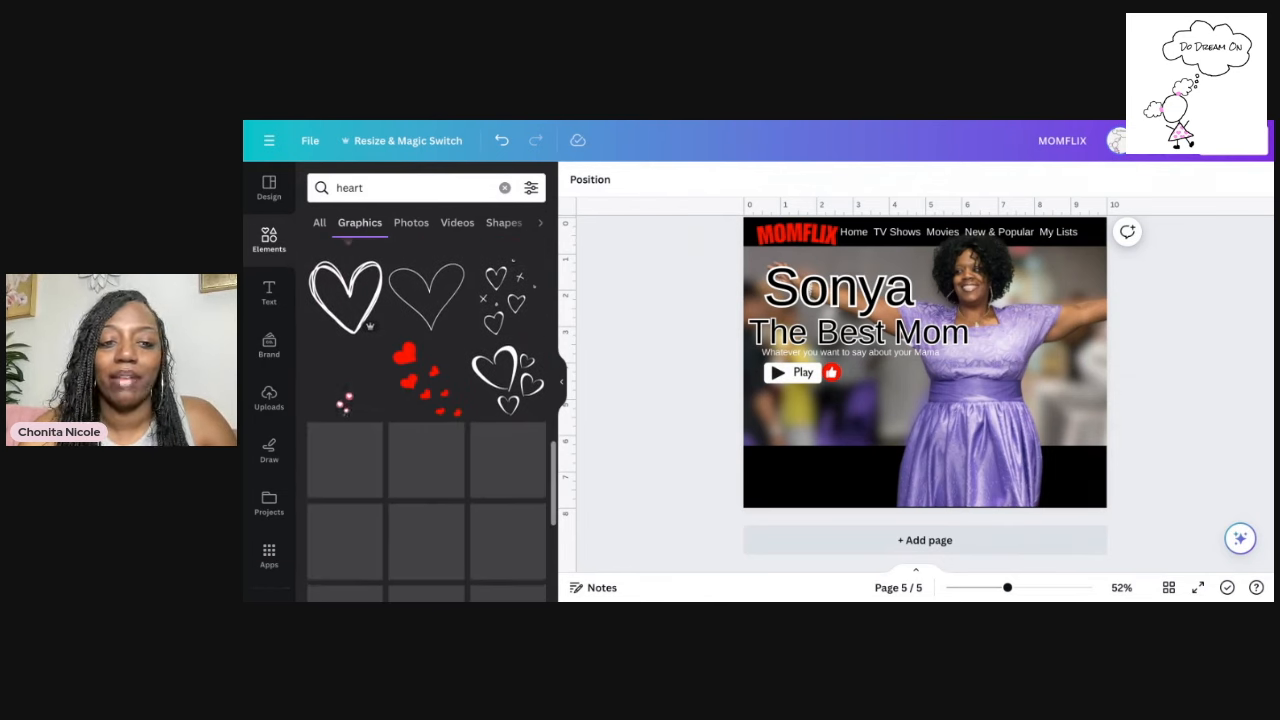
pyautogui.scroll(-5, 358, 348)
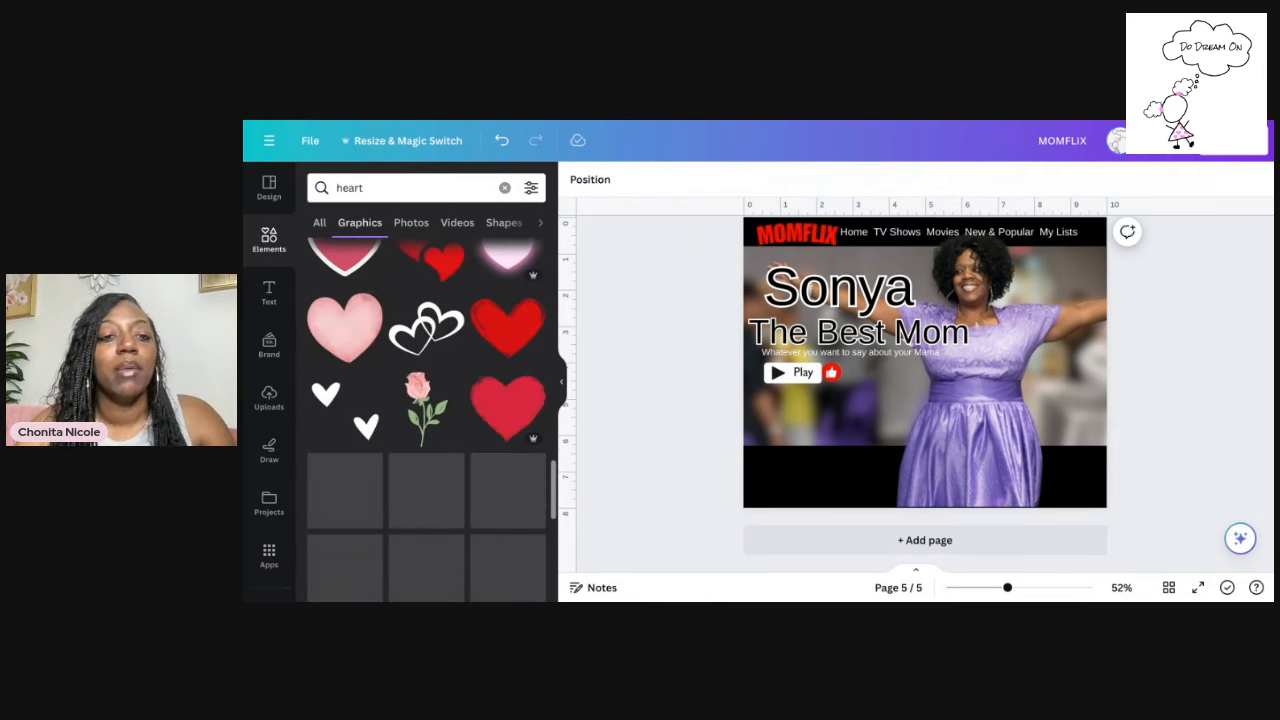
# Narrow the graphics search to "heart in circle" and add the white heart in a red circle to page 5
pyautogui.click(403, 187)
pyautogui.write('in')
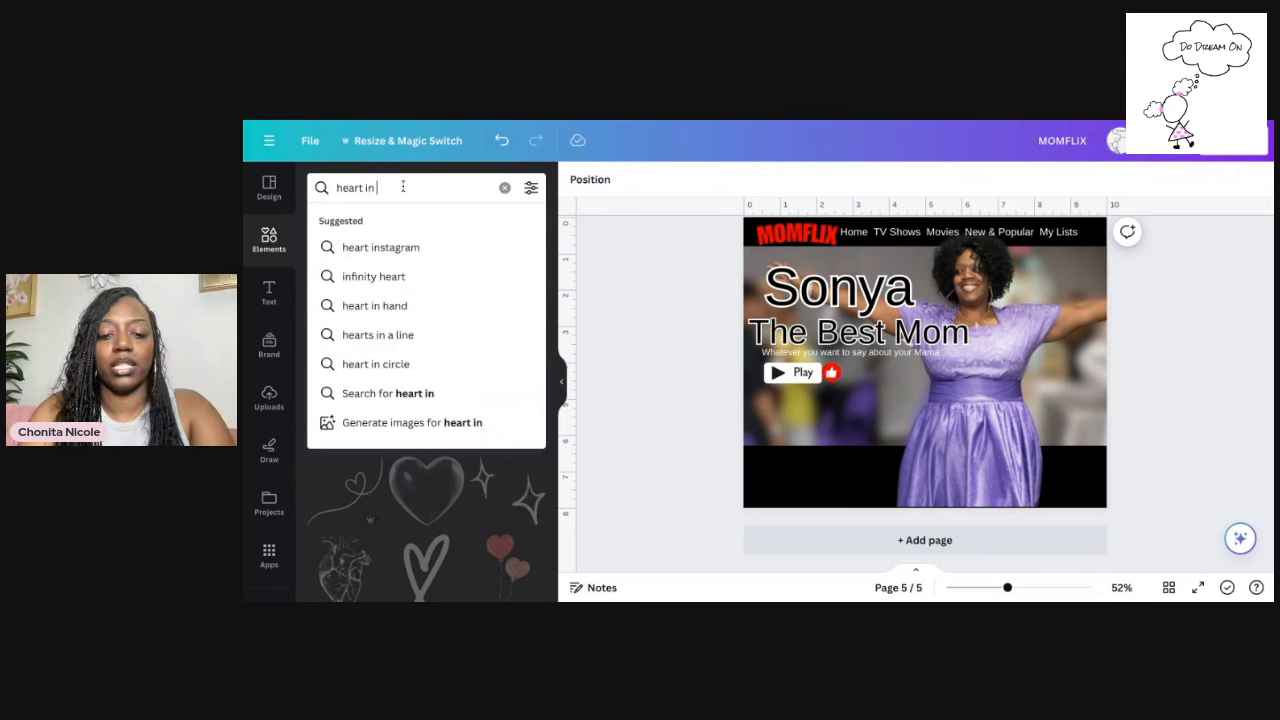
pyautogui.write(' circle')
pyautogui.press('Return')
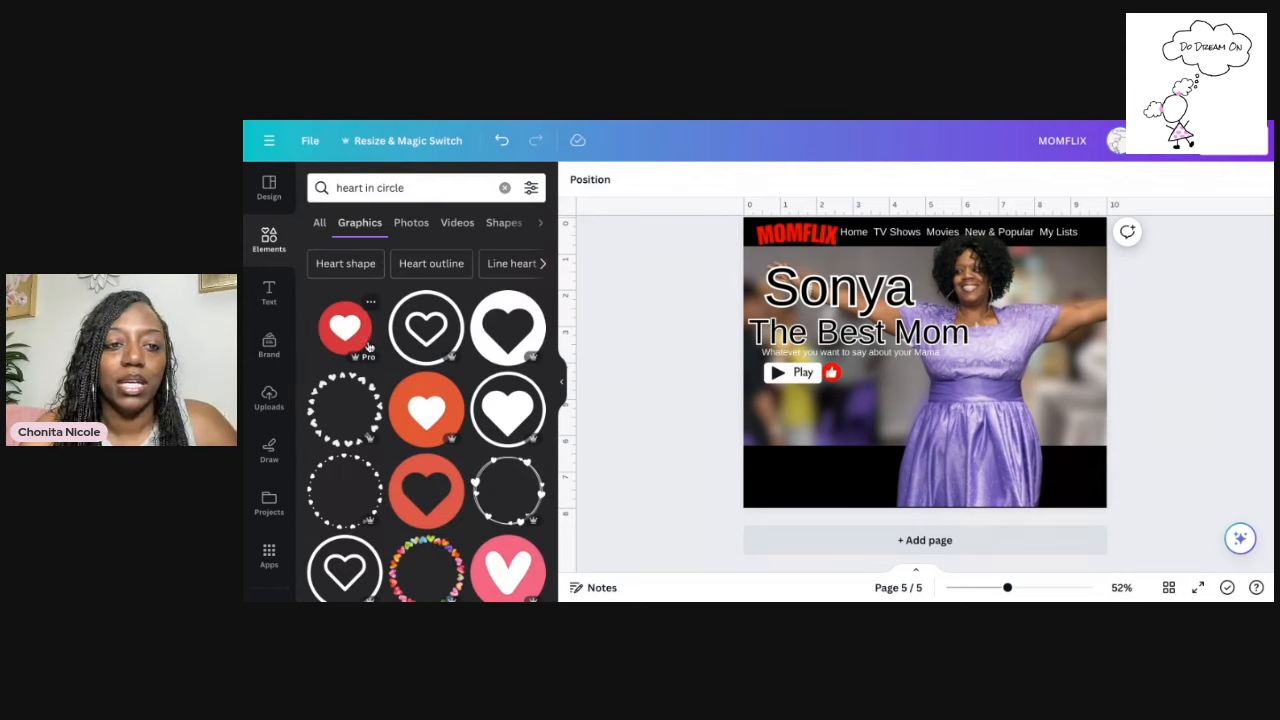
pyautogui.click(431, 396)
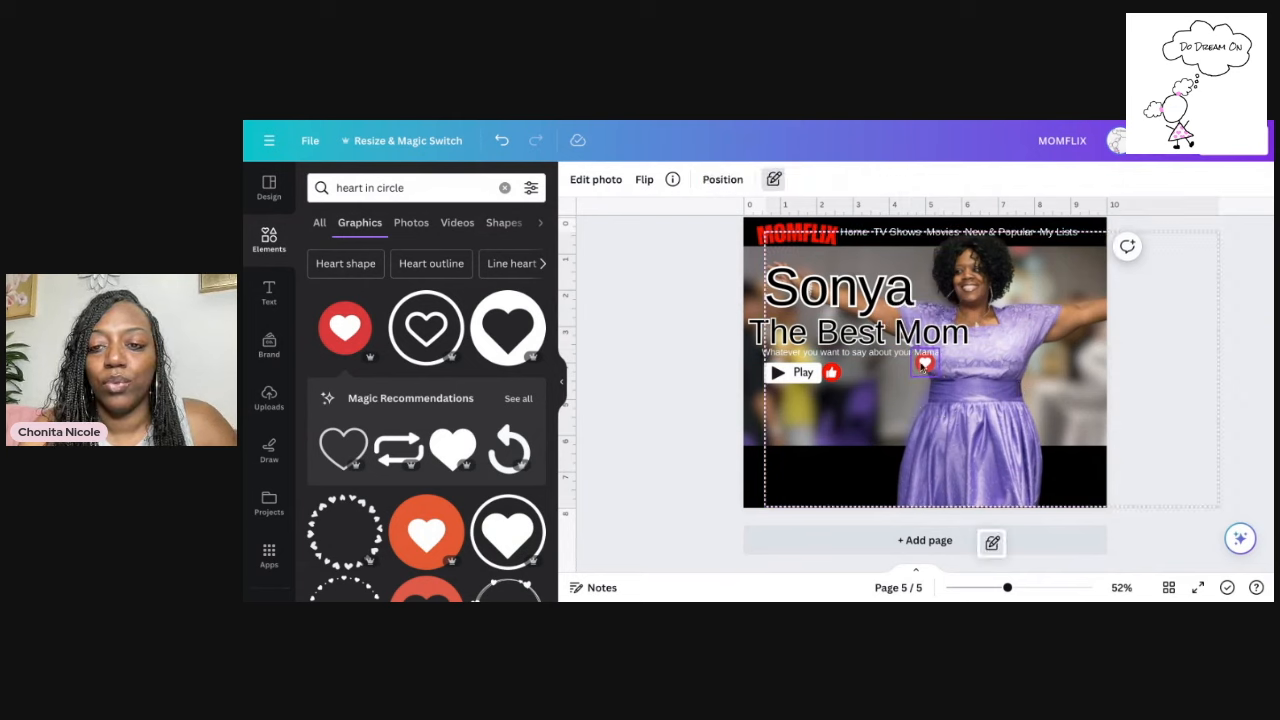
# Place the heart icon directly to the right of the thumbs-up icon and recolor its circle to bright red
pyautogui.moveTo(925, 363); pyautogui.dragTo(858, 373)
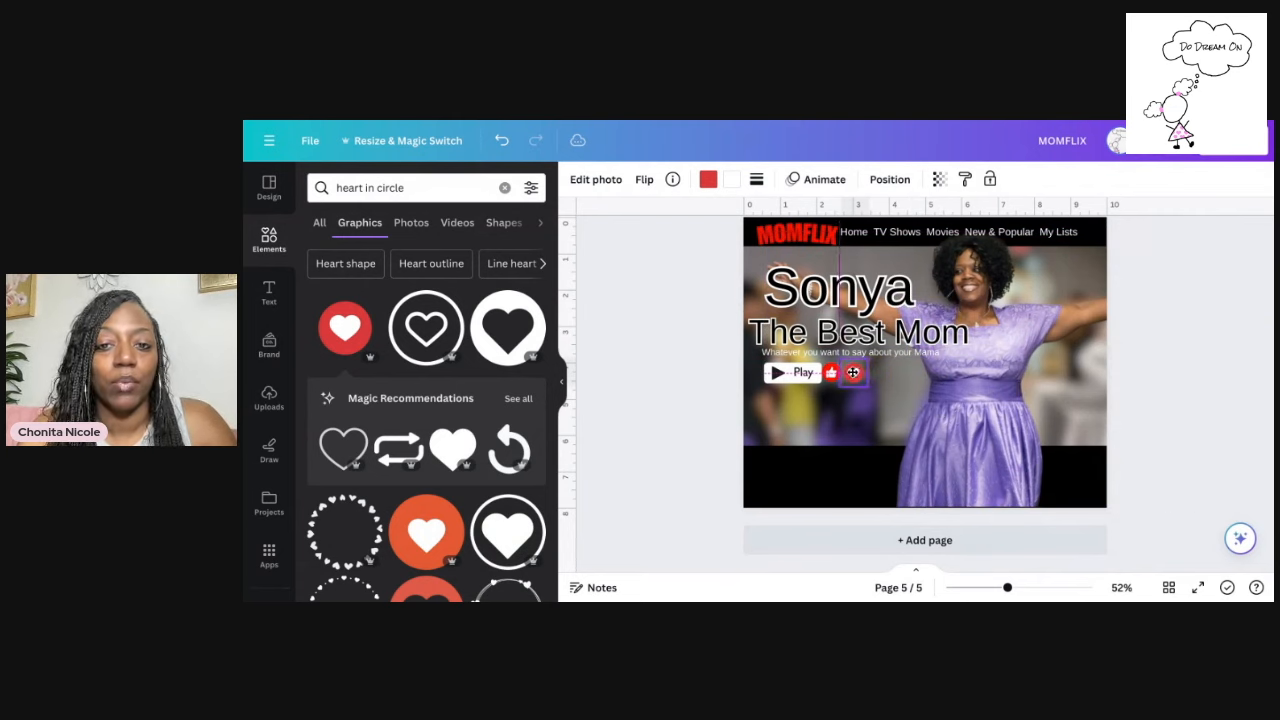
pyautogui.click(708, 179)
pyautogui.click(454, 268)
pyautogui.click(918, 403)
pyautogui.click(852, 372)
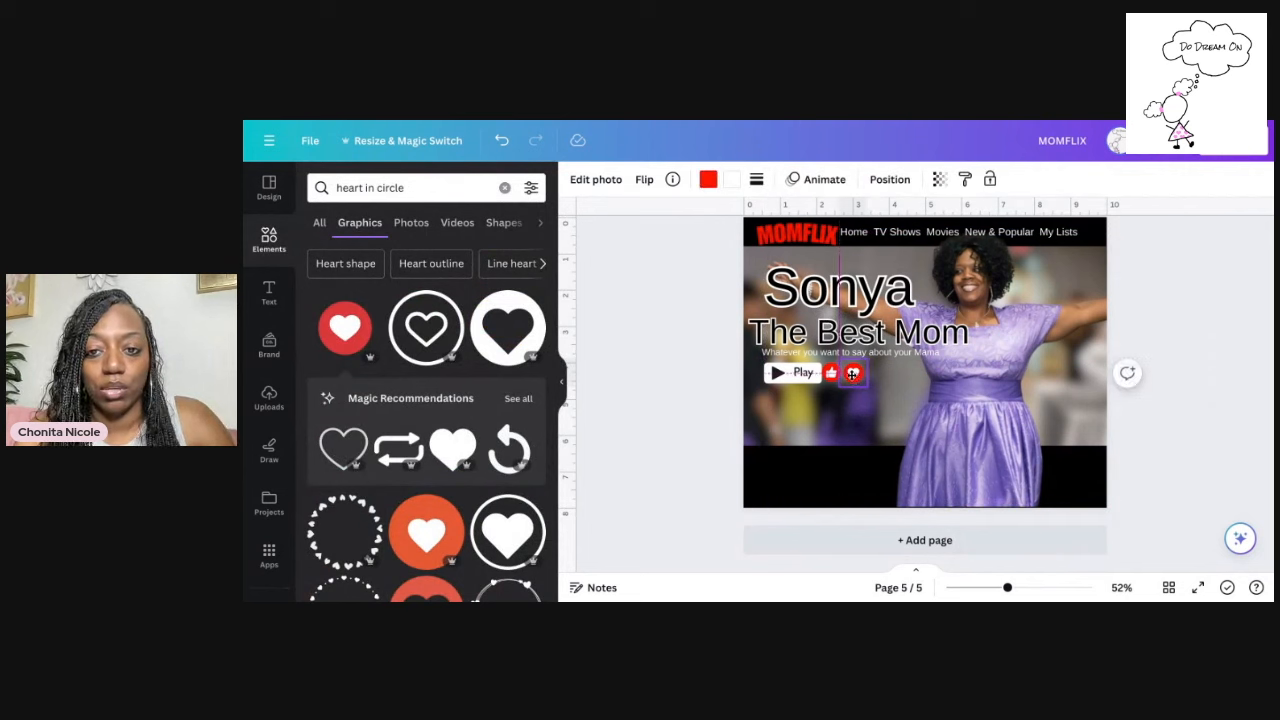
pyautogui.click(757, 432)
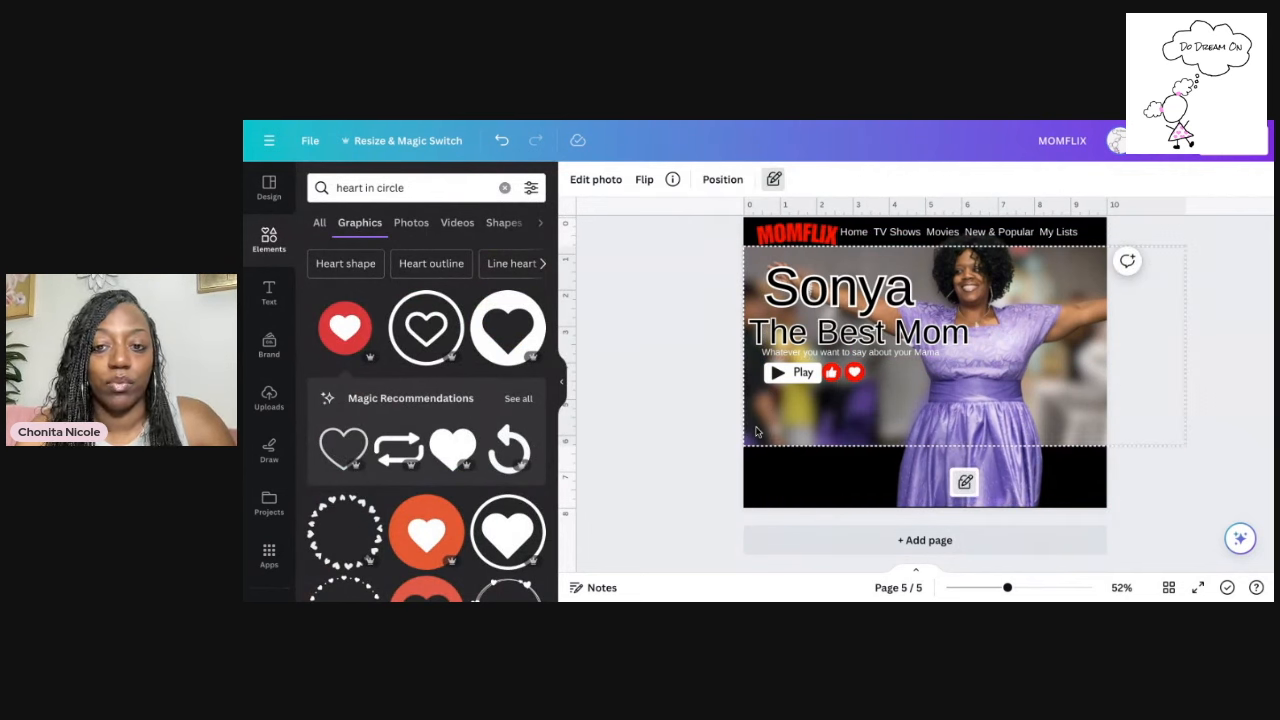
# Clear the element search, add a square shape to page 5 and move it to the photo's lower-left area
pyautogui.scroll(3, 737, 305)
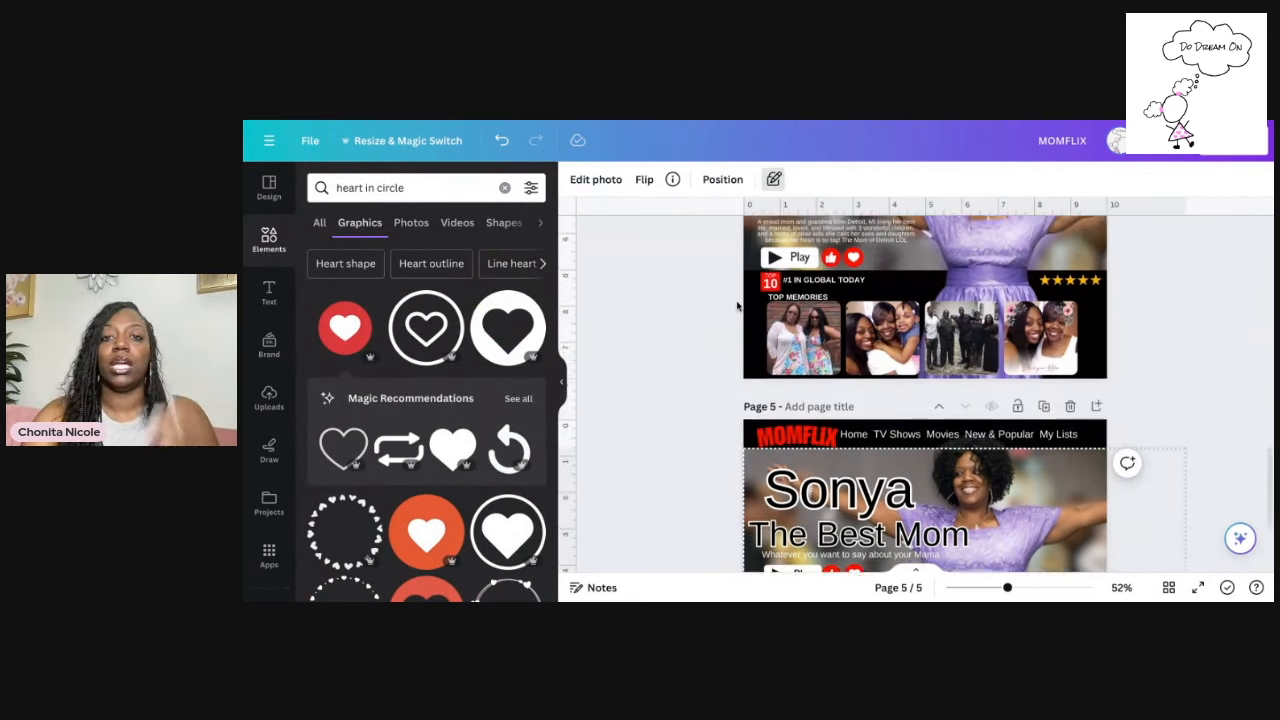
pyautogui.scroll(-1, 737, 305)
pyautogui.scroll(-4, 737, 305)
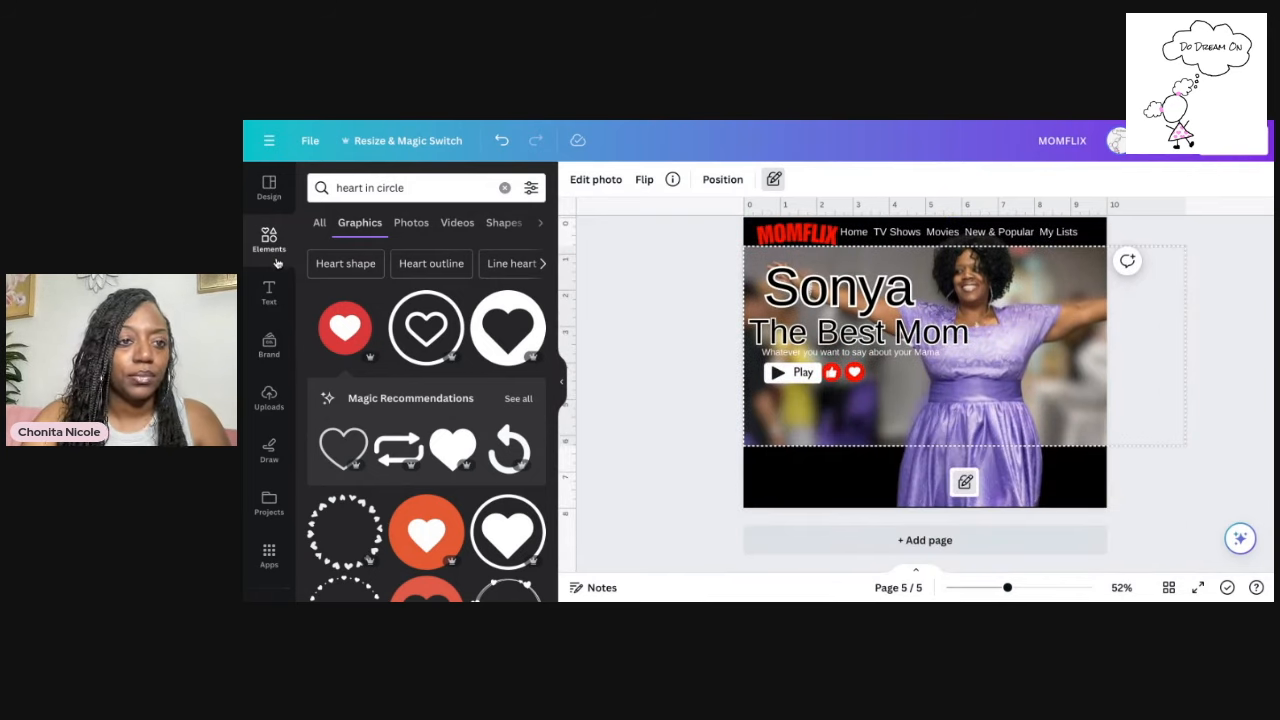
pyautogui.click(507, 190)
pyautogui.click(330, 392)
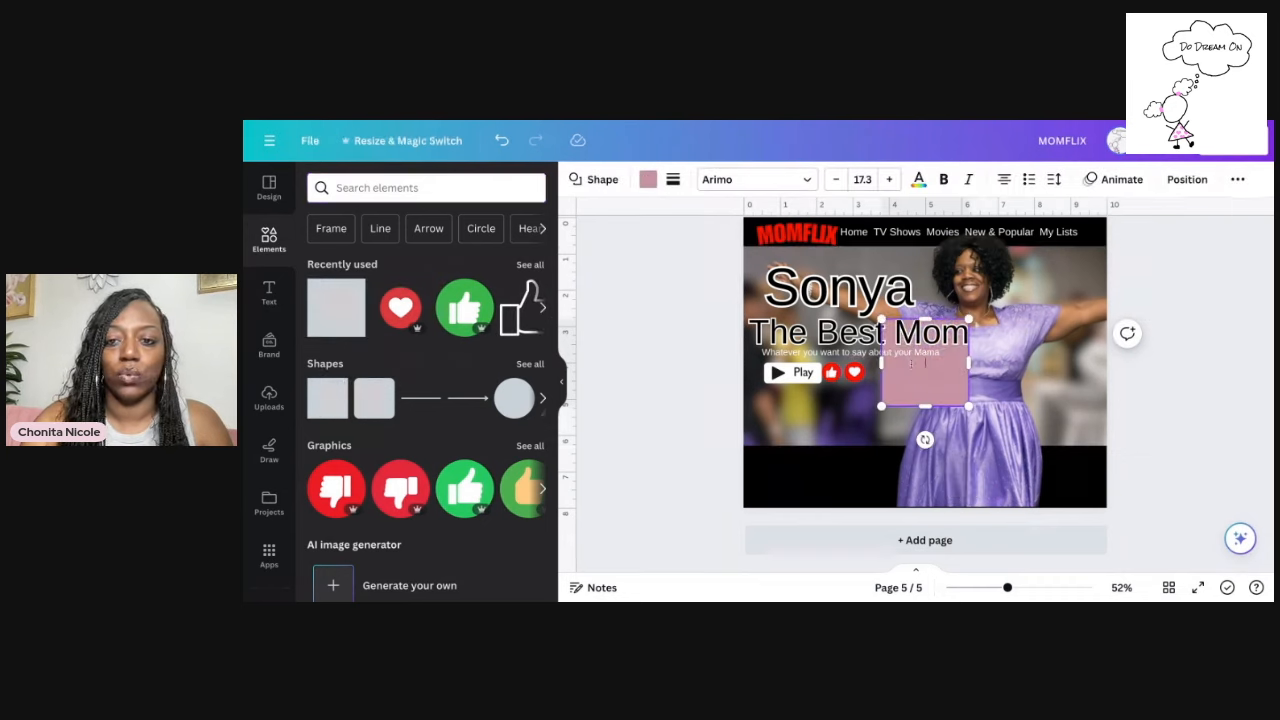
pyautogui.click(930, 420)
pyautogui.moveTo(920, 379); pyautogui.dragTo(783, 431)
# Turn the square into a small red badge placed just below the Play button, aligned with its left edge
pyautogui.click(648, 179)
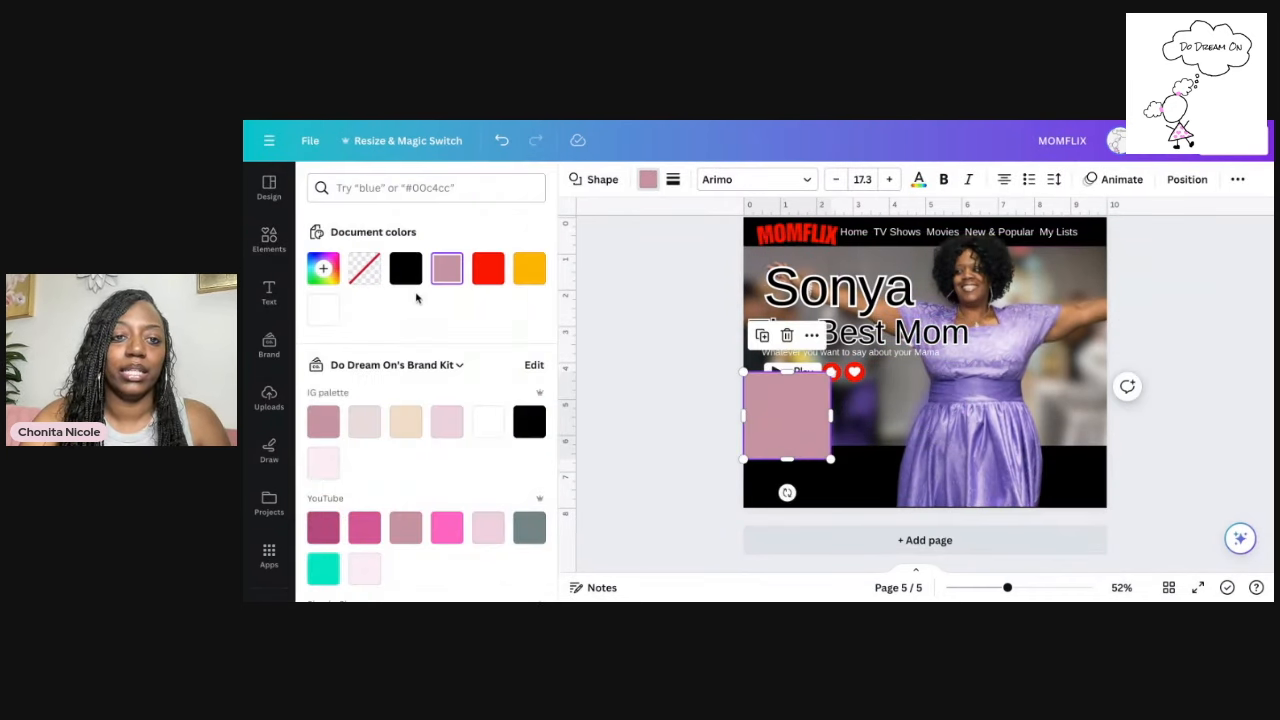
pyautogui.click(487, 272)
pyautogui.moveTo(830, 373); pyautogui.dragTo(776, 428)
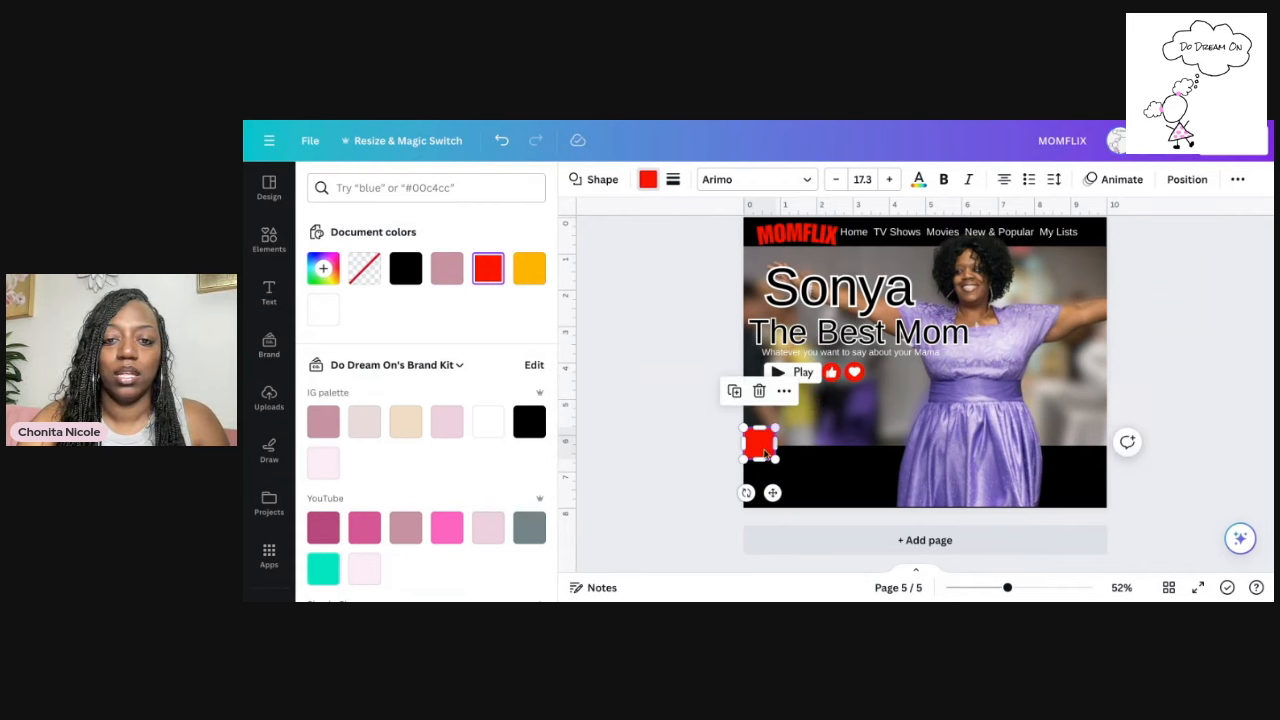
pyautogui.click(843, 442)
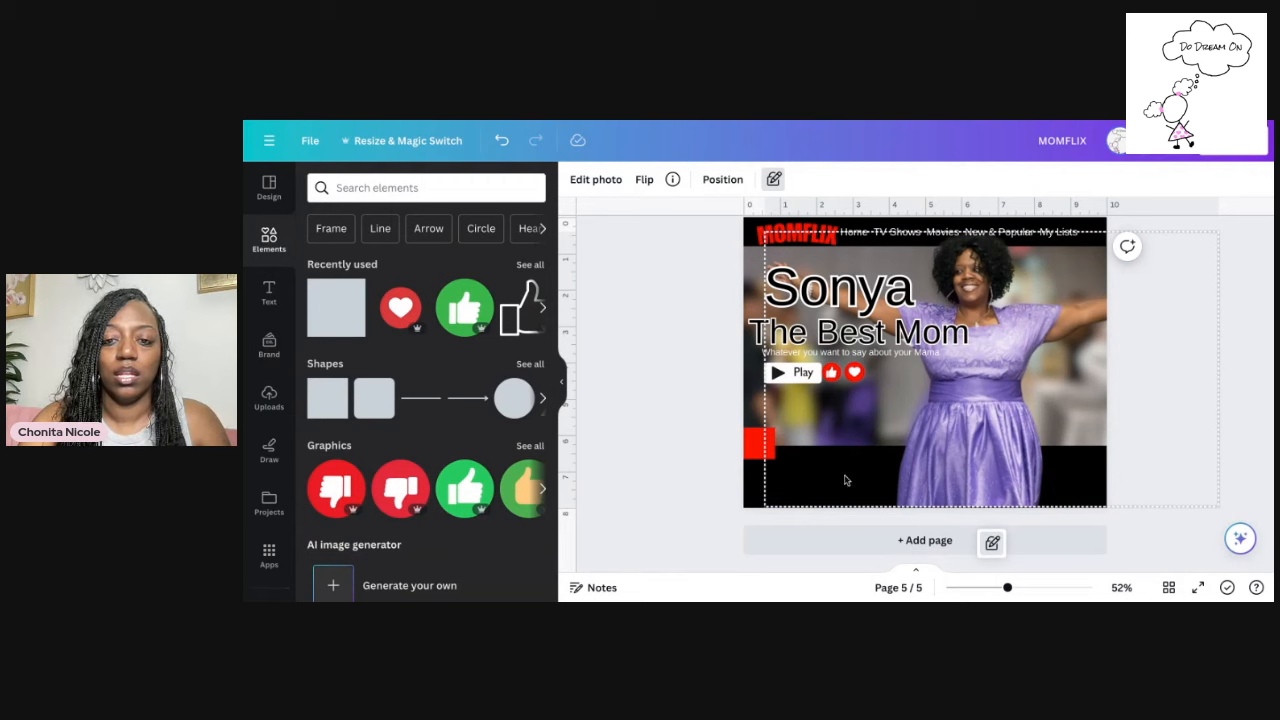
pyautogui.moveTo(755, 450); pyautogui.dragTo(779, 410)
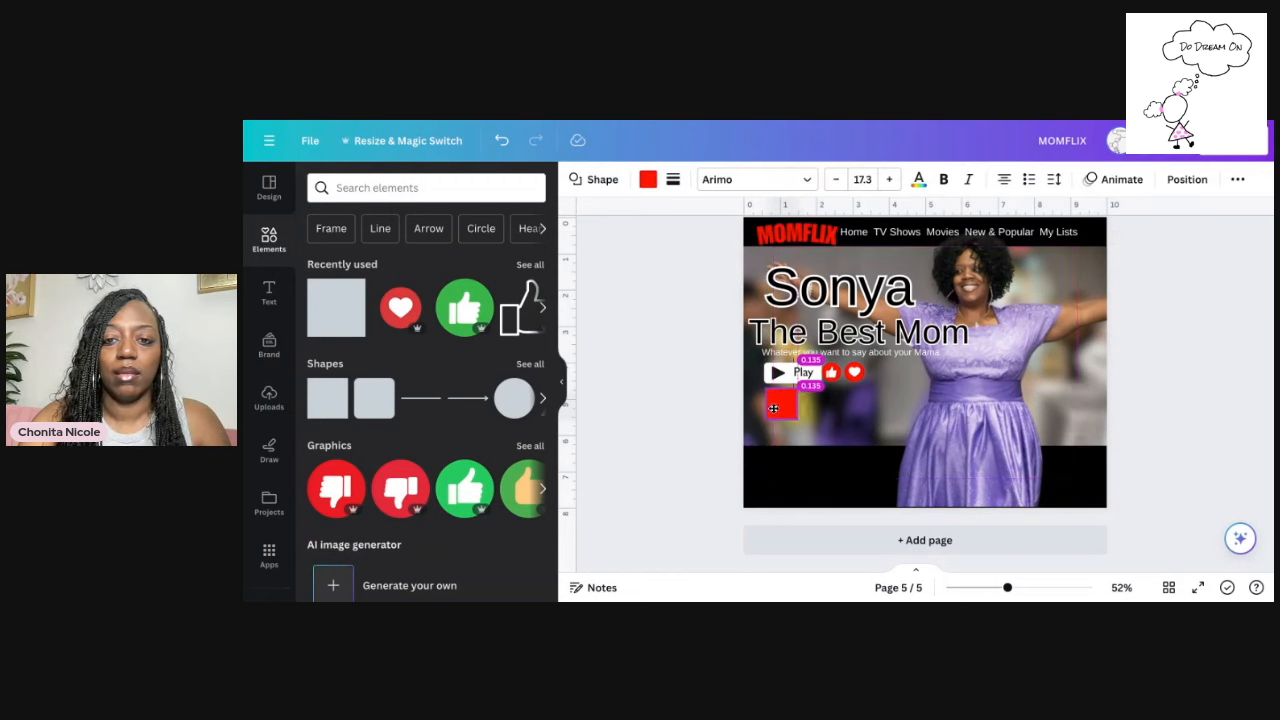
pyautogui.click(745, 466)
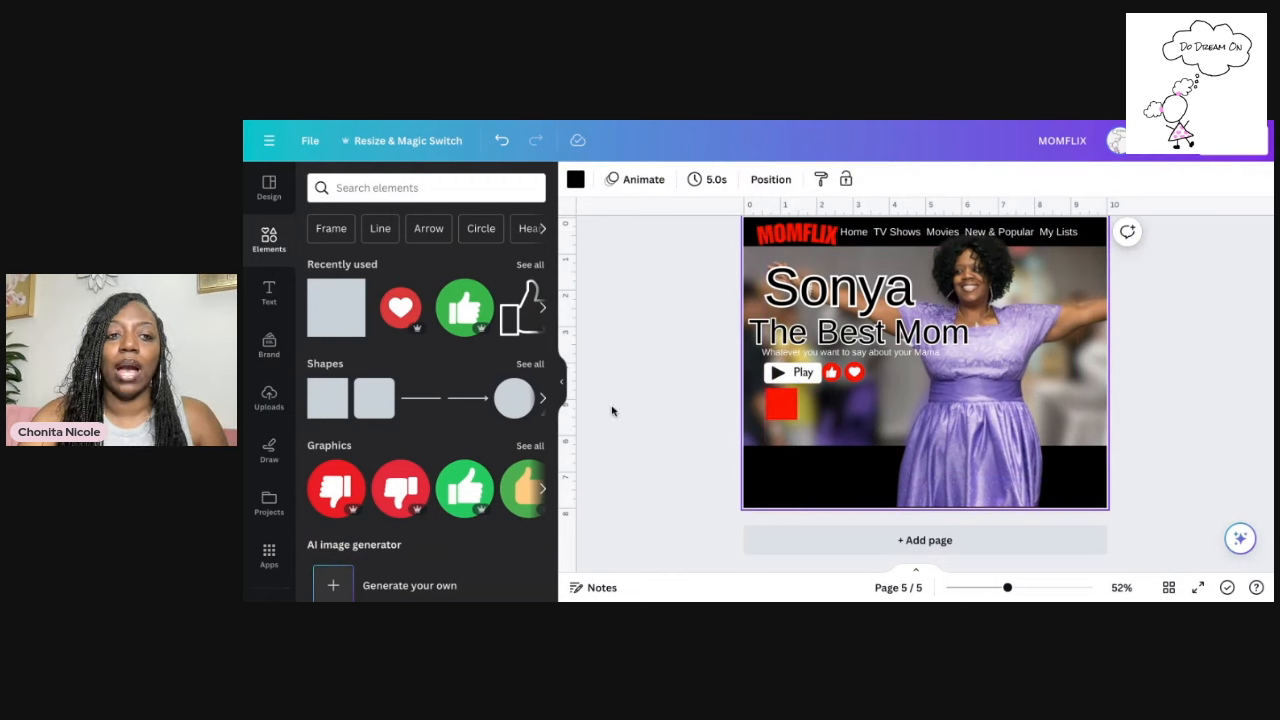
# Add a second square, stretch it into a band about 10.15 by 2.83 in across the page's lower part, and color it black
pyautogui.click(338, 319)
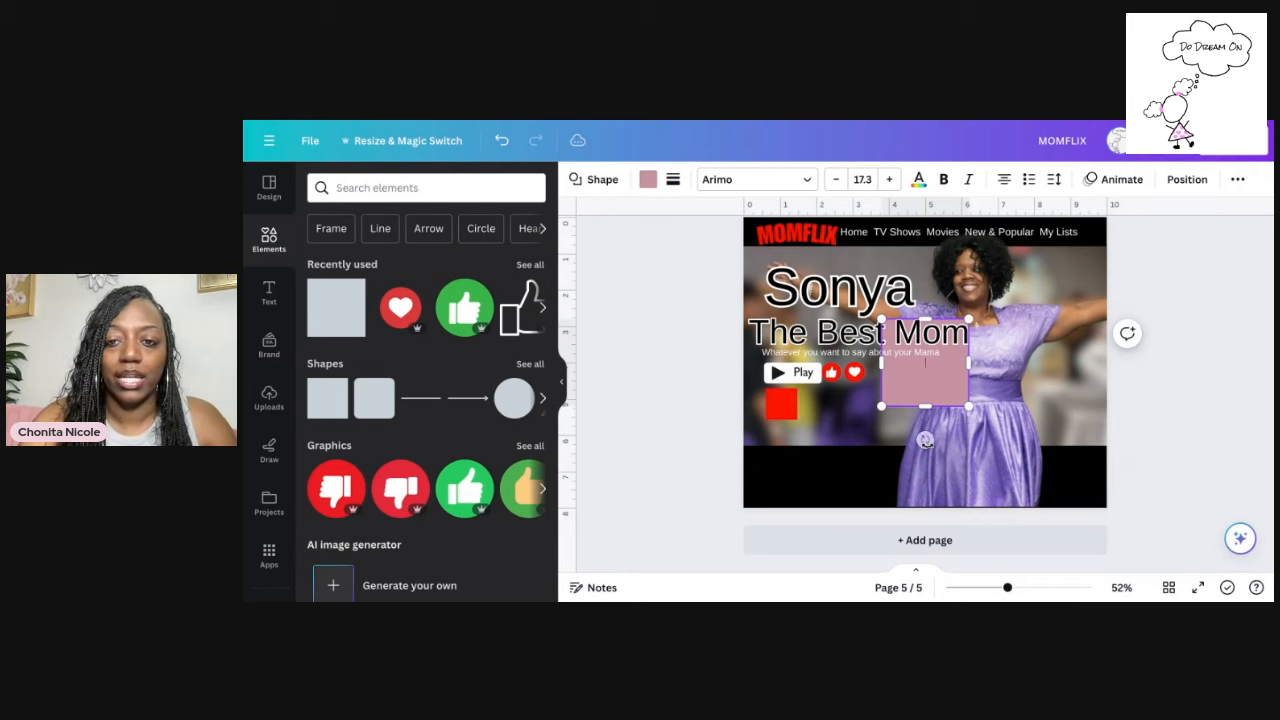
pyautogui.click(711, 432)
pyautogui.moveTo(952, 375); pyautogui.dragTo(1106, 463)
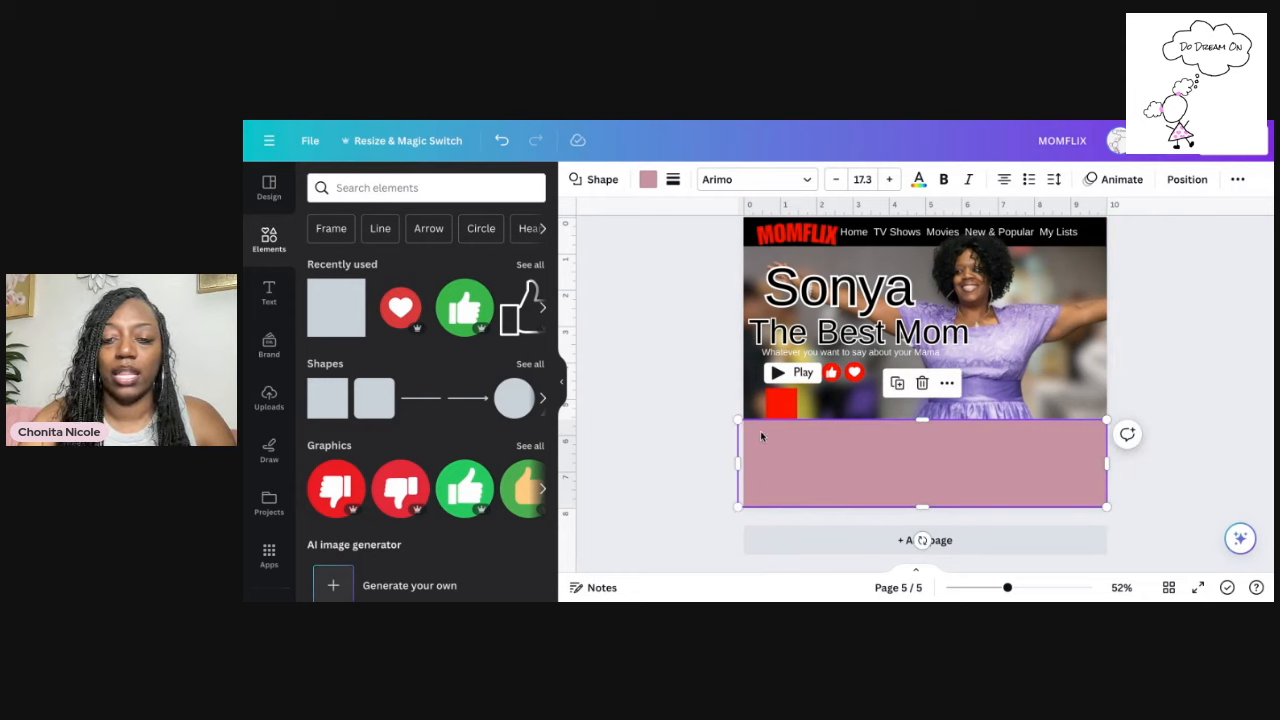
pyautogui.click(648, 182)
pyautogui.click(405, 268)
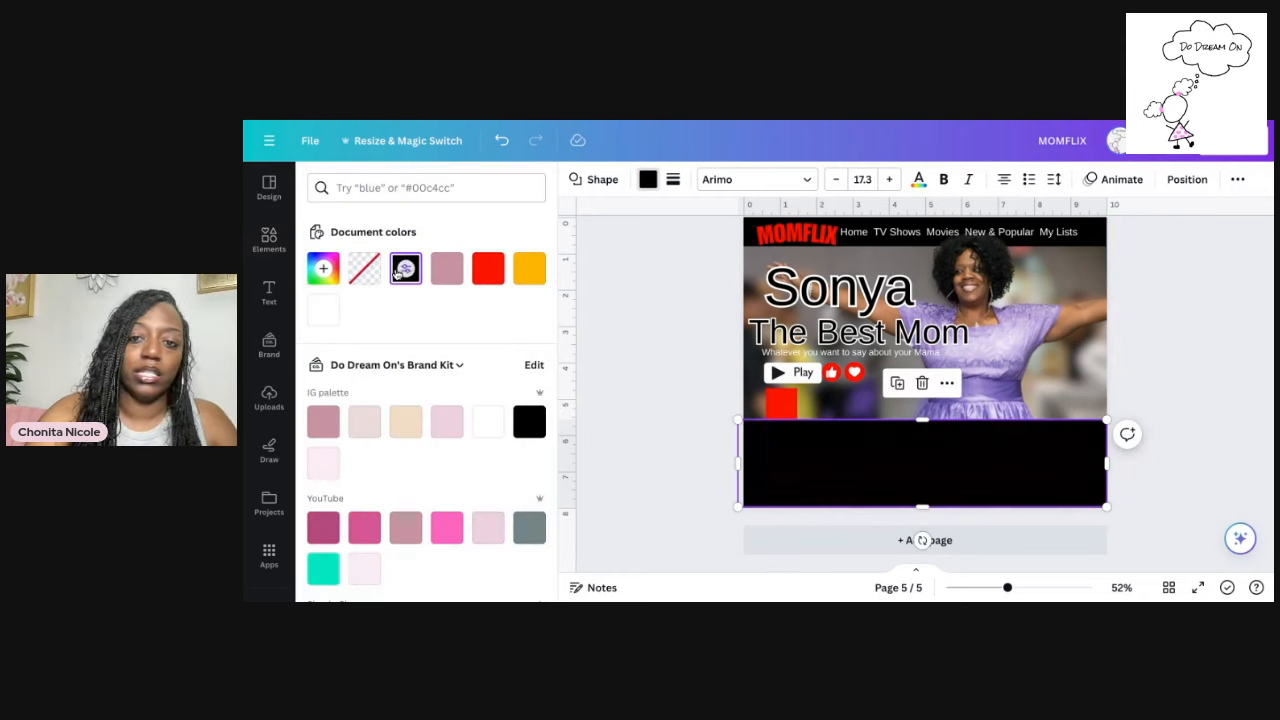
pyautogui.moveTo(930, 418)
pyautogui.mouseDown()
pyautogui.moveTo(930, 380)
pyautogui.moveTo(932, 417)
pyautogui.moveTo(929, 404)
pyautogui.mouseUp()
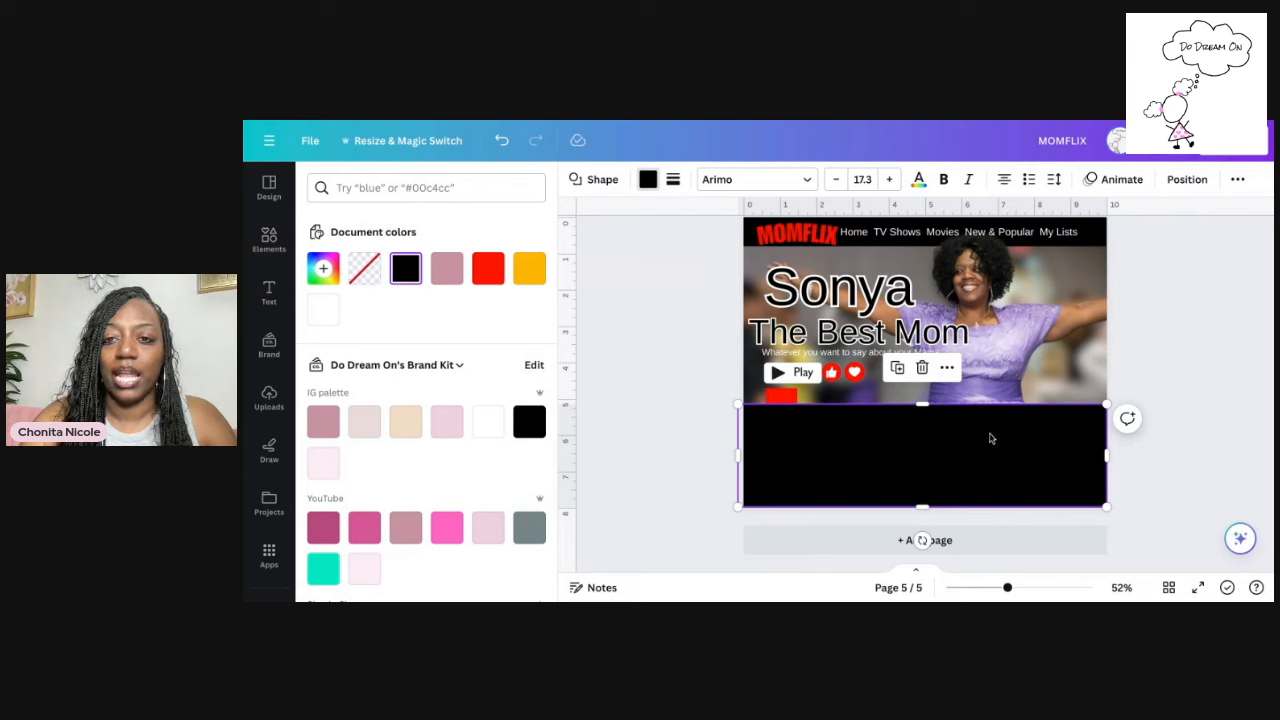
# Send the black band backward behind the red square and the woman's cutout, and nudge it slightly down
pyautogui.click(1187, 179)
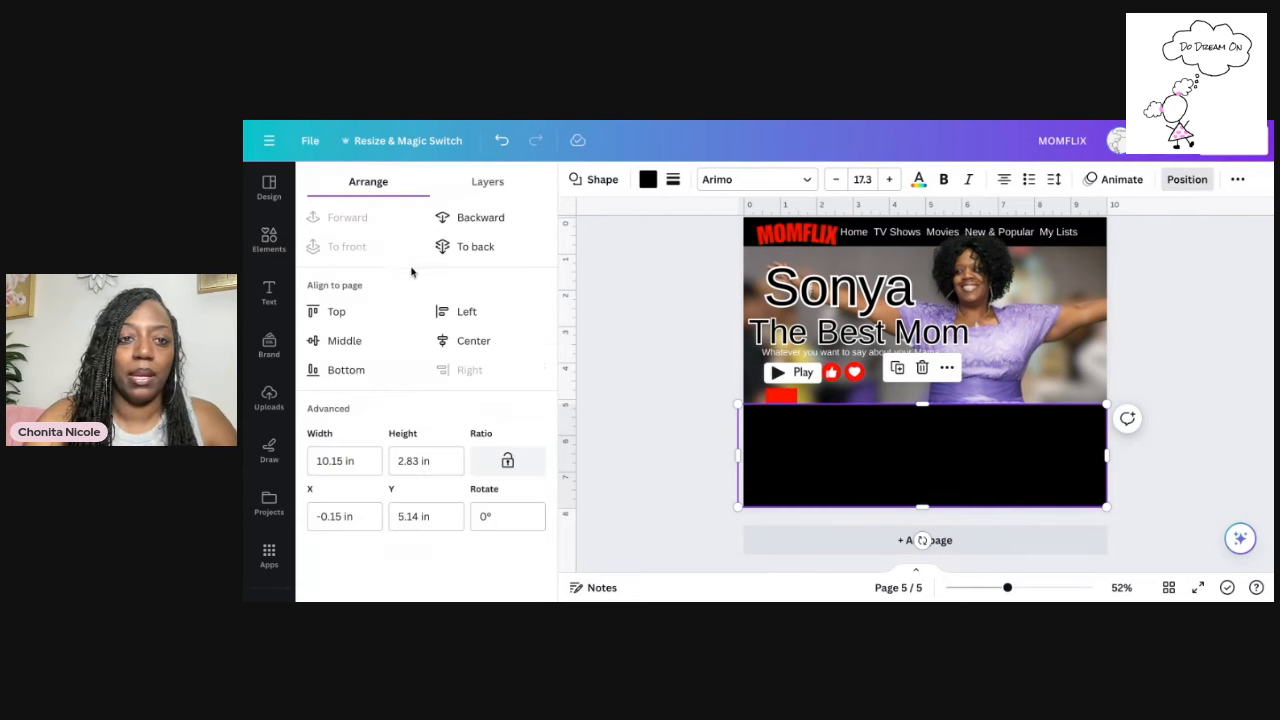
pyautogui.click(492, 219)
pyautogui.click(490, 218)
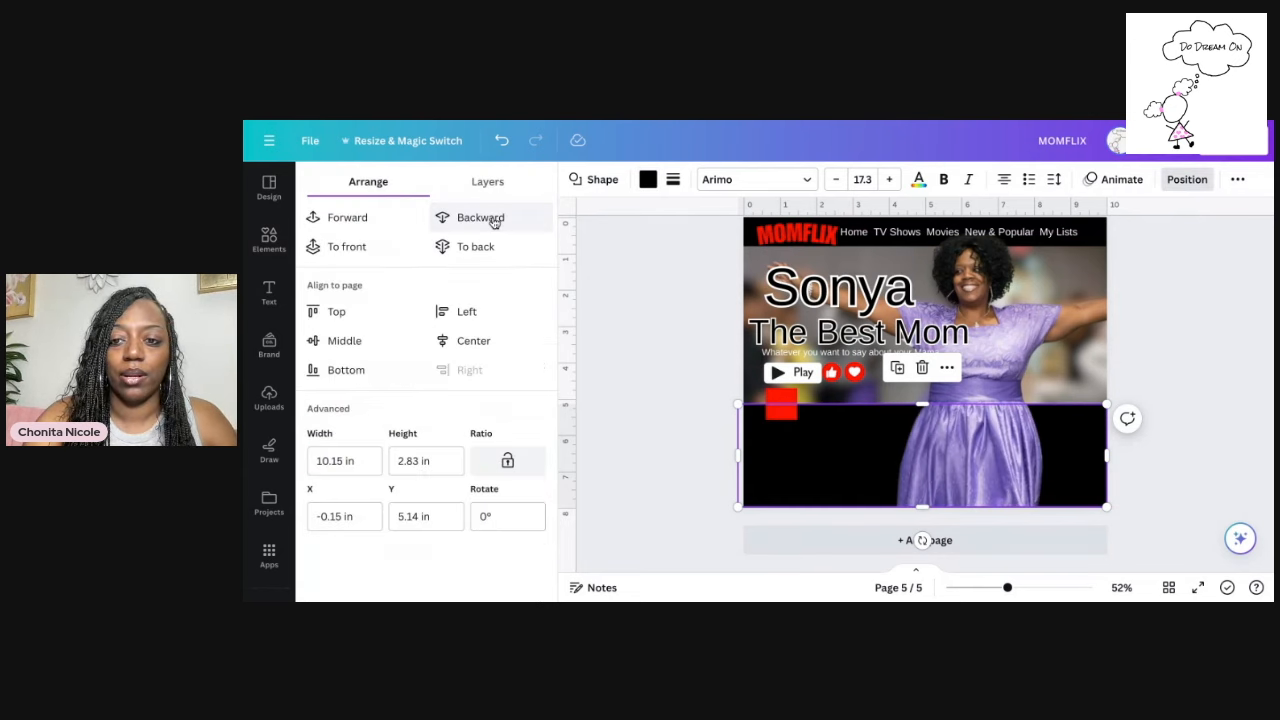
pyautogui.click(770, 444)
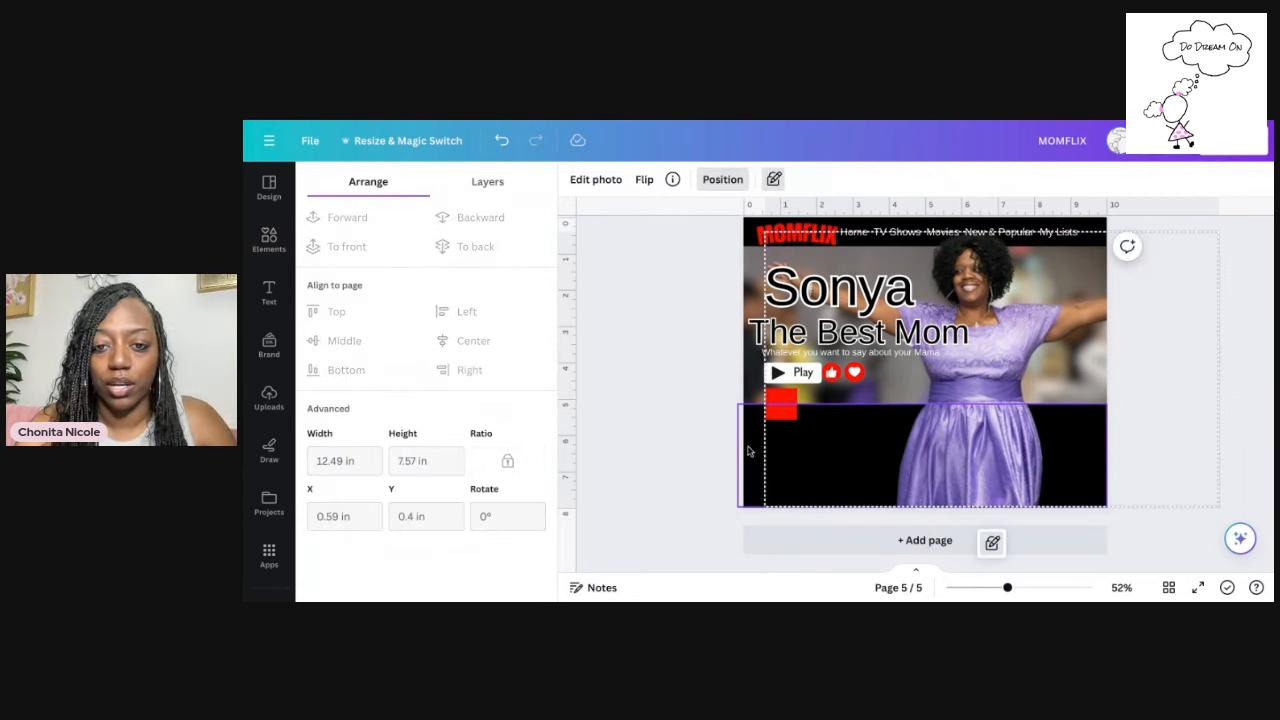
pyautogui.click(881, 436)
pyautogui.click(878, 395)
pyautogui.click(768, 475)
pyautogui.moveTo(757, 469)
pyautogui.mouseDown()
pyautogui.moveTo(757, 494)
pyautogui.moveTo(757, 440)
pyautogui.moveTo(758, 463)
pyautogui.mouseUp()
pyautogui.click(697, 405)
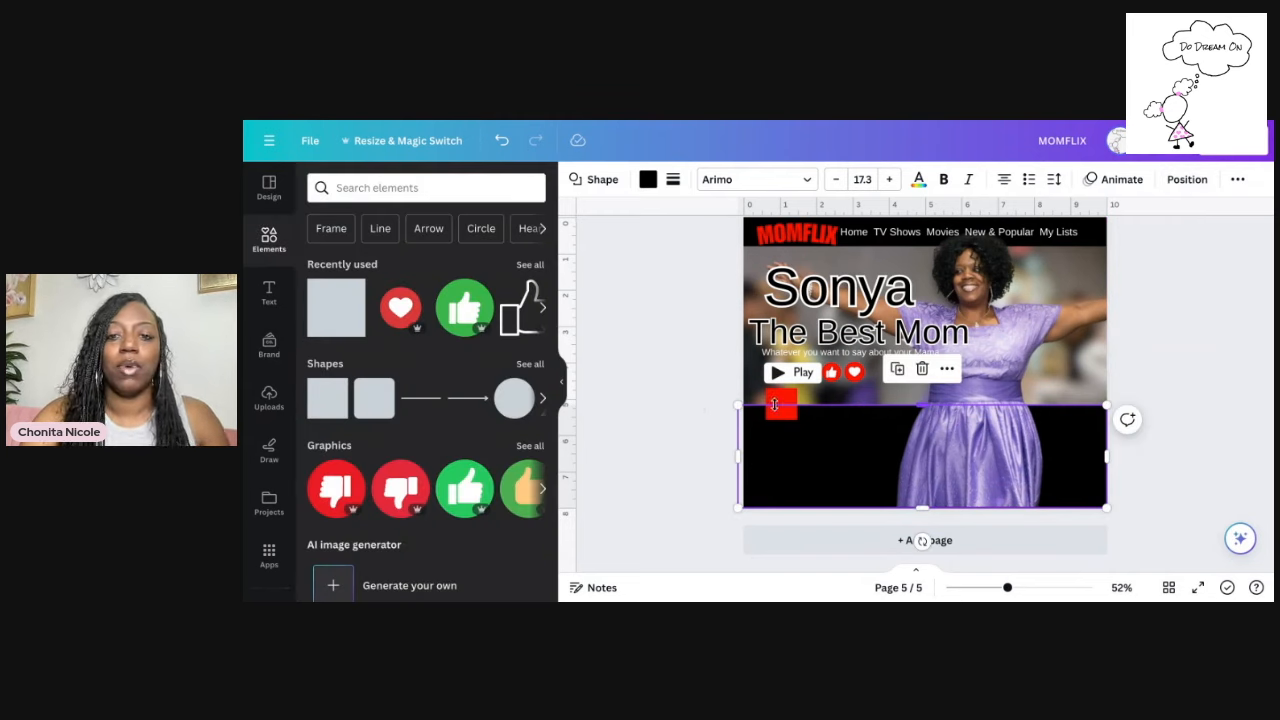
# Duplicate the tagline text, change the copy to "TOP" and place it on the red square
pyautogui.click(822, 352)
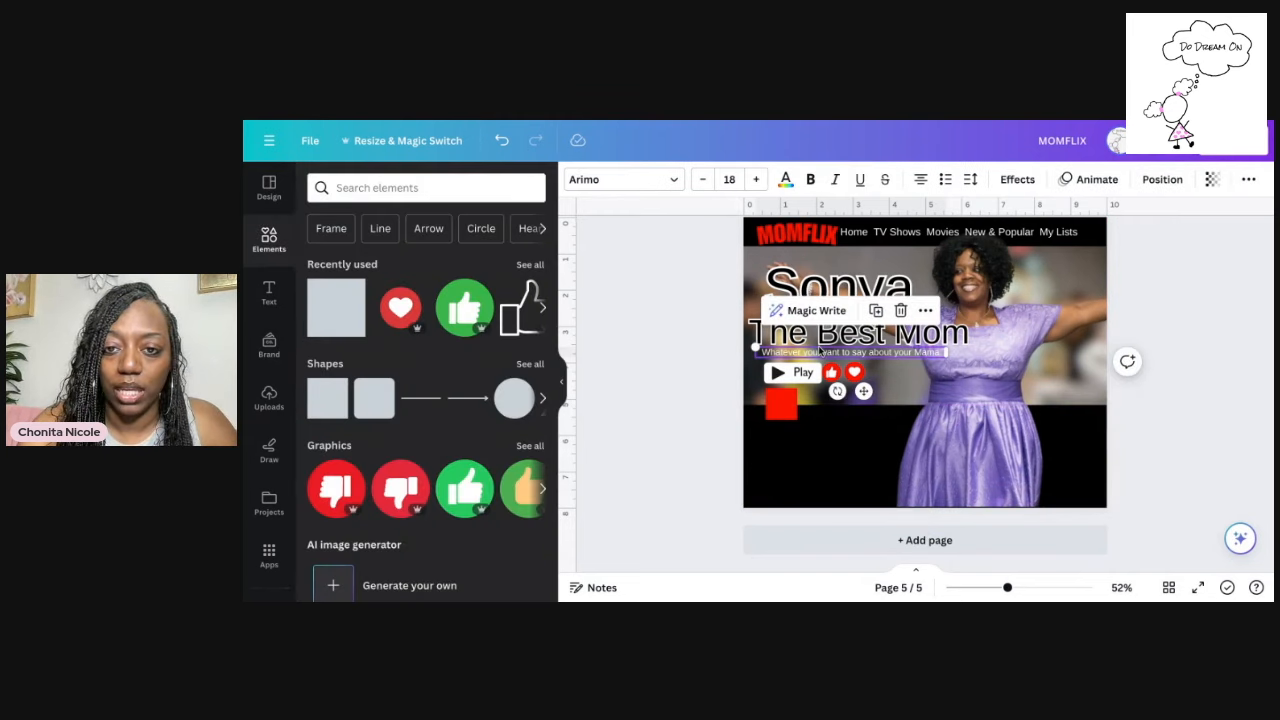
pyautogui.click(880, 316)
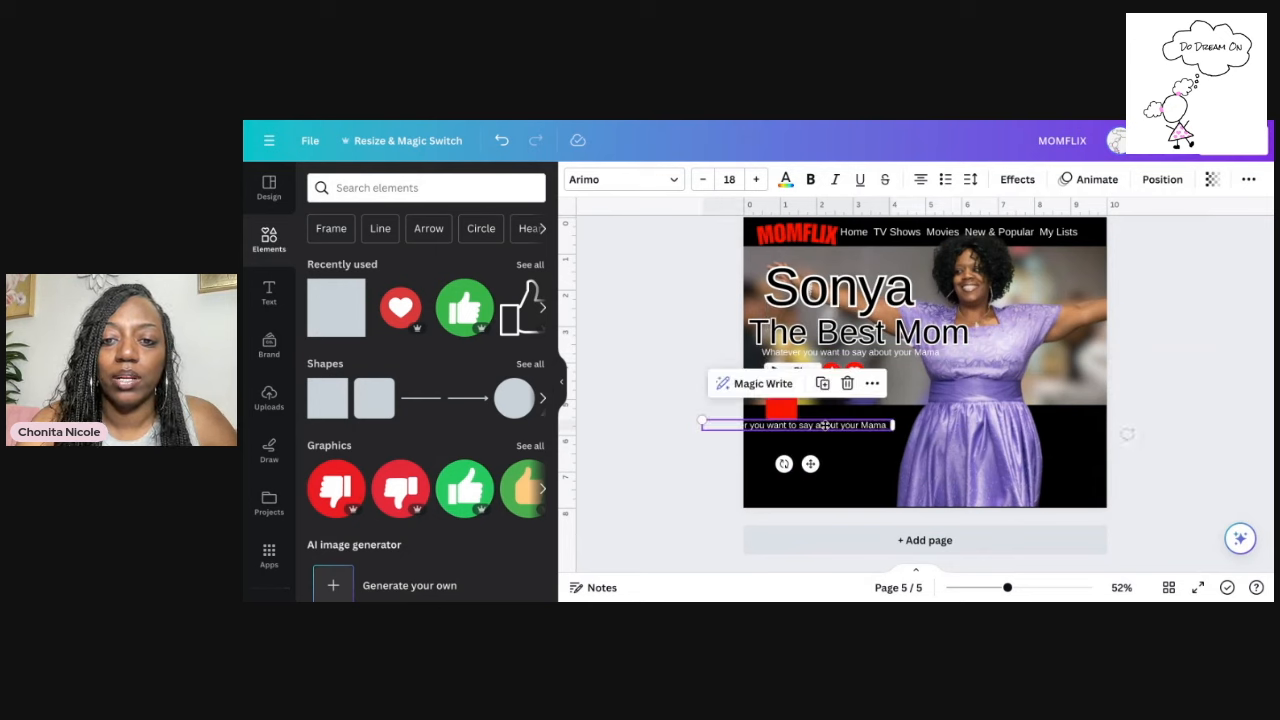
pyautogui.write('TOP')
pyautogui.moveTo(893, 426); pyautogui.dragTo(793, 398)
pyautogui.click(837, 421)
pyautogui.click(757, 397)
pyautogui.click(792, 402)
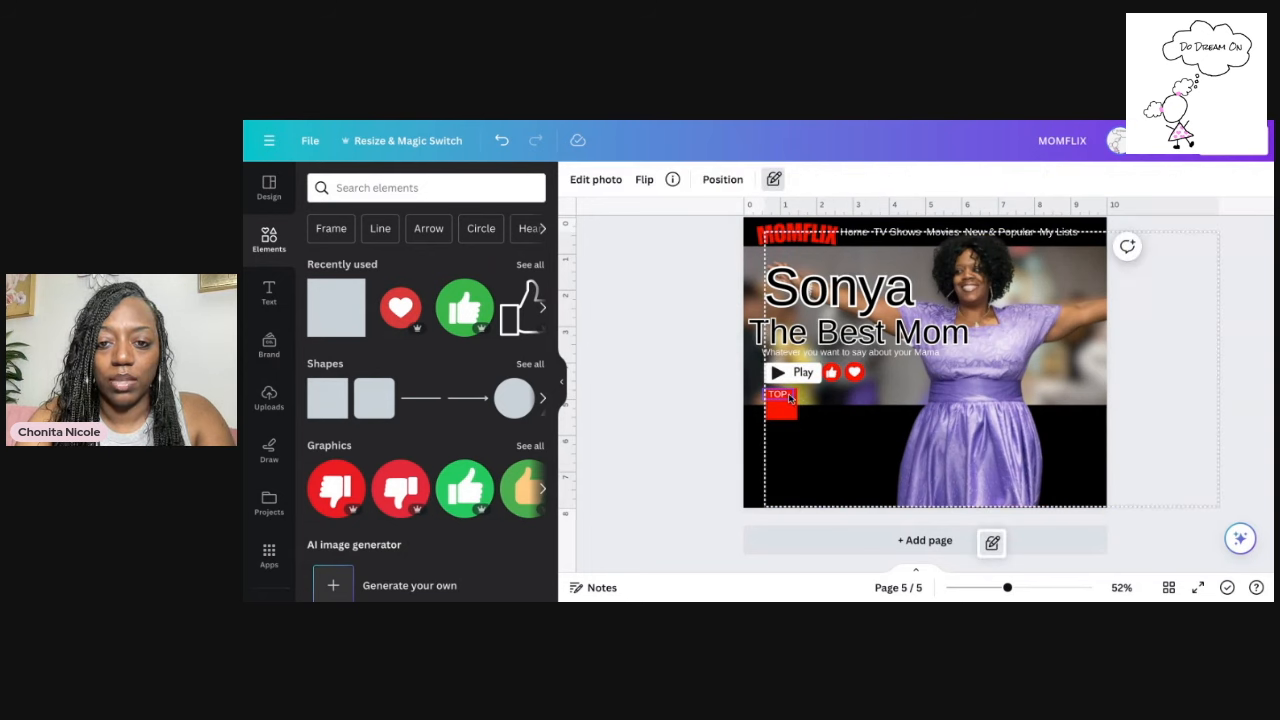
# Center the "TOP" text along the upper part of the red square
pyautogui.click(783, 397)
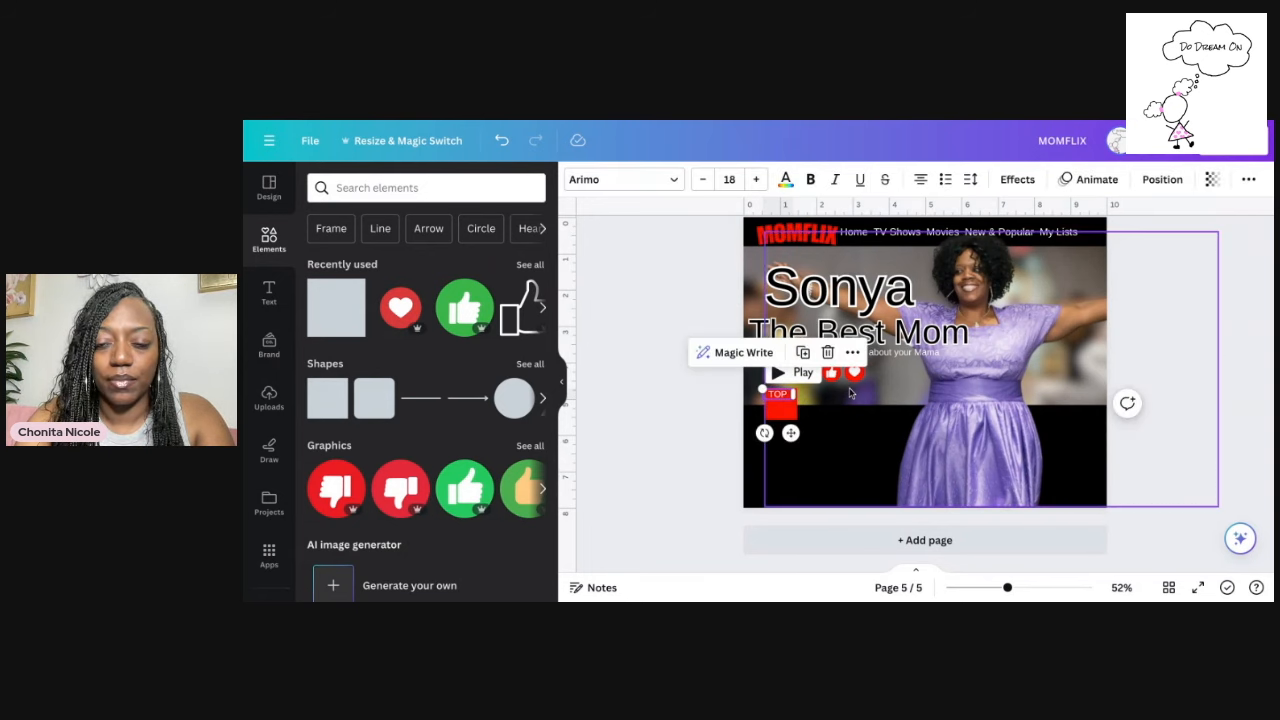
pyautogui.click(990, 263)
pyautogui.click(733, 441)
pyautogui.click(773, 398)
pyautogui.moveTo(773, 398); pyautogui.dragTo(782, 393)
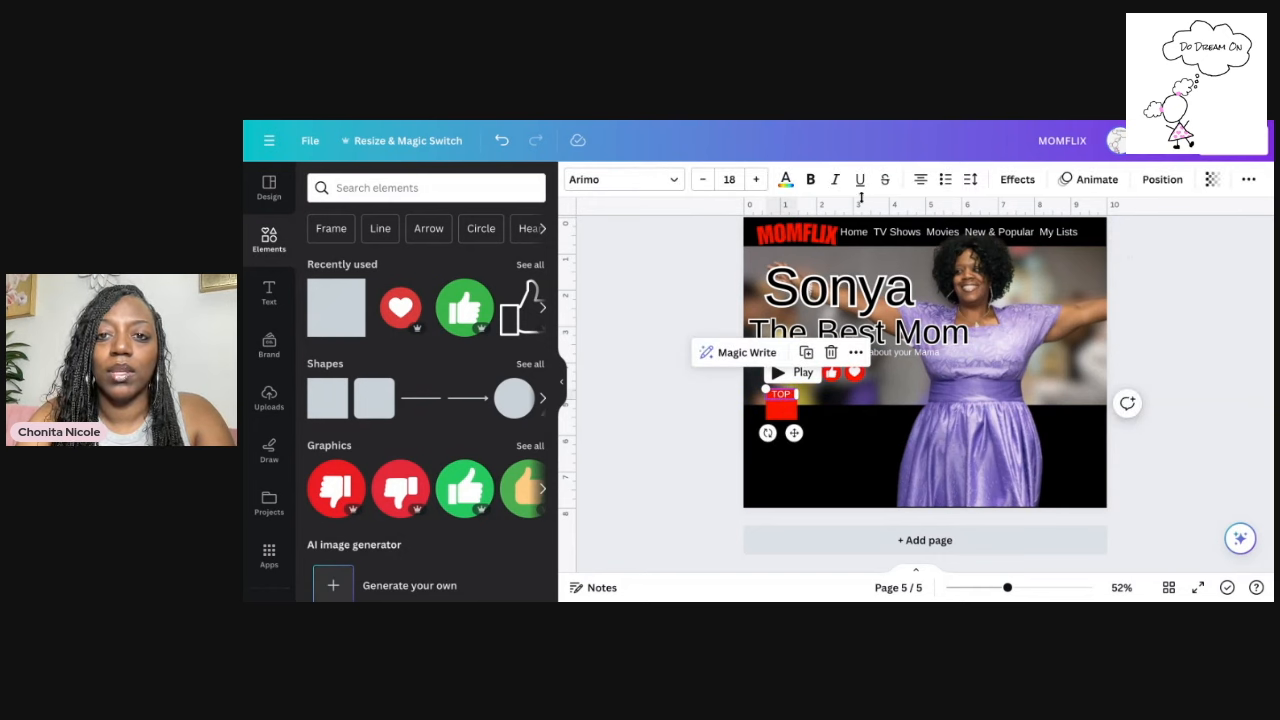
# Duplicate the "TOP" text, change the copy to a bold "10" at size 39 and center it under "TOP"
pyautogui.click(806, 354)
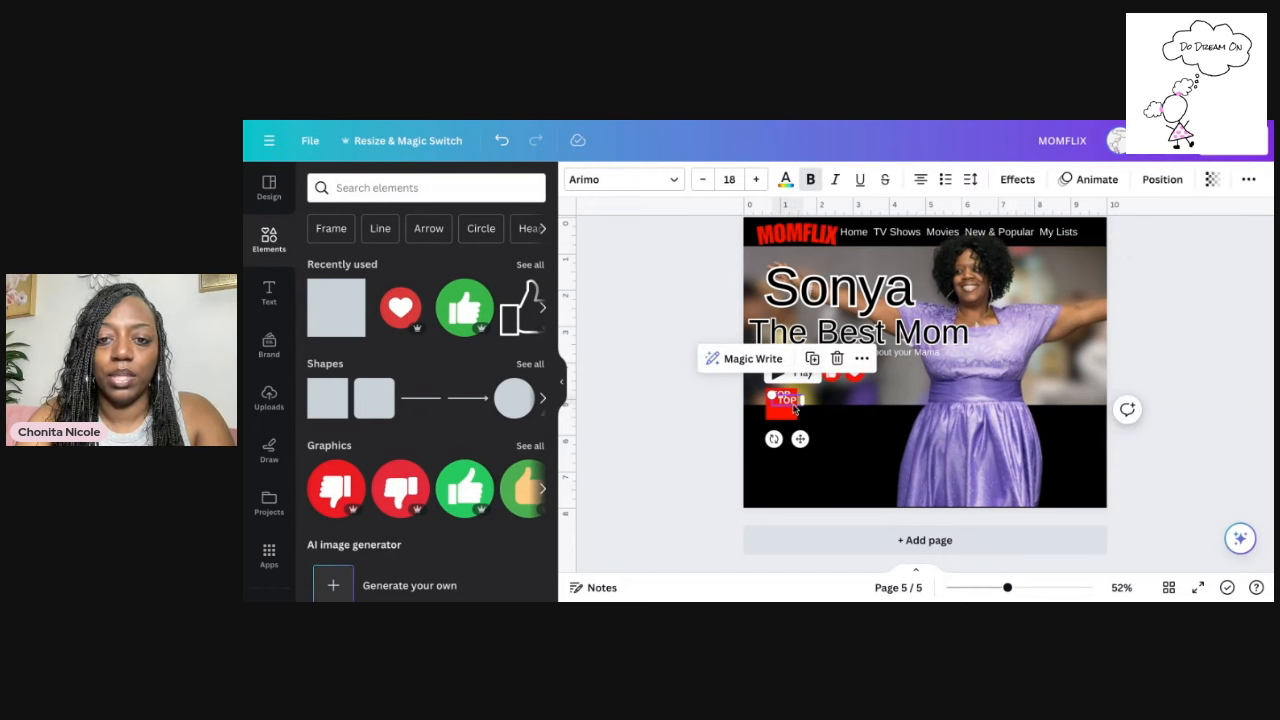
pyautogui.doubleClick(790, 402)
pyautogui.write('10')
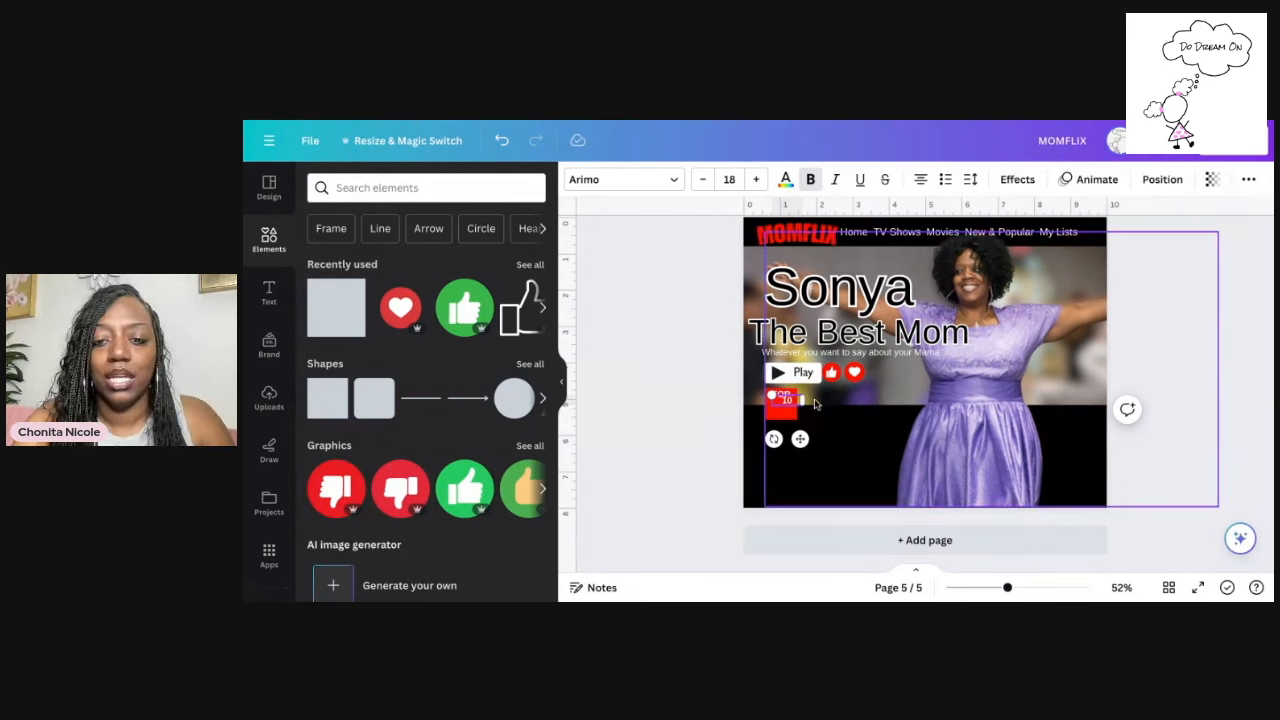
pyautogui.click(730, 170)
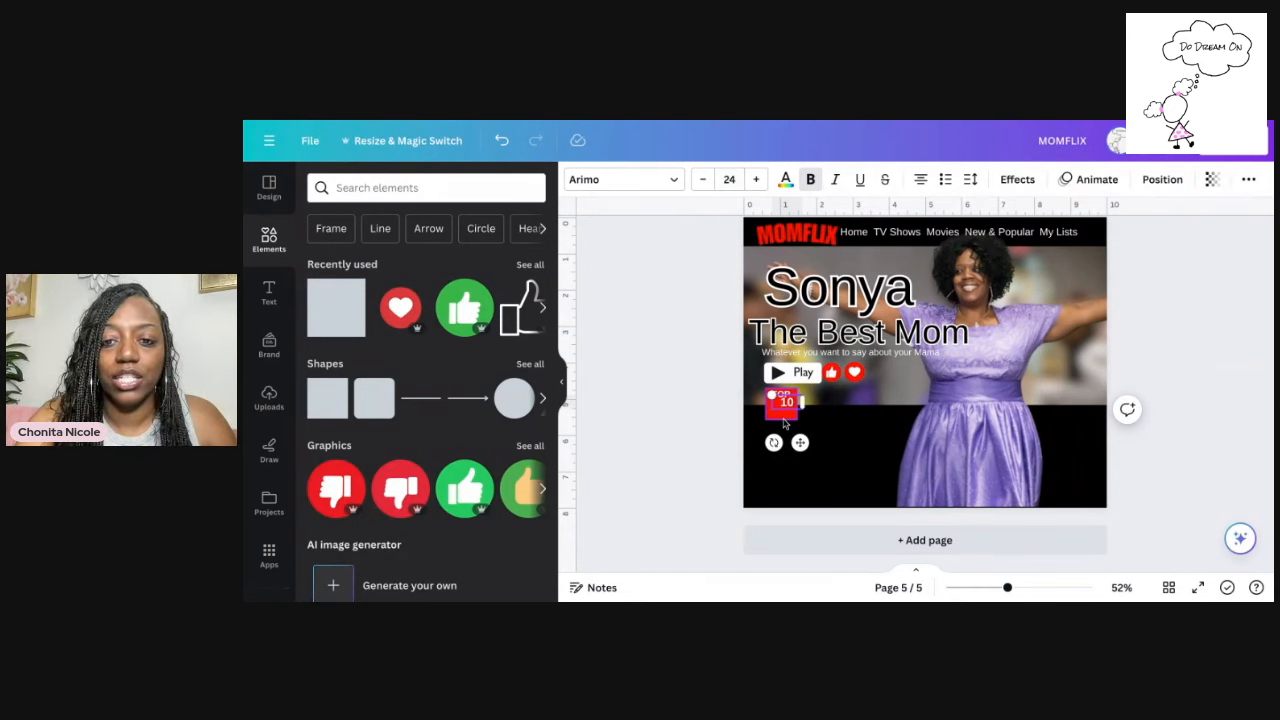
pyautogui.click(757, 180)
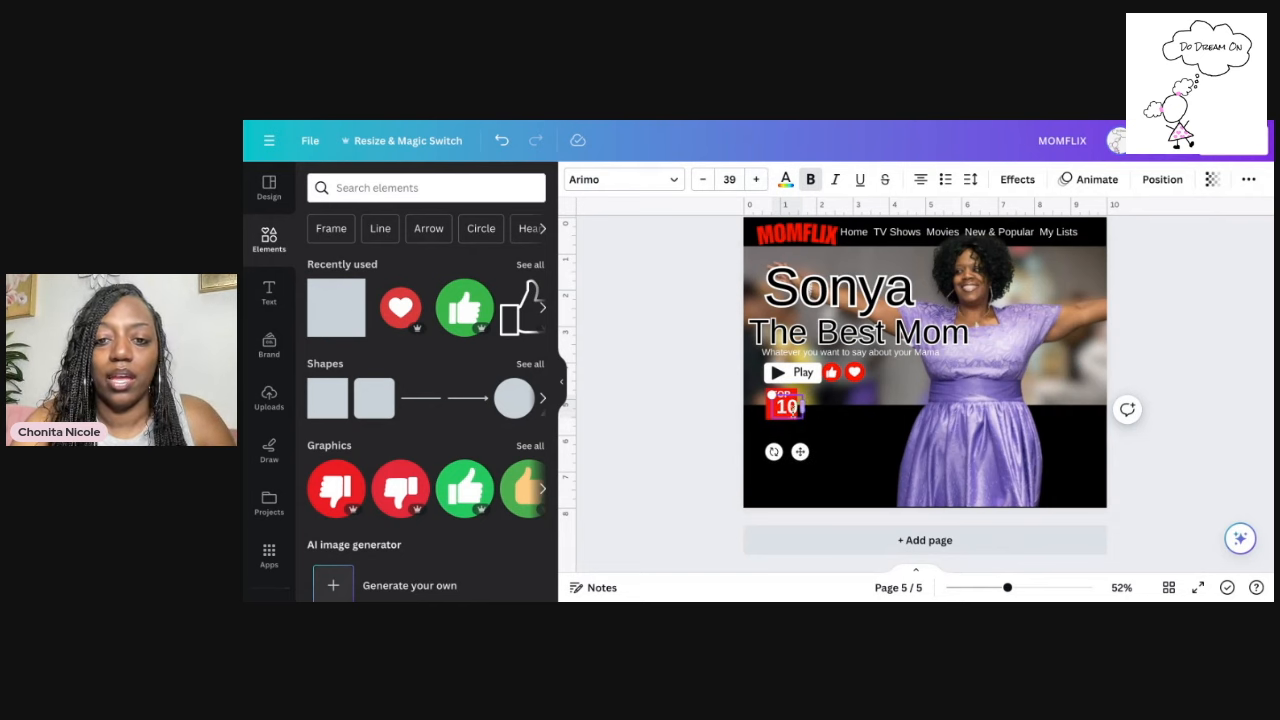
pyautogui.click(777, 404)
pyautogui.click(778, 410)
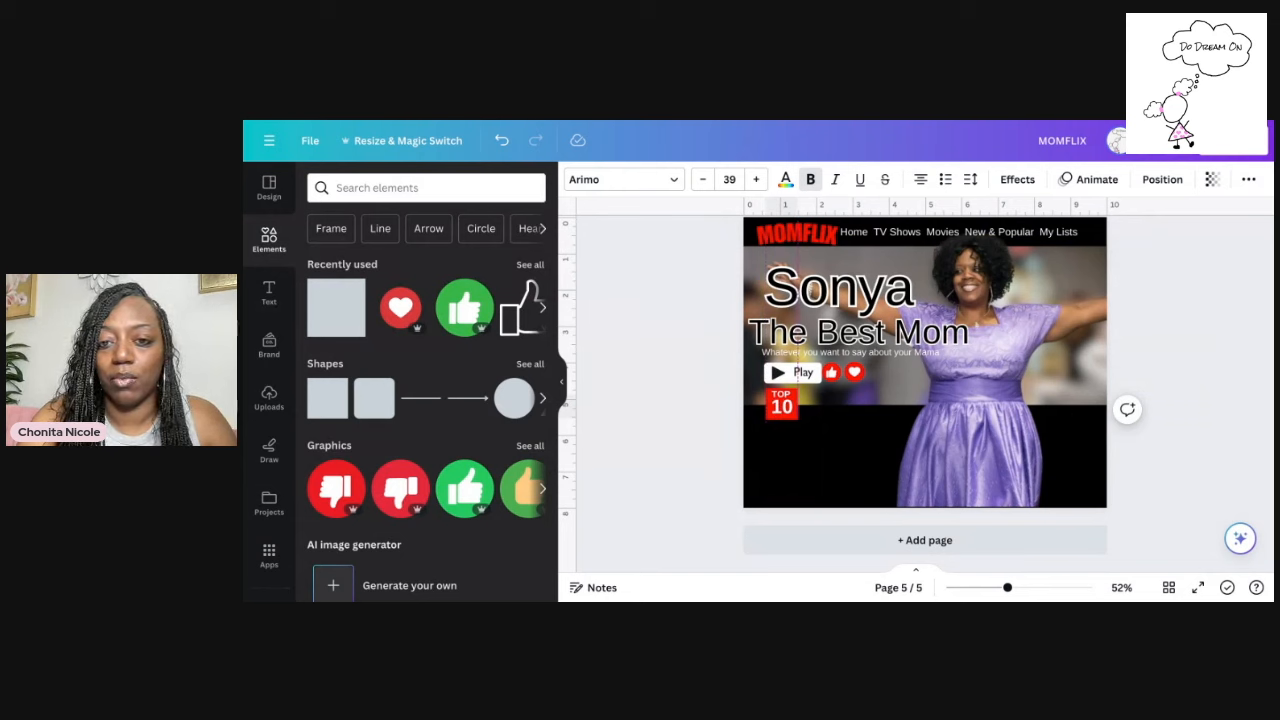
# Duplicate the "10" text and change the copy to "#1 GLOBAL TODAY"
pyautogui.click(768, 468)
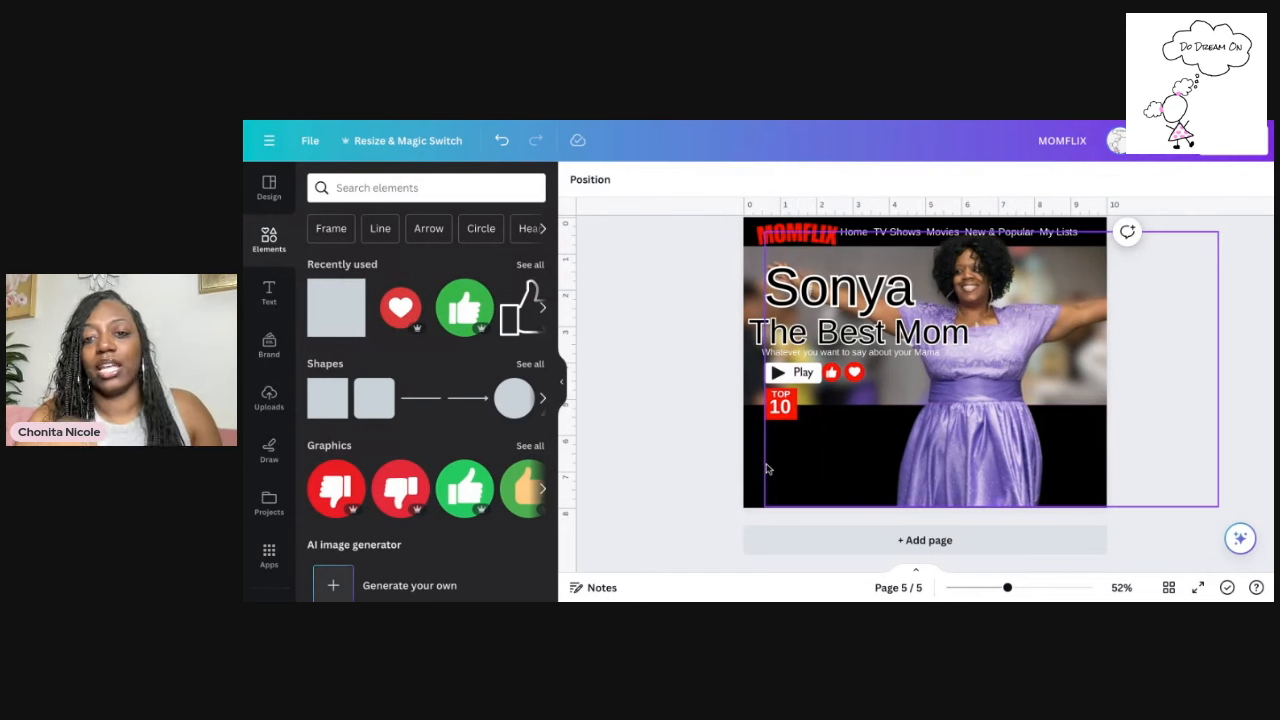
pyautogui.click(782, 416)
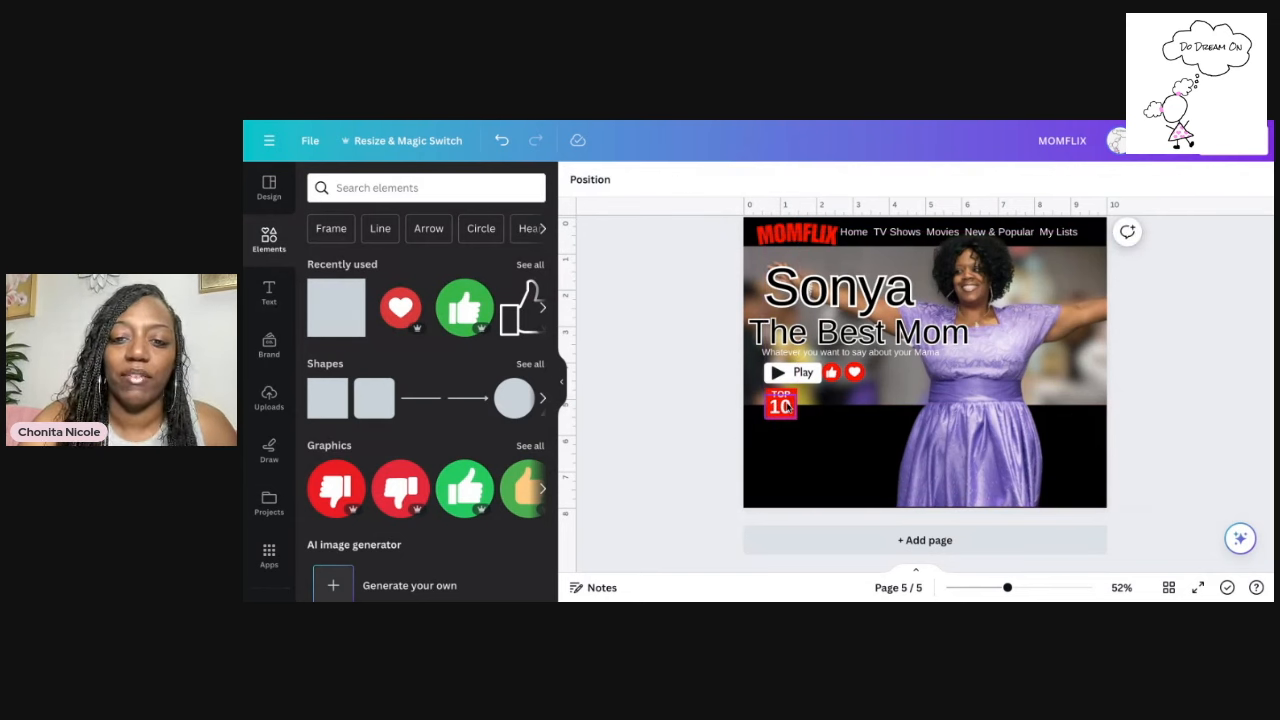
pyautogui.click(787, 406)
pyautogui.moveTo(787, 406); pyautogui.dragTo(812, 416)
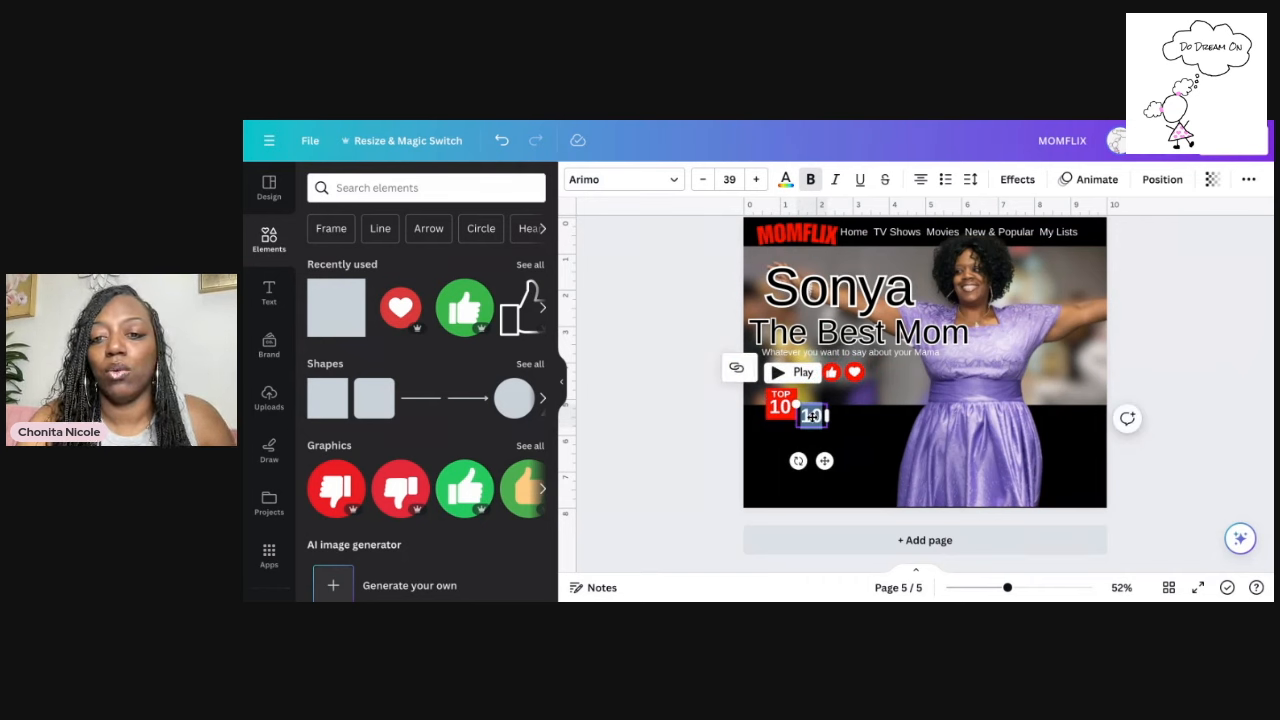
pyautogui.write('#')
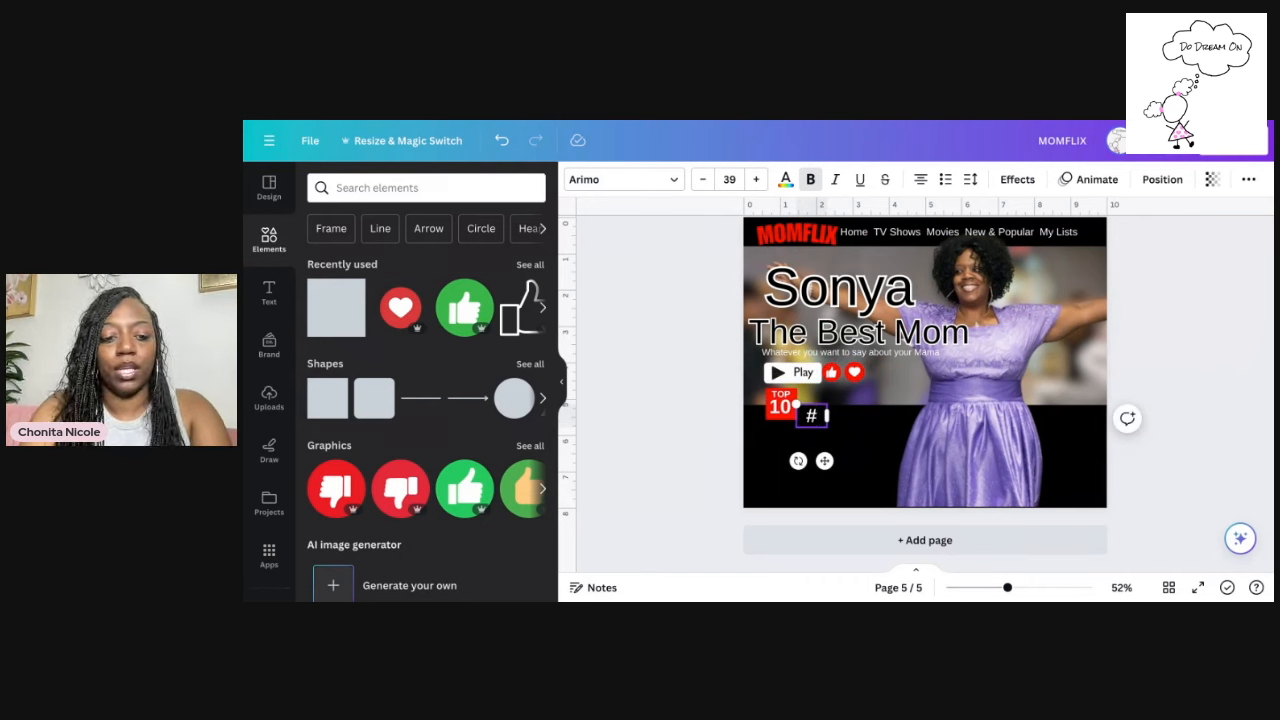
pyautogui.write('1 GLOBAL')
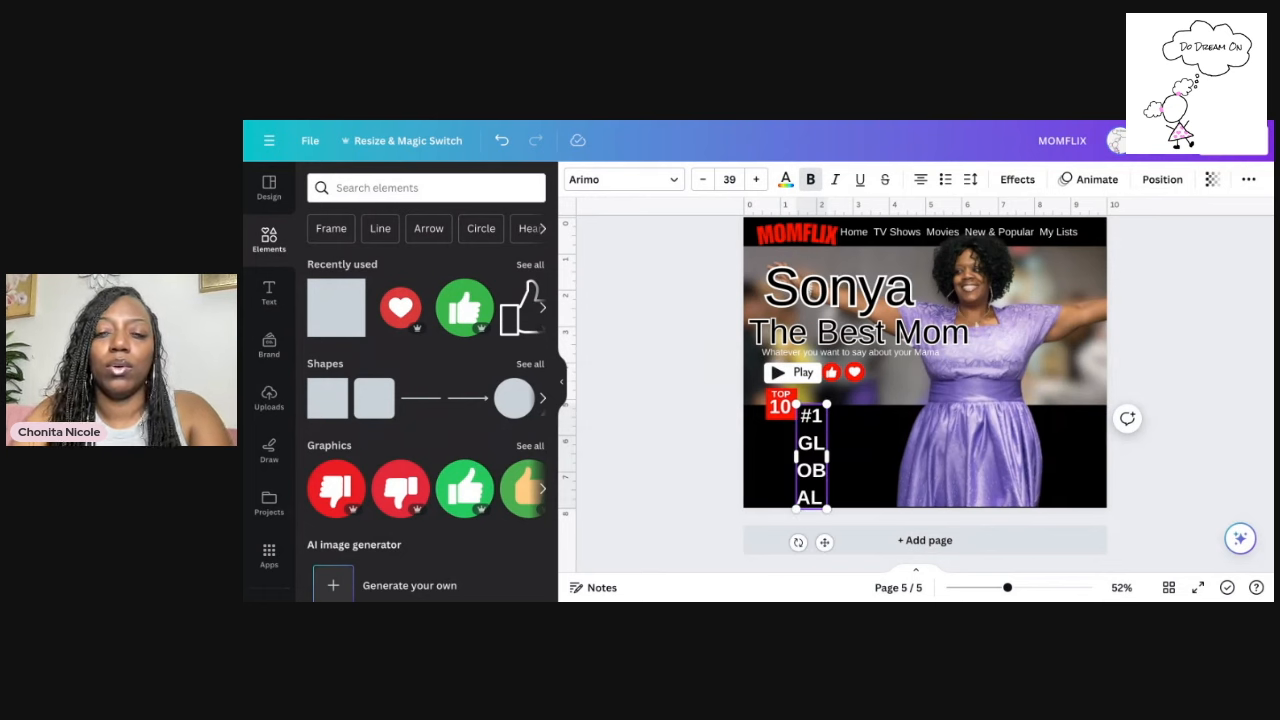
pyautogui.scroll(3, 820, 462)
pyautogui.scroll(-3, 820, 462)
pyautogui.scroll(-2, 820, 461)
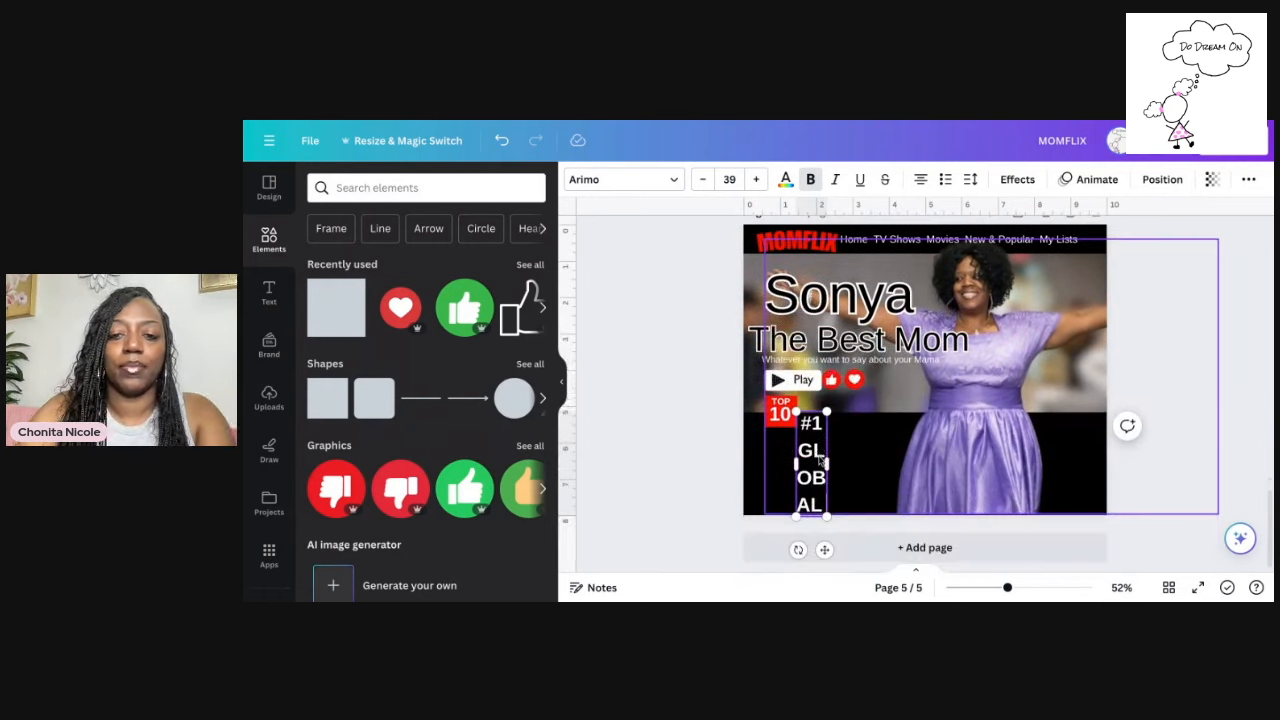
pyautogui.write('TODAY')
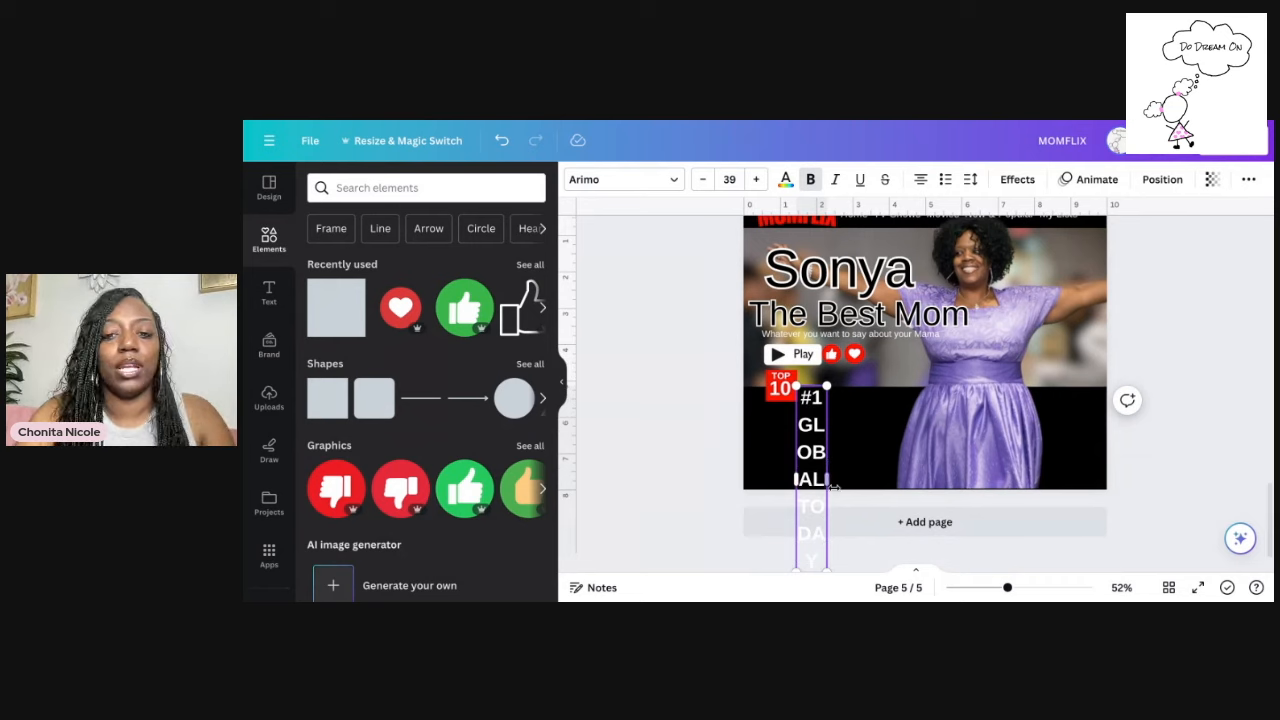
# Widen the "#1 GLOBAL TODAY" text onto one line, shrink it to size 16.9 and place it beside the Top 10 badge
pyautogui.moveTo(830, 484); pyautogui.dragTo(990, 416)
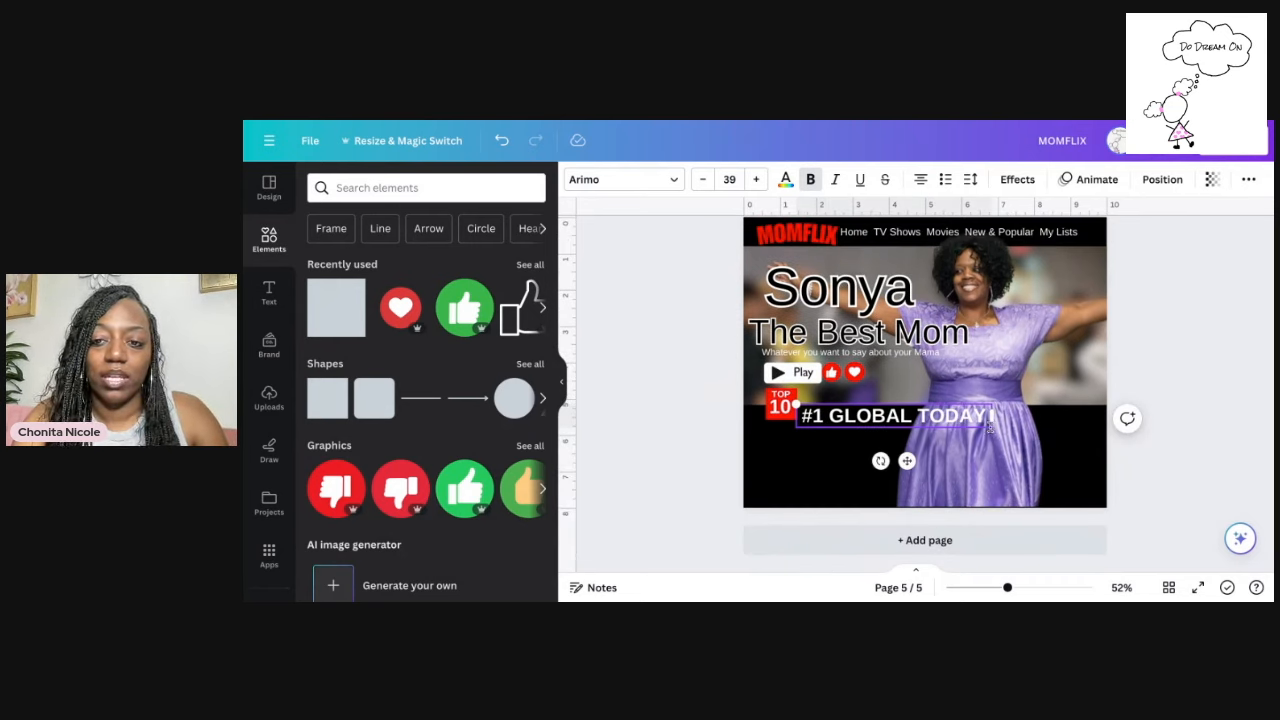
pyautogui.moveTo(990, 404); pyautogui.dragTo(848, 412)
pyautogui.click(848, 432)
pyautogui.click(677, 397)
# Search the elements for "5 STARS" and add the golden five-star graphic to the page
pyautogui.click(415, 187)
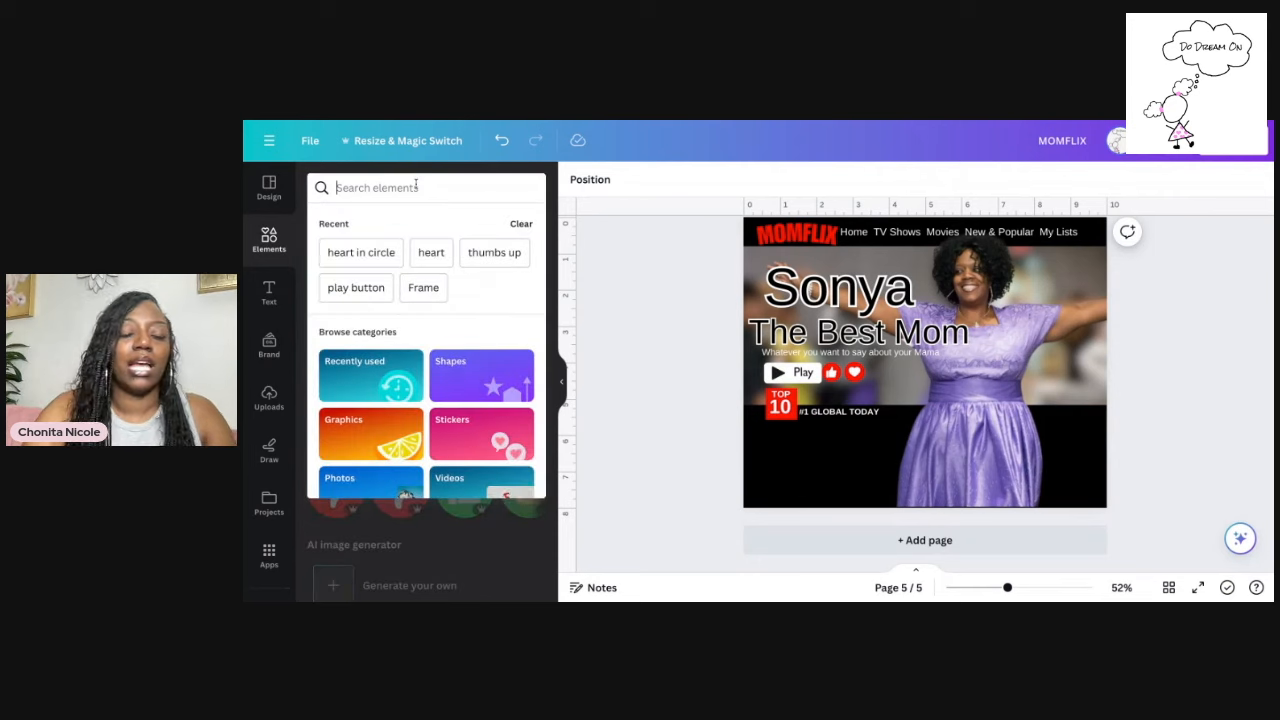
pyautogui.write('5 STA')
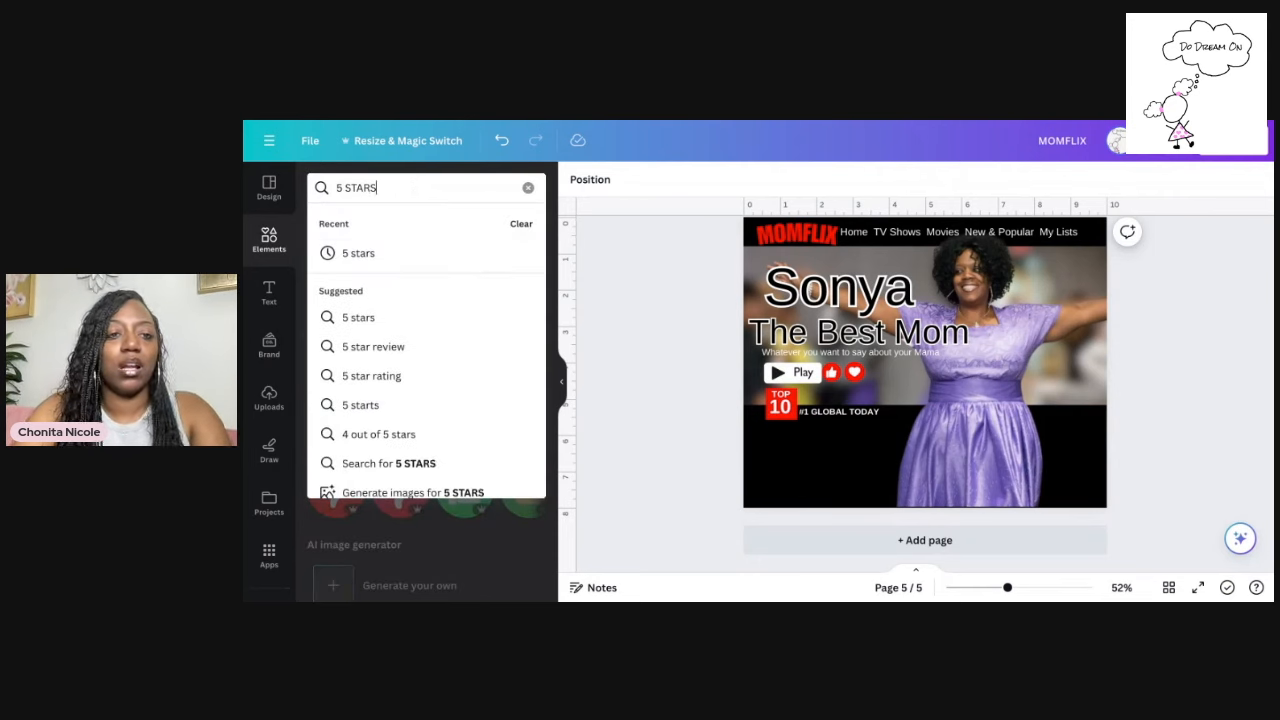
pyautogui.write('RS')
pyautogui.press('Return')
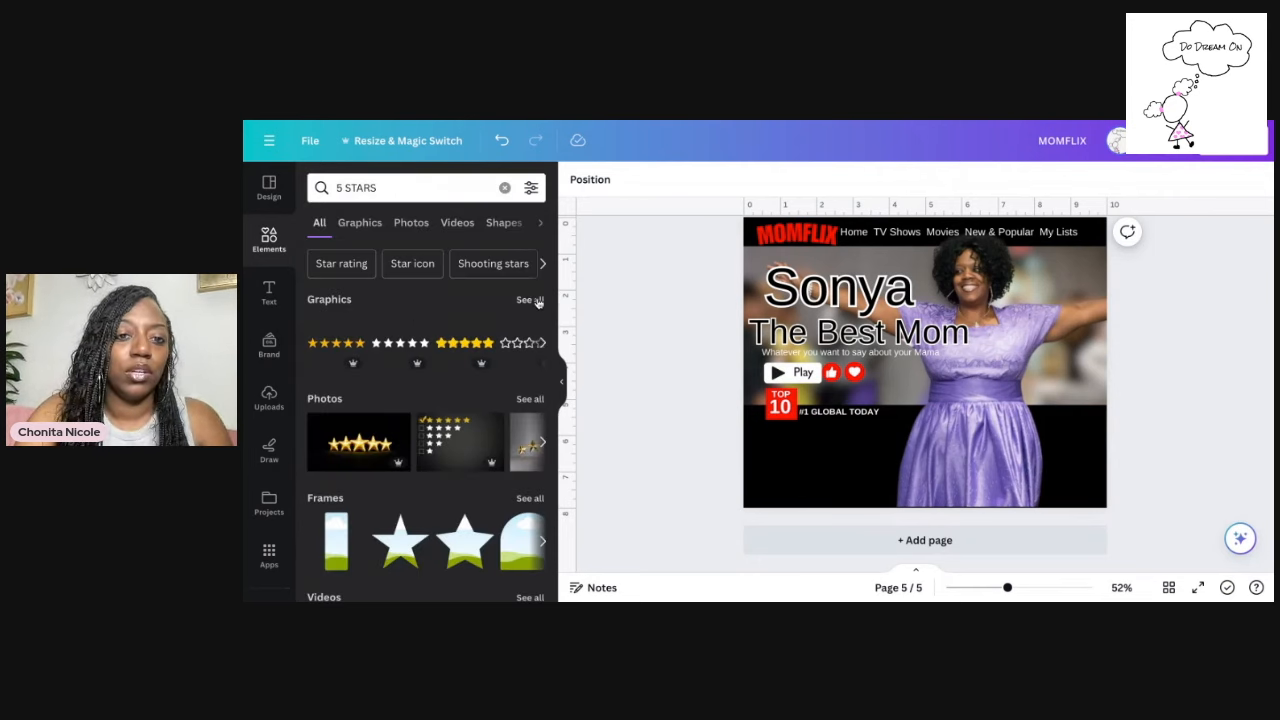
pyautogui.click(530, 300)
pyautogui.click(337, 333)
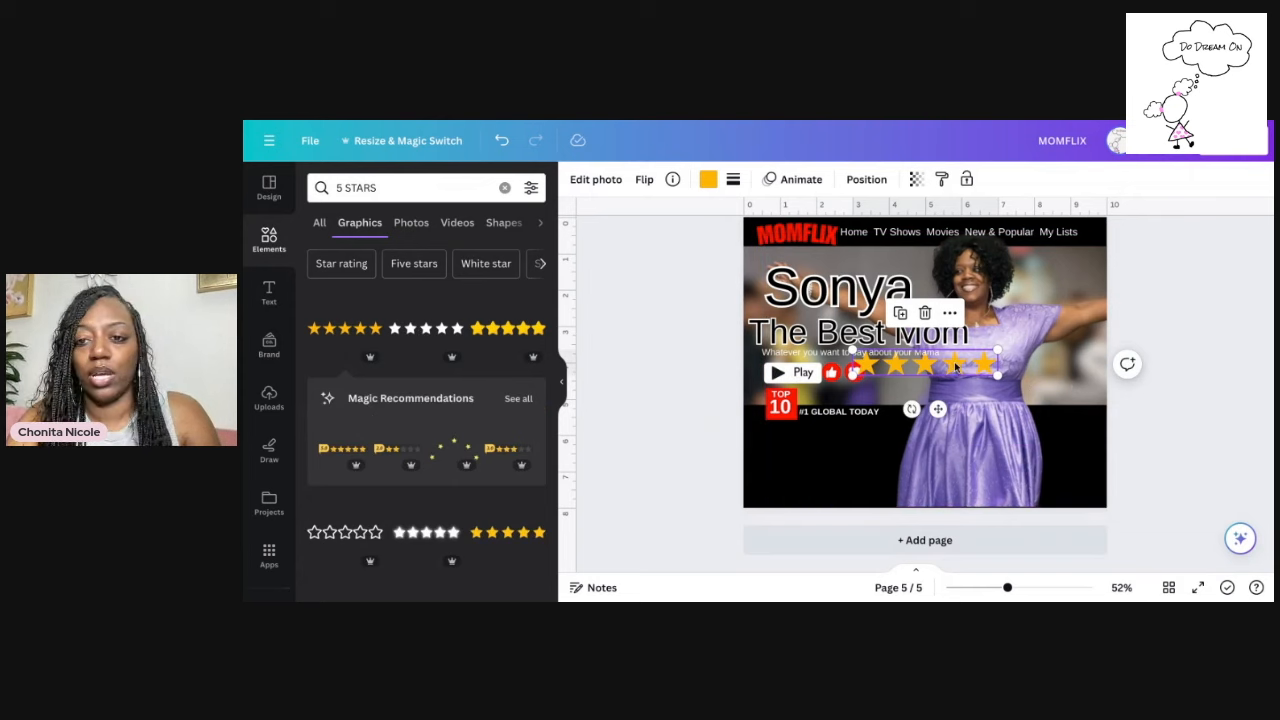
# Shrink the five-star graphic and place it on the black band at the page's right edge, level with "#1 GLOBAL TODAY"
pyautogui.moveTo(930, 370); pyautogui.dragTo(1040, 407)
pyautogui.moveTo(965, 386); pyautogui.dragTo(1081, 414)
pyautogui.click(1178, 314)
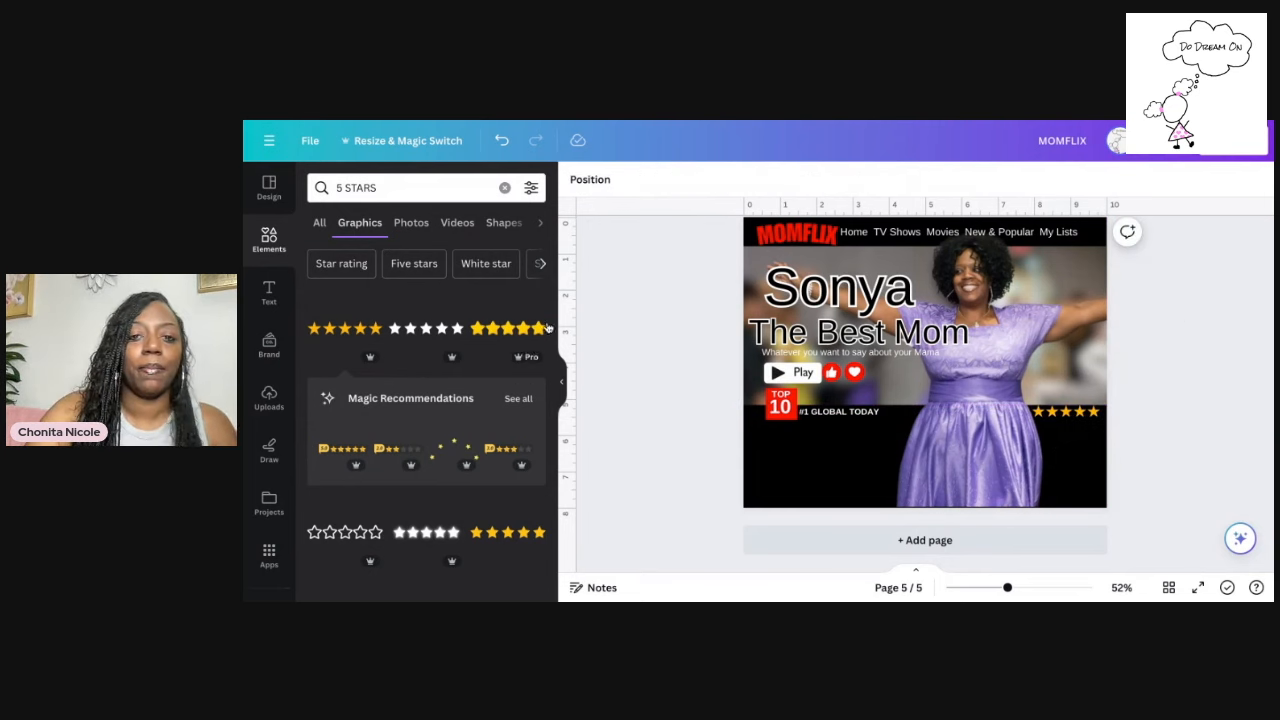
# Duplicate the "#1 GLOBAL TODAY" caption, change the copy to "TOP MEMORIES" and place it under the Top 10 badge
pyautogui.scroll(10, 624, 293)
pyautogui.scroll(-8, 622, 295)
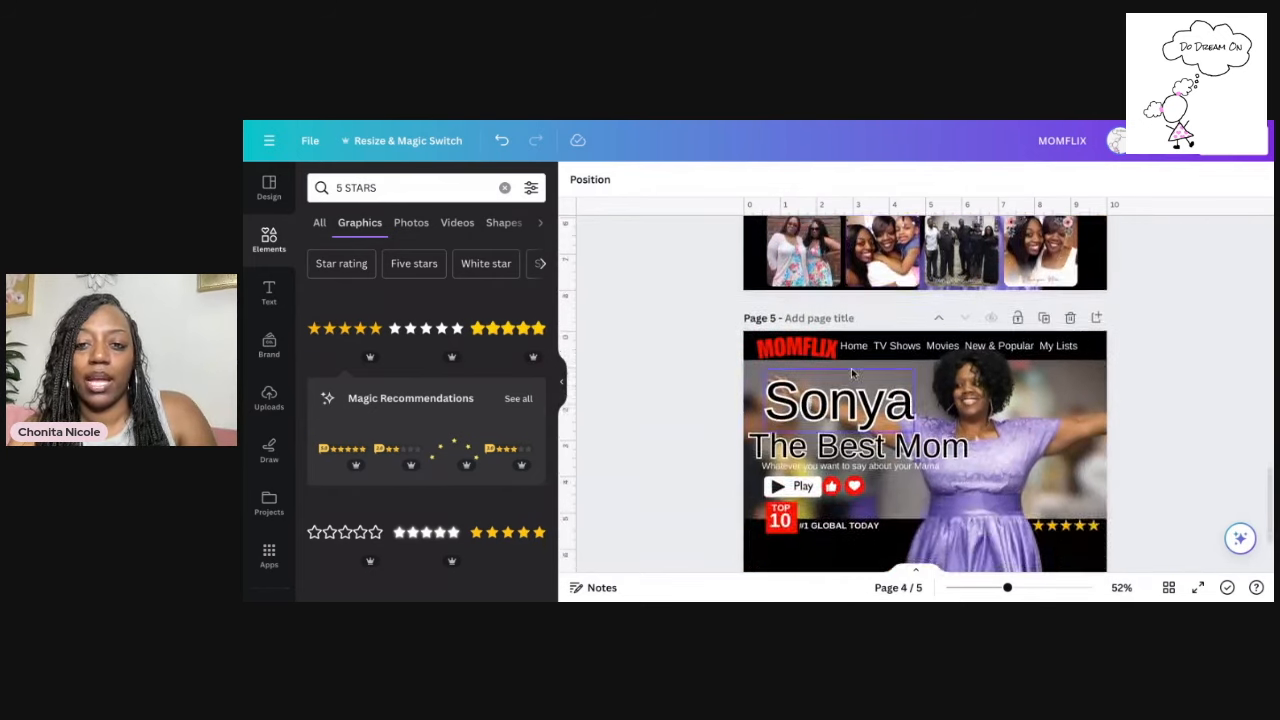
pyautogui.scroll(-2, 852, 373)
pyautogui.click(860, 413)
pyautogui.click(869, 375)
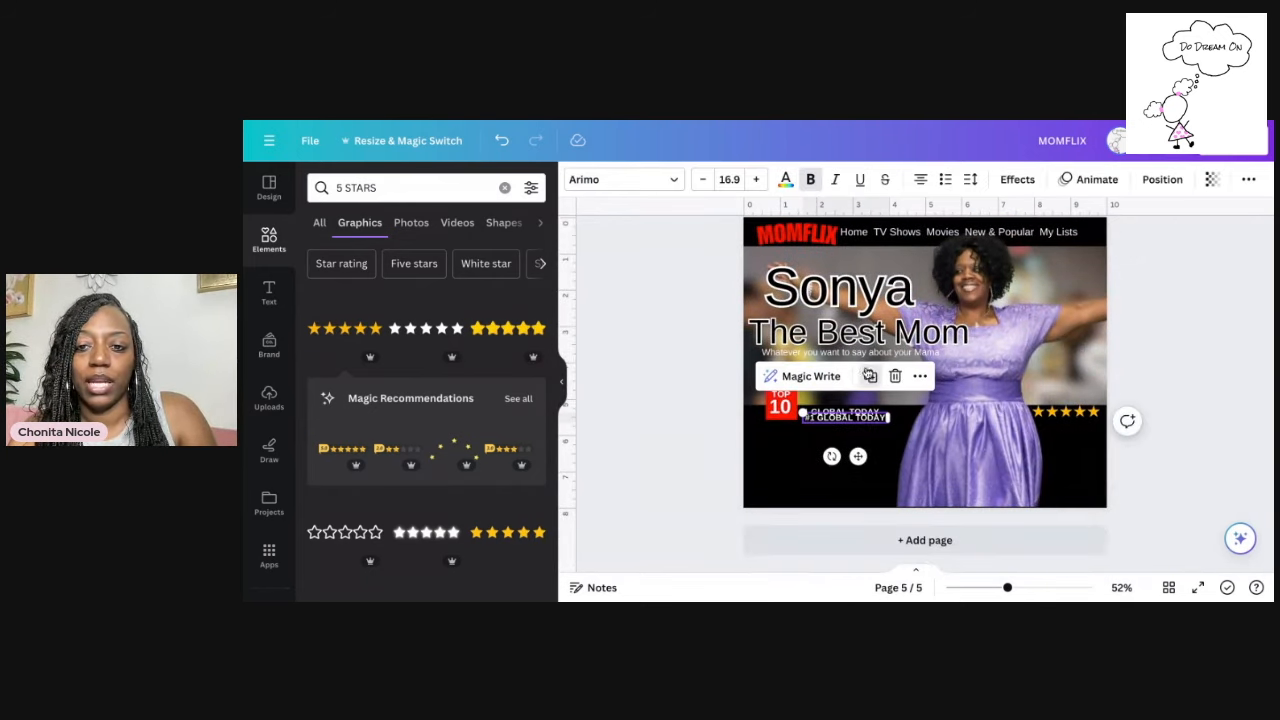
pyautogui.moveTo(866, 416); pyautogui.dragTo(833, 433)
pyautogui.write('TOP MEMOR')
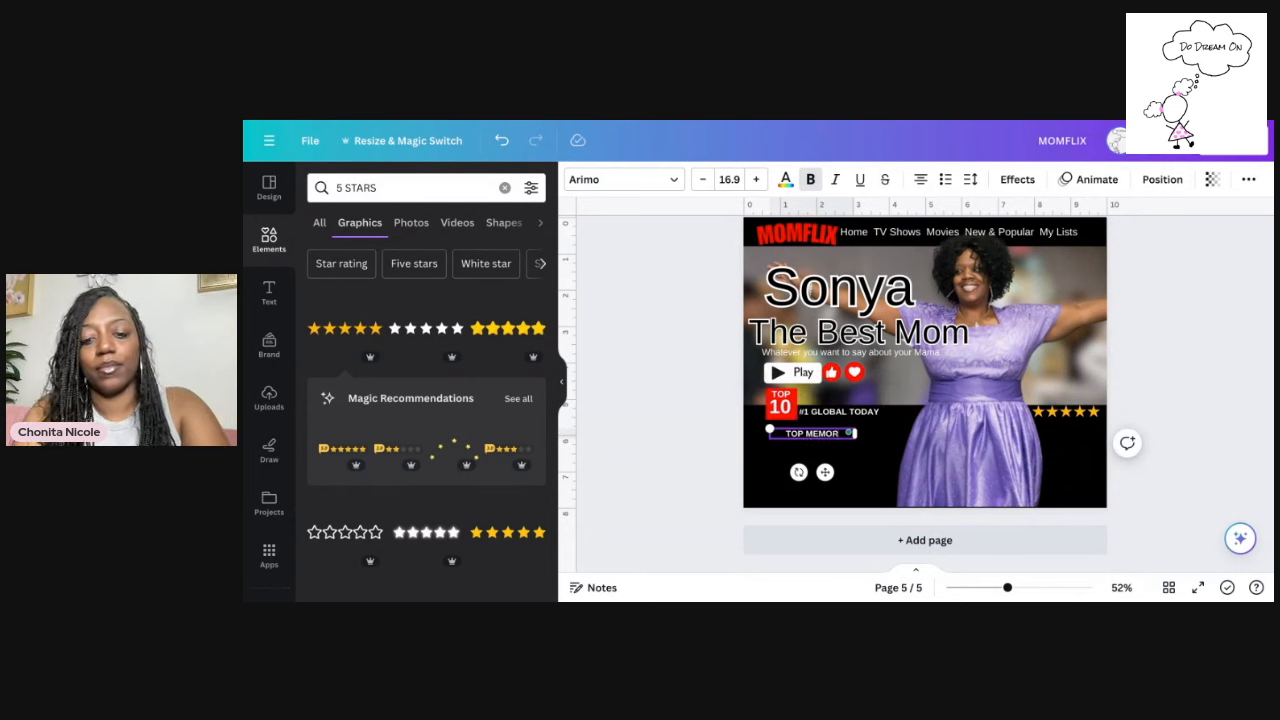
pyautogui.write('IES')
pyautogui.click(886, 432)
pyautogui.moveTo(848, 434); pyautogui.dragTo(829, 429)
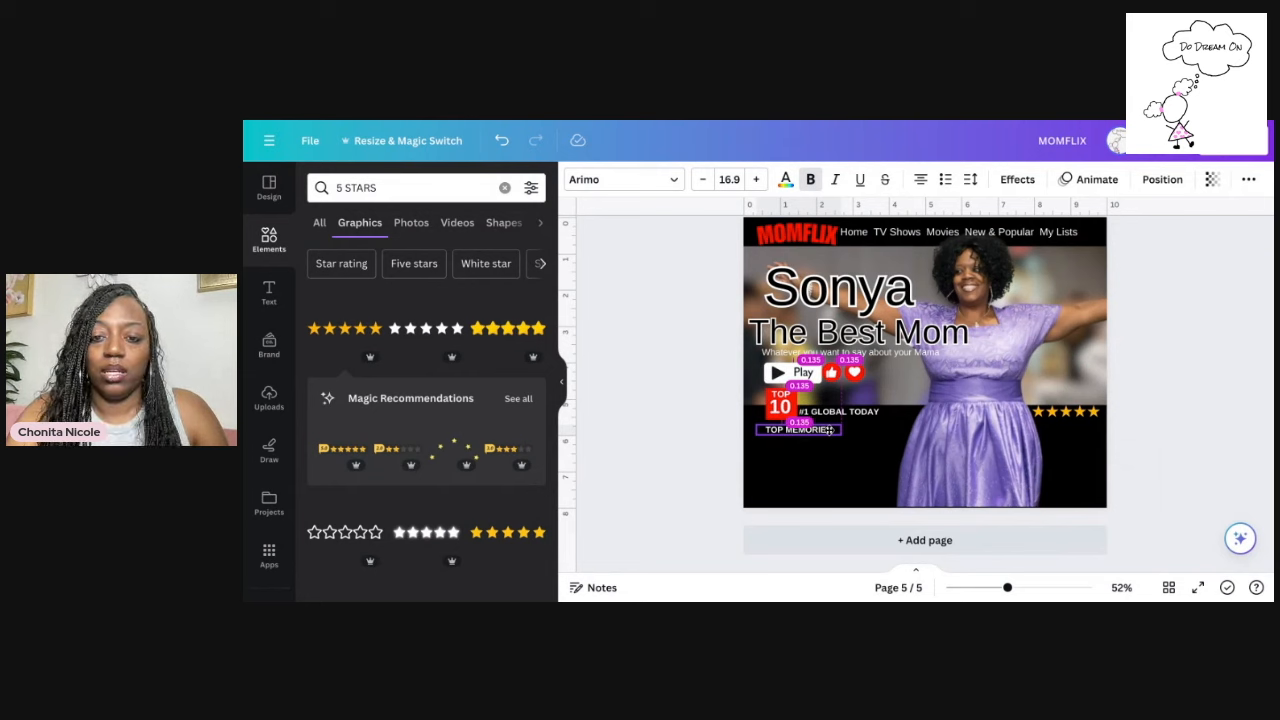
pyautogui.click(875, 448)
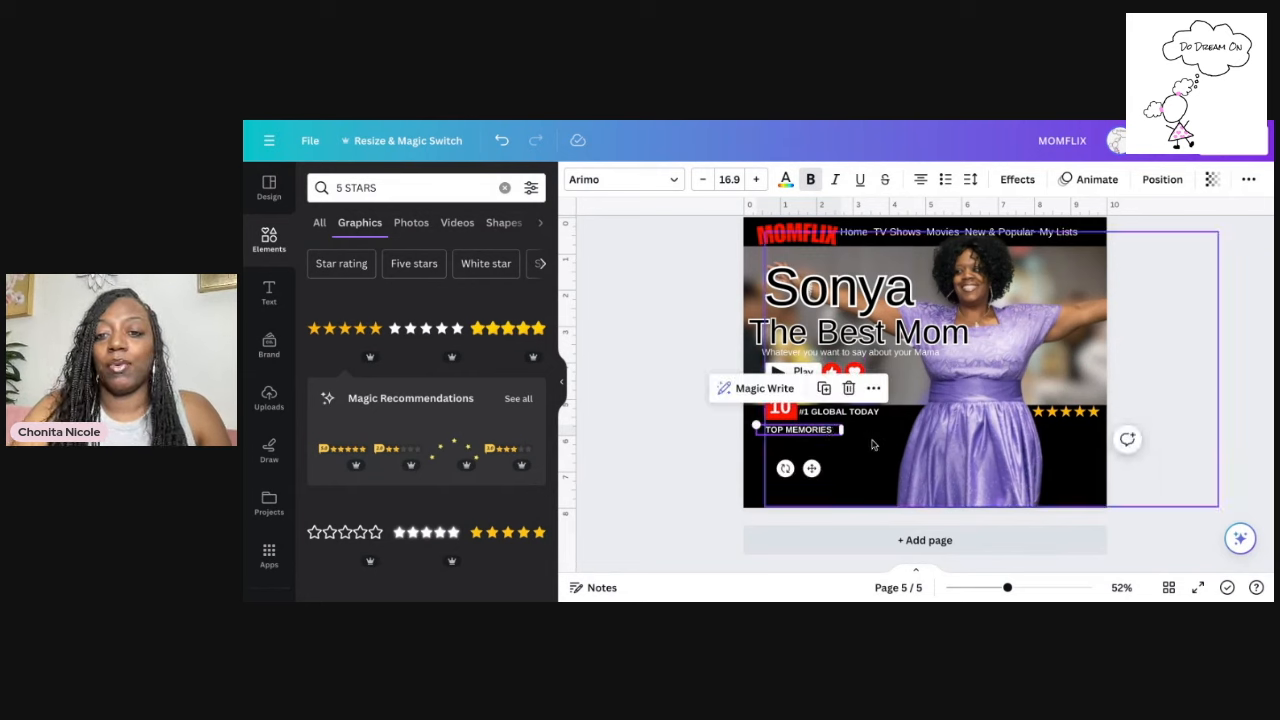
# Search the elements for "FRAME" and add the rounded square photo frame to the page
pyautogui.click(269, 238)
pyautogui.click(398, 184)
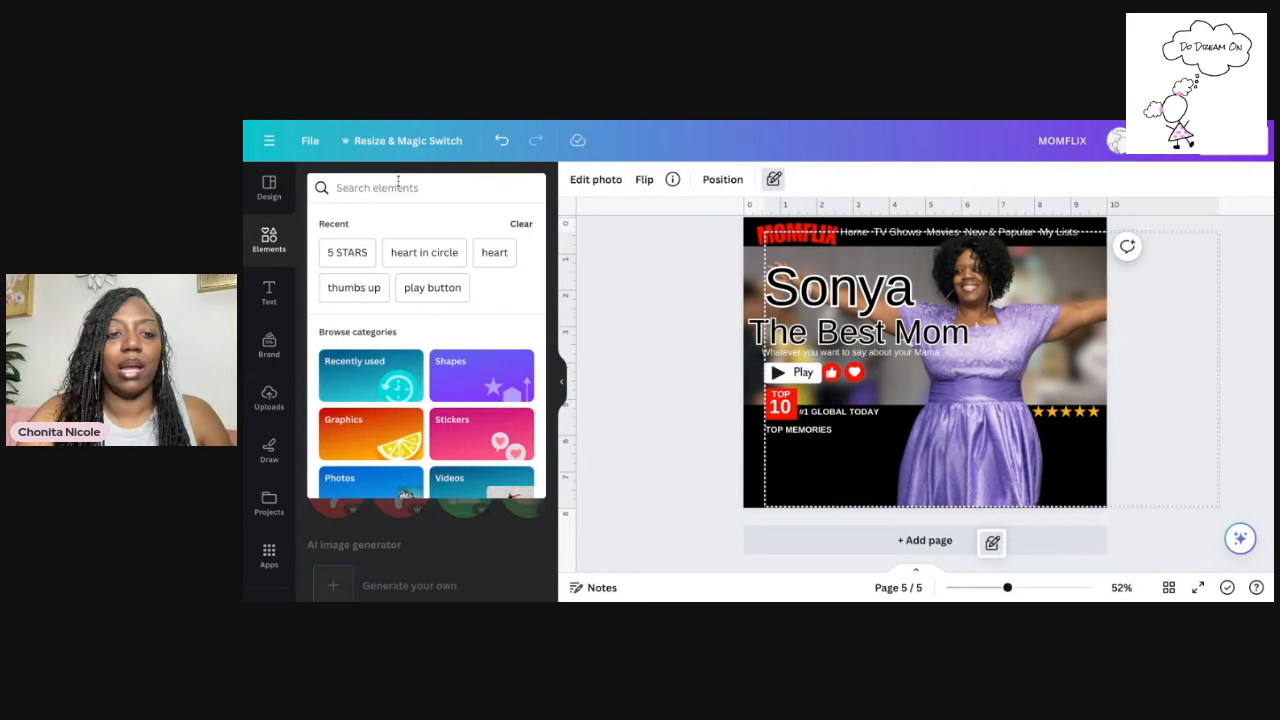
pyautogui.write('FRAME')
pyautogui.press('Return')
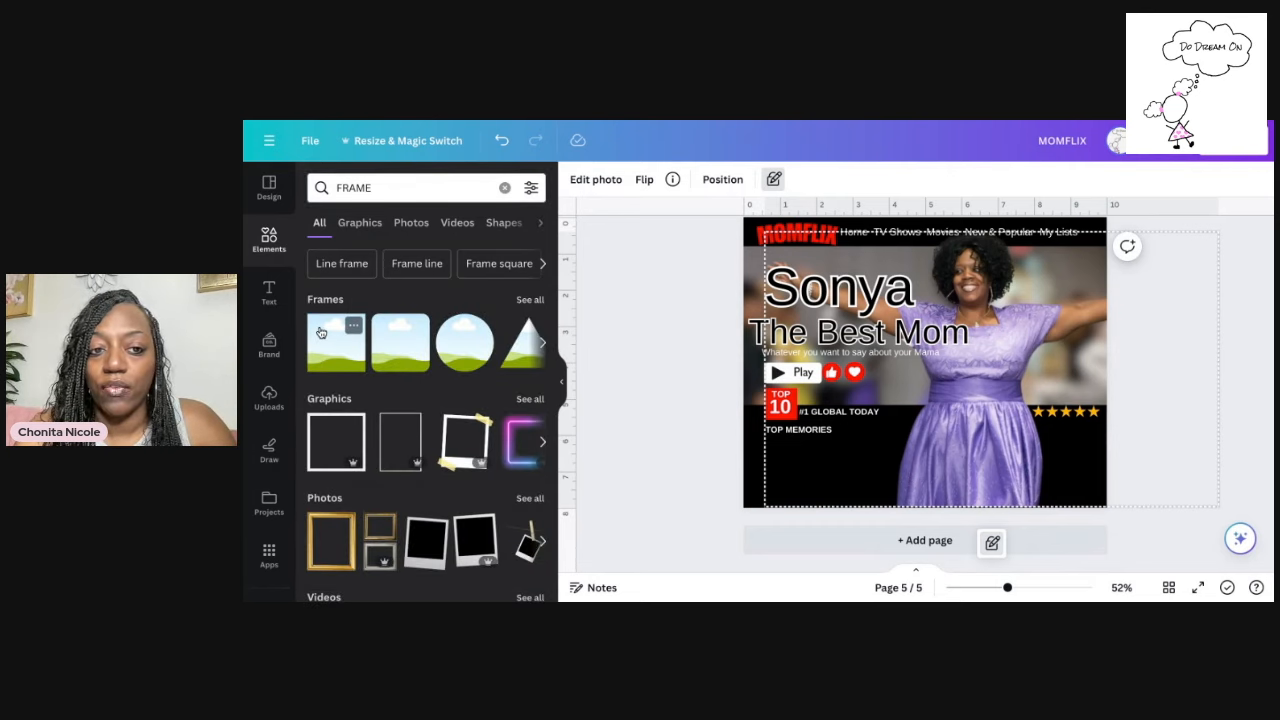
pyautogui.click(392, 340)
# Shrink the rounded frame to about half its size and position it on the black band beside the woman's dress
pyautogui.scroll(3, 903, 377)
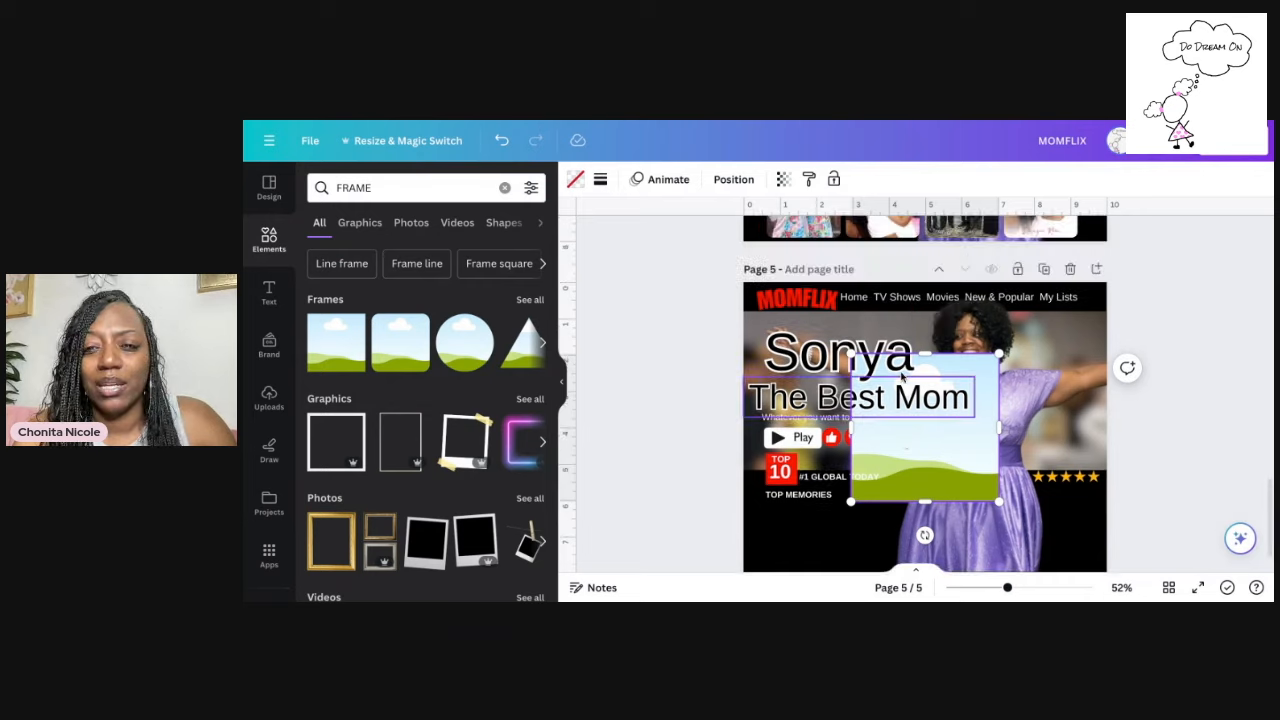
pyautogui.scroll(-3, 903, 377)
pyautogui.moveTo(903, 377); pyautogui.dragTo(839, 422)
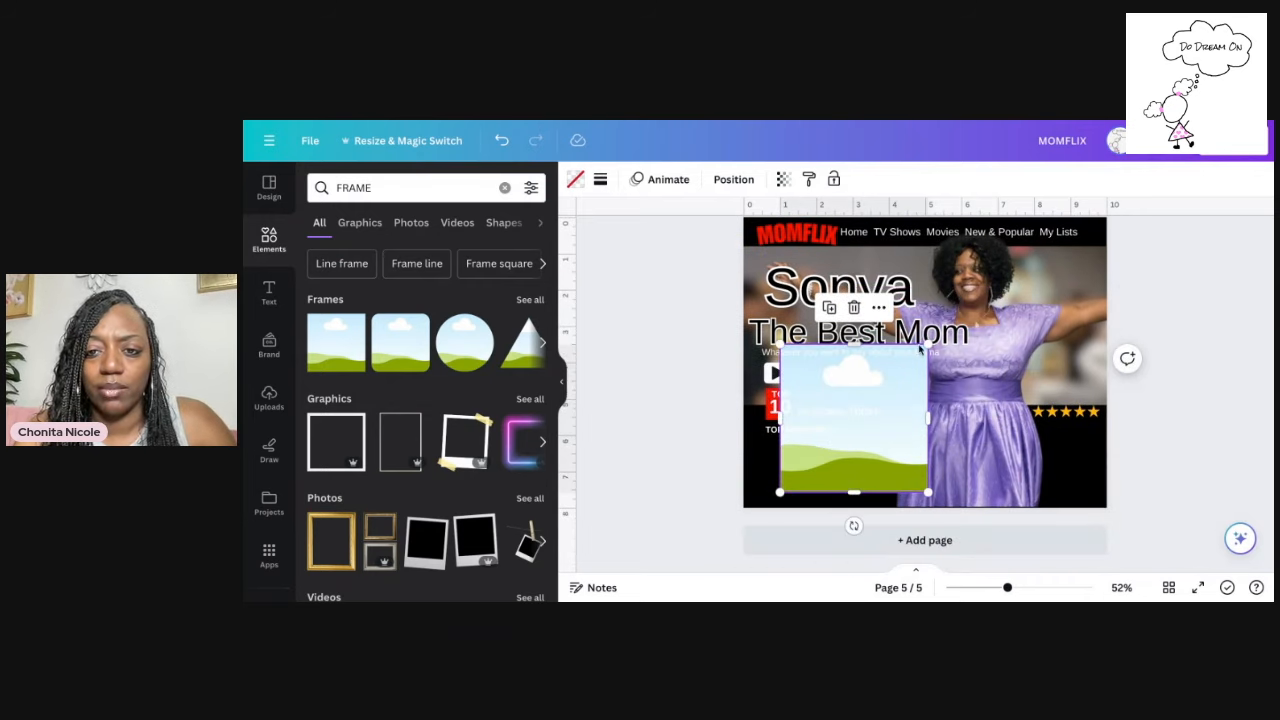
pyautogui.moveTo(927, 338); pyautogui.dragTo(903, 455)
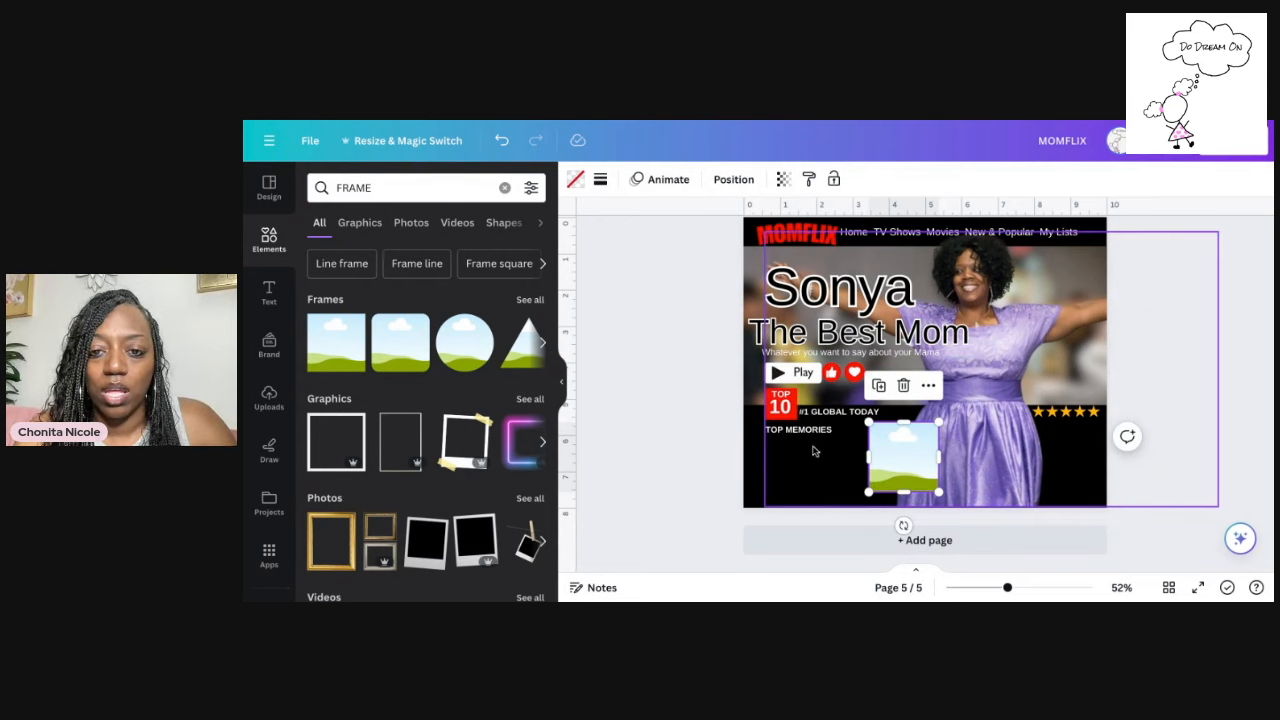
# Group the Play button, thumbs-up and heart icons, Top 10 text and both captions, and scale the group down
pyautogui.click(811, 432)
pyautogui.keyDown('shift'); pyautogui.click(822, 412); pyautogui.keyUp('shift')
pyautogui.keyDown('shift'); pyautogui.click(774, 412); pyautogui.keyUp('shift')
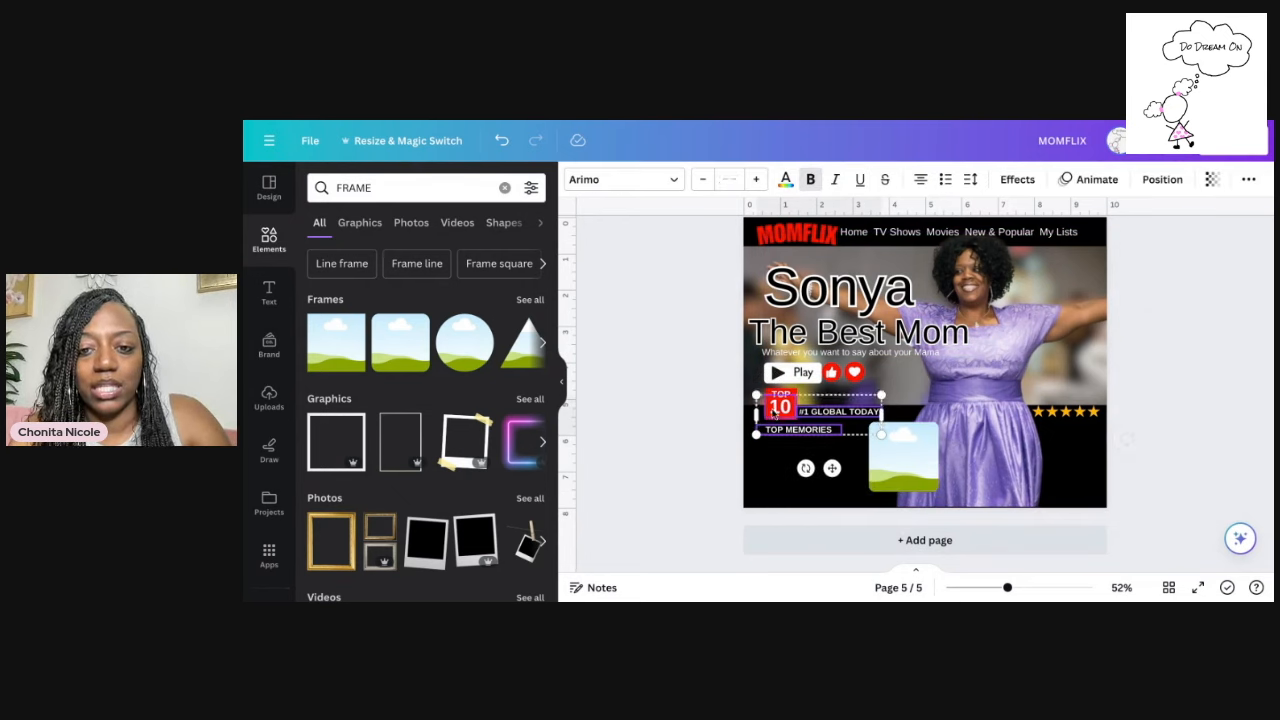
pyautogui.keyDown('shift'); pyautogui.click(793, 396); pyautogui.keyUp('shift')
pyautogui.keyDown('shift'); pyautogui.click(798, 378); pyautogui.keyUp('shift')
pyautogui.keyDown('shift'); pyautogui.click(856, 373); pyautogui.keyUp('shift')
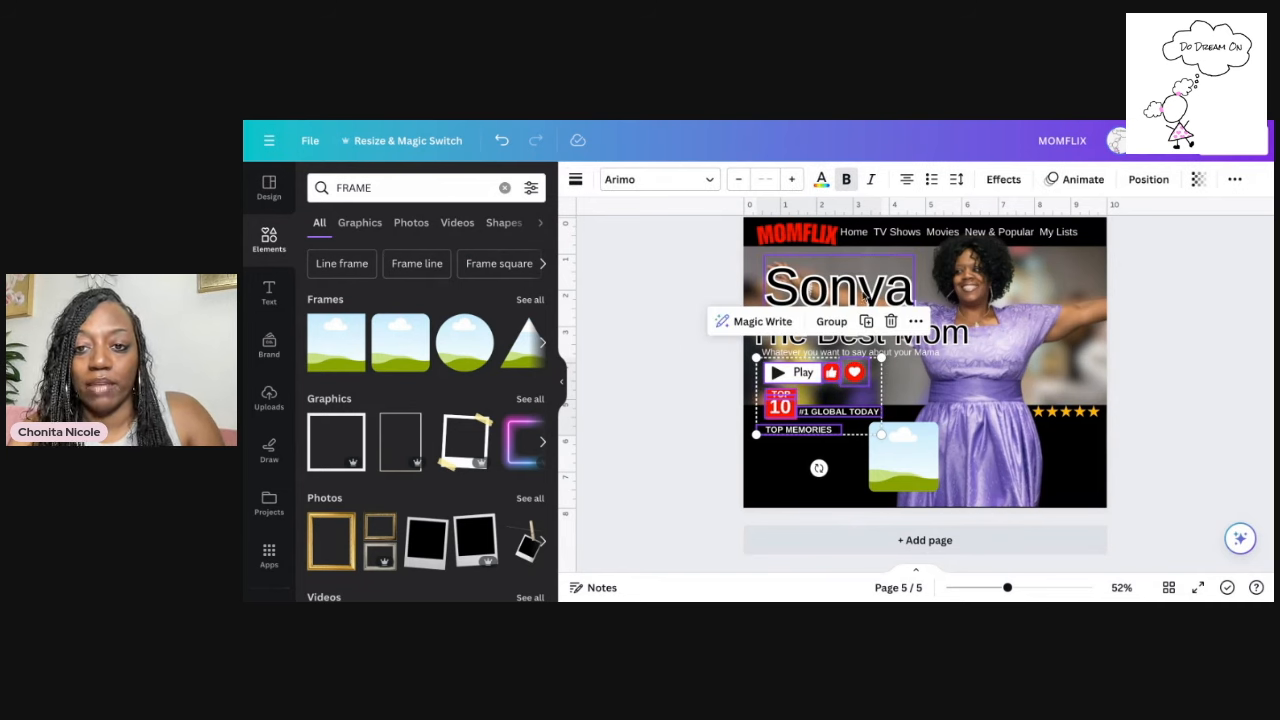
pyautogui.click(831, 321)
pyautogui.moveTo(881, 433); pyautogui.dragTo(833, 405)
# Shrink the red square, shift the group slightly right and place the square behind the "TOP 10" text
pyautogui.moveTo(797, 418); pyautogui.dragTo(788, 410)
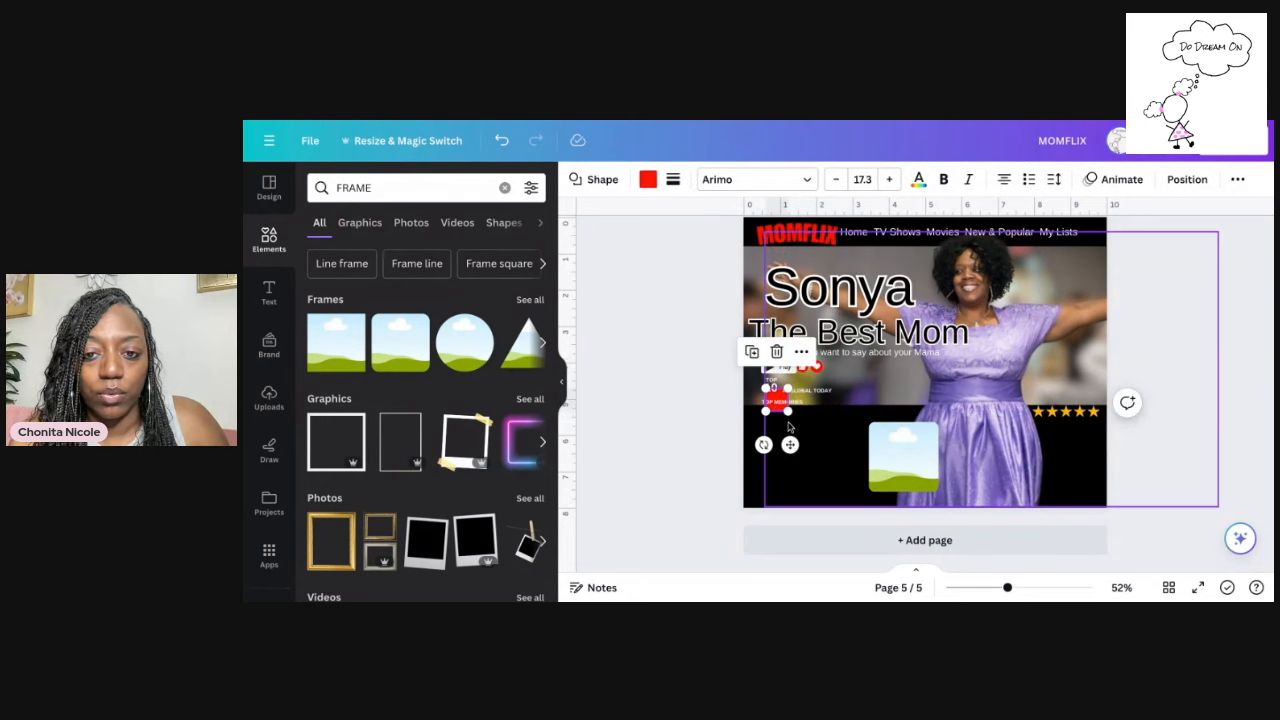
pyautogui.click(811, 374)
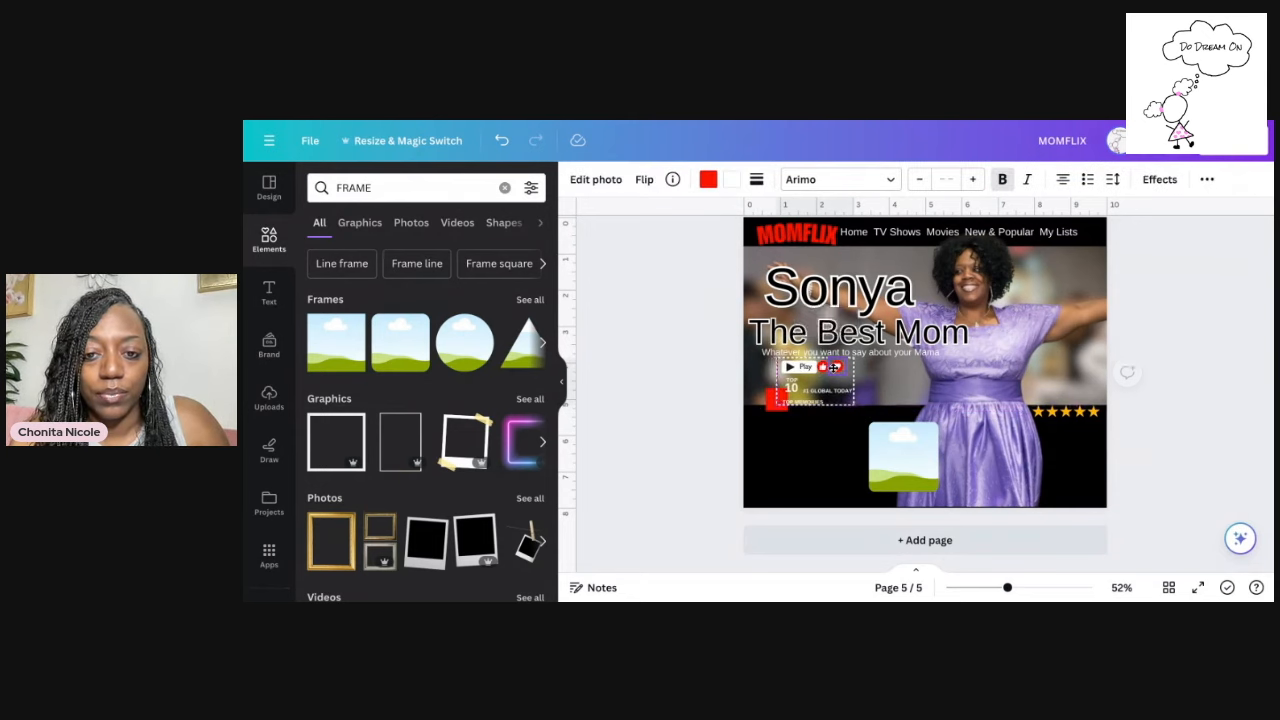
pyautogui.keyDown('shift'); pyautogui.click(776, 404); pyautogui.keyUp('shift')
pyautogui.click(772, 440)
pyautogui.moveTo(772, 410); pyautogui.dragTo(792, 389)
pyautogui.click(830, 446)
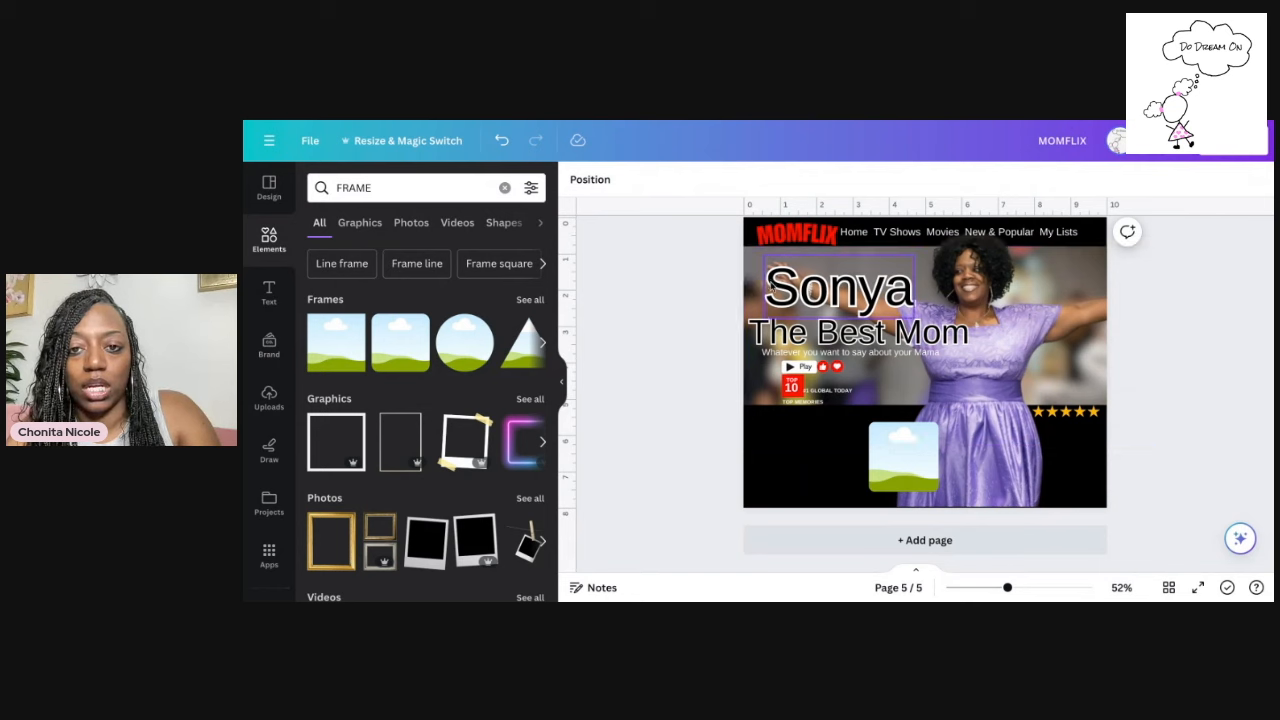
# Move the large name title, "The Best Mom" and the tagline slightly up the page
pyautogui.moveTo(770, 280); pyautogui.dragTo(770, 272)
pyautogui.moveTo(752, 322)
pyautogui.mouseDown()
pyautogui.moveTo(752, 308)
pyautogui.moveTo(762, 344)
pyautogui.mouseUp()
# Enlarge the photo frame in the page's lower left corner and duplicate it into a row of four fitted across the page
pyautogui.moveTo(894, 434); pyautogui.dragTo(805, 430)
pyautogui.moveTo(840, 487); pyautogui.dragTo(863, 506)
pyautogui.moveTo(812, 452); pyautogui.dragTo(893, 436)
pyautogui.click(781, 376)
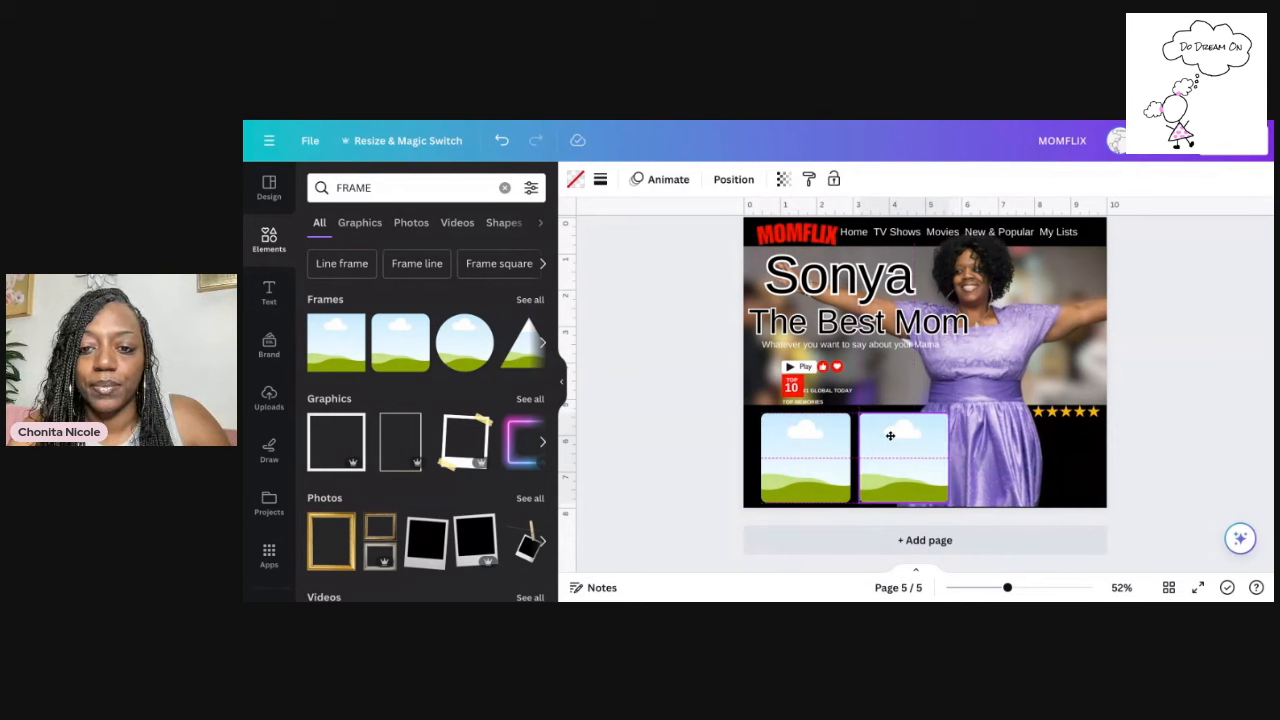
pyautogui.click(879, 376)
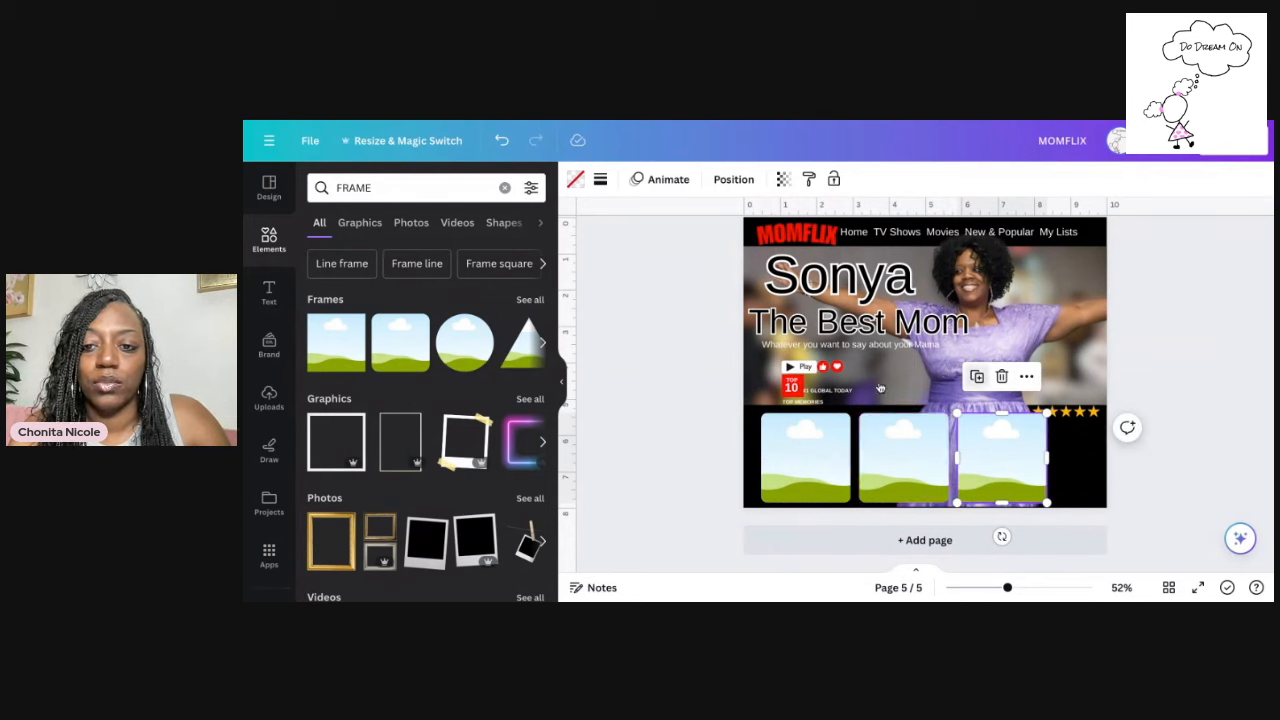
pyautogui.click(977, 376)
pyautogui.moveTo(1180, 457); pyautogui.dragTo(797, 453)
pyautogui.click(1189, 309)
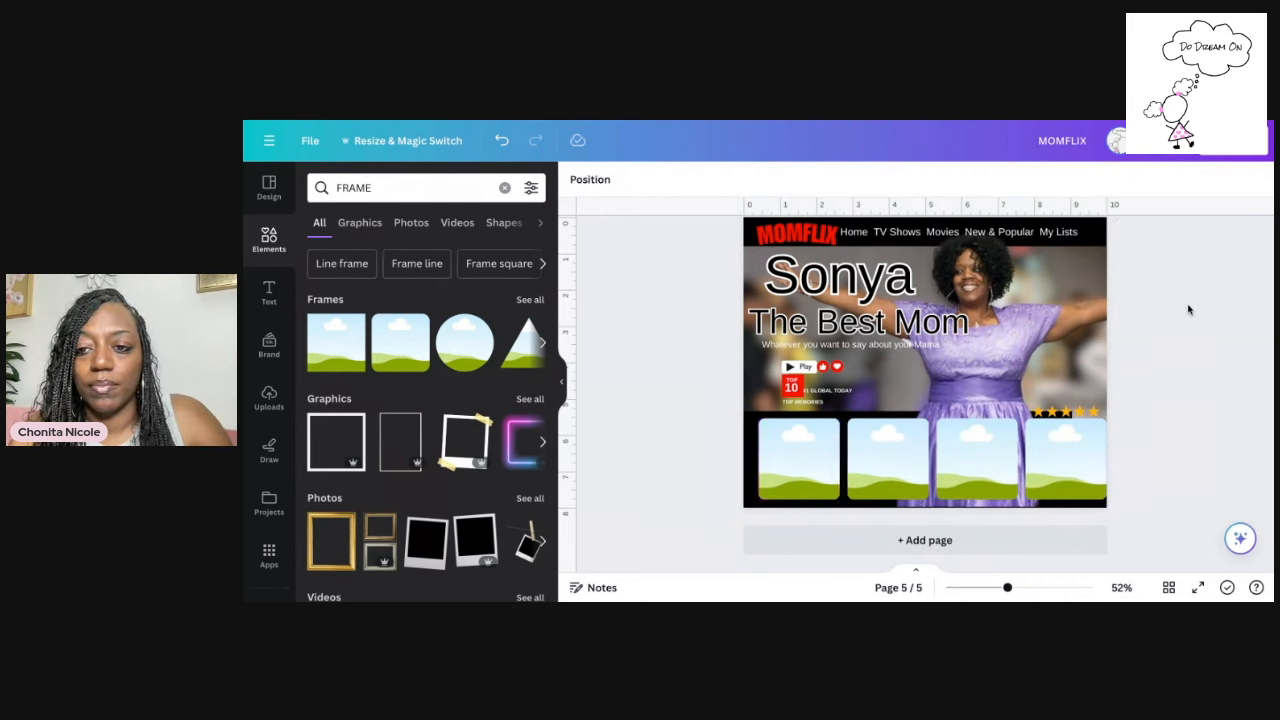
# Extend the black band past the page's lower and right edges and raise its upper edge to just below the Play button
pyautogui.click(751, 423)
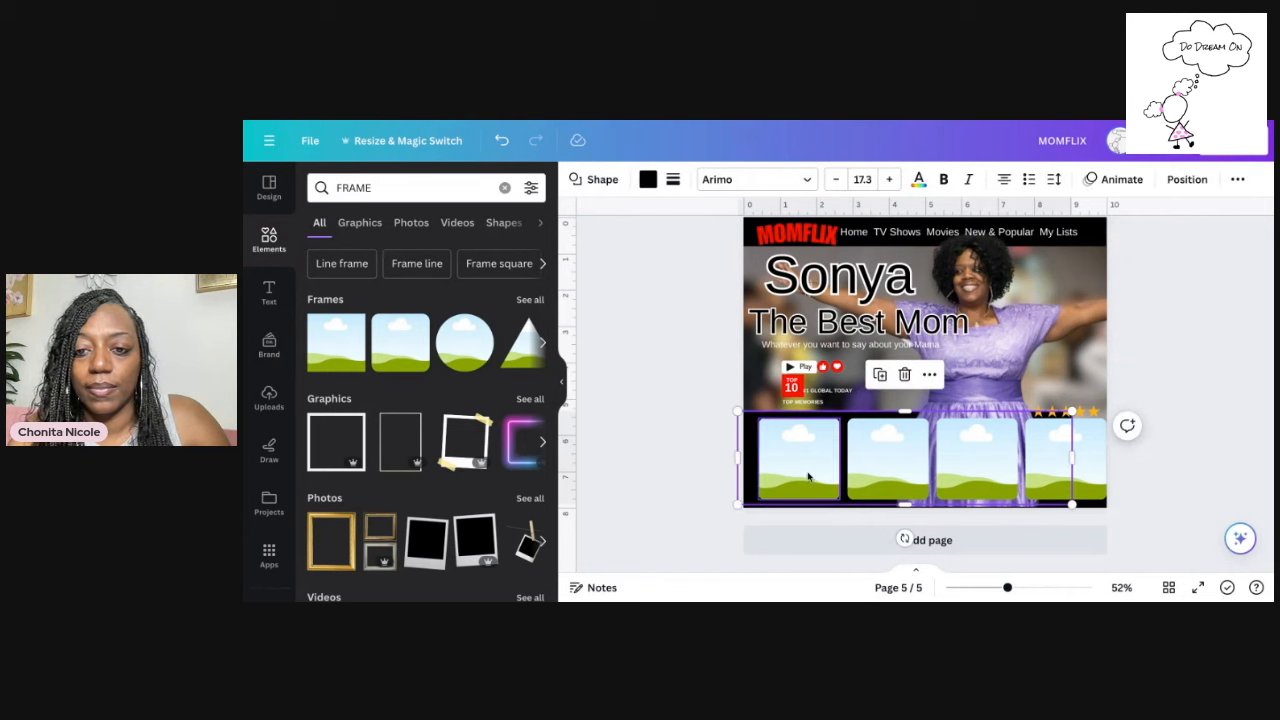
pyautogui.moveTo(906, 506); pyautogui.dragTo(906, 541)
pyautogui.moveTo(1072, 476); pyautogui.dragTo(1117, 476)
pyautogui.click(1169, 334)
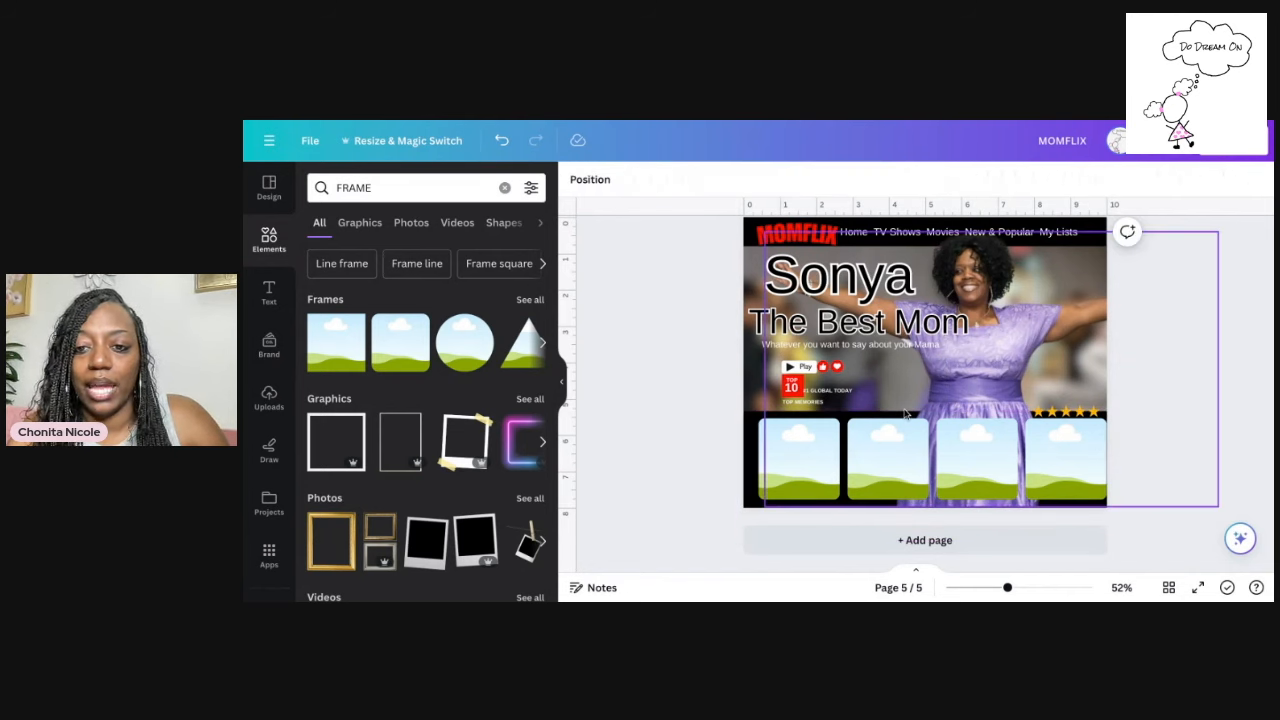
pyautogui.click(763, 472)
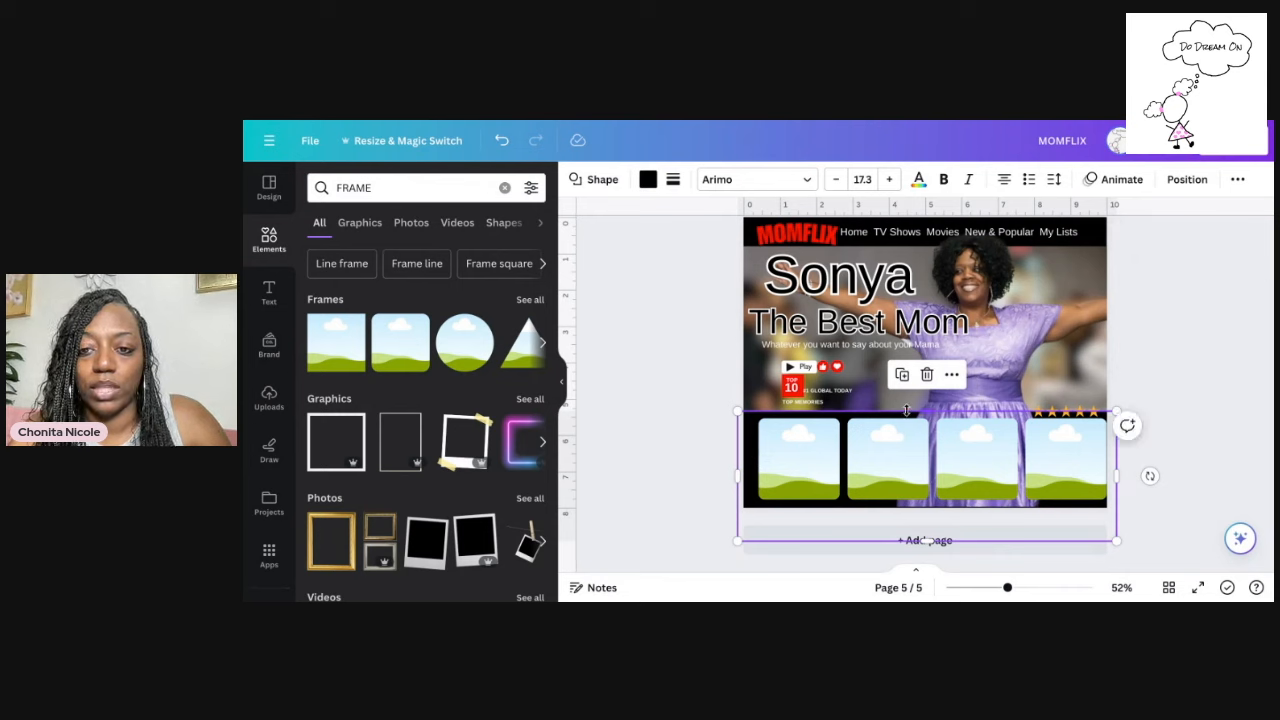
pyautogui.moveTo(909, 410); pyautogui.dragTo(905, 376)
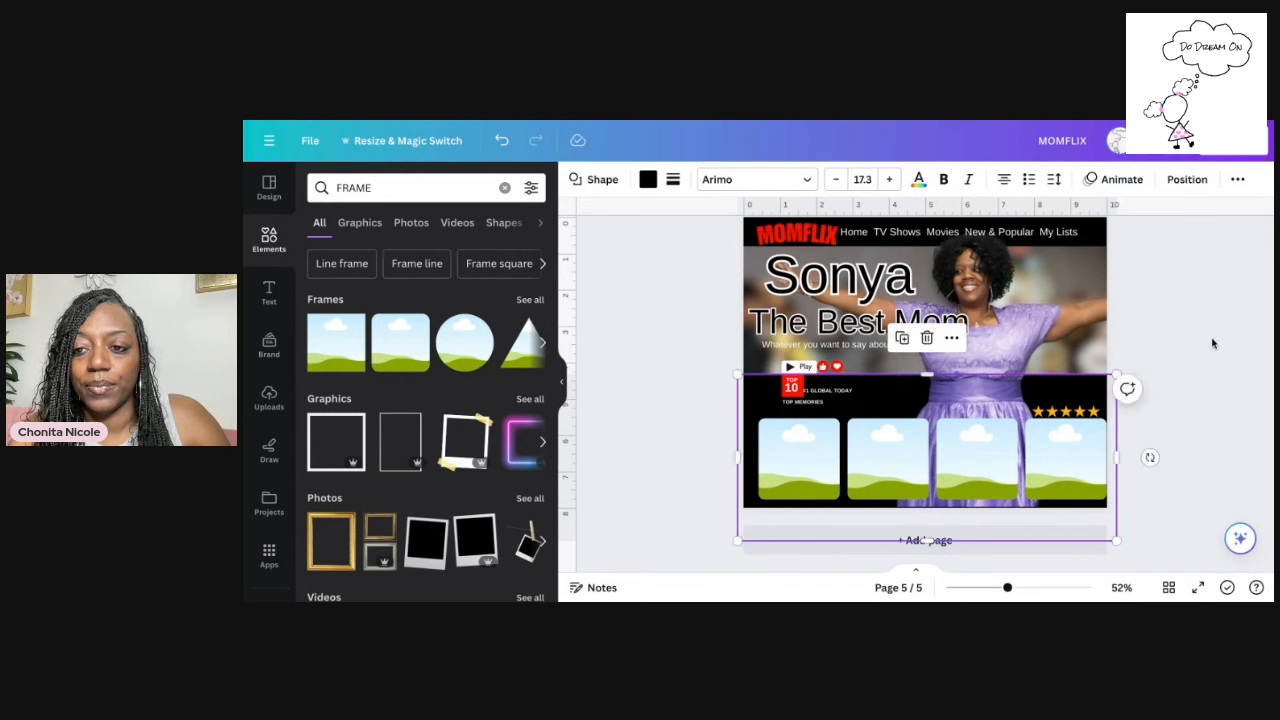
# Select all four photo frames together and shift the row slightly left and up to centre it across the page
pyautogui.click(1040, 505)
pyautogui.click(1051, 484)
pyautogui.keyDown('shift'); pyautogui.click(980, 462); pyautogui.keyUp('shift')
pyautogui.keyDown('shift'); pyautogui.click(885, 455); pyautogui.keyUp('shift')
pyautogui.keyDown('shift'); pyautogui.click(815, 450); pyautogui.keyUp('shift')
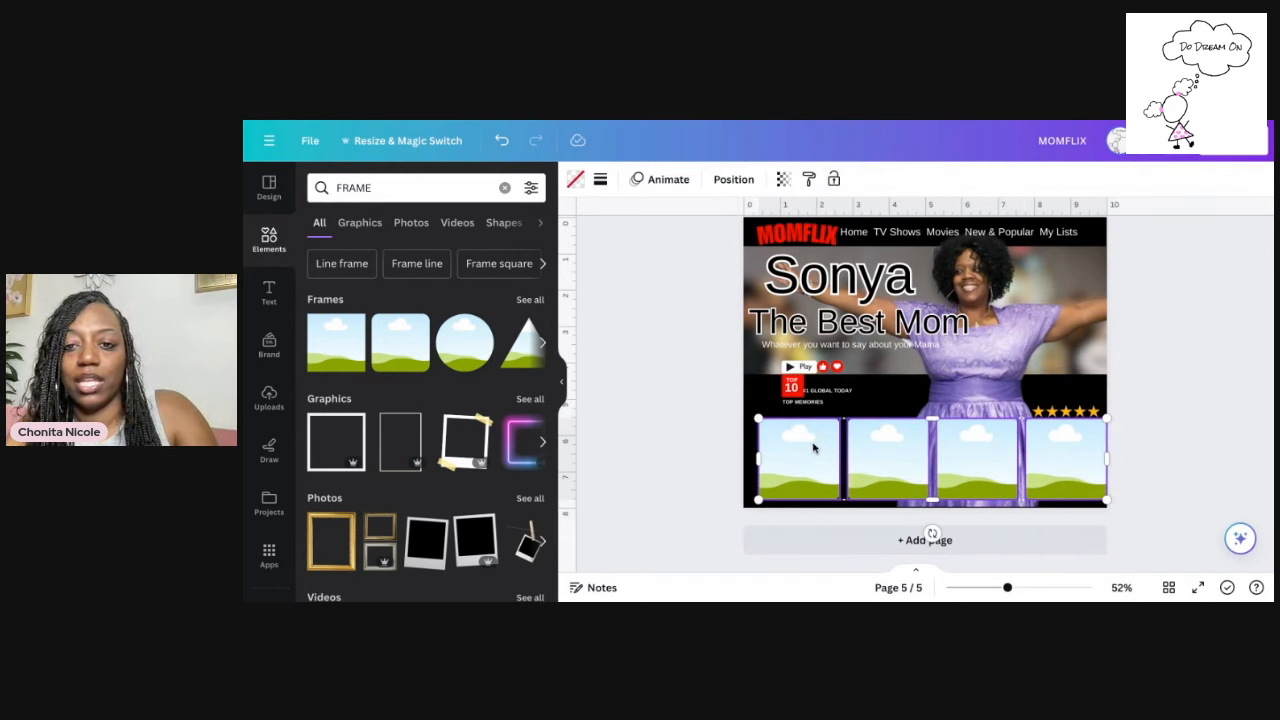
pyautogui.click(733, 179)
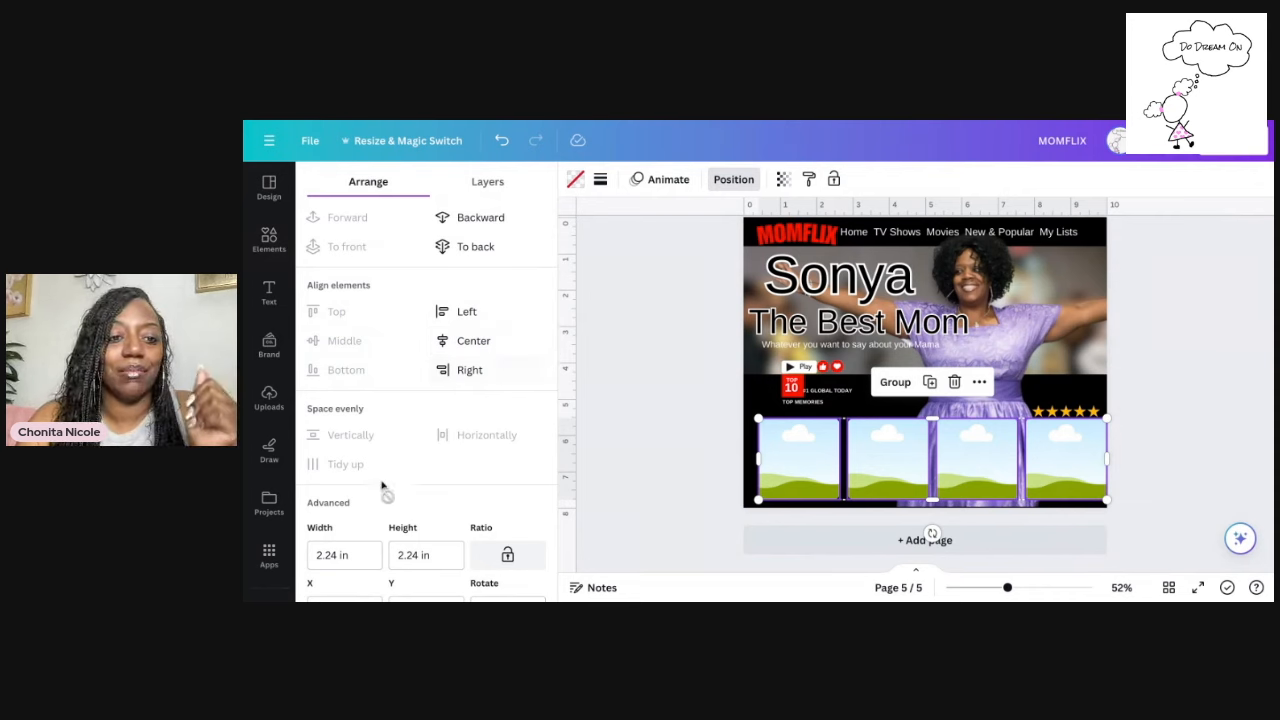
pyautogui.moveTo(874, 450); pyautogui.dragTo(869, 446)
pyautogui.click(1163, 322)
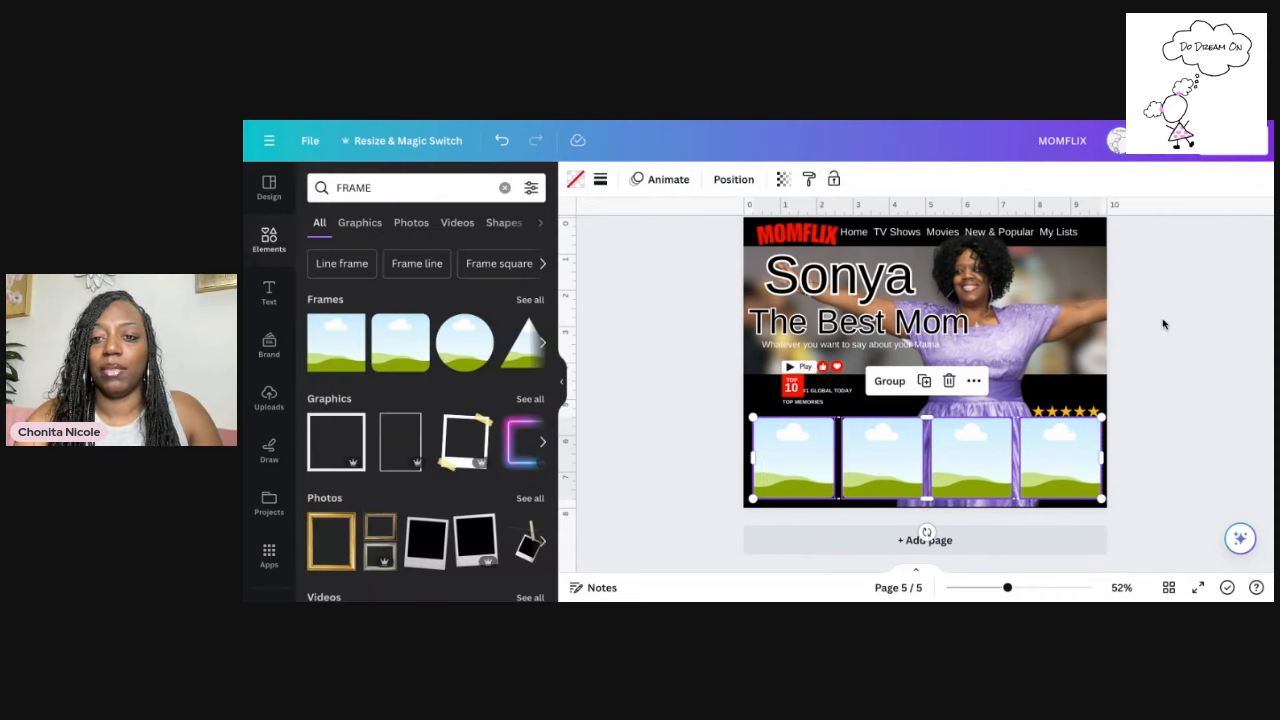
# Enlarge the Play button and the "#1 GLOBAL TODAY" and "TOP MEMORIES" captions, placing "TOP MEMORIES" above the leftmost frame
pyautogui.click(797, 368)
pyautogui.click(790, 326)
pyautogui.click(895, 367)
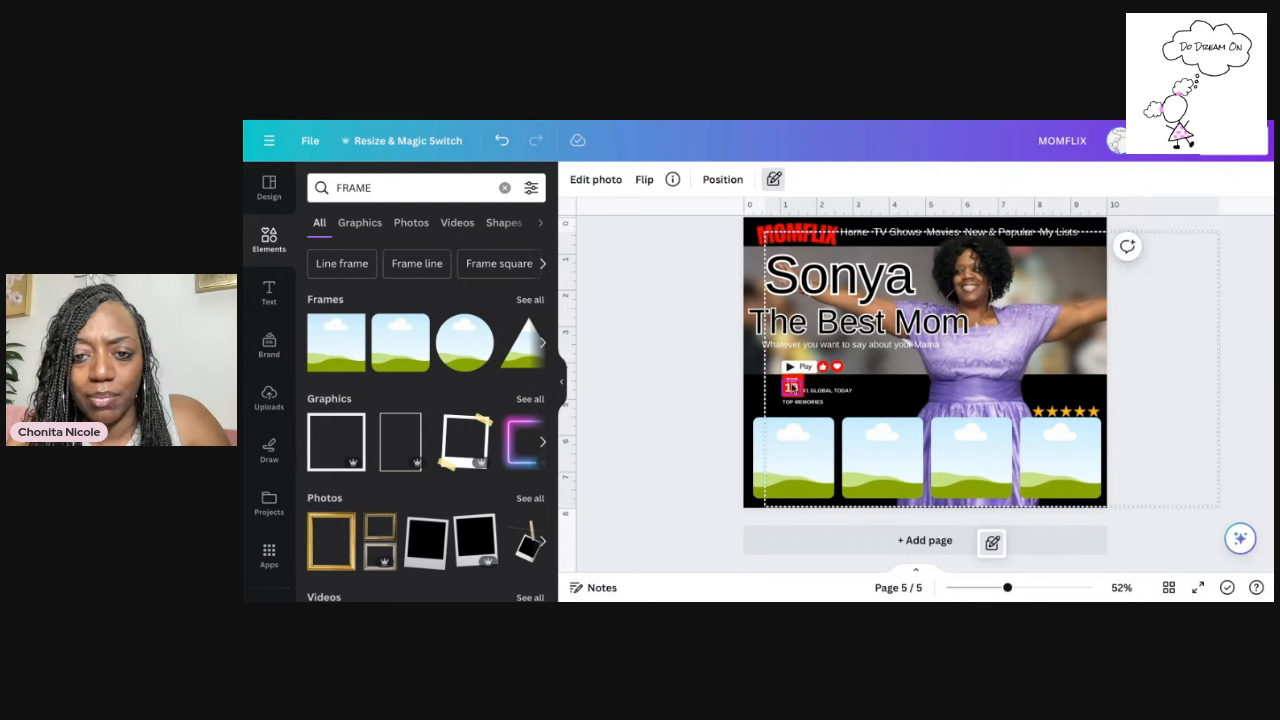
pyautogui.click(793, 387)
pyautogui.keyDown('shift'); pyautogui.click(838, 391); pyautogui.keyUp('shift')
pyautogui.moveTo(858, 394); pyautogui.dragTo(818, 380)
pyautogui.click(818, 404)
pyautogui.click(850, 403)
pyautogui.click(790, 391)
# Enlarge the thumbs-up and heart icons together and place them just beside the Play button
pyautogui.click(836, 368)
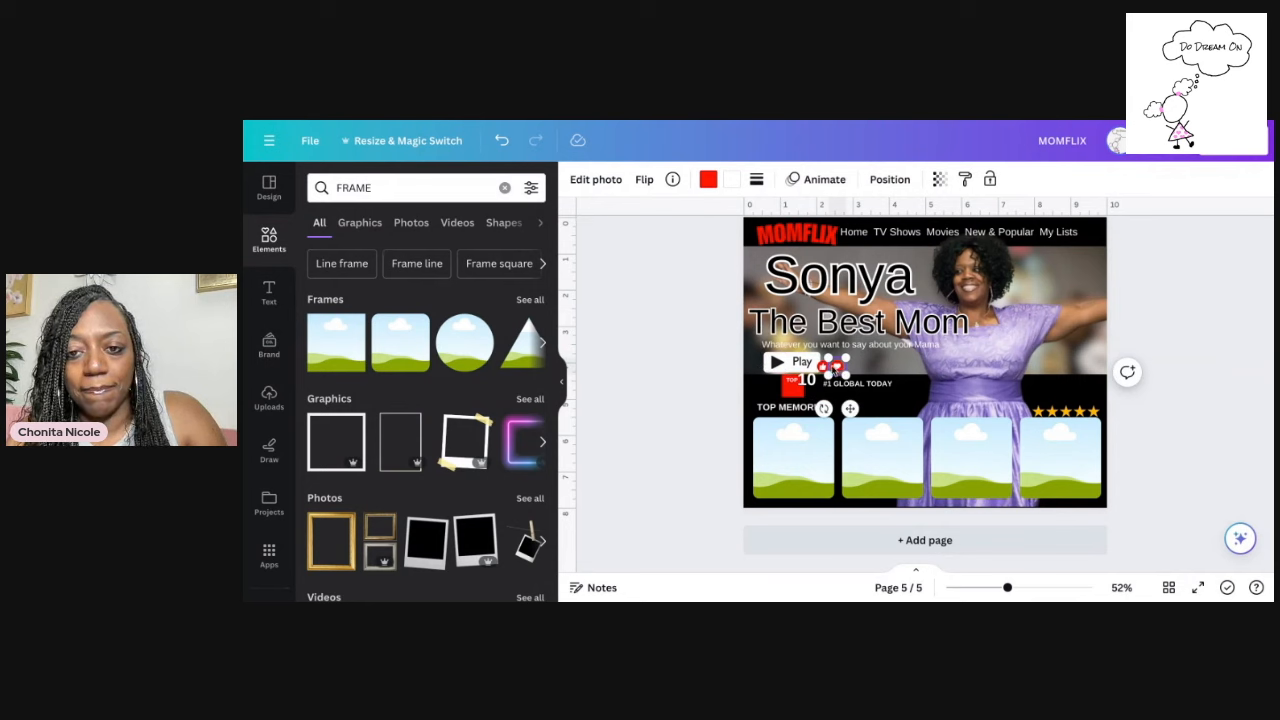
pyautogui.keyDown('shift'); pyautogui.click(823, 367); pyautogui.keyUp('shift')
pyautogui.moveTo(847, 358)
pyautogui.mouseDown()
pyautogui.moveTo(882, 351)
pyautogui.moveTo(853, 362)
pyautogui.mouseUp()
pyautogui.click(876, 370)
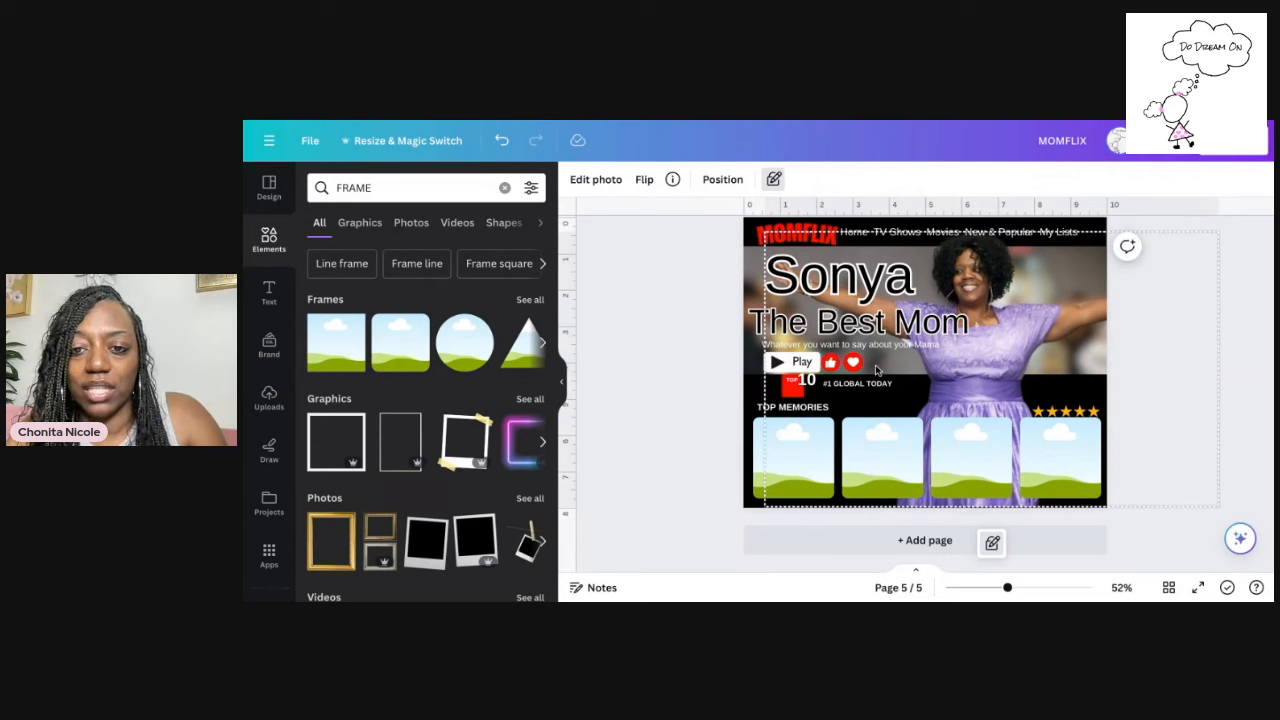
pyautogui.click(853, 362)
pyautogui.keyDown('shift'); pyautogui.click(831, 362); pyautogui.keyUp('shift')
pyautogui.moveTo(855, 363); pyautogui.dragTo(855, 363)
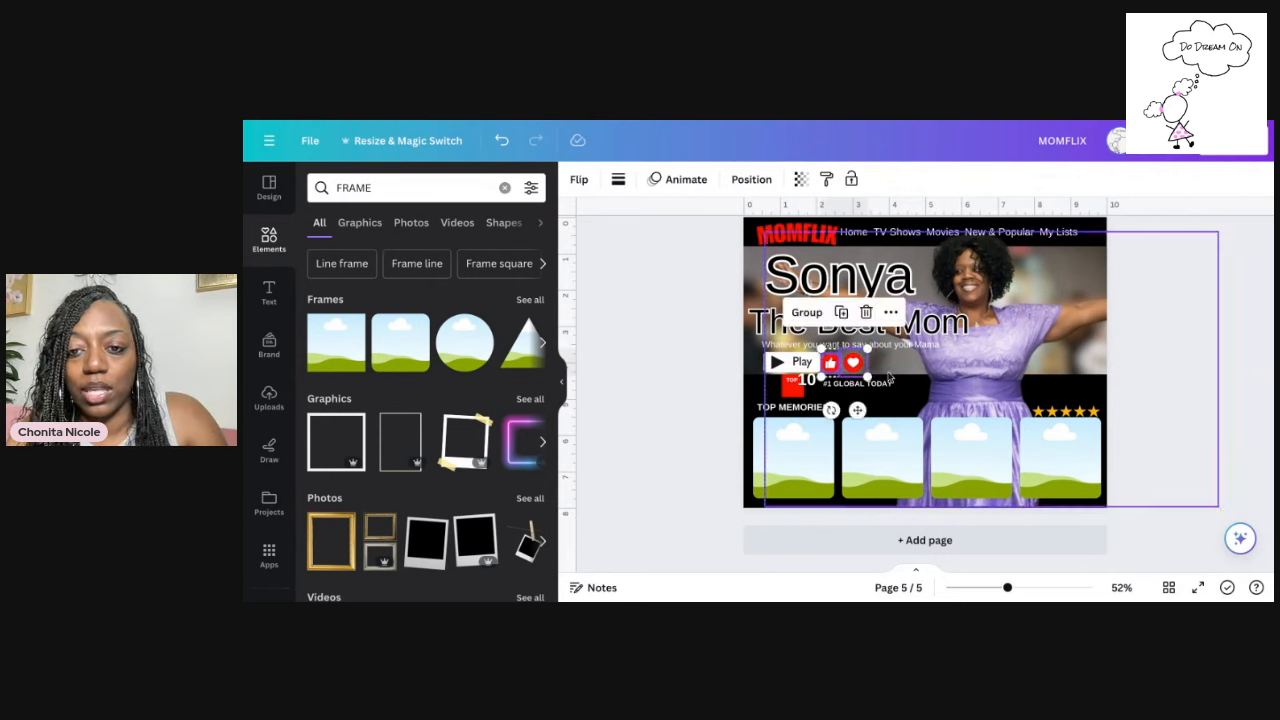
# Refit the "TOP 10" text and "#1 GLOBAL TODAY" caption to the red square and raise the star rating slightly
pyautogui.click(888, 376)
pyautogui.click(895, 386)
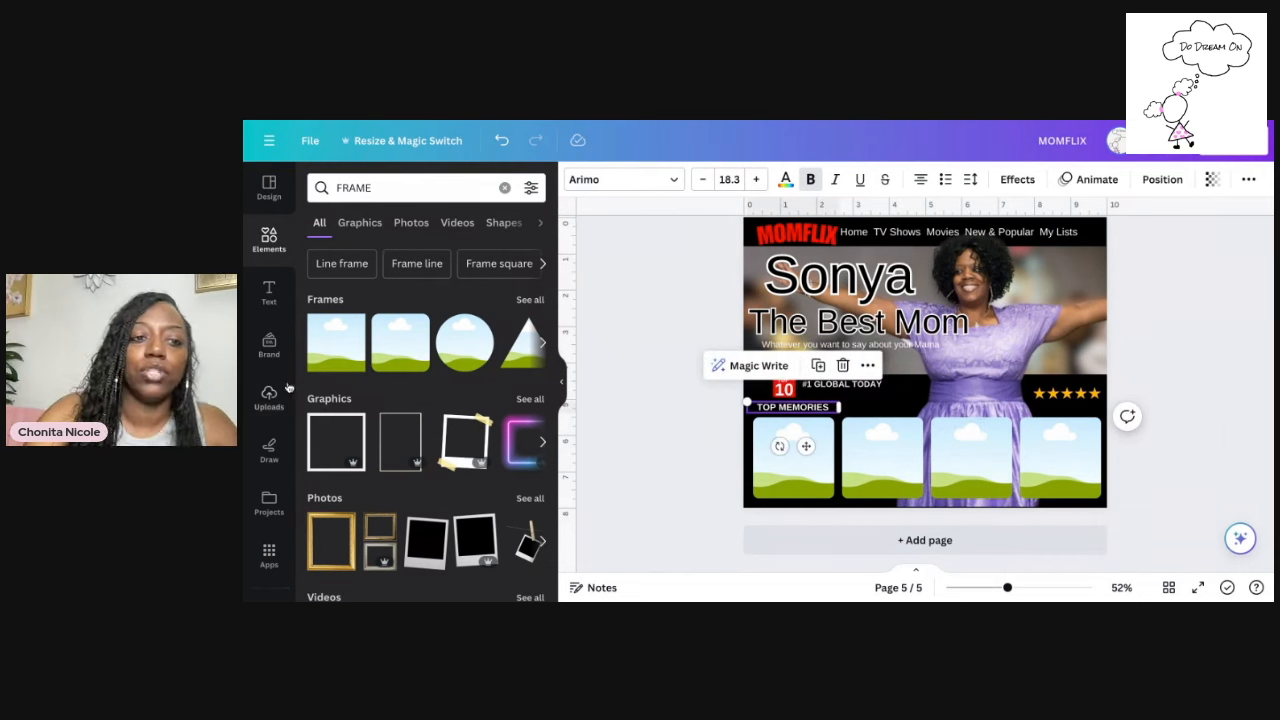
# Fill the leftmost photo frame with the uploaded photo of two women with flowers in their hair
pyautogui.click(269, 397)
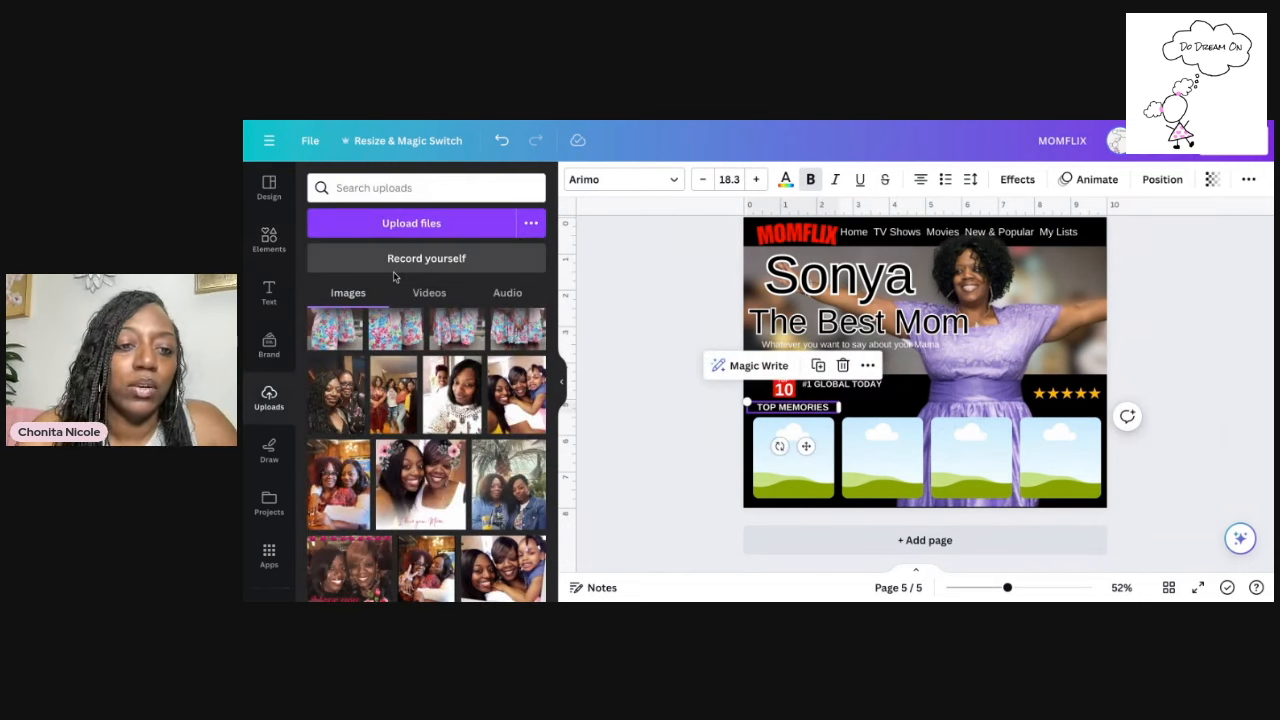
pyautogui.scroll(2, 410, 350)
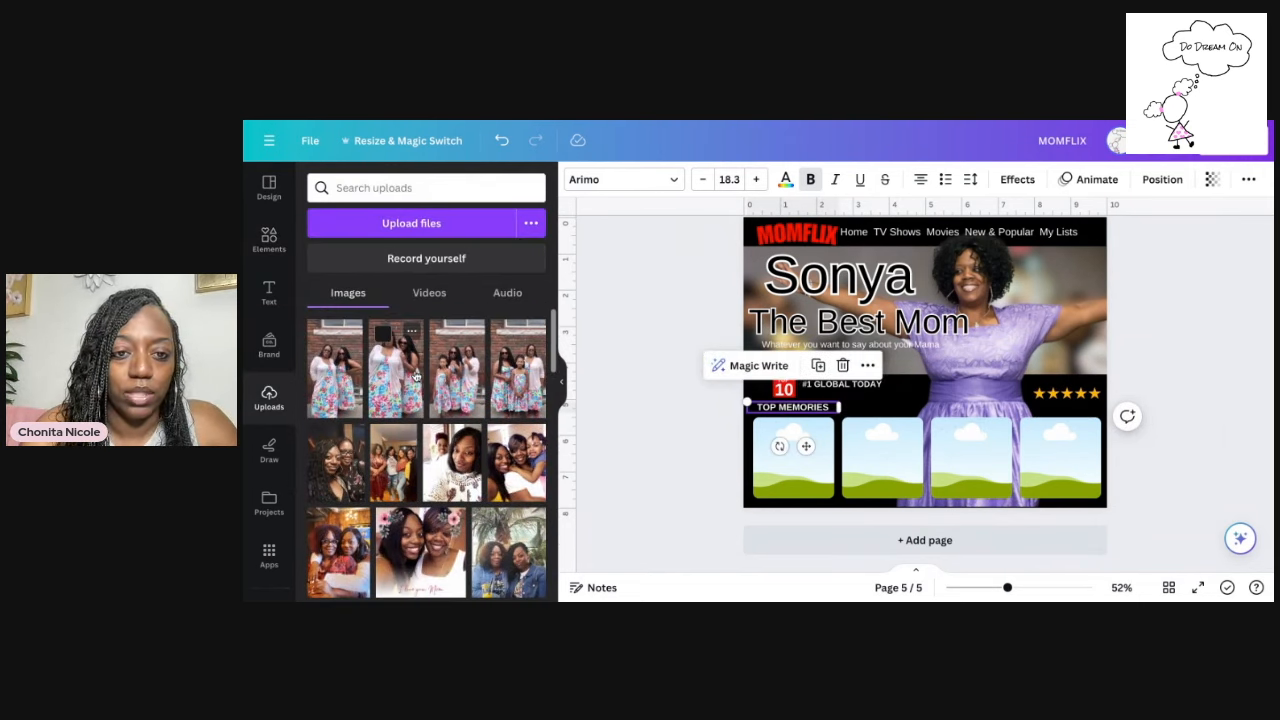
pyautogui.scroll(-3, 430, 420)
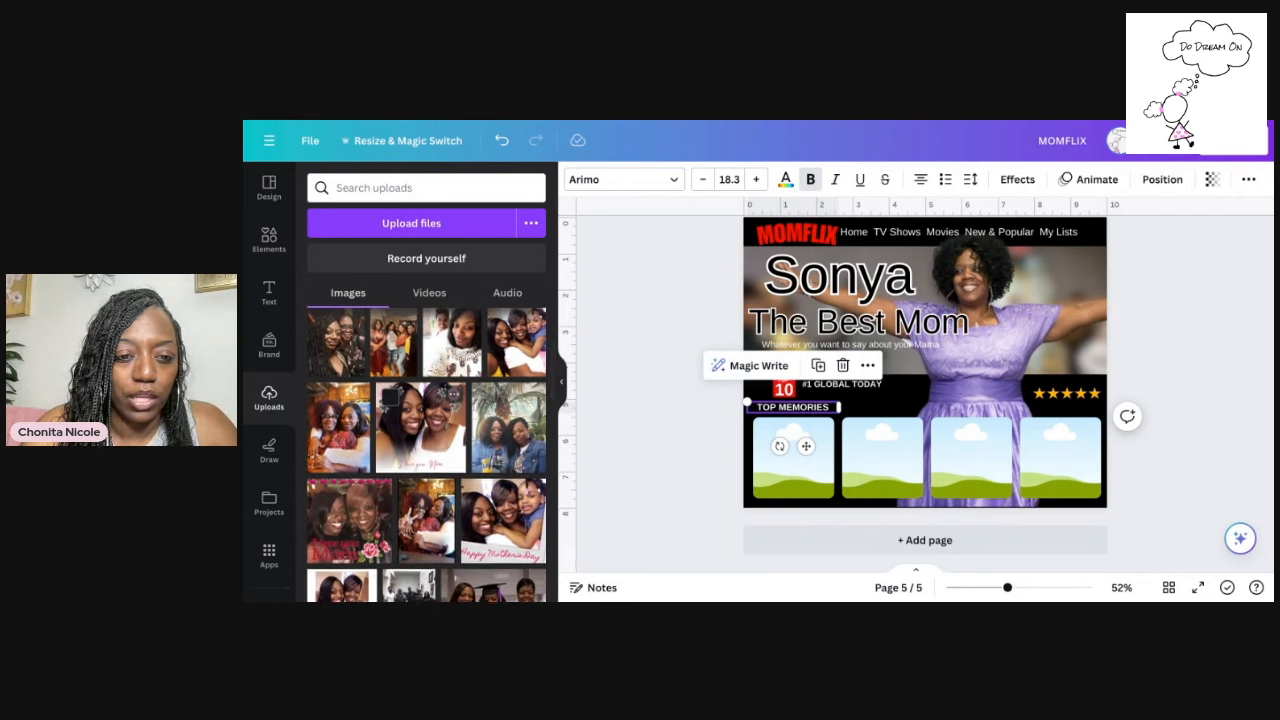
pyautogui.click(420, 425)
pyautogui.moveTo(873, 426); pyautogui.dragTo(791, 496)
# Fill the second photo frame with the uploaded graduation photo of three women in matching shirts
pyautogui.scroll(-3, 490, 493)
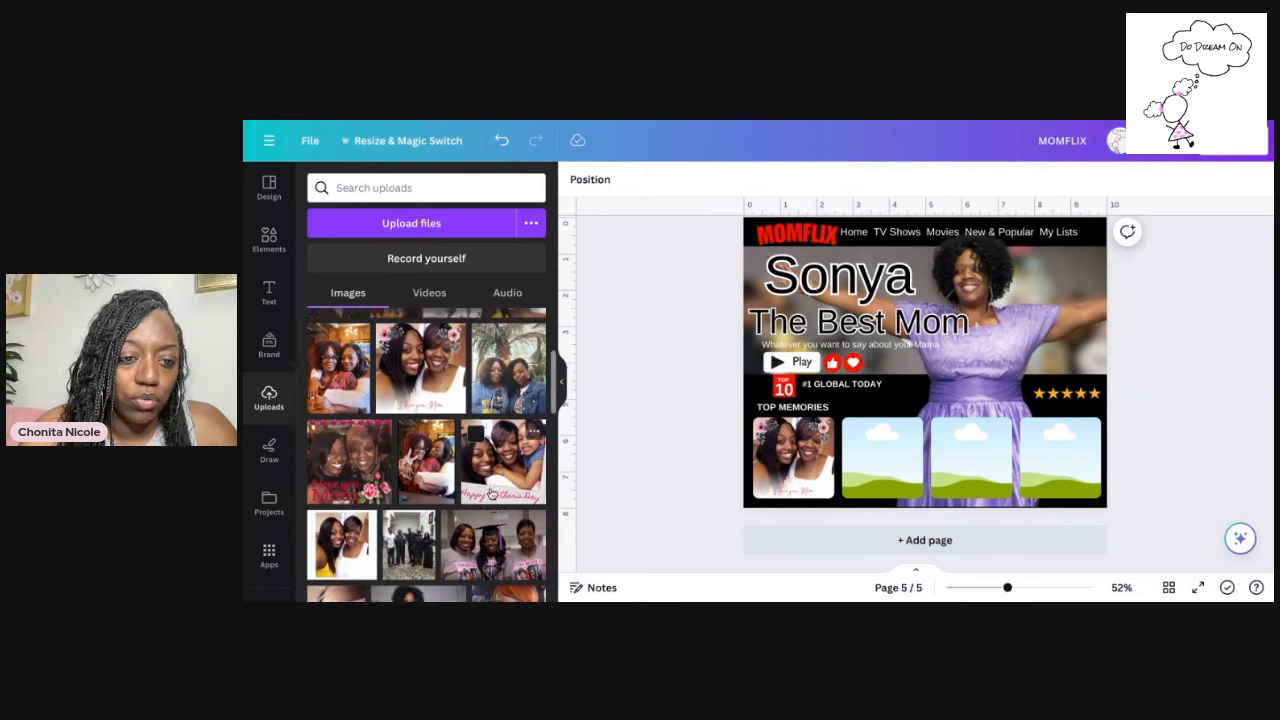
pyautogui.scroll(-2, 490, 493)
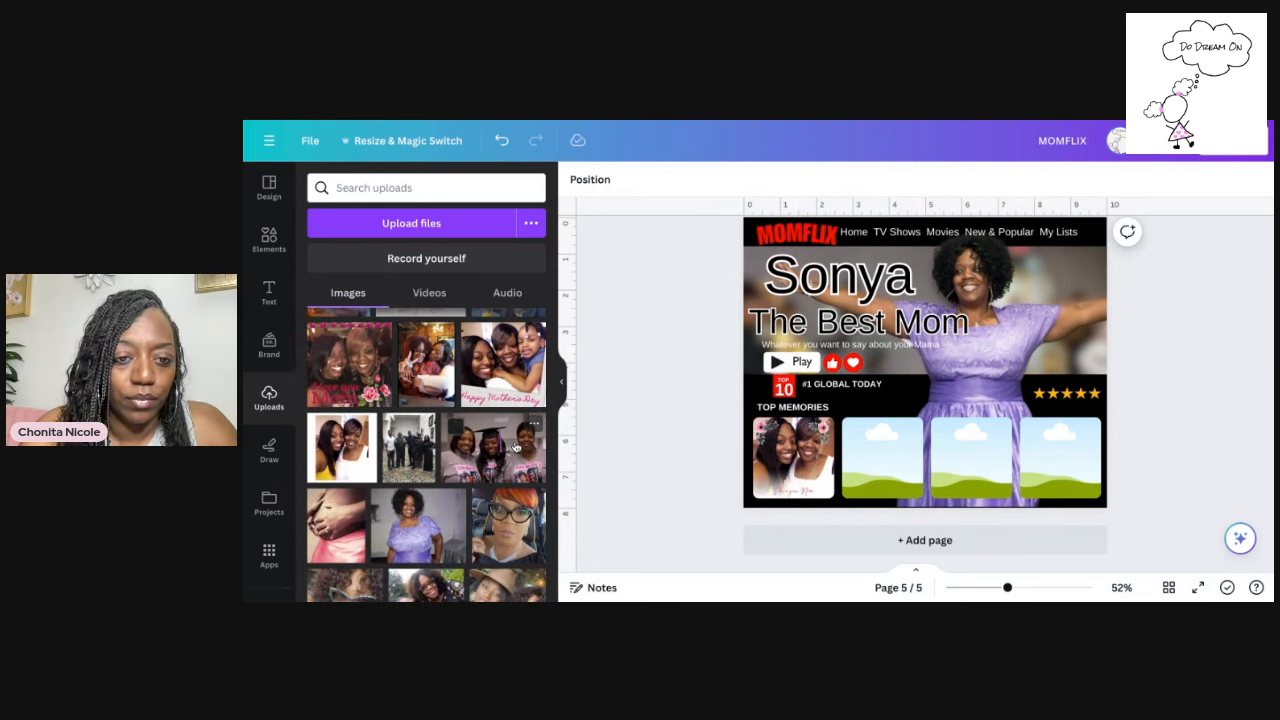
pyautogui.click(511, 448)
pyautogui.moveTo(905, 385); pyautogui.dragTo(858, 462)
pyautogui.doubleClick(903, 467)
pyautogui.click(1194, 318)
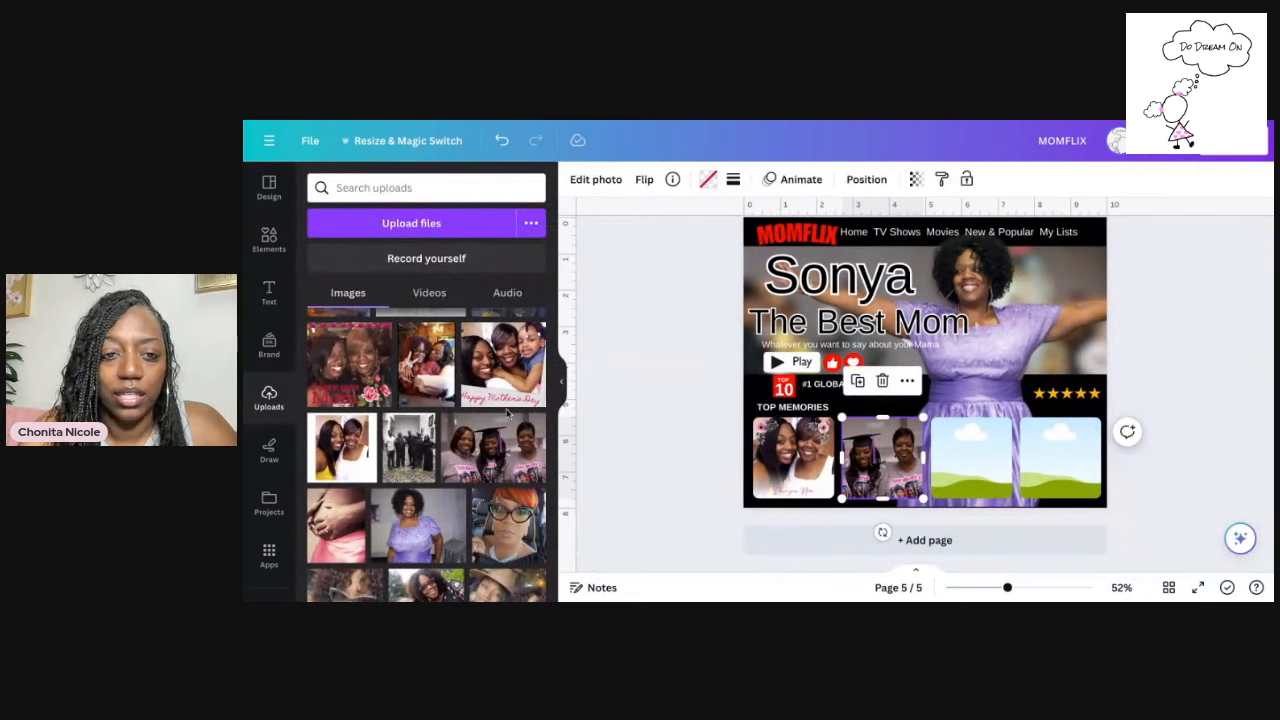
# Reposition the graduation photo to the right inside its frame so the graduate sits in the middle
pyautogui.scroll(3, 465, 404)
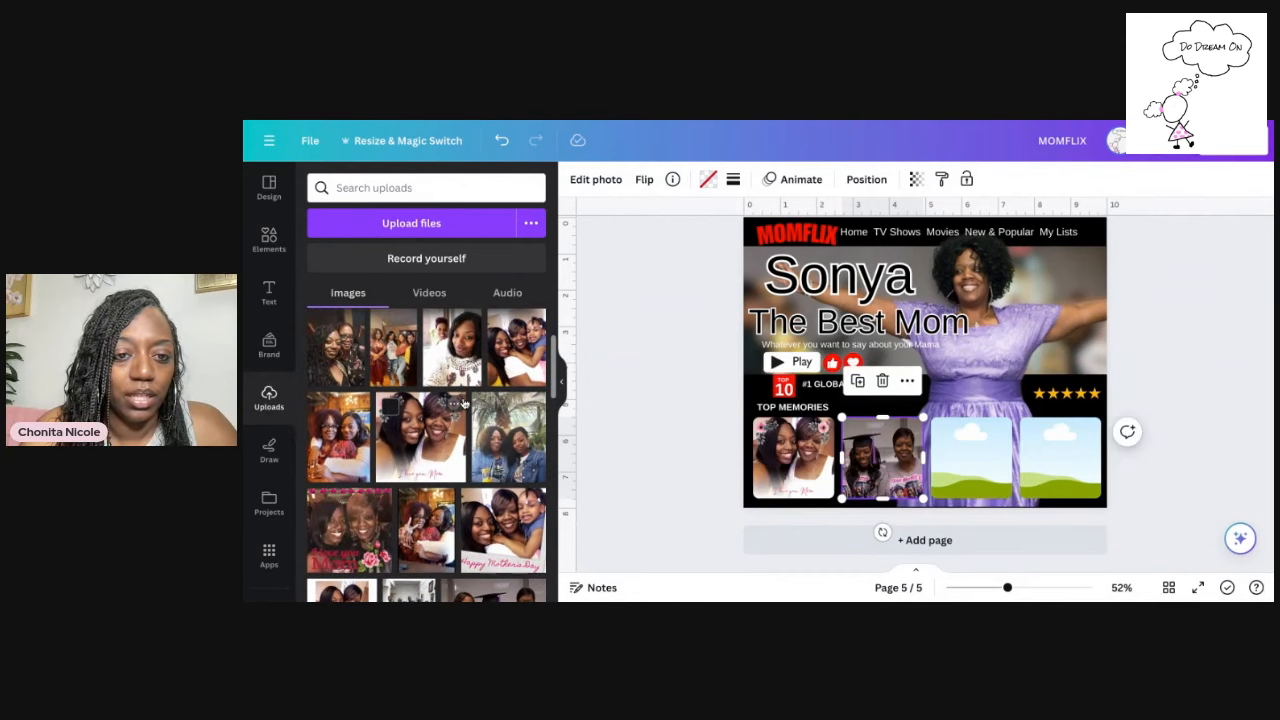
pyautogui.doubleClick(882, 472)
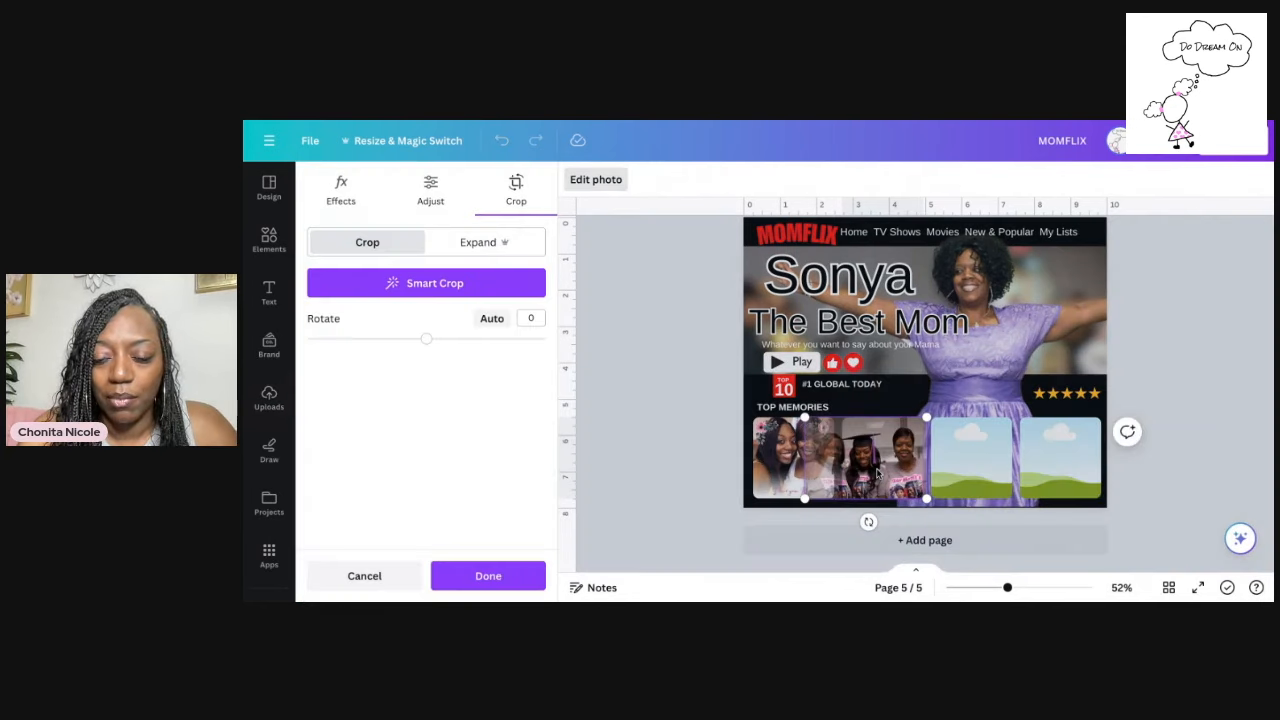
pyautogui.moveTo(892, 470); pyautogui.dragTo(898, 471)
pyautogui.click(1111, 398)
pyautogui.click(1197, 365)
pyautogui.doubleClick(890, 462)
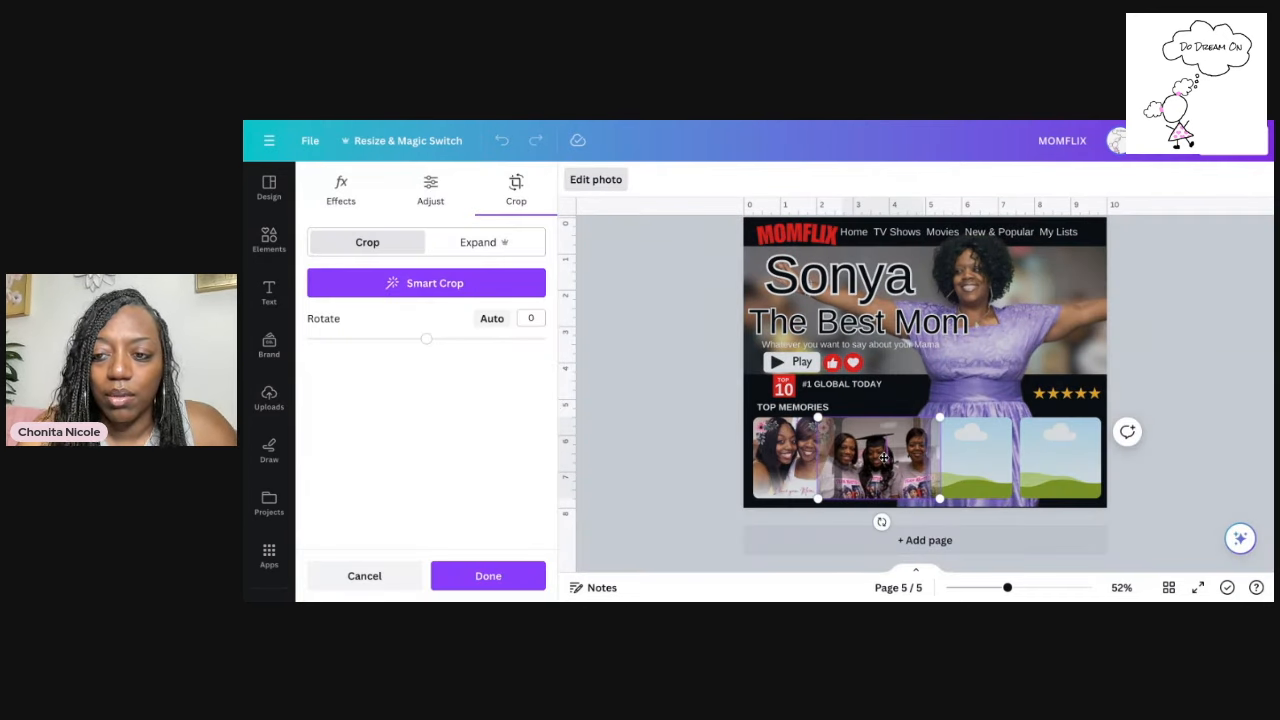
pyautogui.click(1160, 316)
# Fill the third photo frame with the uploaded brick-wall photo of the group in matching floral dresses
pyautogui.scroll(3, 467, 393)
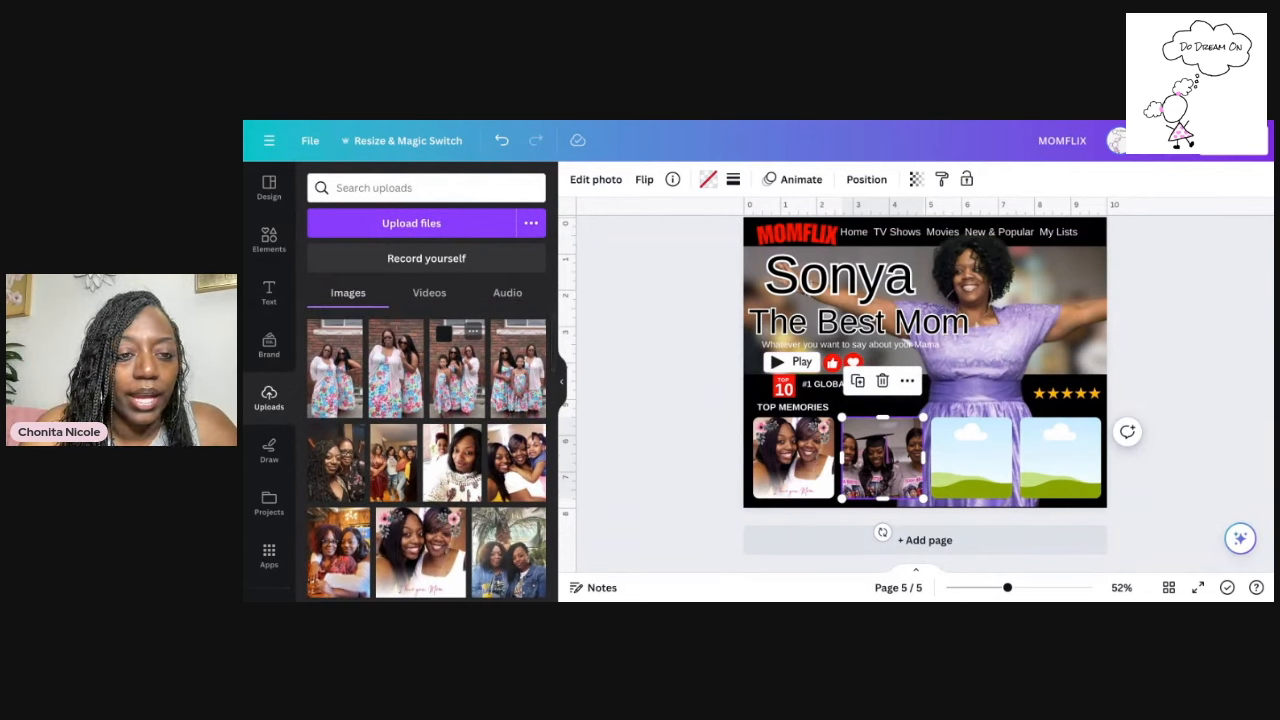
pyautogui.scroll(-1, 520, 358)
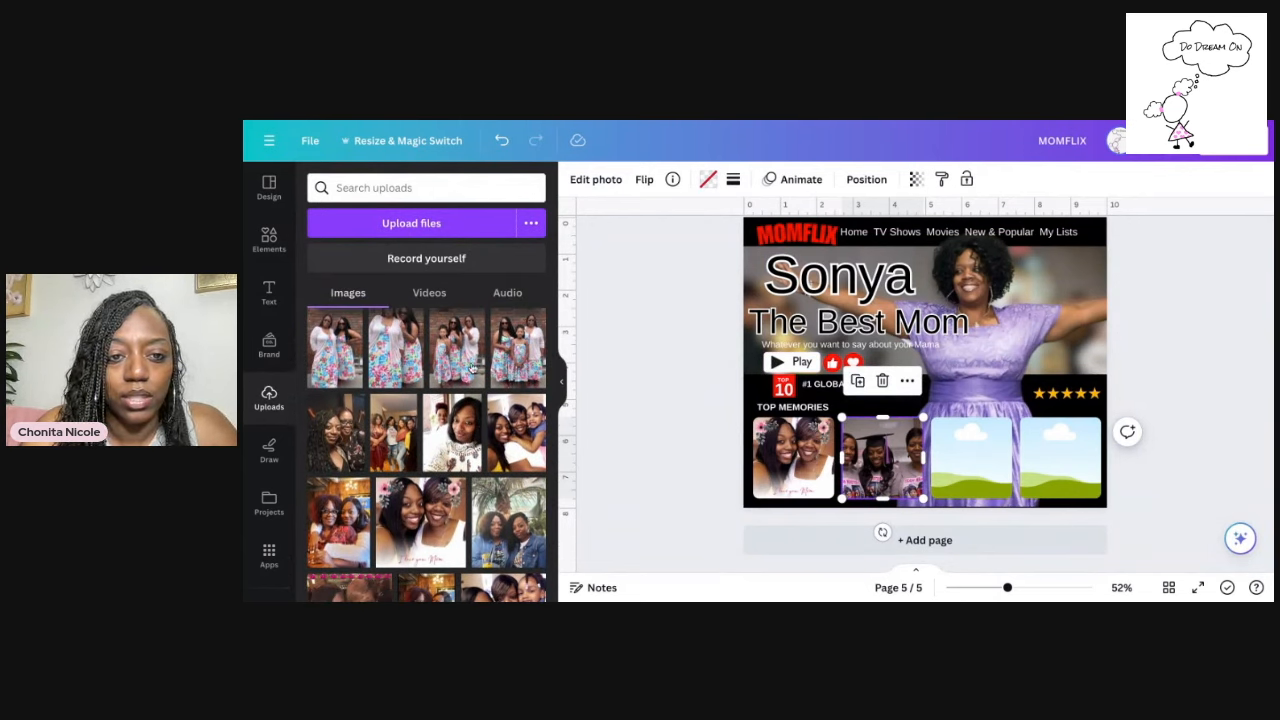
pyautogui.moveTo(464, 364); pyautogui.dragTo(972, 465)
pyautogui.doubleClick(975, 470)
pyautogui.press('Escape')
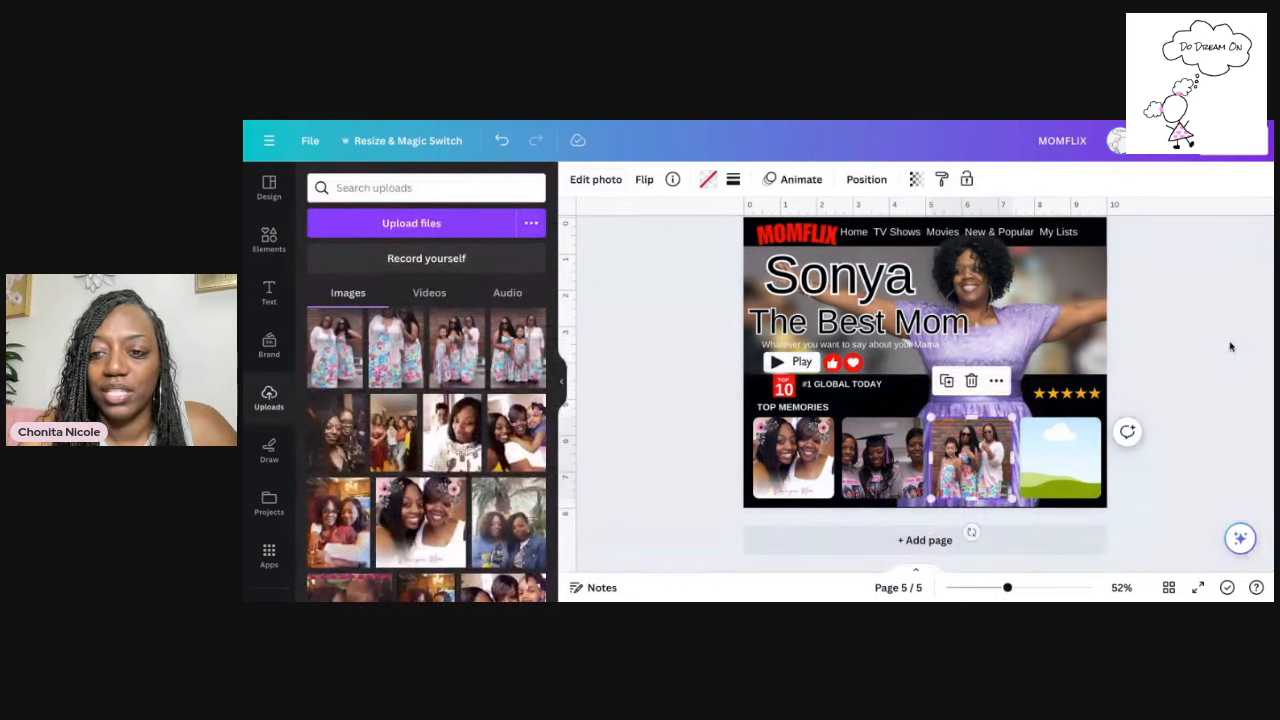
# Fill the fourth photo frame with the uploaded "I love you Mom" photo decorated with roses
pyautogui.scroll(-2, 436, 483)
pyautogui.scroll(-1, 436, 483)
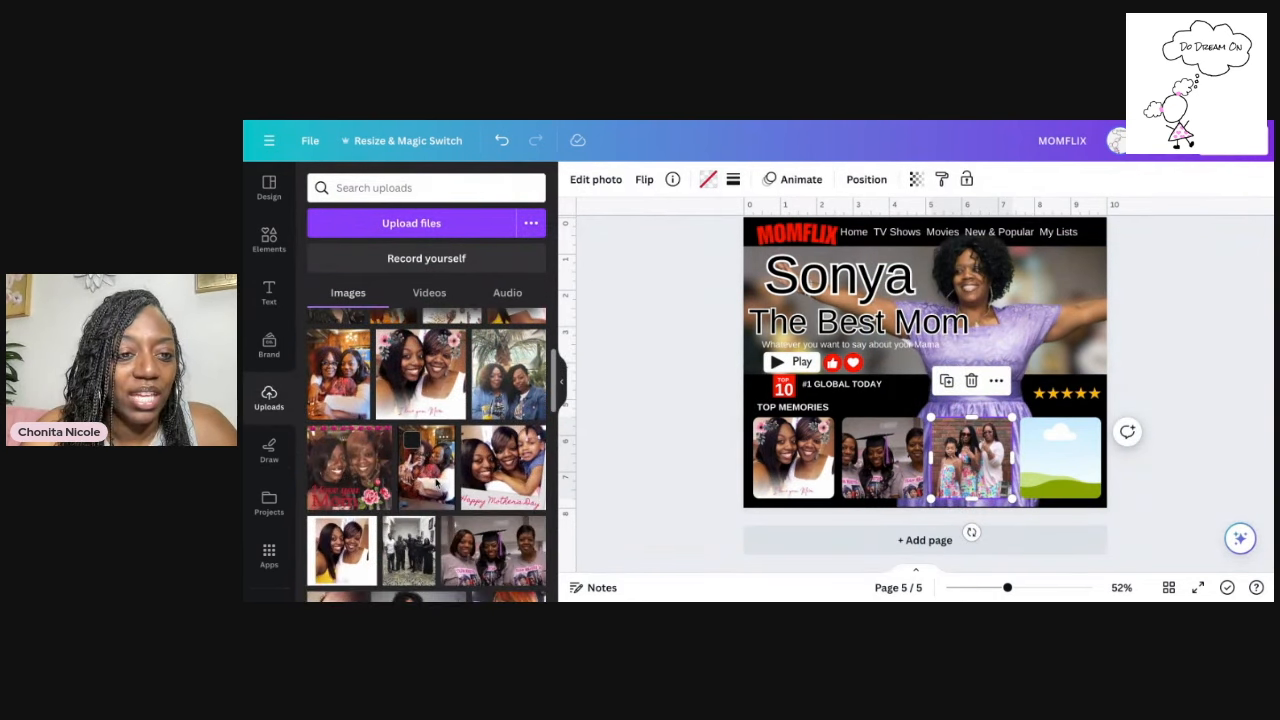
pyautogui.scroll(-3, 436, 483)
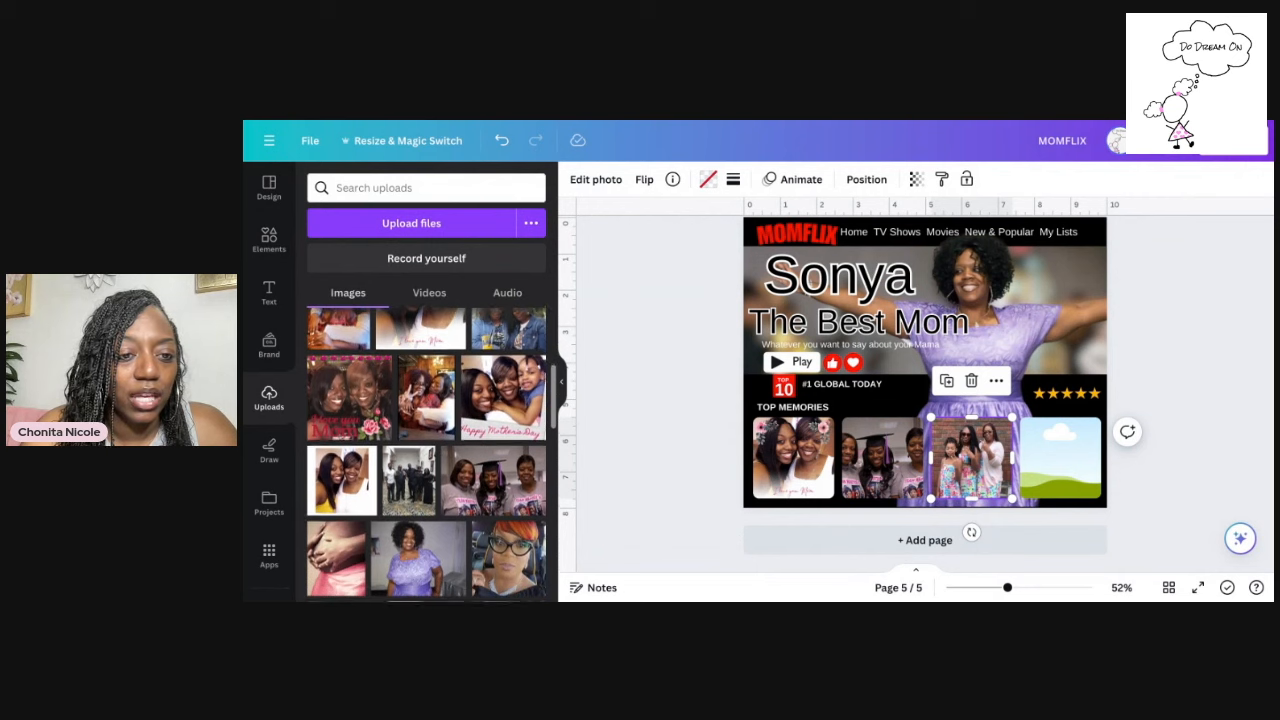
pyautogui.scroll(2, 362, 507)
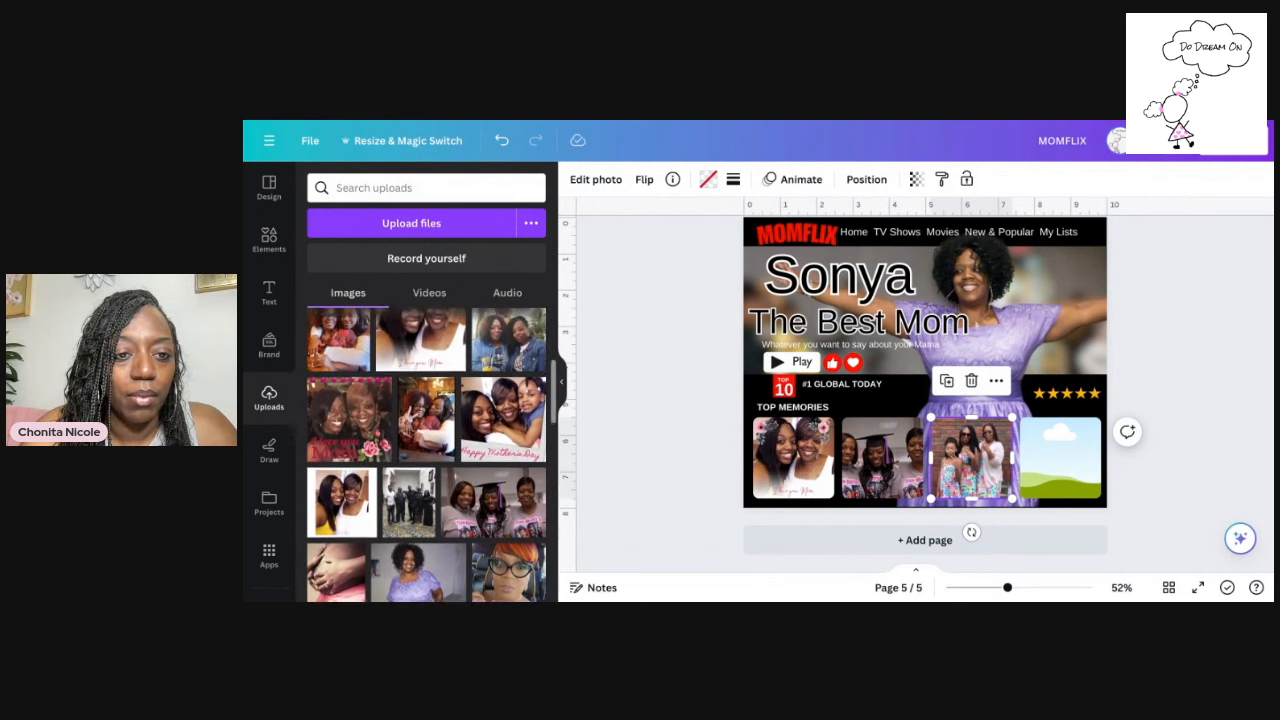
pyautogui.moveTo(362, 507); pyautogui.dragTo(1062, 458)
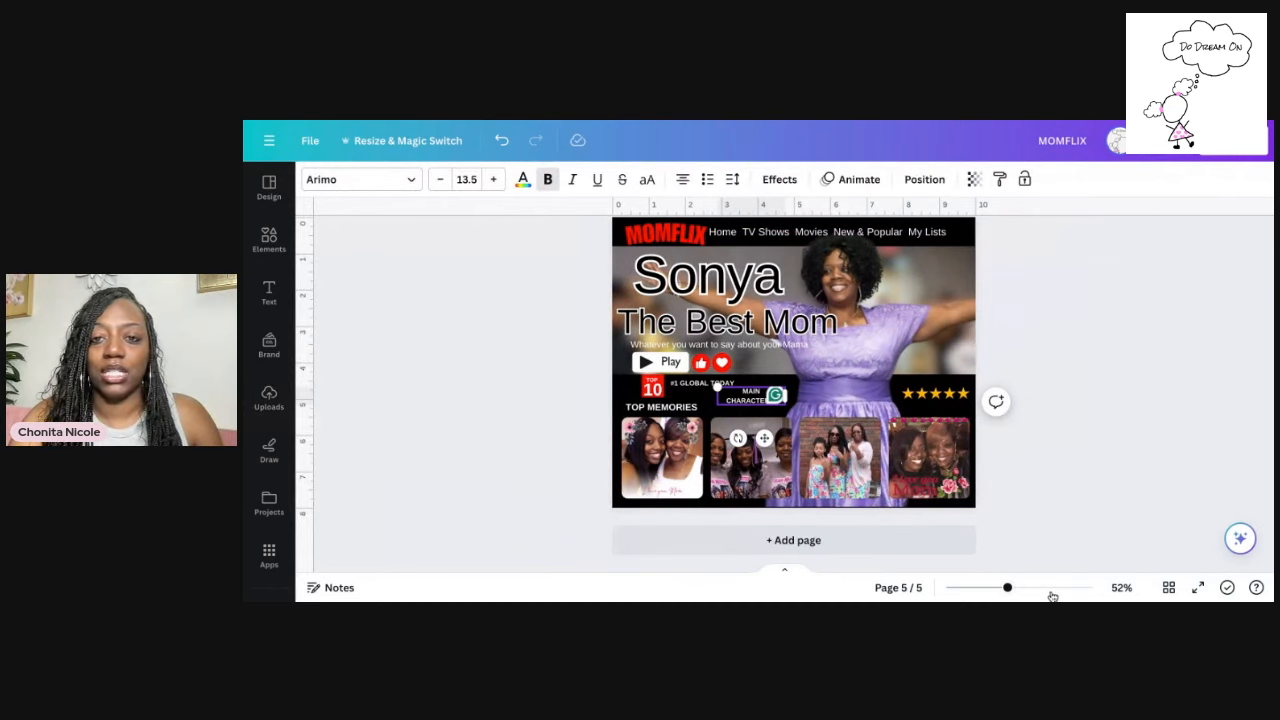
# Review page 5 at closer zoom, from the MOMFLIX header down to the captions and the row of photos
pyautogui.click(1052, 595)
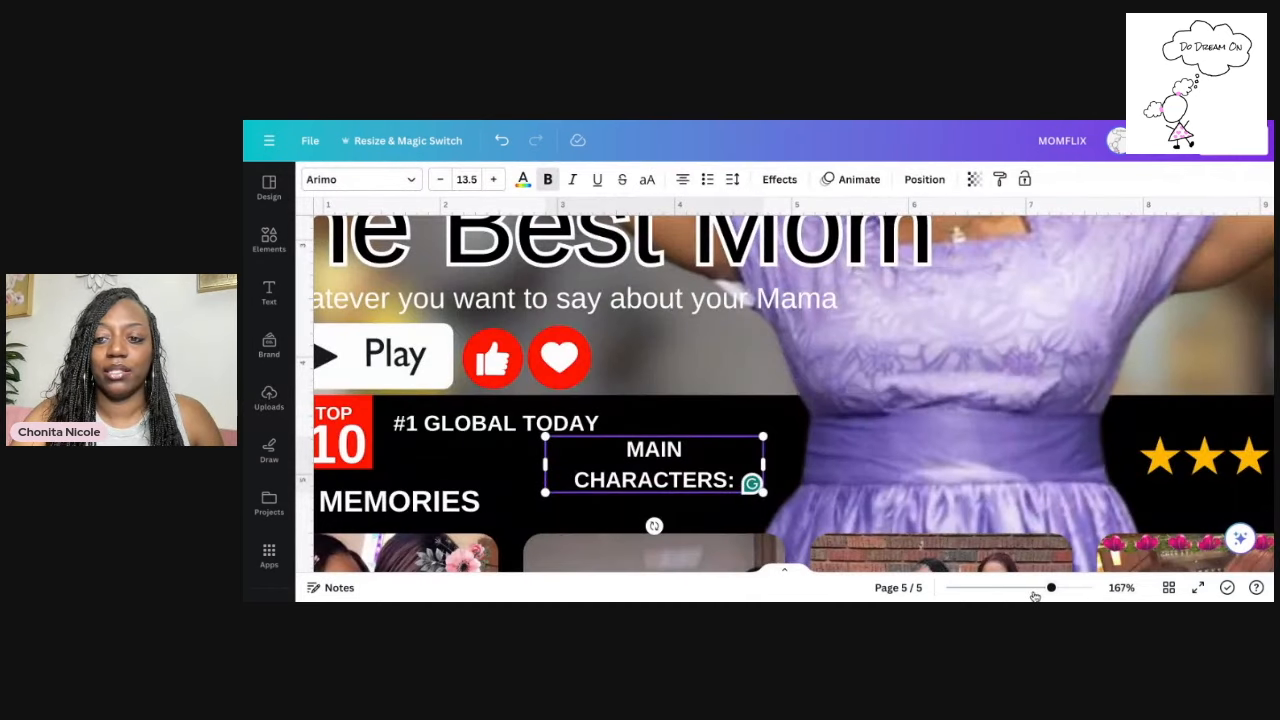
pyautogui.click(1033, 589)
pyautogui.scroll(3, 1137, 392)
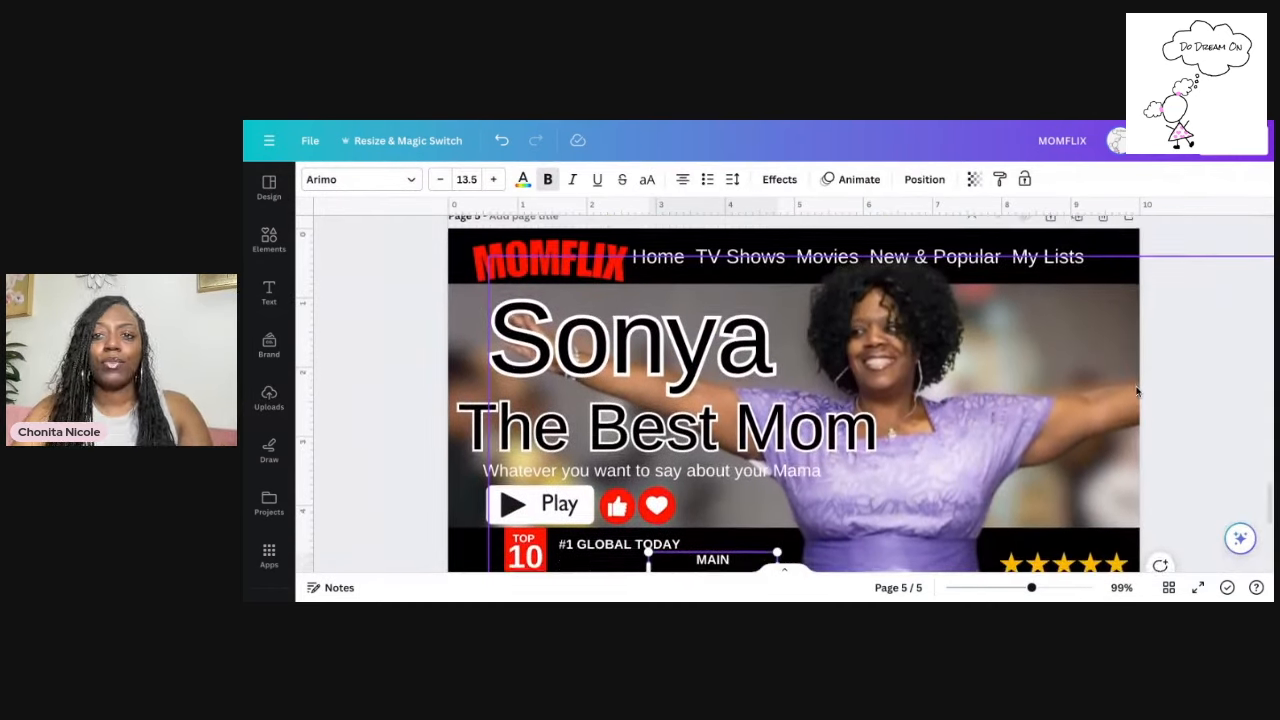
pyautogui.scroll(-2, 1137, 392)
pyautogui.scroll(1, 1137, 392)
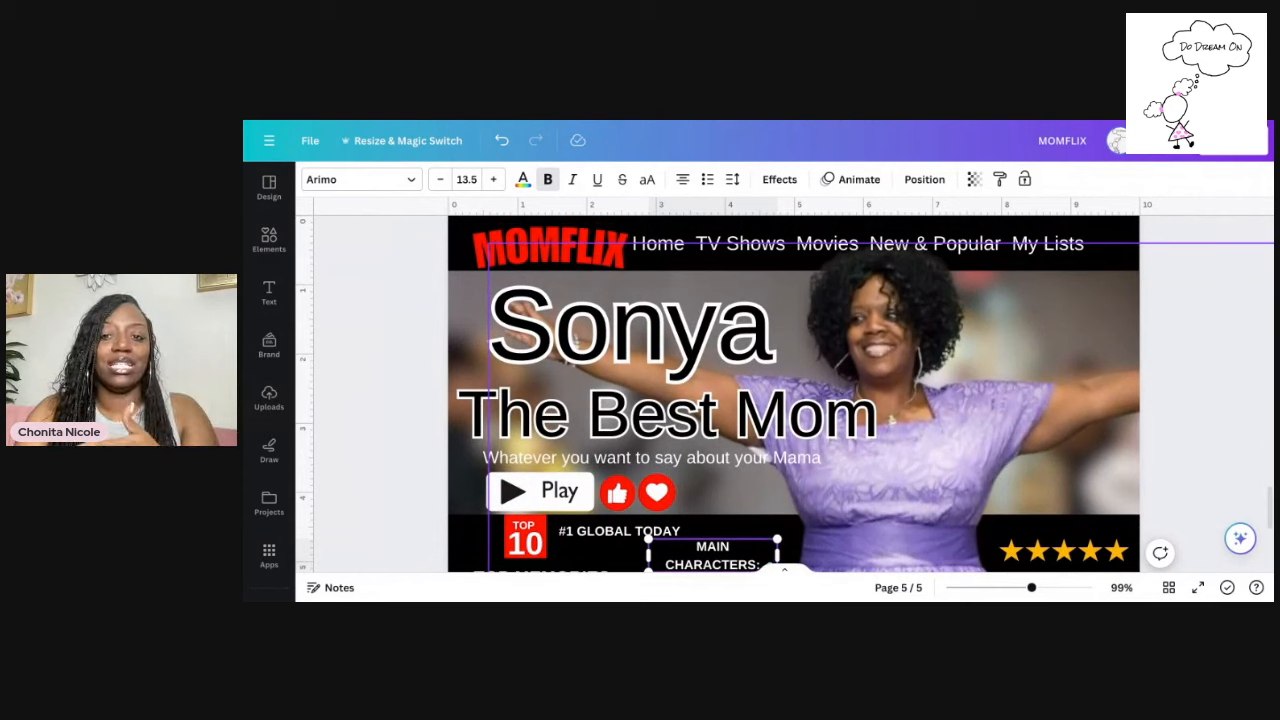
pyautogui.click(419, 317)
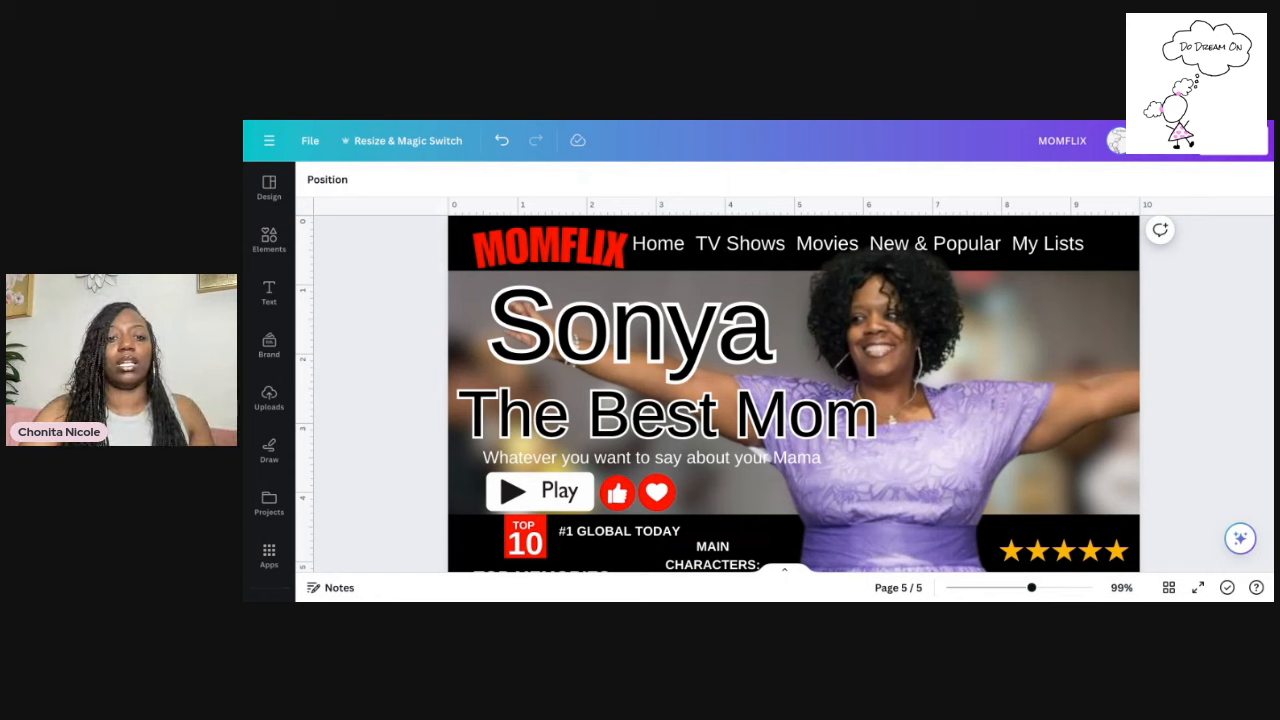
pyautogui.scroll(-1, 785, 393)
pyautogui.scroll(2, 785, 393)
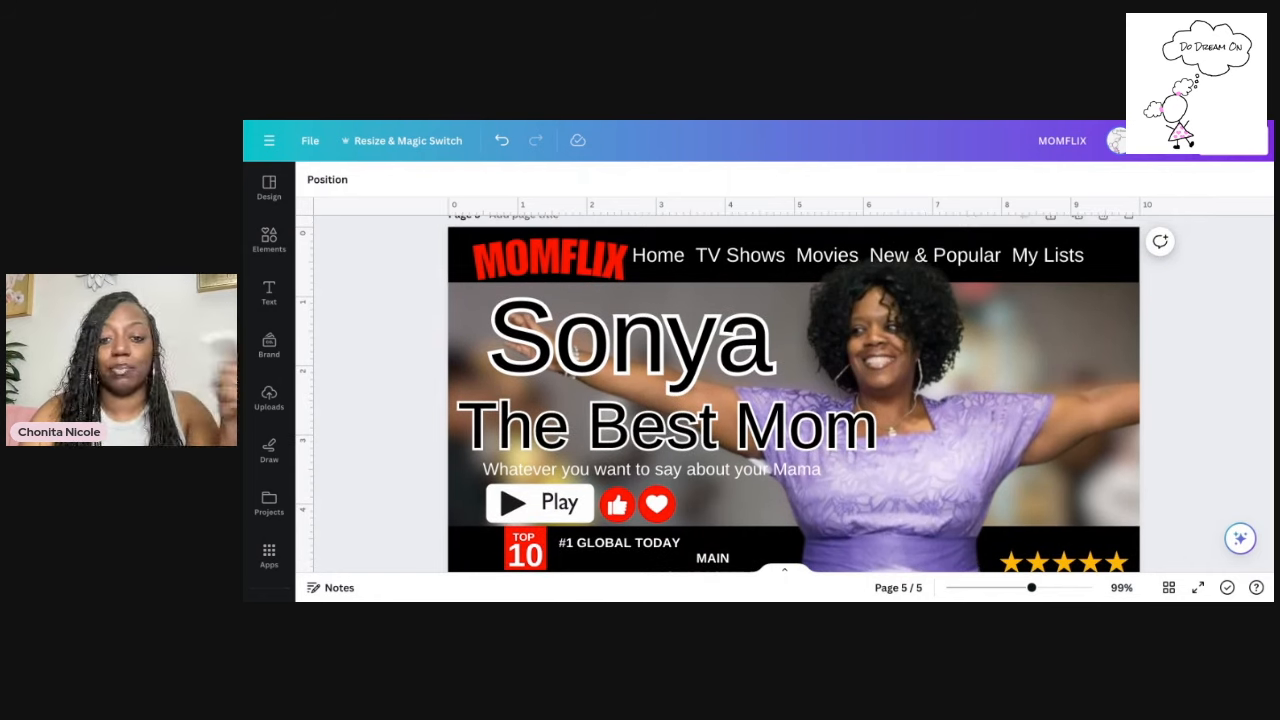
pyautogui.scroll(-2, 785, 393)
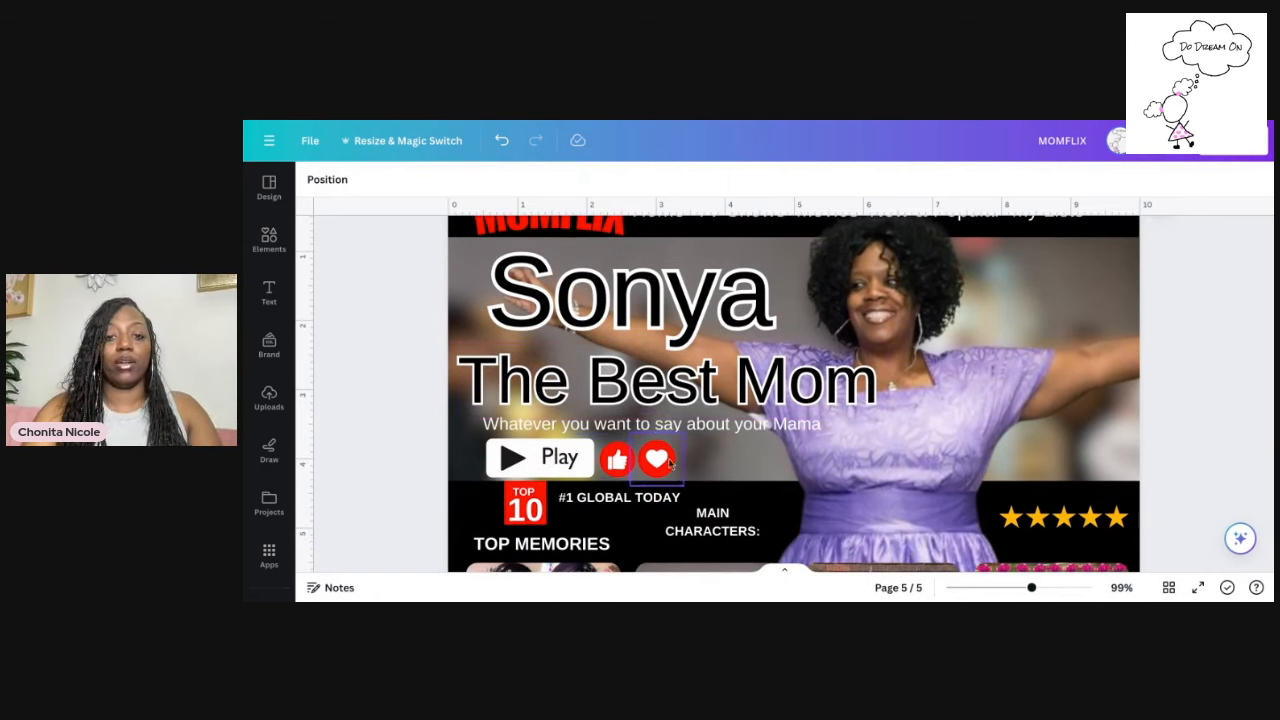
pyautogui.scroll(-5, 785, 393)
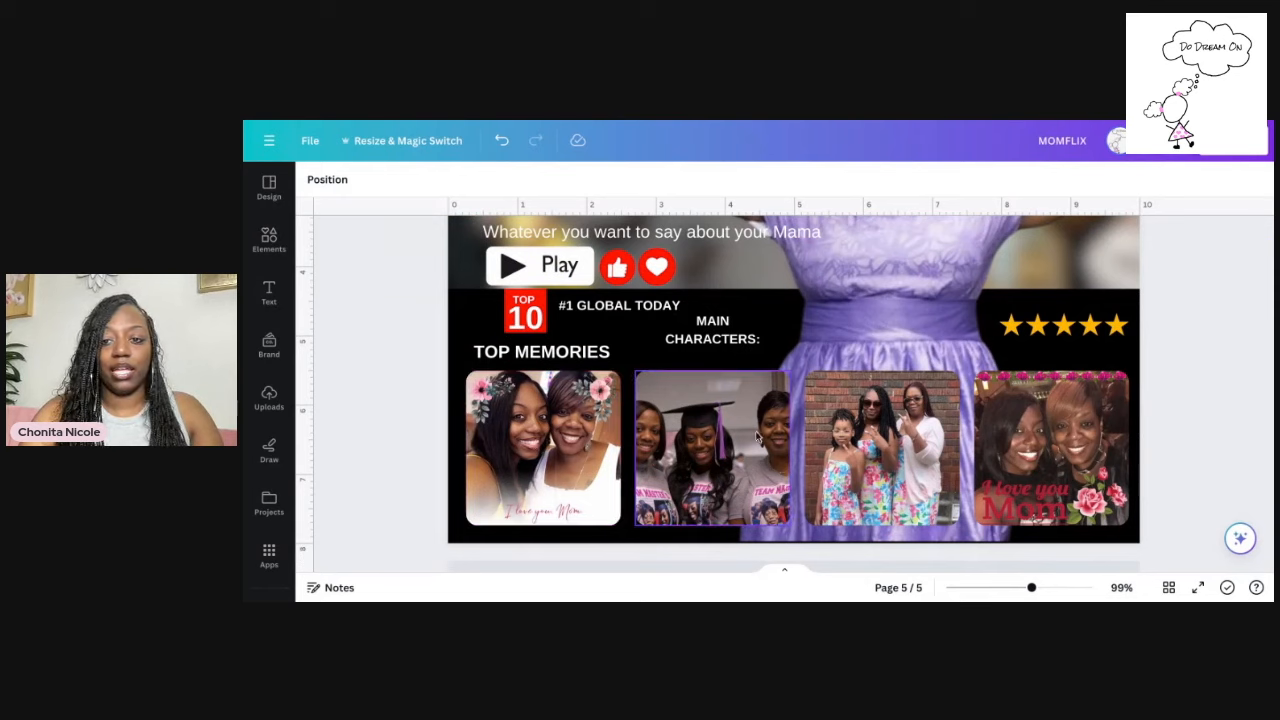